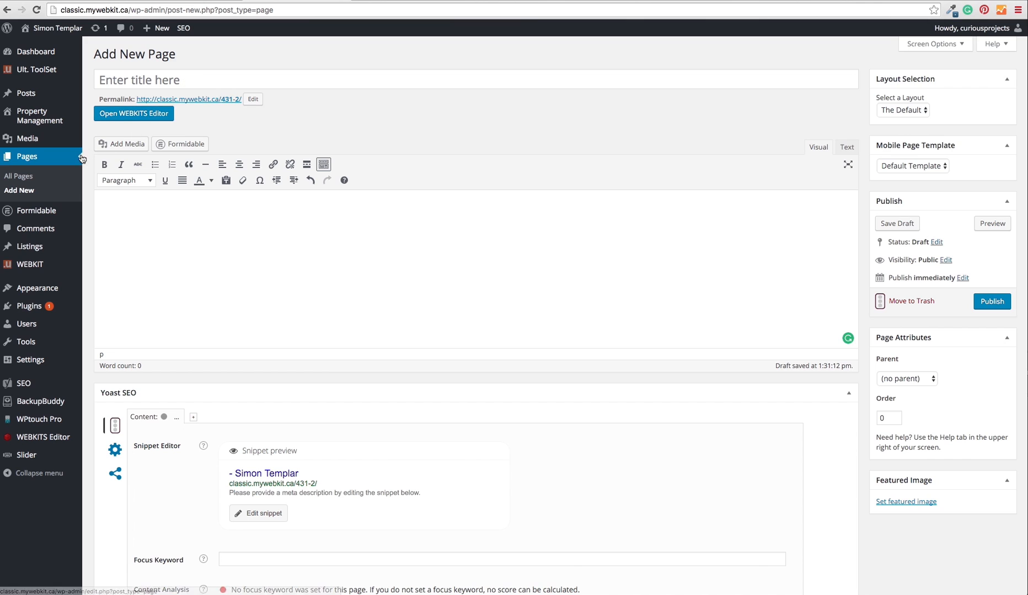
# Open the new page in the WEBKITS Editor and look over the groups of objects available for insertion.
pyautogui.moveTo(61, 148)
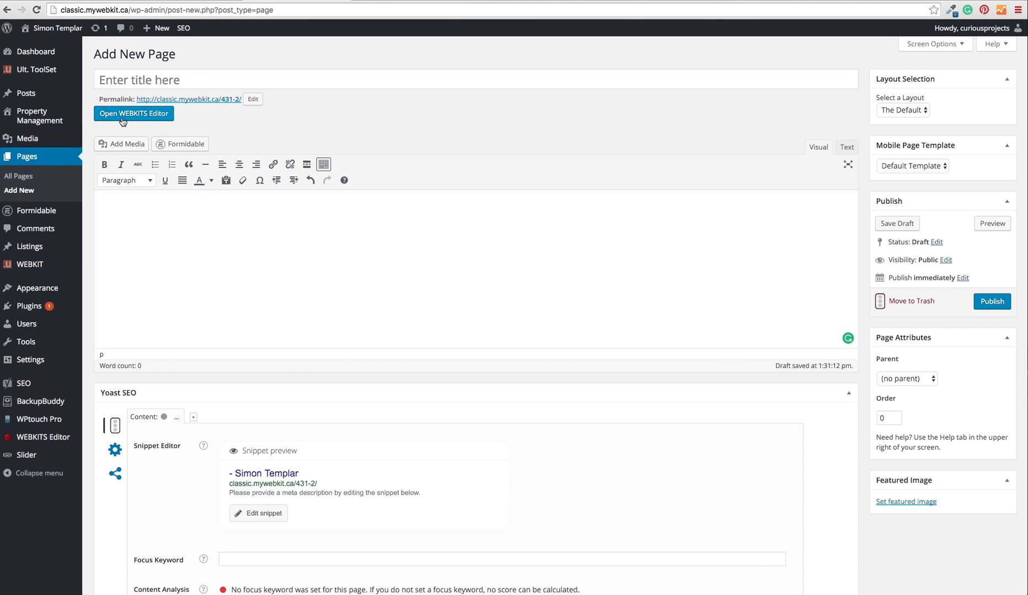
pyautogui.click(167, 121)
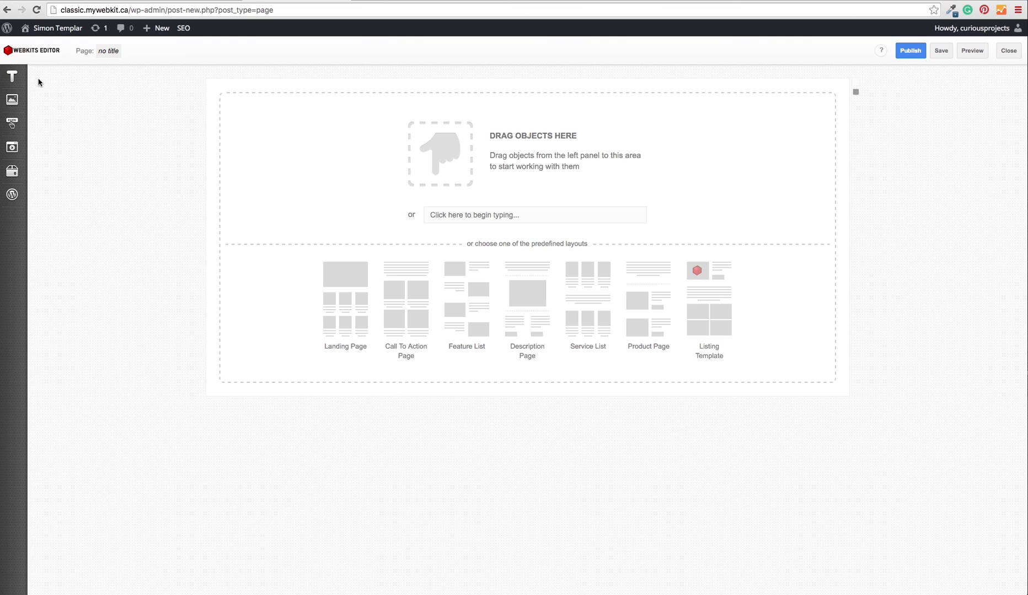
pyautogui.moveTo(19, 175)
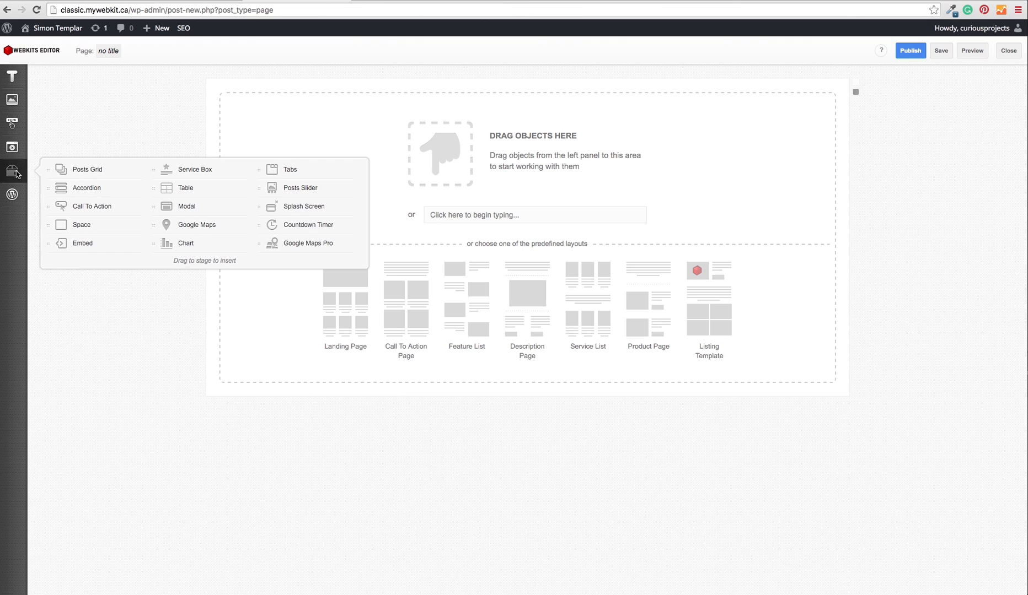
pyautogui.moveTo(20, 95)
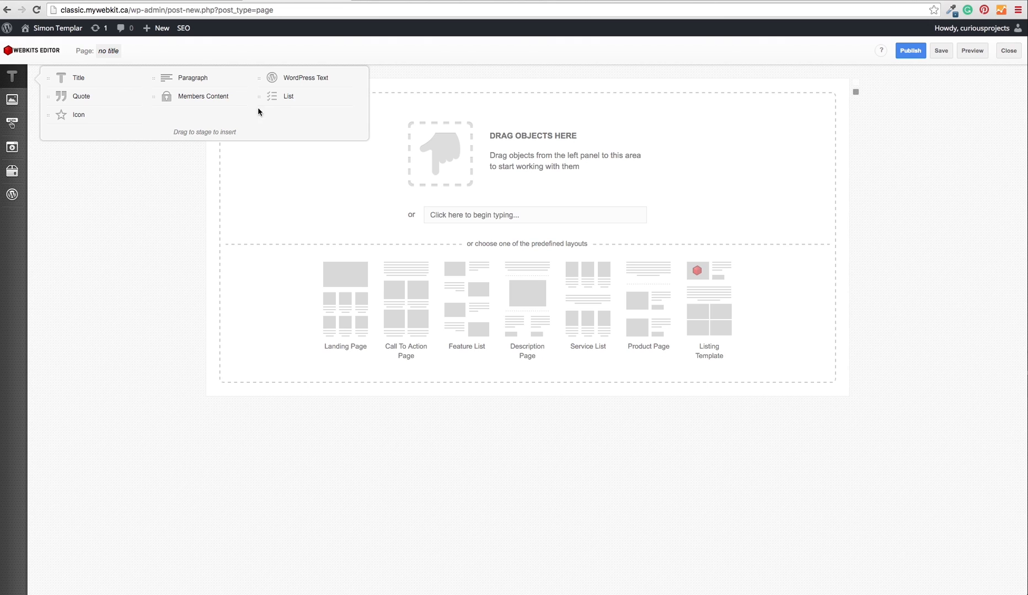
pyautogui.click(107, 259)
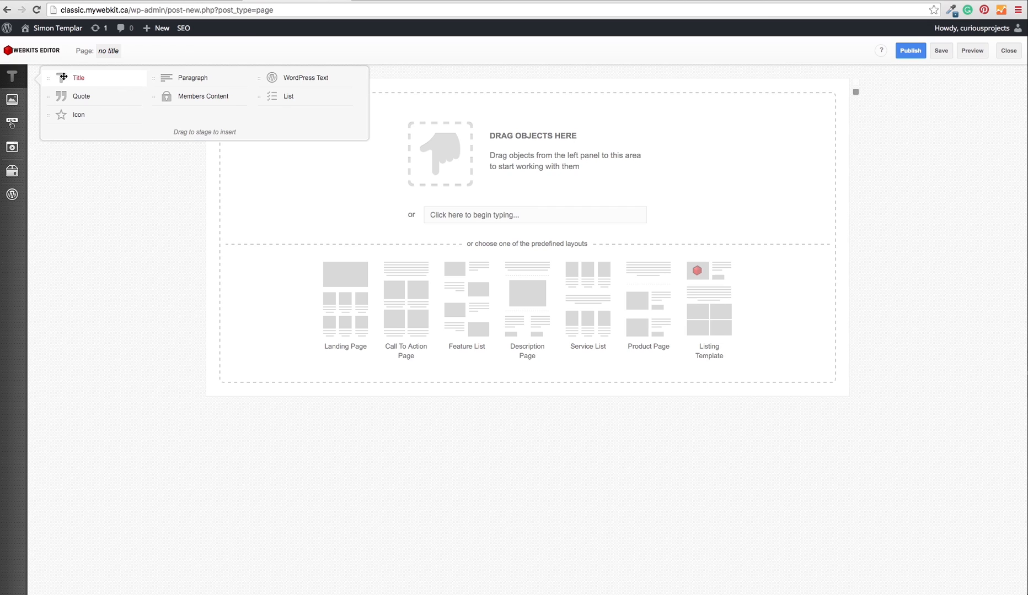
# Insert a Title object on the empty page and enter "Title" as its text.
pyautogui.moveTo(62, 77); pyautogui.dragTo(422, 105)
pyautogui.click(404, 108)
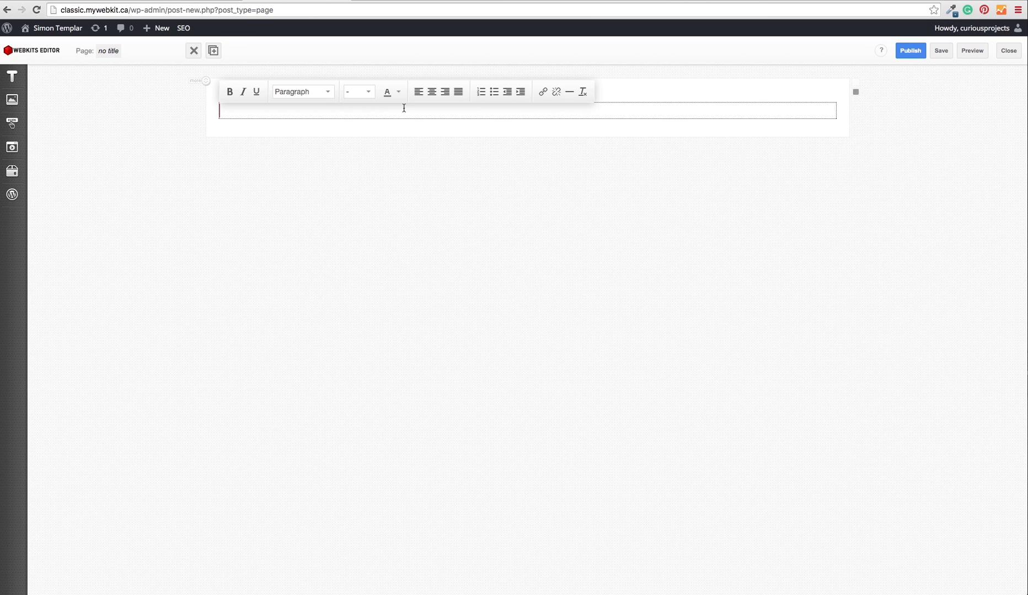
pyautogui.write('Title')
pyautogui.click(268, 148)
# Insert a Paragraph object below the title and enter "Standard text" in it.
pyautogui.click(12, 77)
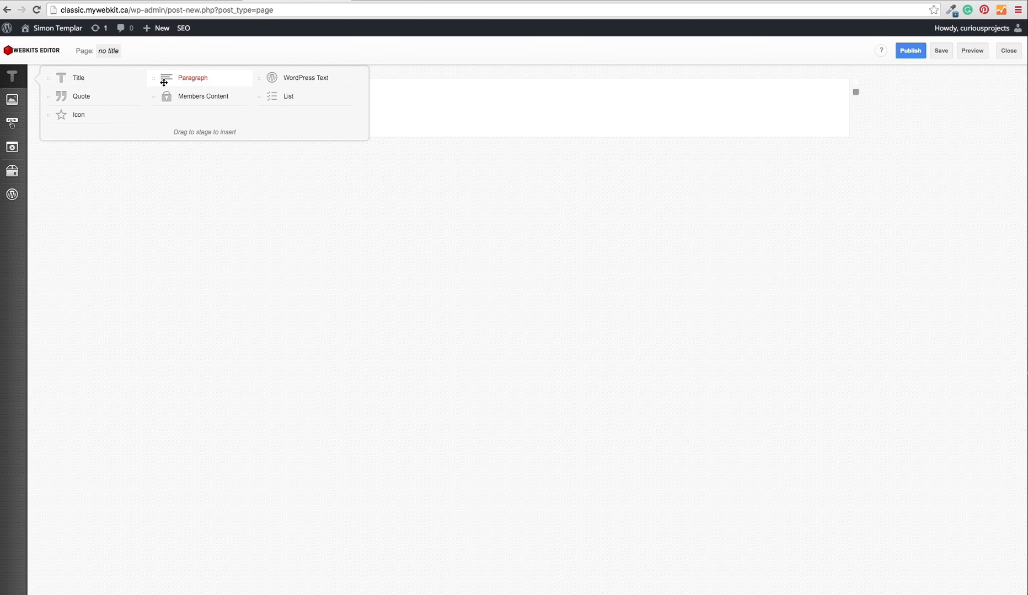
pyautogui.moveTo(167, 81); pyautogui.dragTo(470, 132)
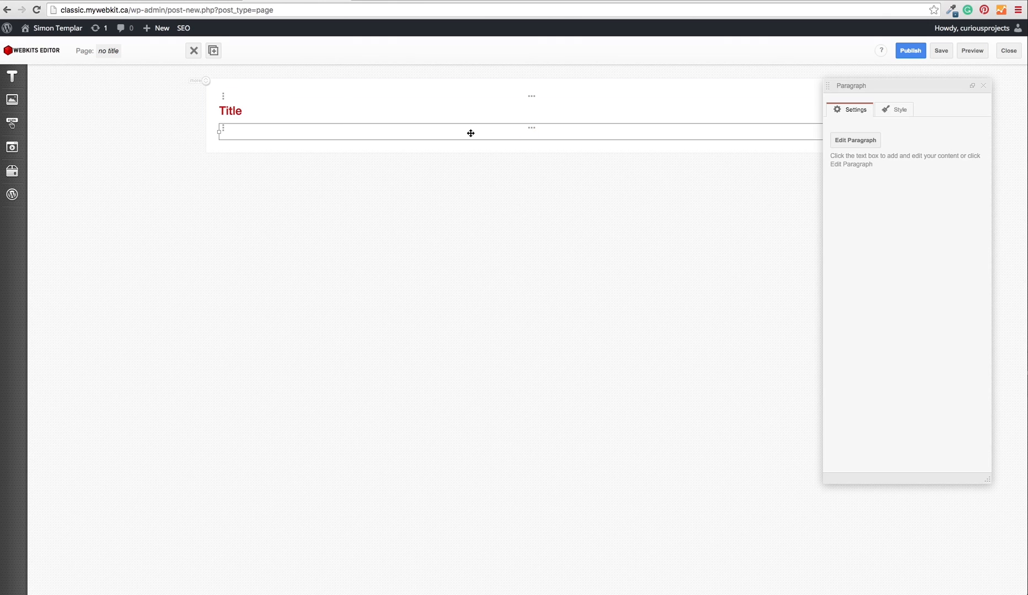
pyautogui.click(470, 133)
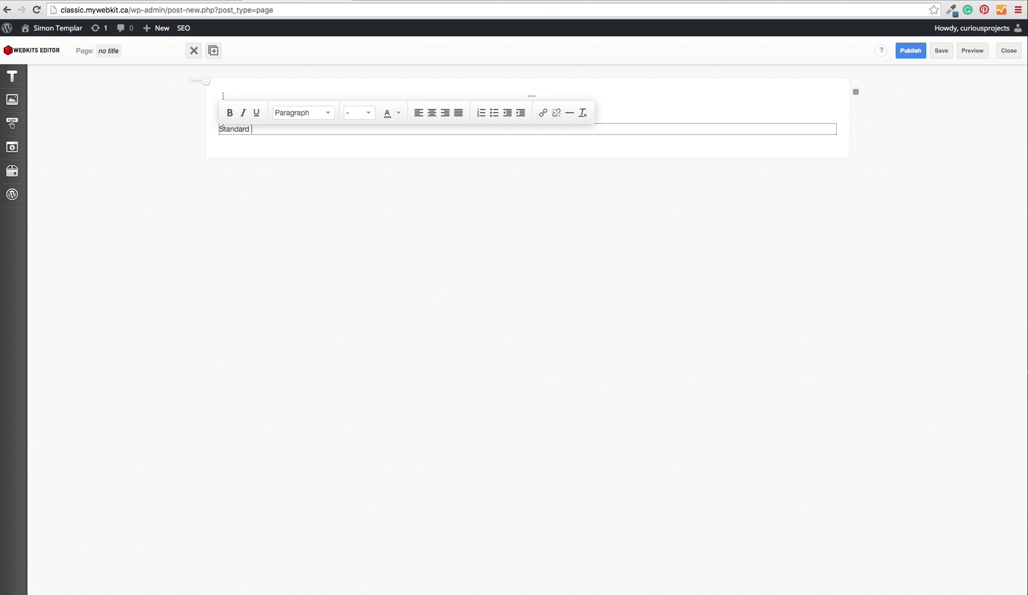
pyautogui.click(243, 219)
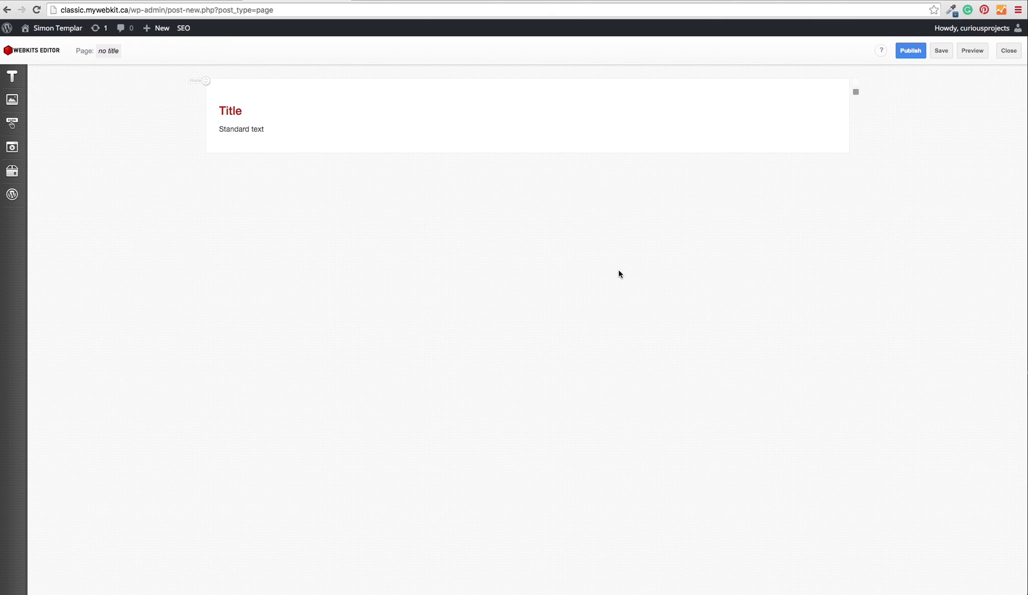
# Insert a WordPress Text object below the standard text, view its paragraph formats, and delete the empty object.
pyautogui.click(13, 77)
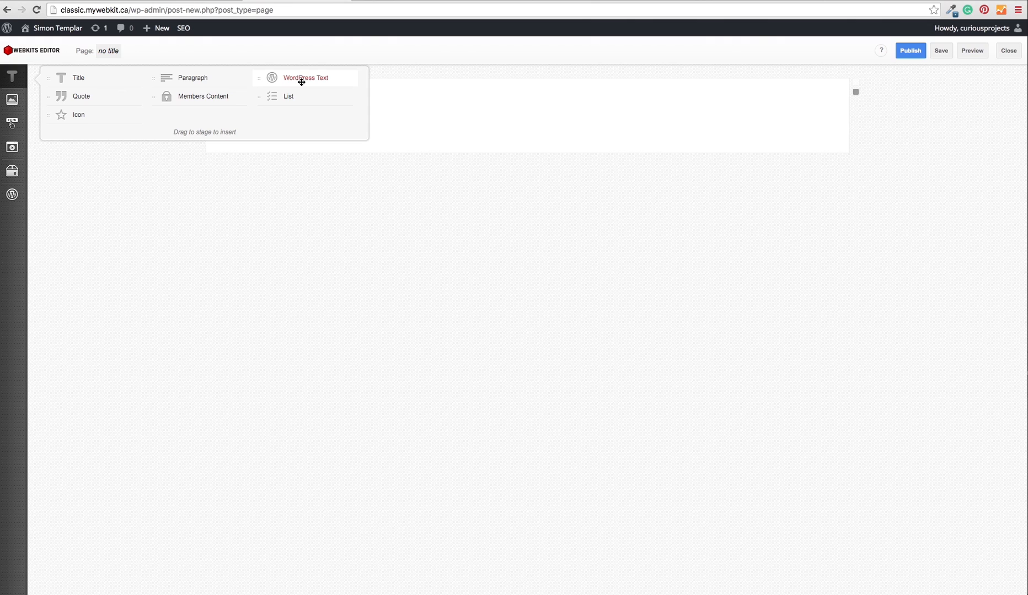
pyautogui.moveTo(272, 77); pyautogui.dragTo(307, 143)
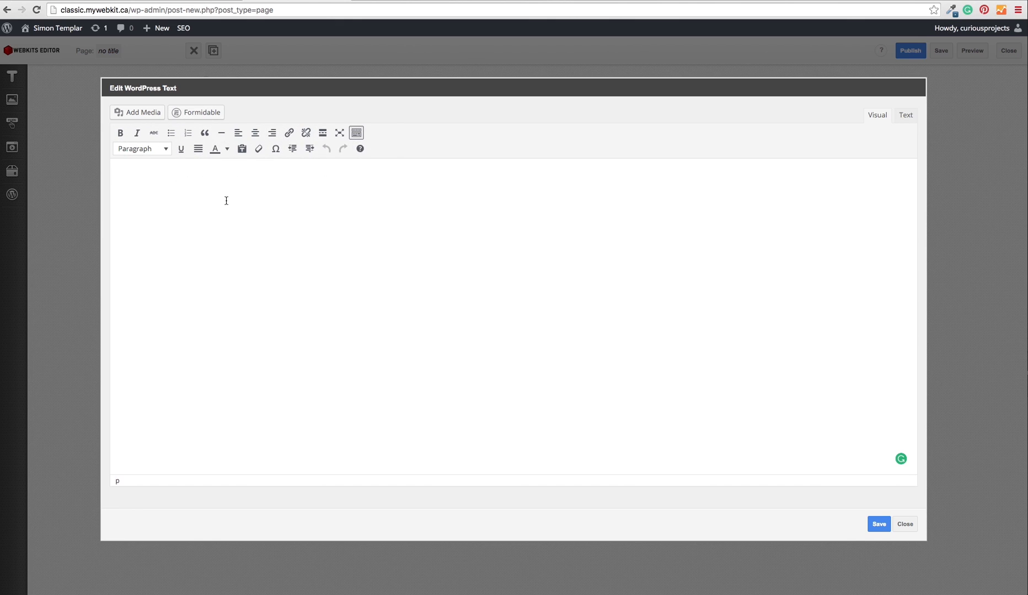
pyautogui.click(164, 149)
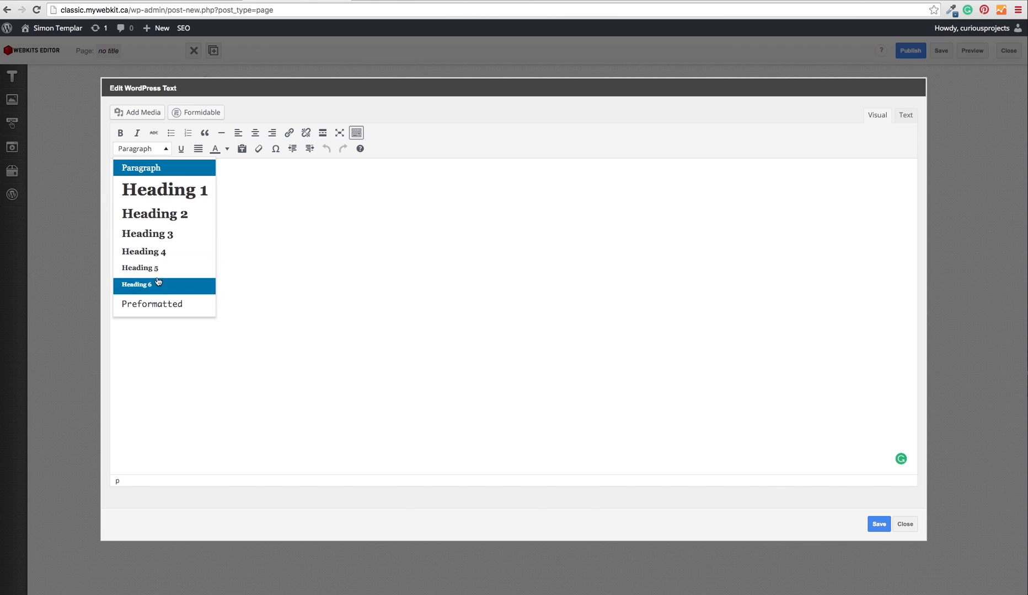
pyautogui.click(257, 180)
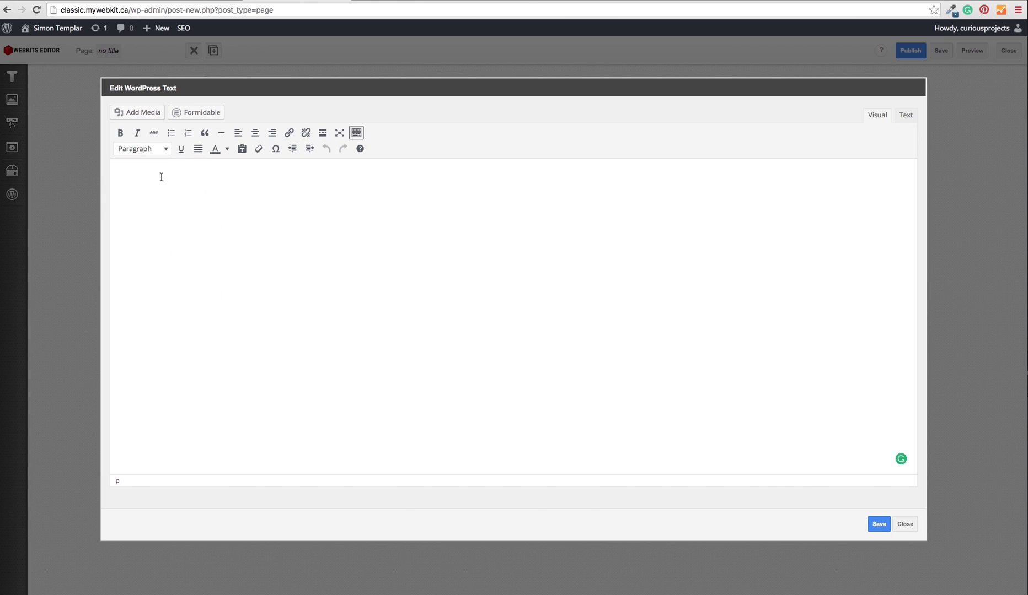
pyautogui.click(903, 525)
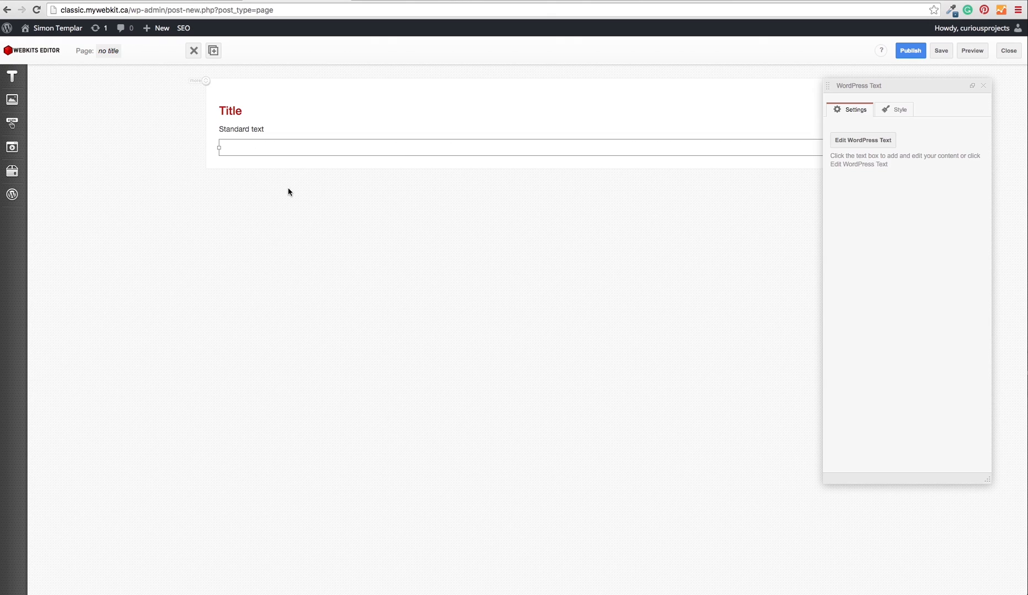
pyautogui.click(194, 52)
# Insert a Quote object below the standard text, check its cite, URL and content fields, and delete it.
pyautogui.moveTo(27, 102)
pyautogui.moveTo(12, 76)
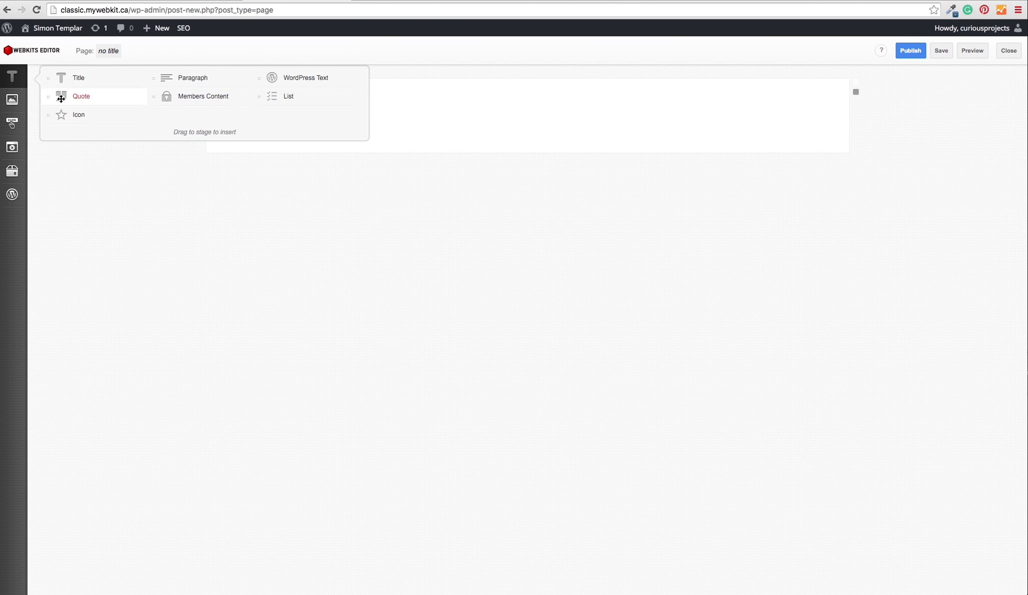
pyautogui.moveTo(61, 97); pyautogui.dragTo(414, 162)
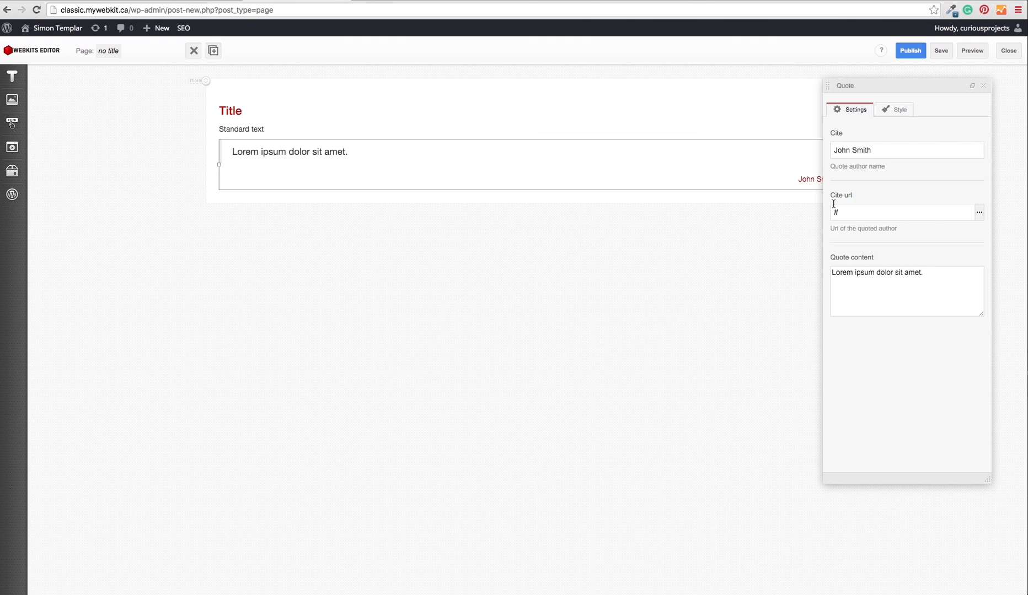
pyautogui.tripleClick(880, 152)
pyautogui.tripleClick(847, 214)
pyautogui.tripleClick(950, 274)
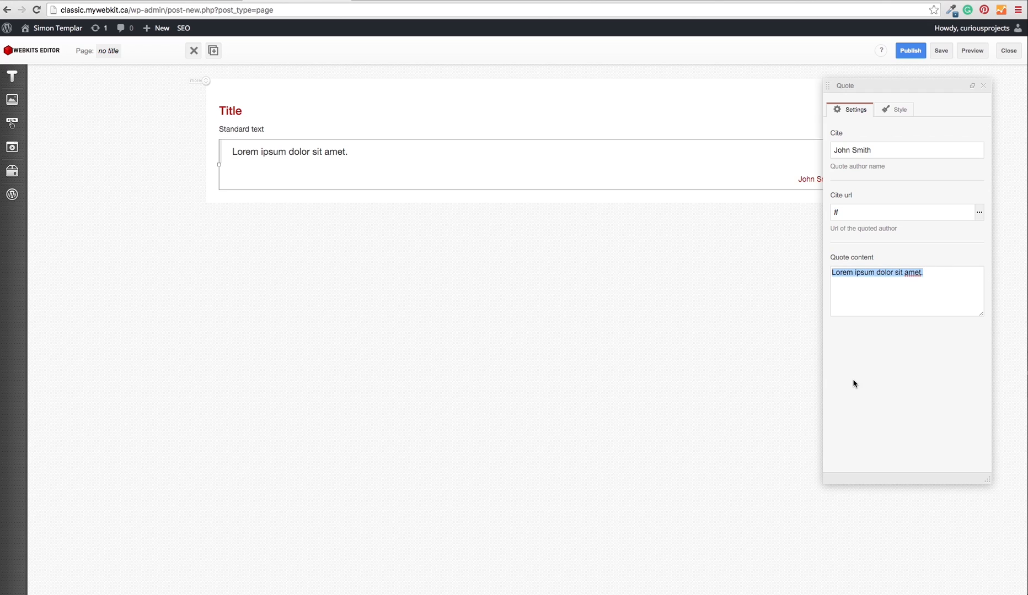
pyautogui.click(468, 321)
pyautogui.click(335, 160)
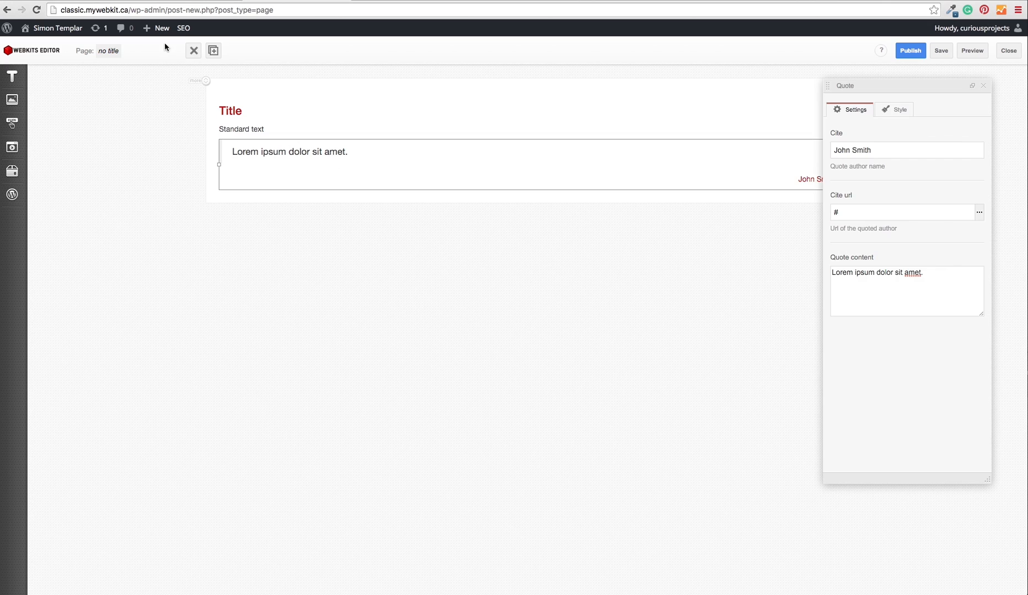
pyautogui.click(193, 52)
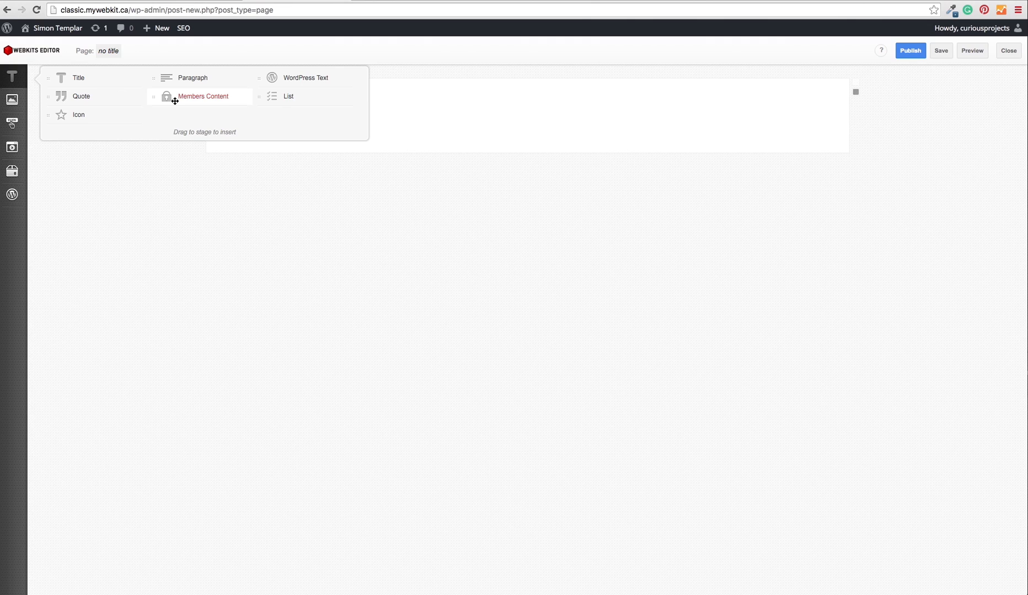
# Insert a List object below the standard text, review its style options, and set its bullet icon to the camera.
pyautogui.moveTo(274, 99)
pyautogui.mouseDown()
pyautogui.moveTo(388, 129)
pyautogui.moveTo(383, 149)
pyautogui.mouseUp()
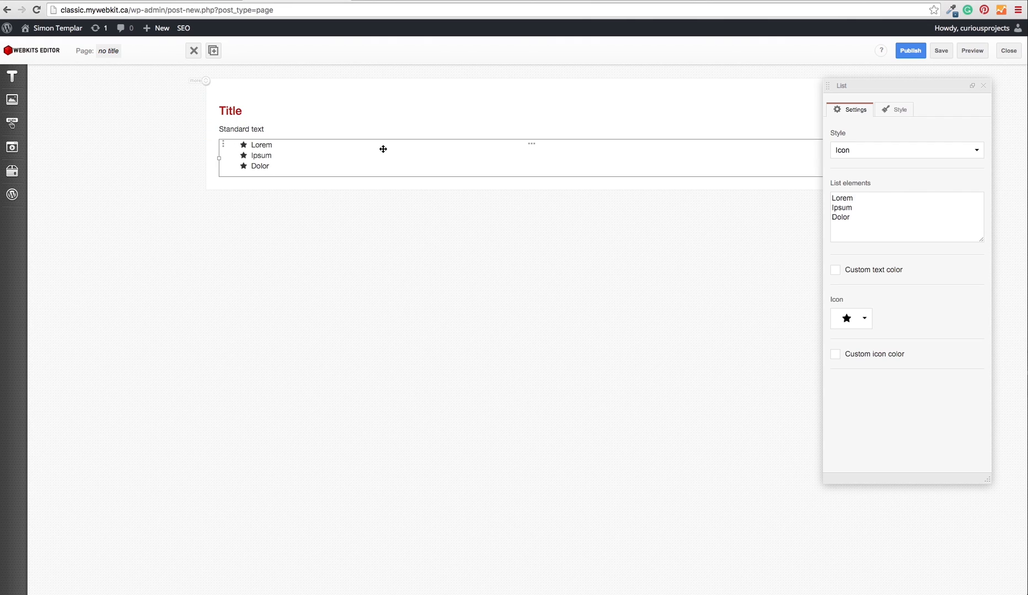
pyautogui.click(884, 154)
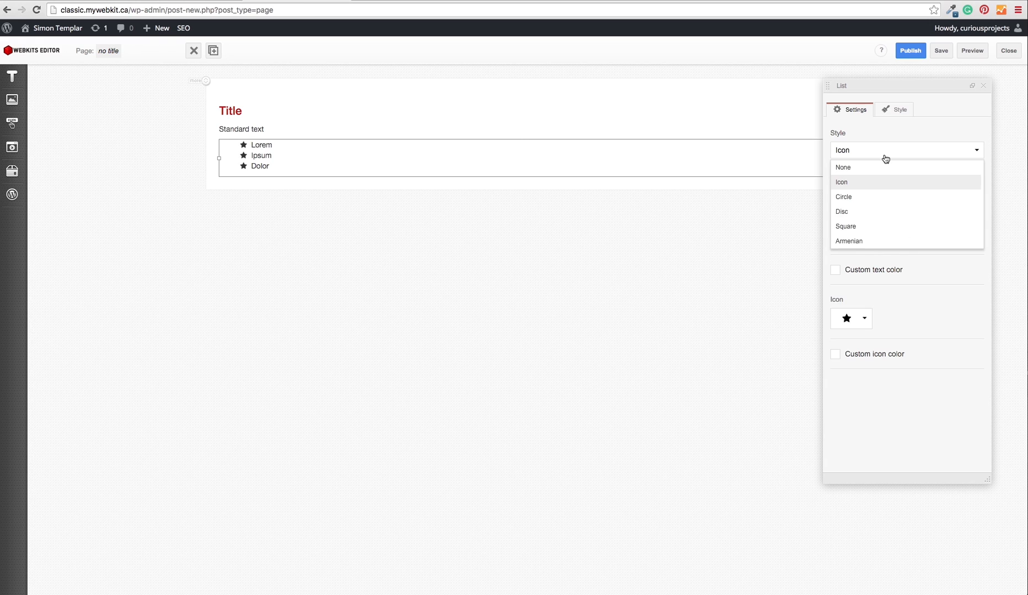
pyautogui.scroll(-5, 885, 232)
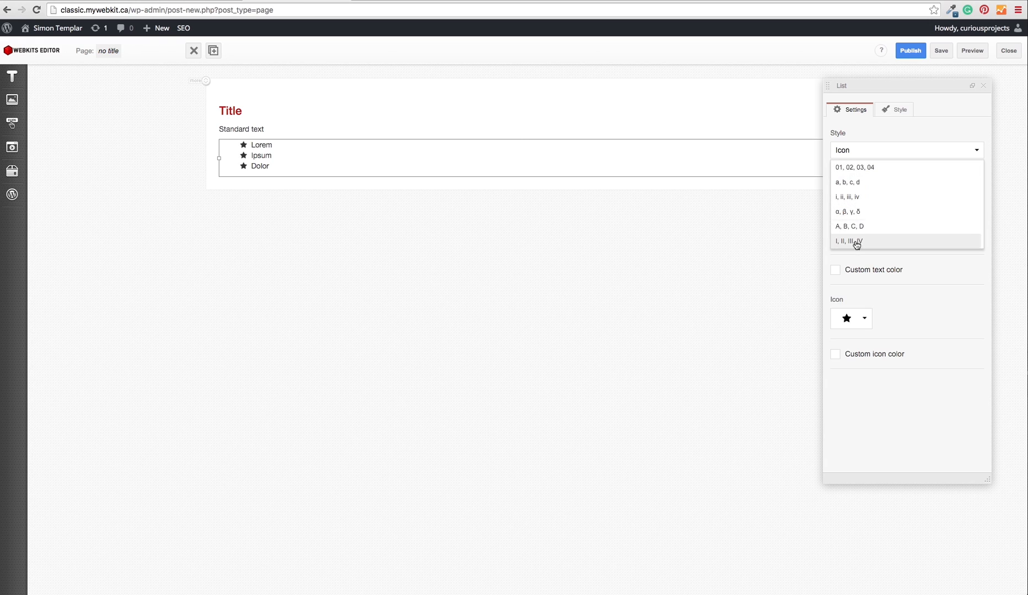
pyautogui.scroll(5, 885, 235)
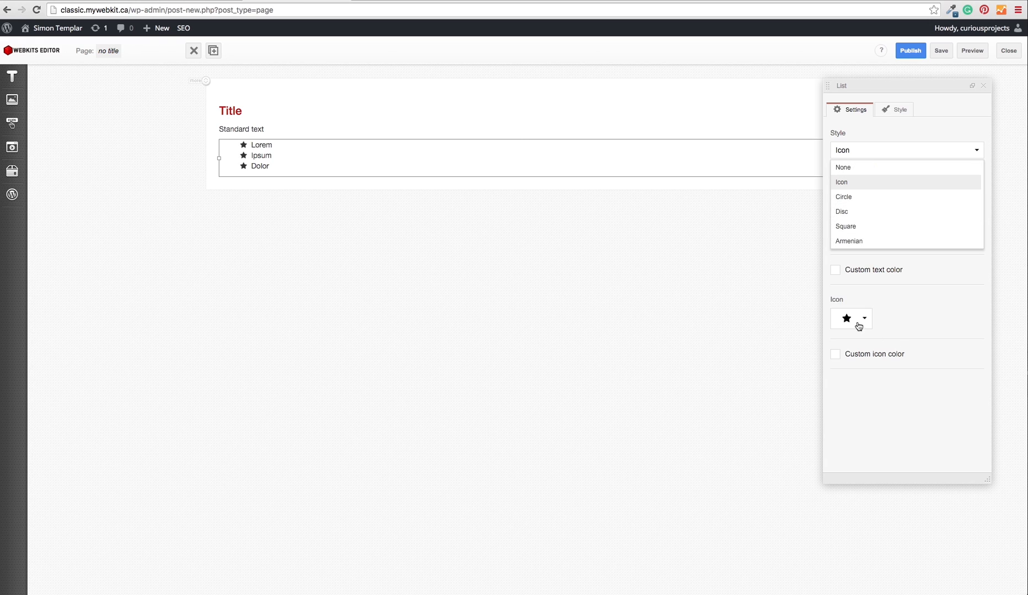
pyautogui.click(864, 324)
pyautogui.scroll(-5, 940, 419)
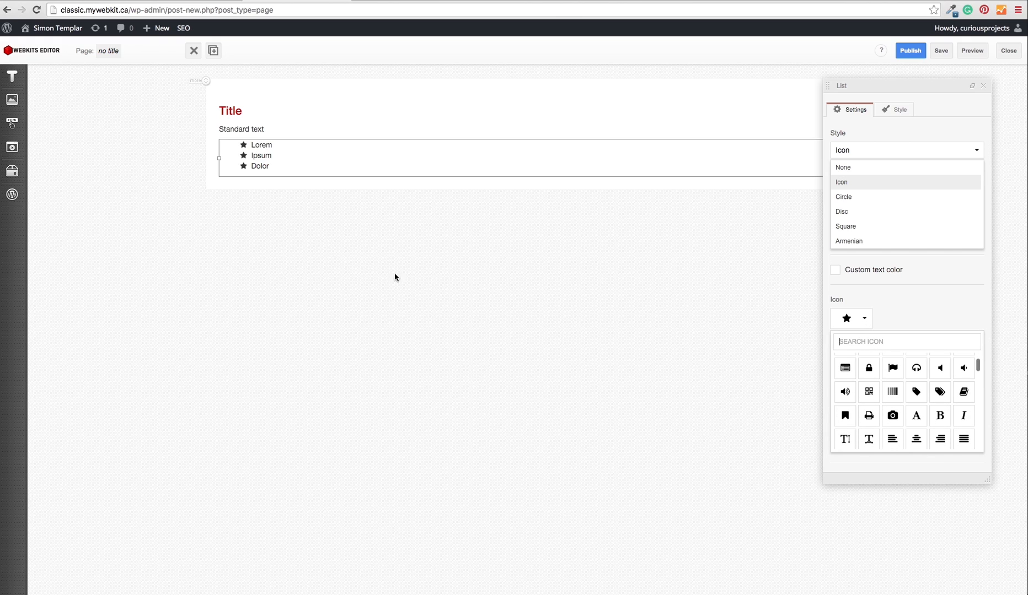
pyautogui.scroll(-1, 908, 412)
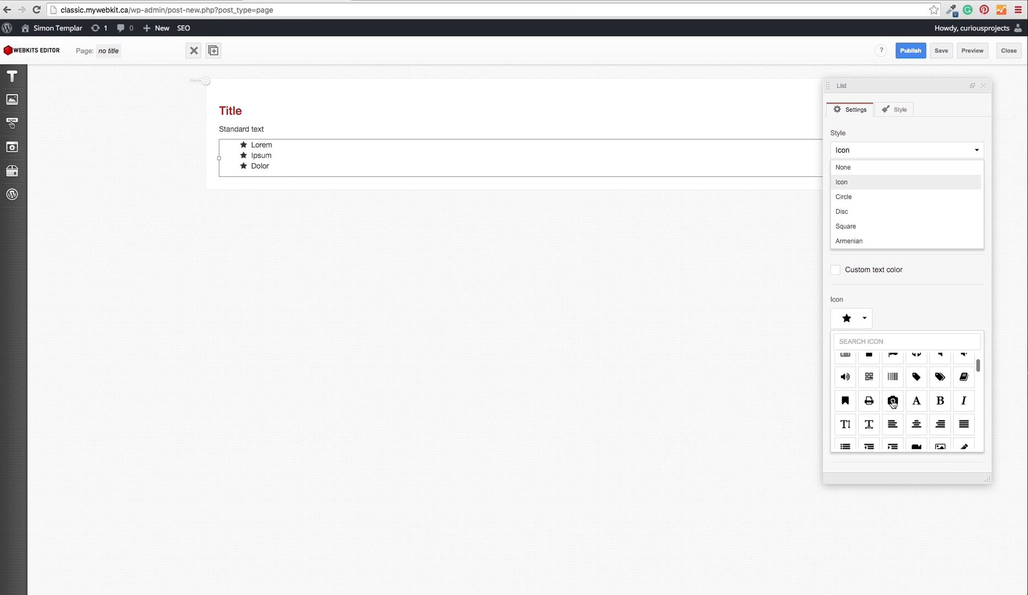
pyautogui.click(897, 408)
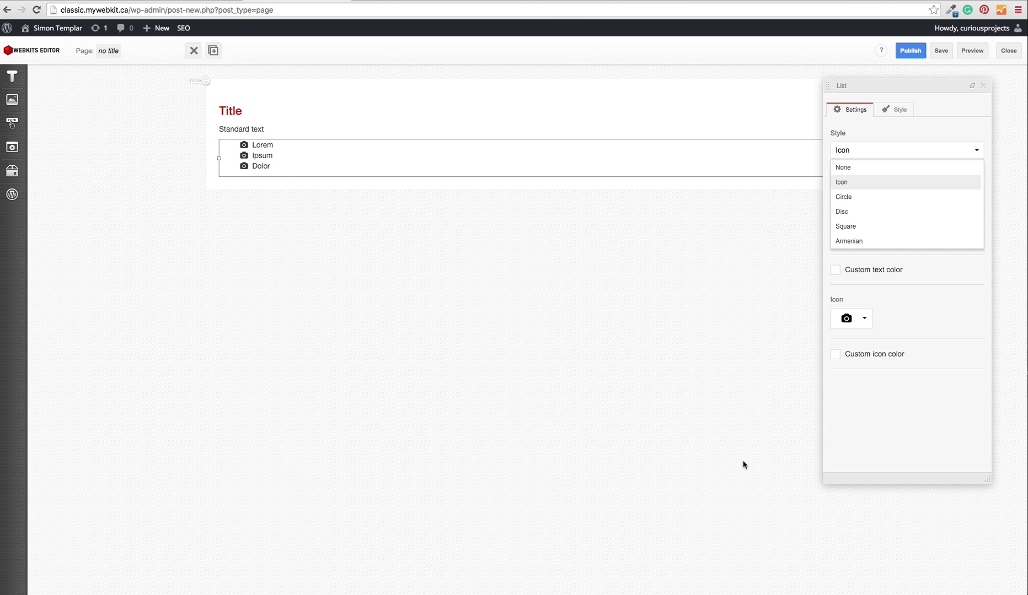
# Delete the list with camera icons from below the standard text.
pyautogui.click(361, 347)
pyautogui.click(297, 166)
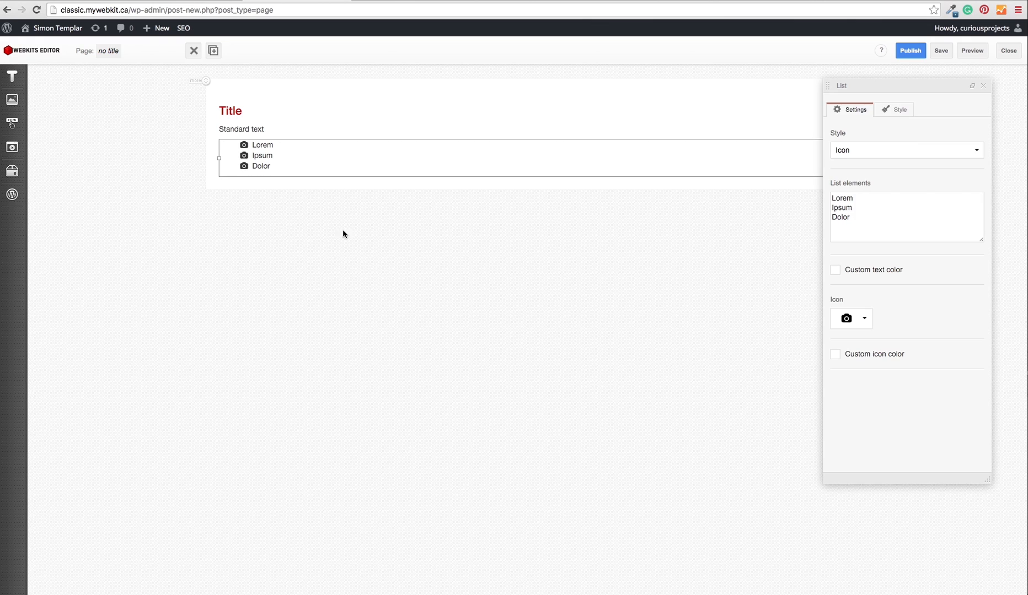
pyautogui.click(194, 52)
# Insert a star Icon object in a new column left of the title and change its color to red.
pyautogui.click(13, 77)
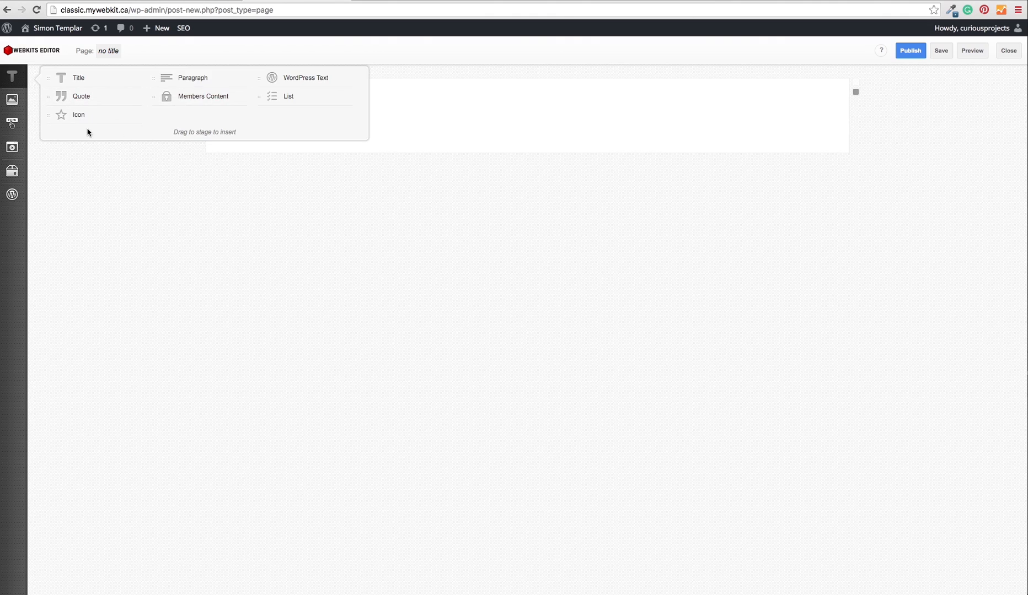
pyautogui.moveTo(62, 114); pyautogui.dragTo(201, 106)
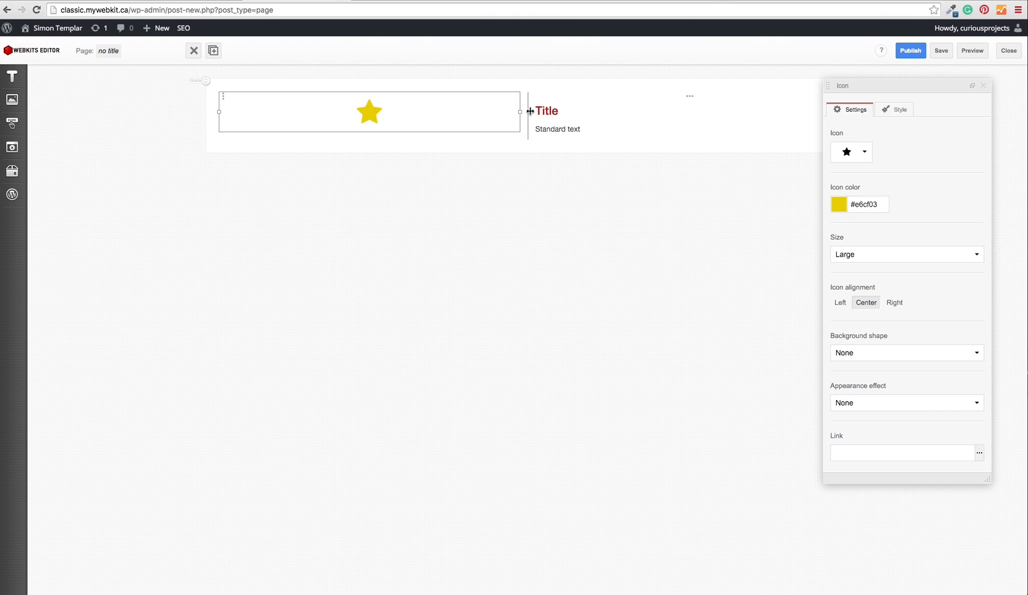
pyautogui.click(854, 208)
pyautogui.moveTo(903, 278); pyautogui.dragTo(933, 219)
pyautogui.click(919, 210)
pyautogui.click(498, 234)
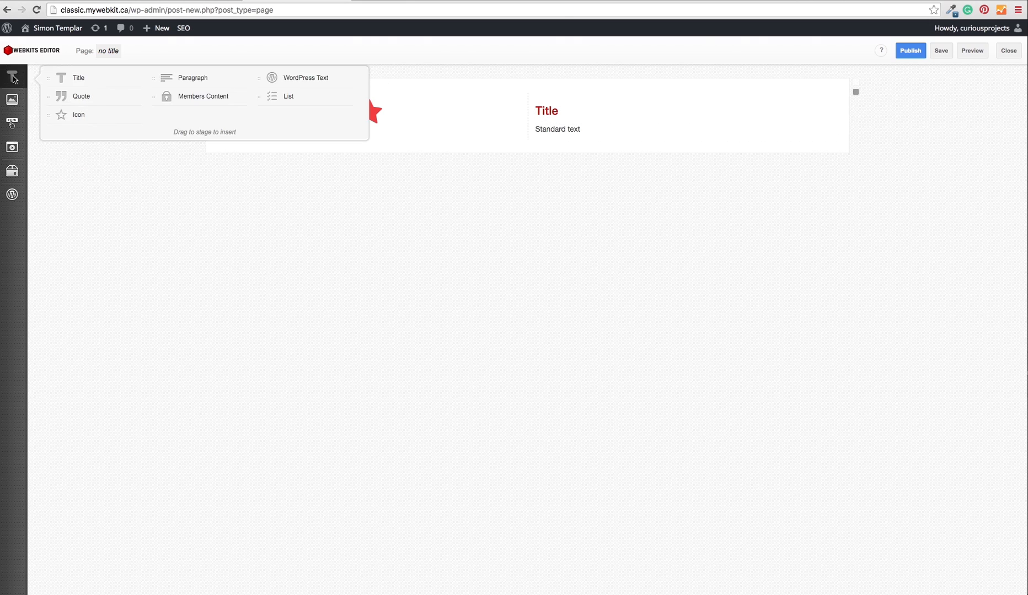
# Insert an empty Title object in a new column left of the star icon, and delete it.
pyautogui.moveTo(28, 97)
pyautogui.moveTo(12, 76)
pyautogui.moveTo(77, 76); pyautogui.dragTo(199, 110)
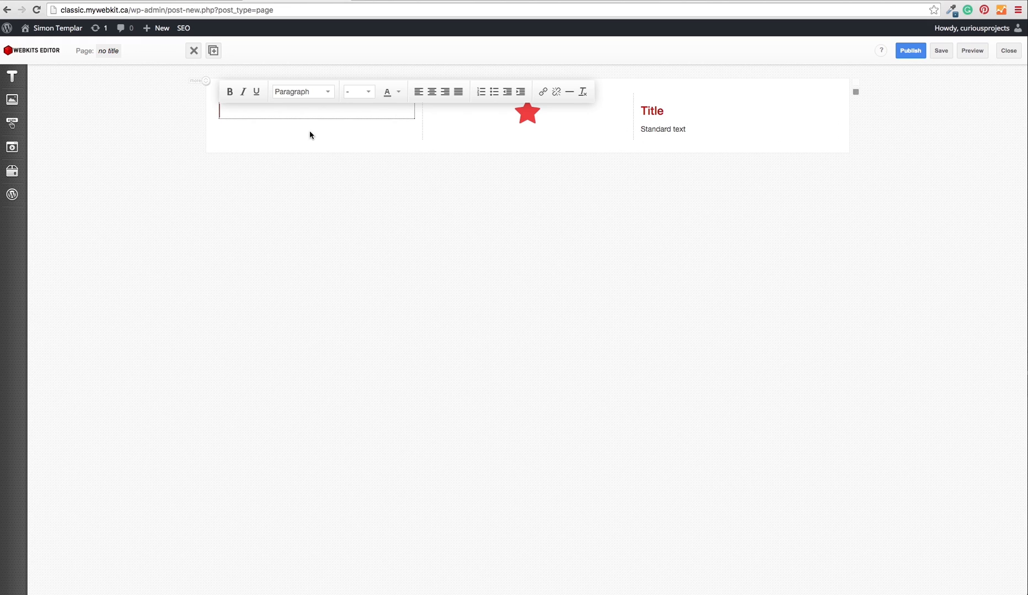
pyautogui.click(194, 51)
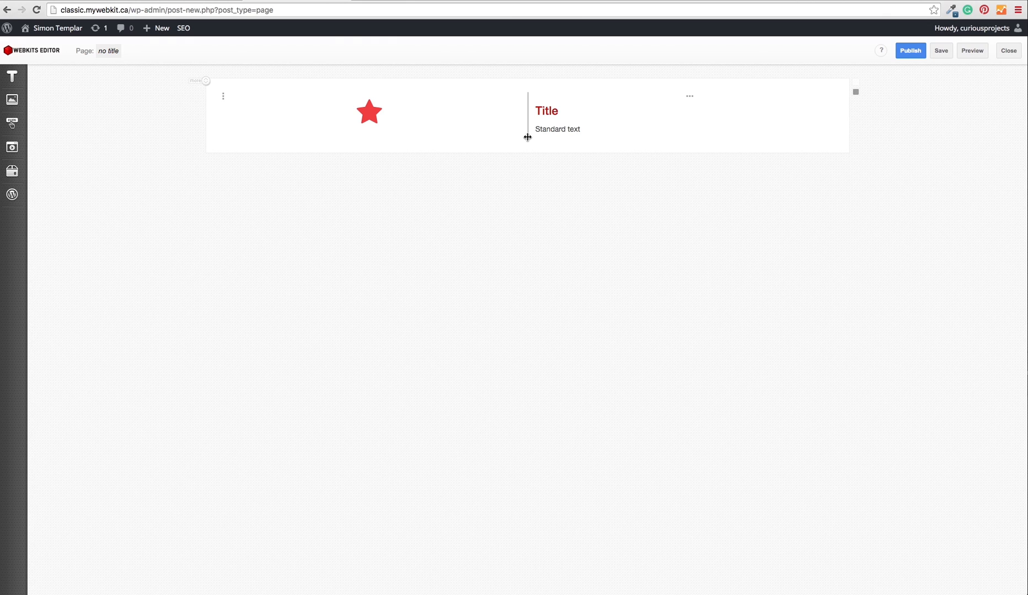
# Narrow the star icon's column to about one sixth of the row width by moving the column divider.
pyautogui.moveTo(527, 120); pyautogui.dragTo(287, 114)
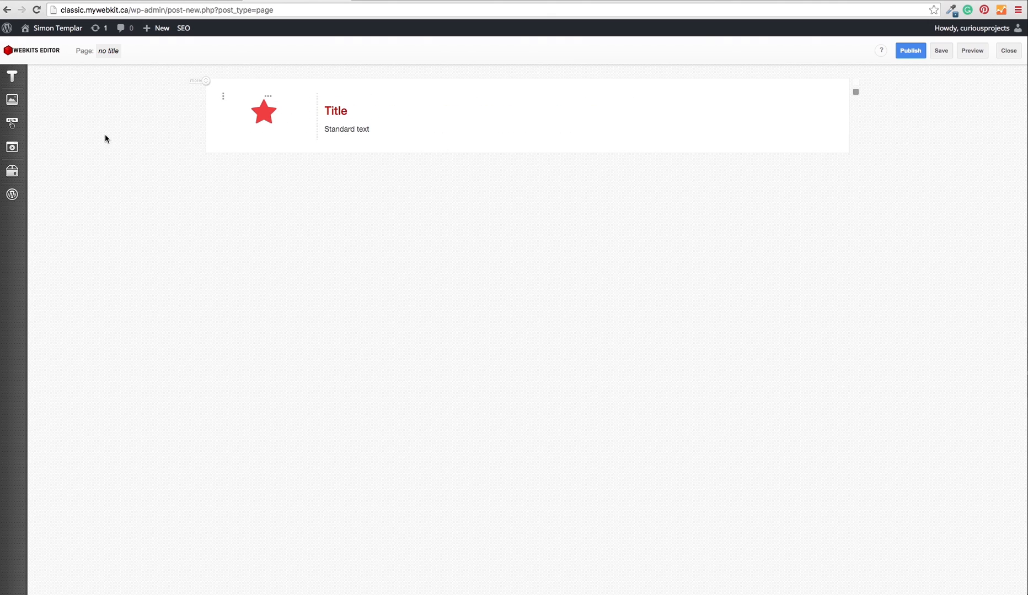
# Insert an empty Title object in a new column right of the title and standard text.
pyautogui.click(9, 77)
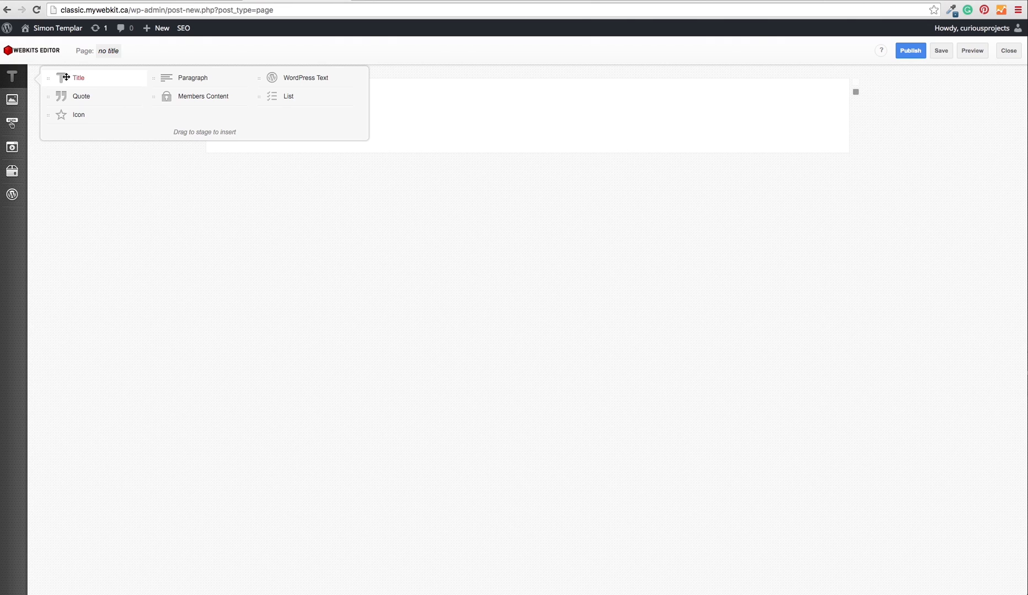
pyautogui.moveTo(62, 77); pyautogui.dragTo(849, 122)
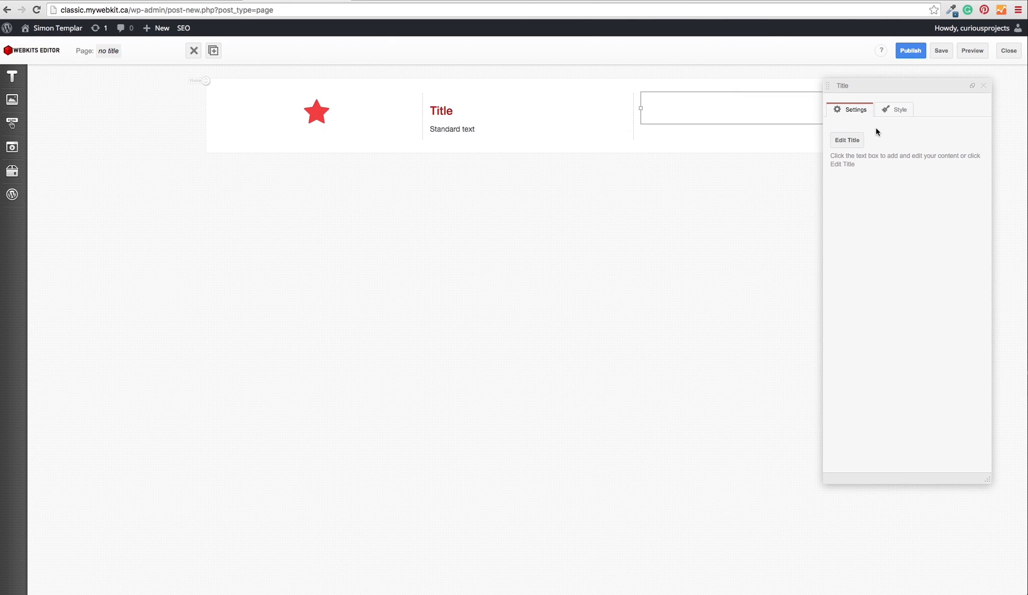
pyautogui.click(641, 130)
pyautogui.moveTo(634, 130)
pyautogui.mouseDown()
pyautogui.moveTo(530, 128)
pyautogui.moveTo(649, 128)
pyautogui.mouseUp()
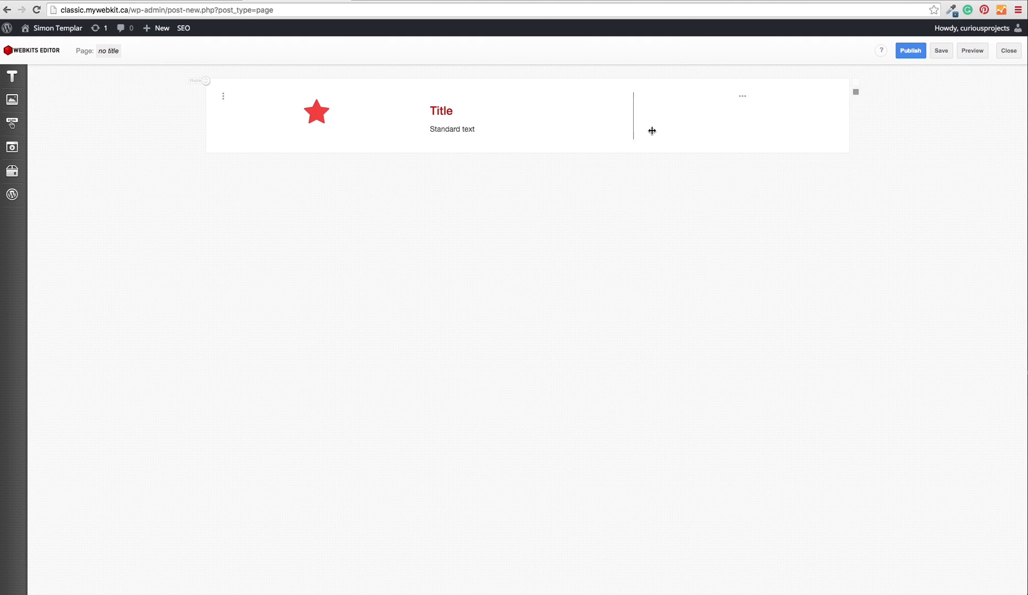
# Move both column dividers to try other column widths, and delete the empty Title object.
pyautogui.moveTo(422, 129); pyautogui.dragTo(459, 128)
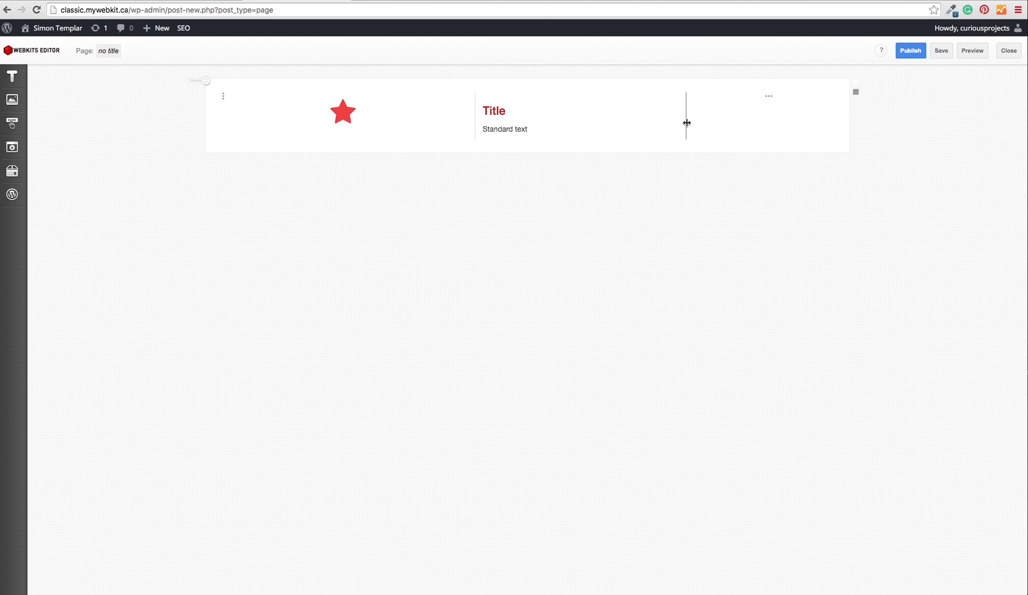
pyautogui.moveTo(686, 121); pyautogui.dragTo(613, 119)
pyautogui.click(698, 105)
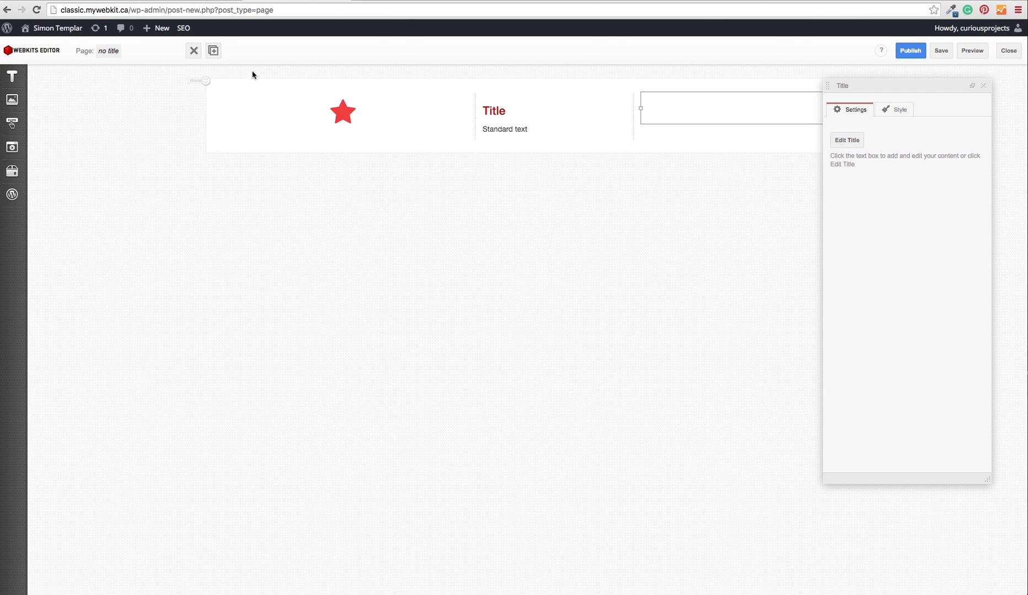
pyautogui.click(193, 51)
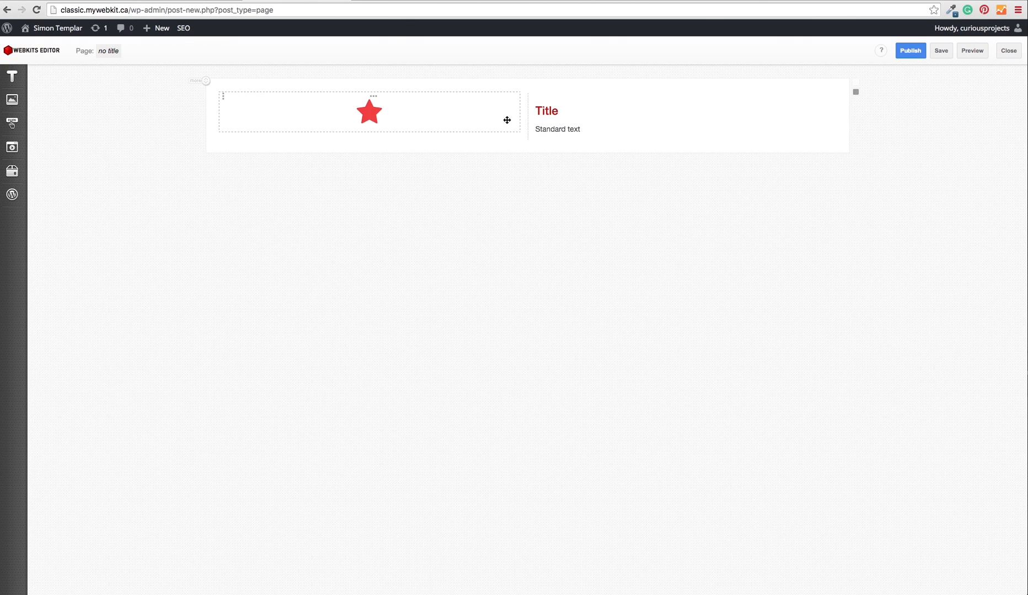
# Narrow the star icon's column to about one twelfth of the row width by moving the column divider.
pyautogui.moveTo(526, 116); pyautogui.dragTo(260, 118)
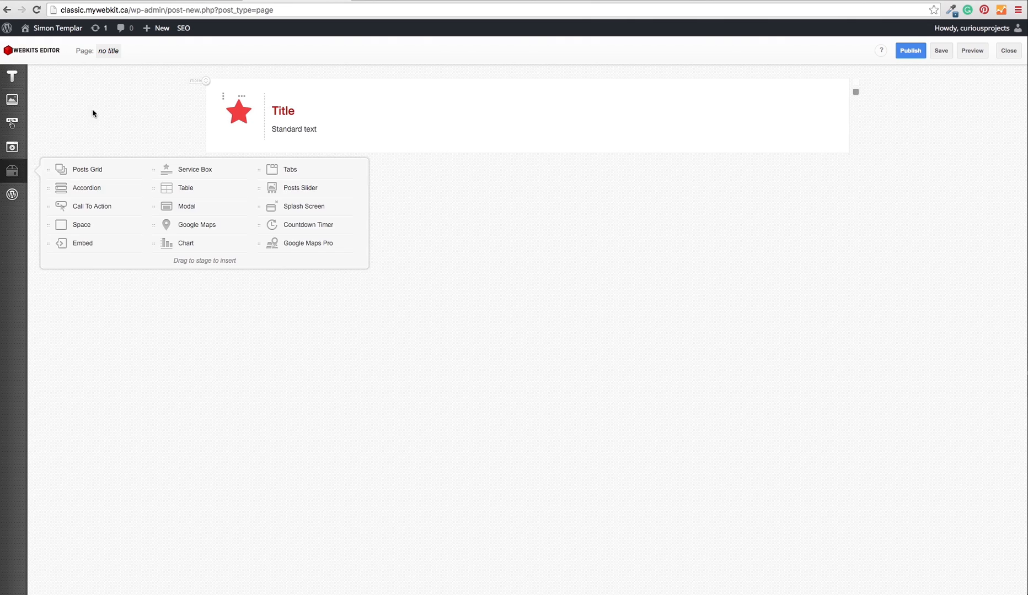
# Insert an Image object below the star and title row, using Dollarphotoclub_52149891.jpg from the media library.
pyautogui.moveTo(16, 78)
pyautogui.moveTo(7, 100)
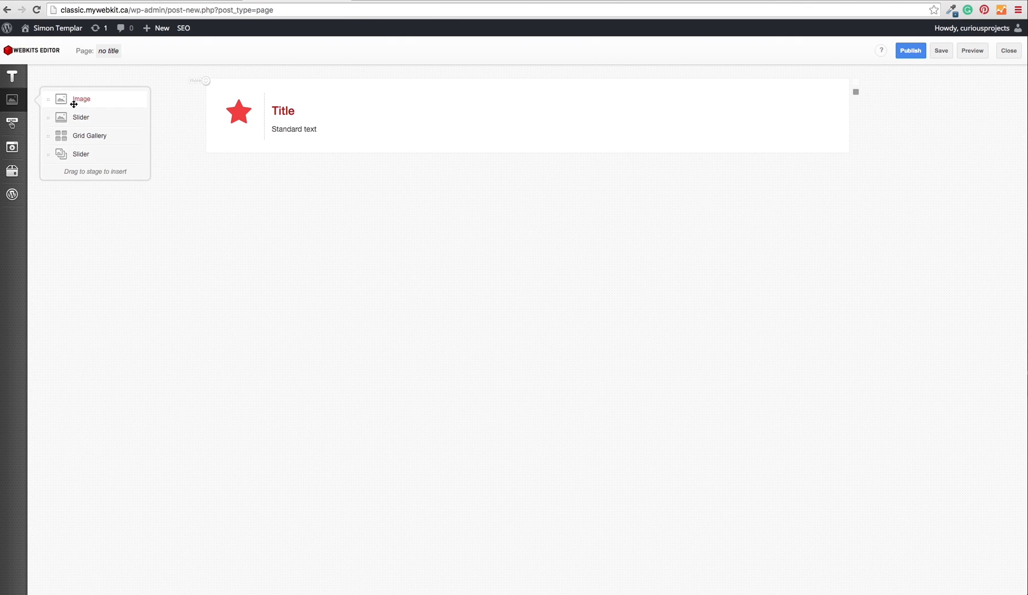
pyautogui.moveTo(62, 99); pyautogui.dragTo(295, 144)
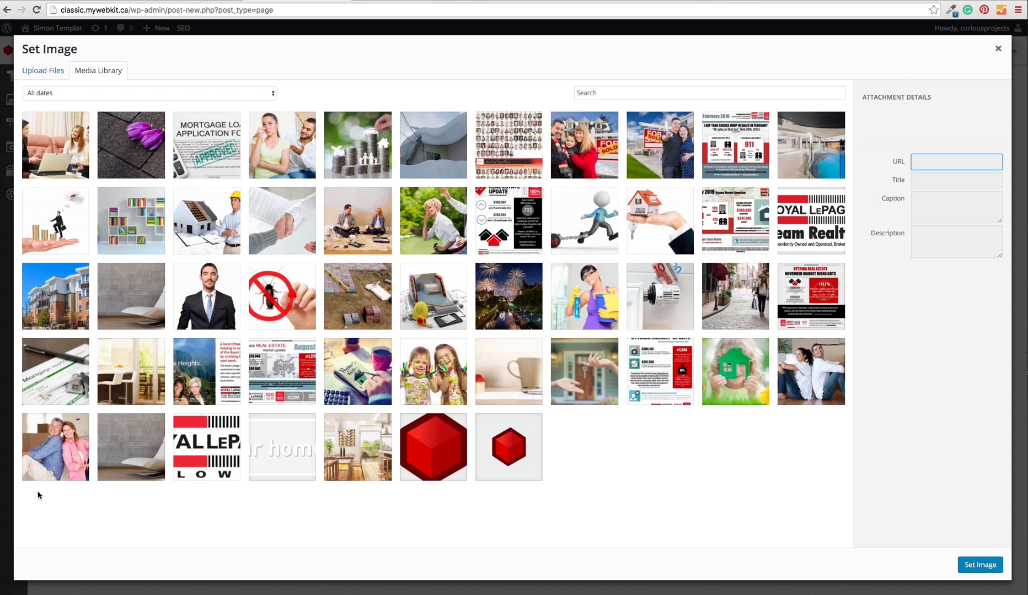
pyautogui.click(135, 449)
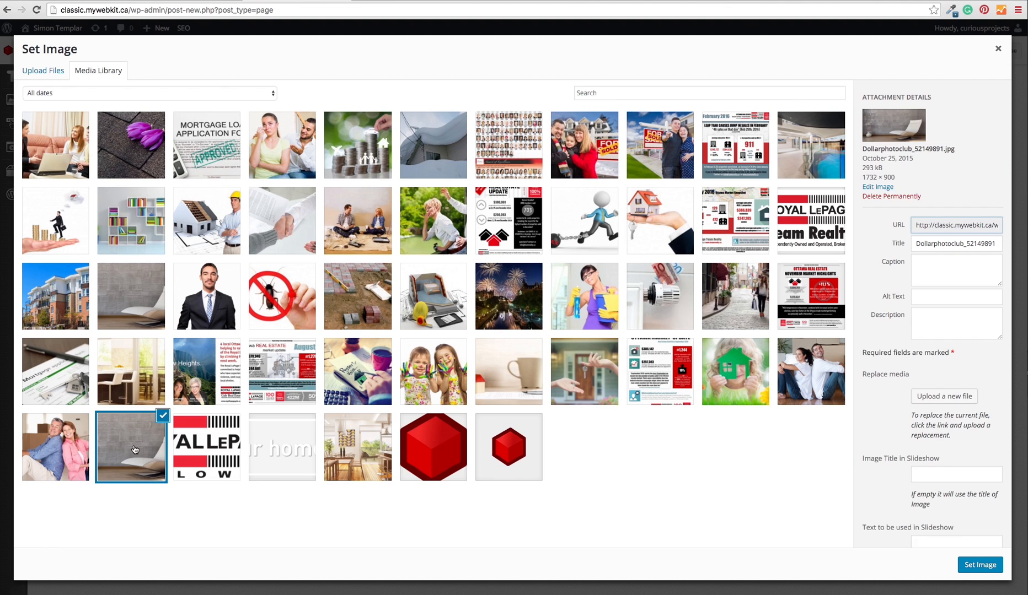
pyautogui.click(979, 564)
pyautogui.click(169, 176)
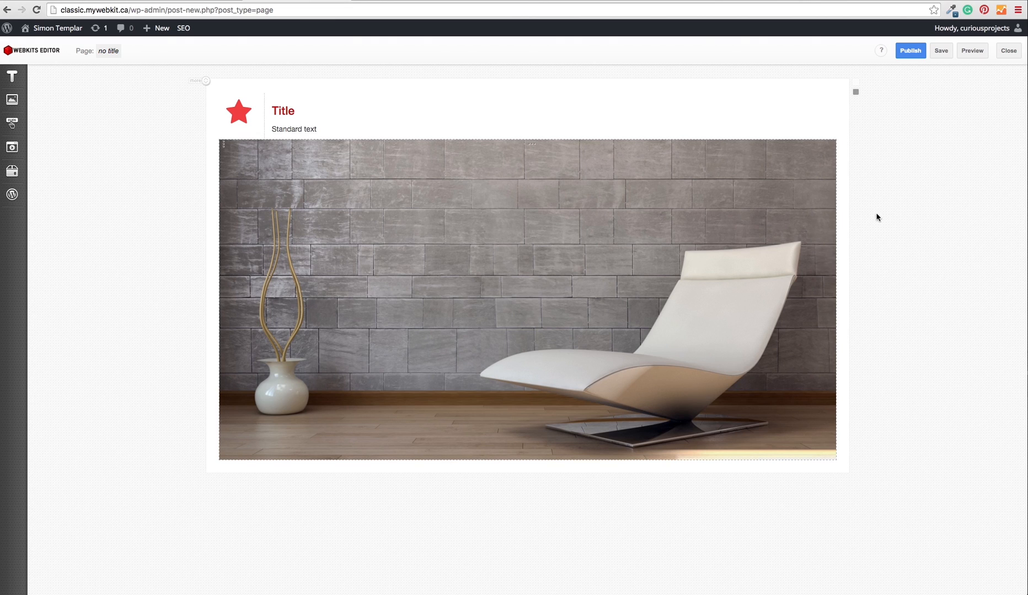
# Insert a Slider below the chair image with the coin-stairs, bookshelf and apartment building pictures from the media library.
pyautogui.click(11, 100)
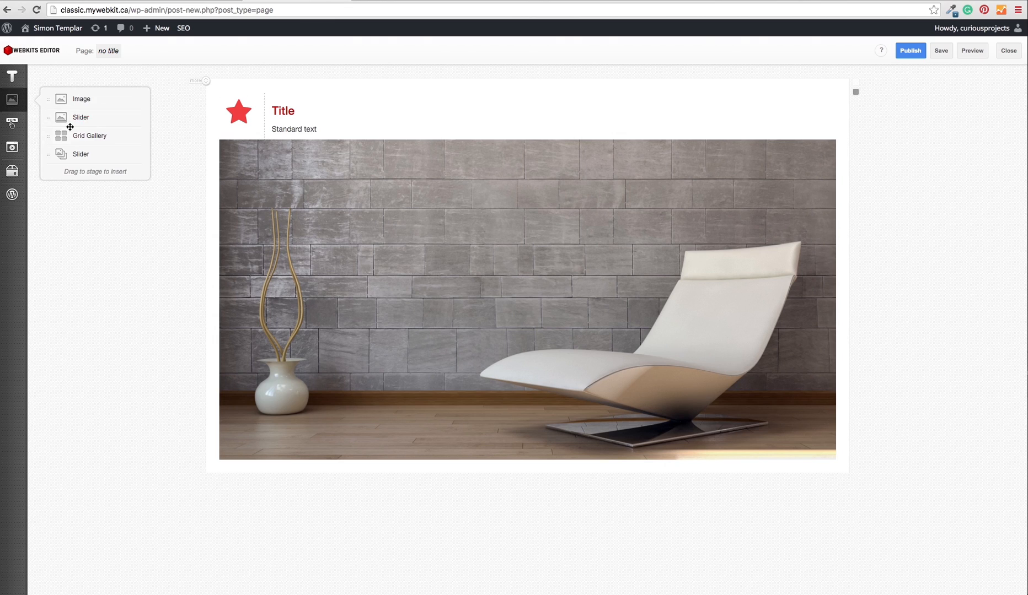
pyautogui.moveTo(70, 127); pyautogui.dragTo(355, 470)
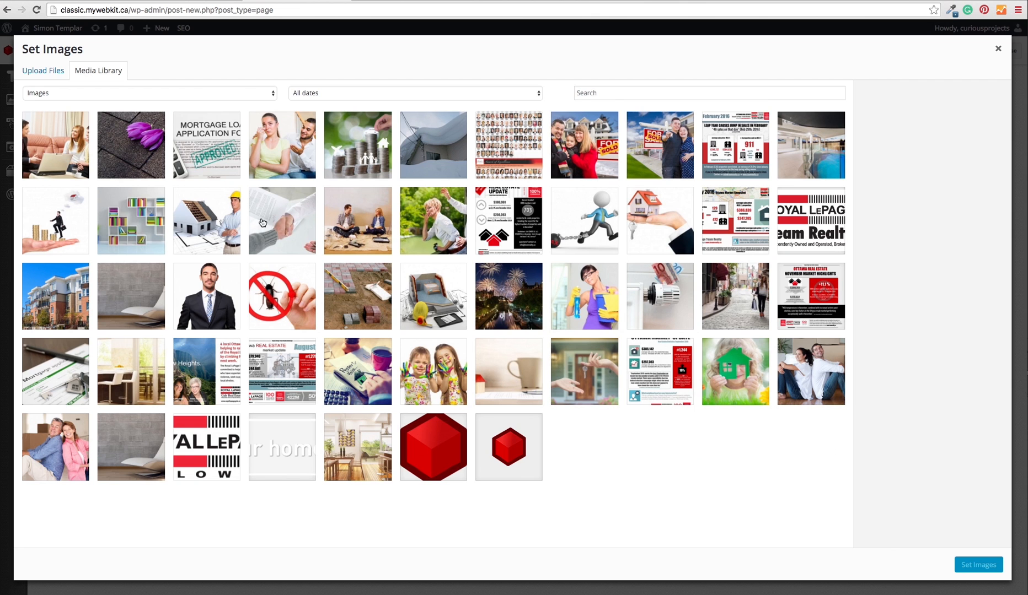
pyautogui.click(54, 223)
pyautogui.click(131, 220)
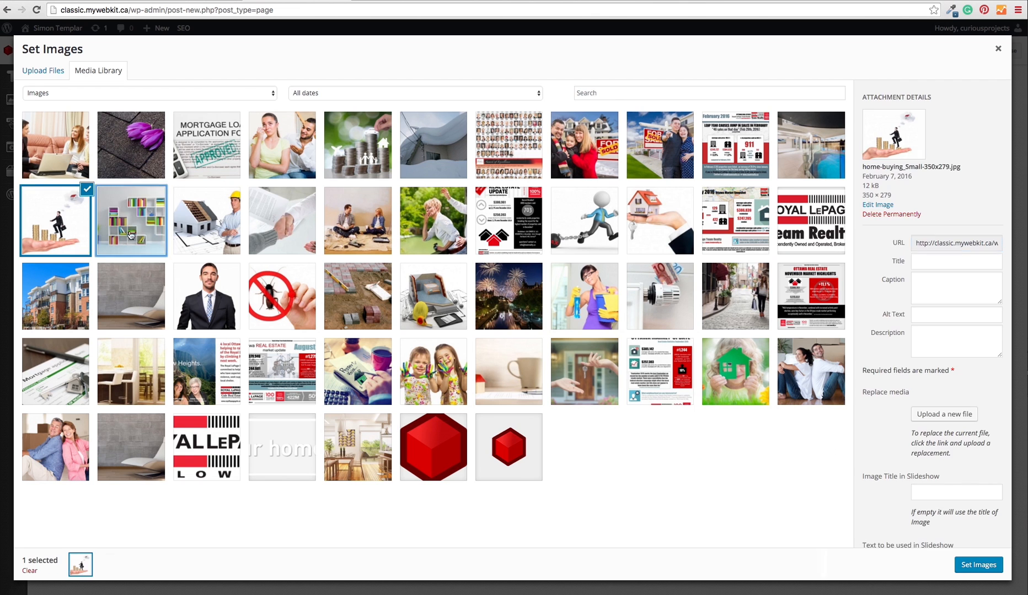
pyautogui.click(74, 298)
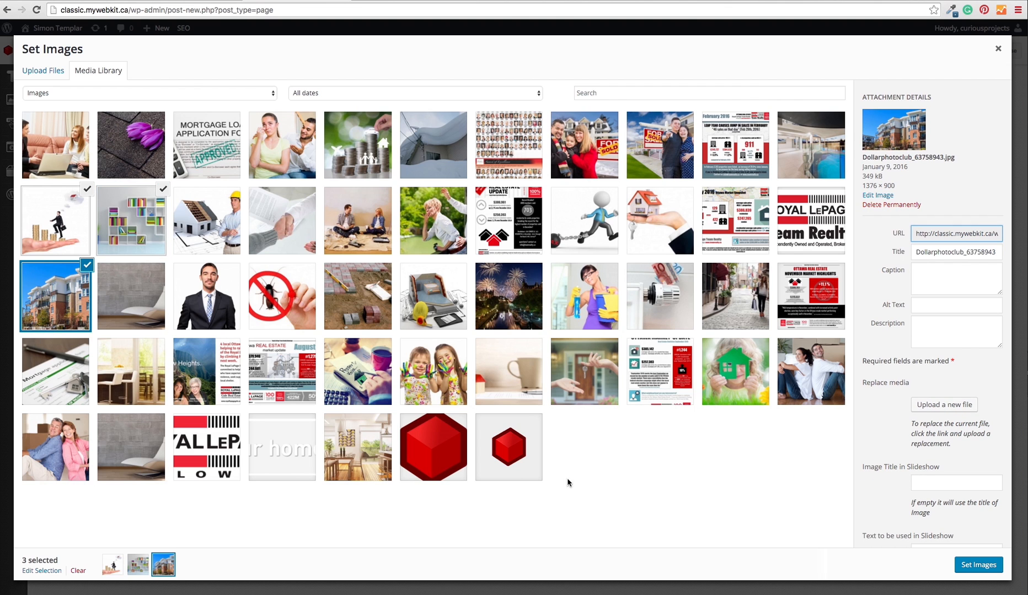
pyautogui.click(978, 564)
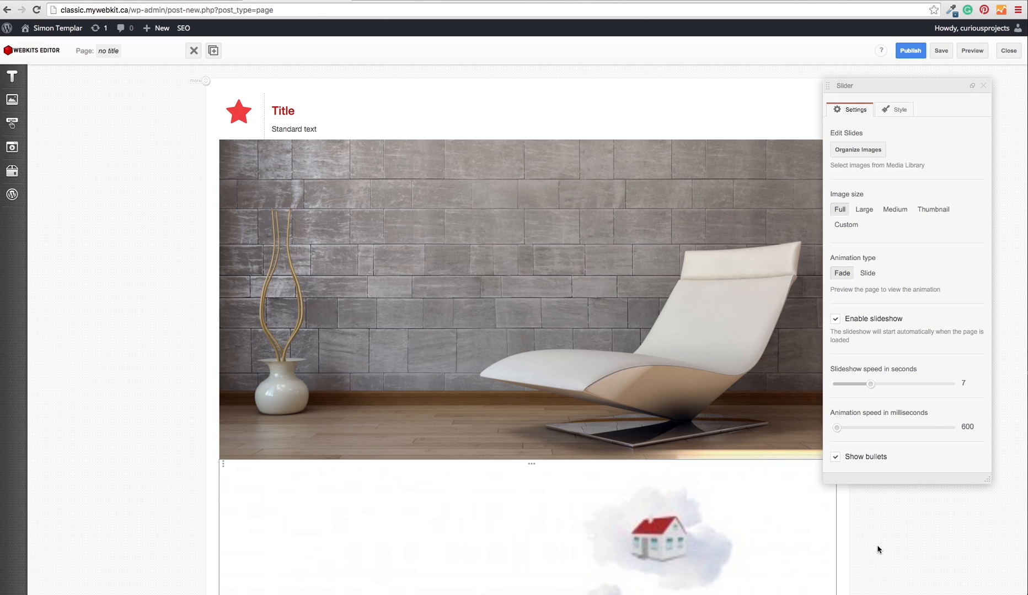
# Close the slider's settings and shrink the slider to about one third of the row width.
pyautogui.scroll(-5, 878, 542)
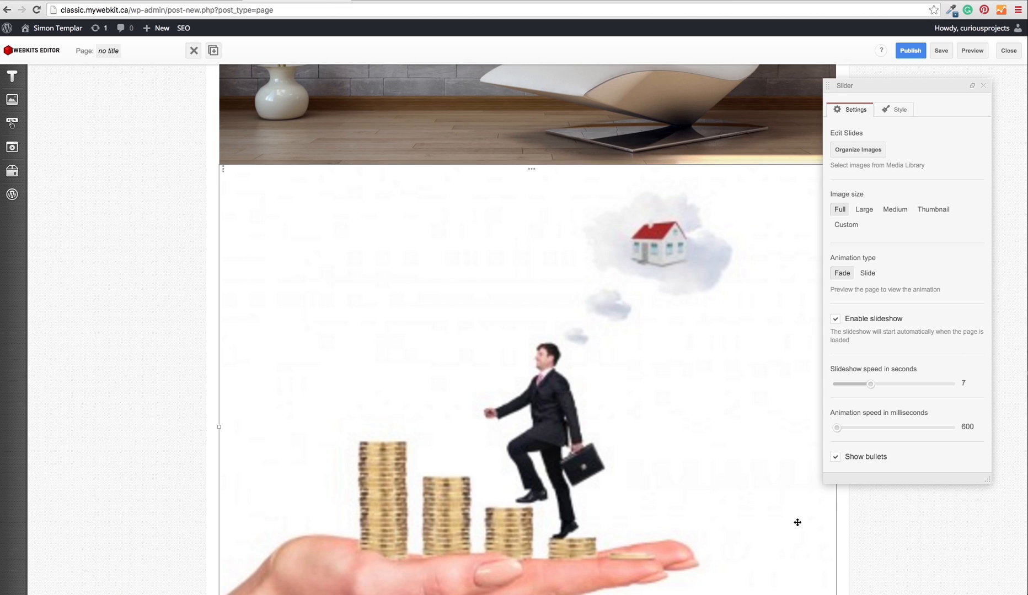
pyautogui.click(983, 87)
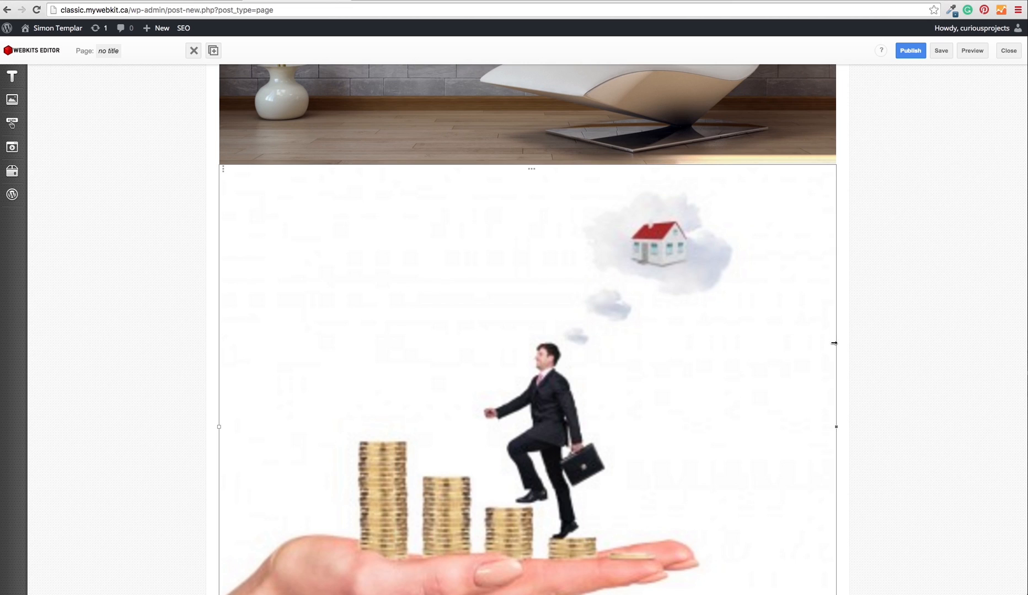
pyautogui.moveTo(772, 427); pyautogui.dragTo(431, 344)
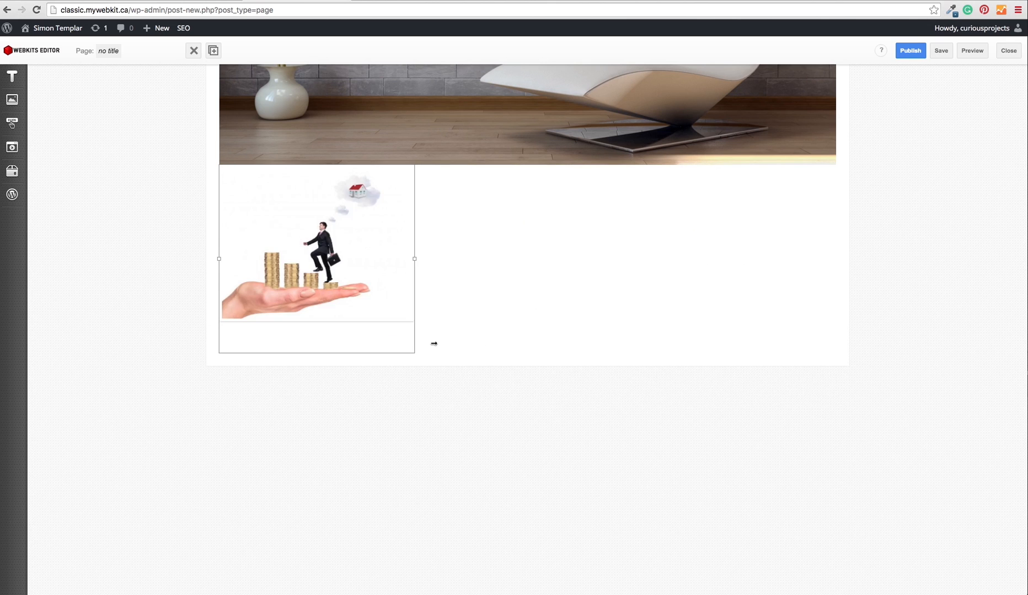
# Try the slider's Large, Medium and Thumbnail image sizes and the Slide animation, returning to Full and Fade.
pyautogui.scroll(3, 386, 292)
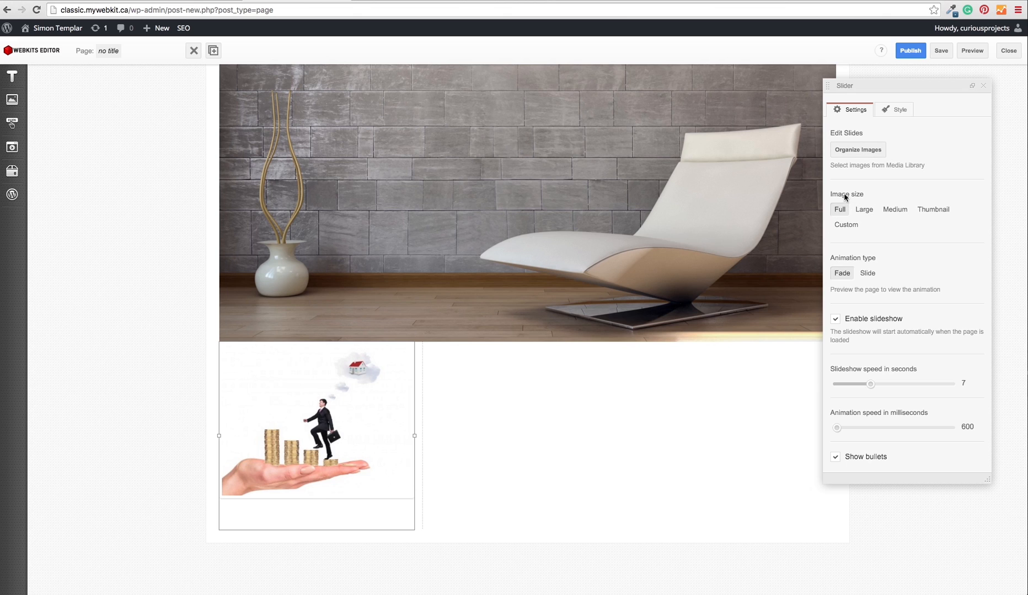
pyautogui.click(864, 209)
pyautogui.click(895, 210)
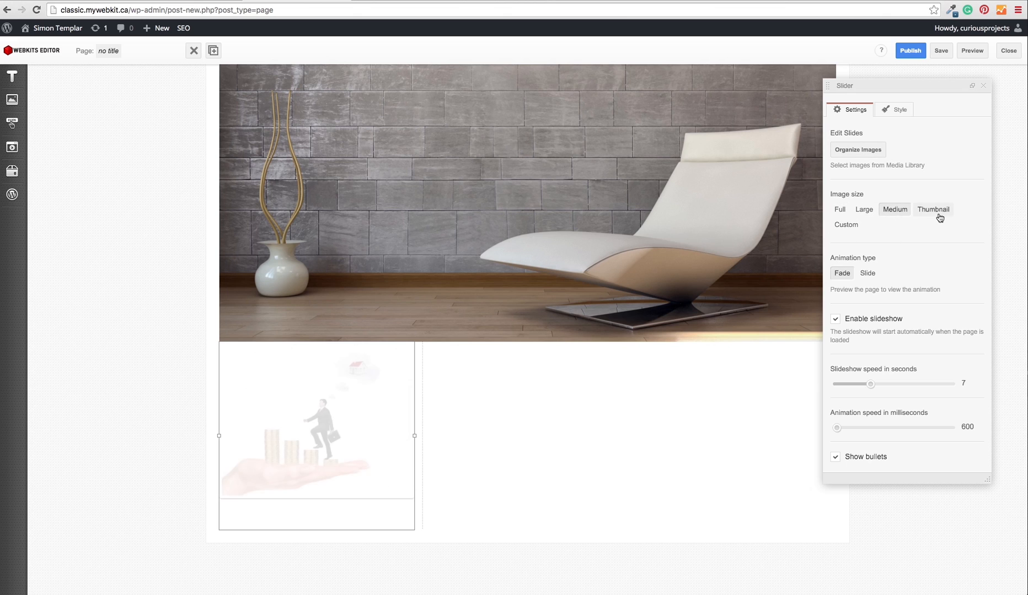
pyautogui.click(934, 212)
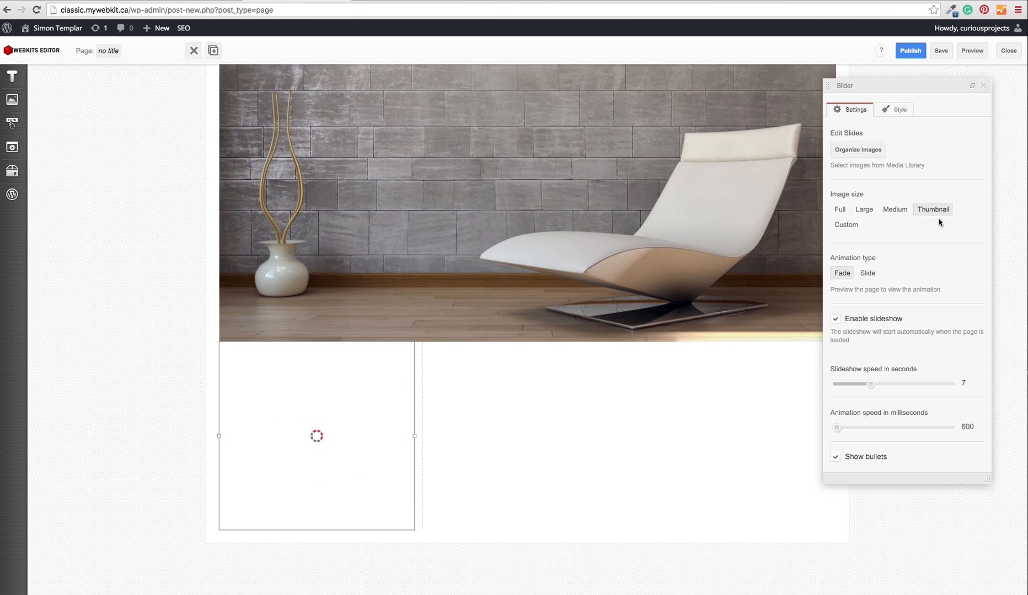
pyautogui.click(840, 210)
pyautogui.click(864, 274)
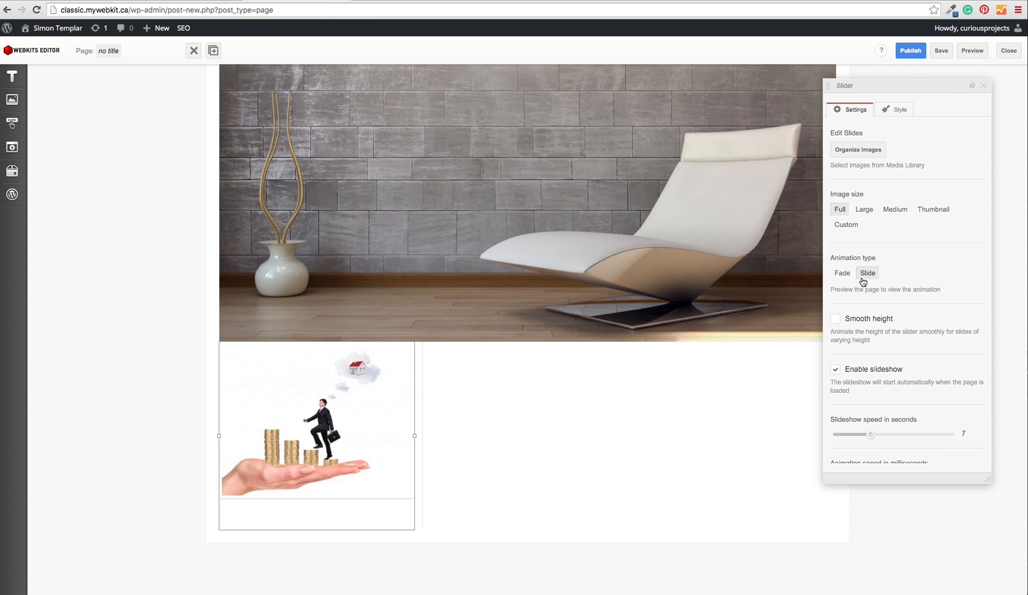
pyautogui.click(844, 273)
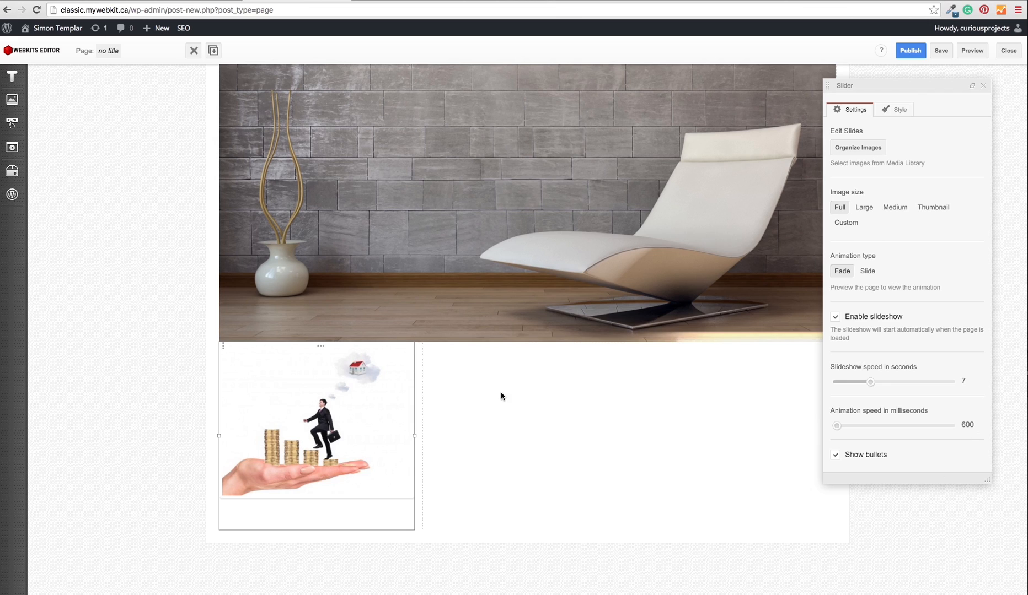
# Add the photos of the family with the sold sign and the couple with the for-sale sign to the slider's image selection.
pyautogui.click(864, 152)
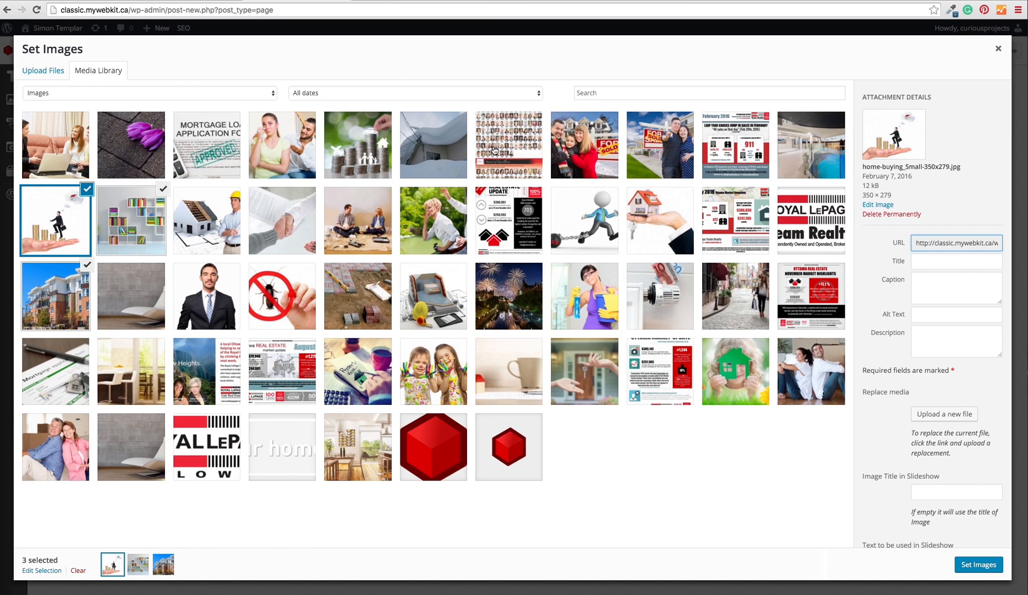
pyautogui.click(580, 146)
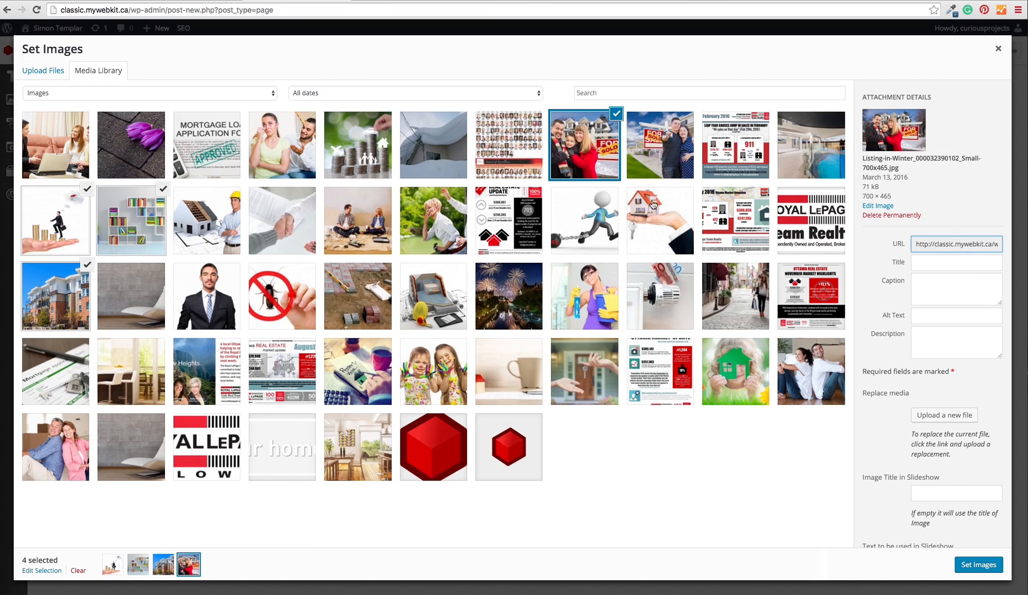
pyautogui.click(678, 157)
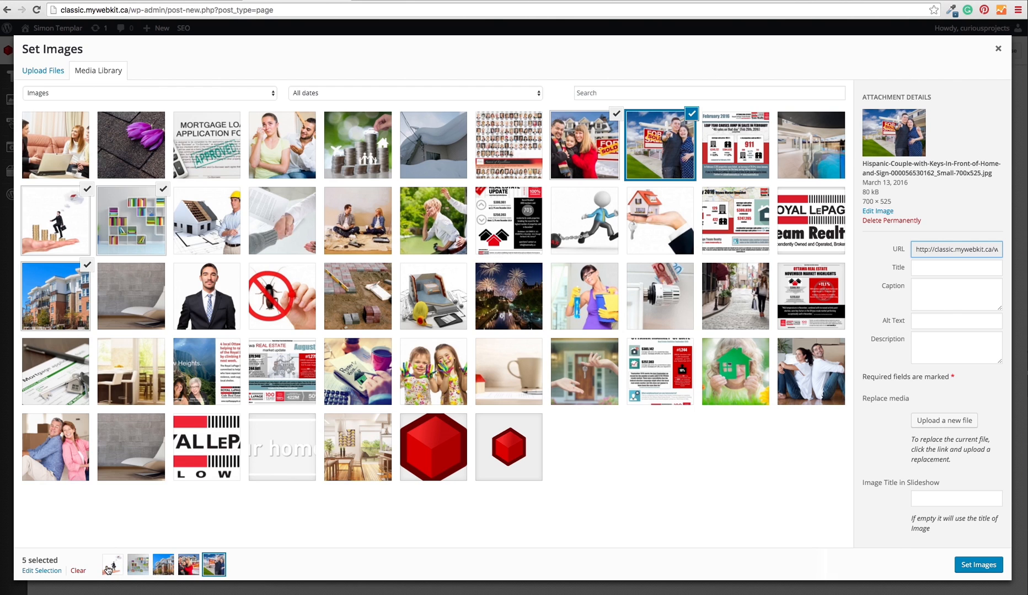
# Reorder the slider's images to apartment building, family, bookshelf, coin stairs and couple, and apply the selection.
pyautogui.click(35, 571)
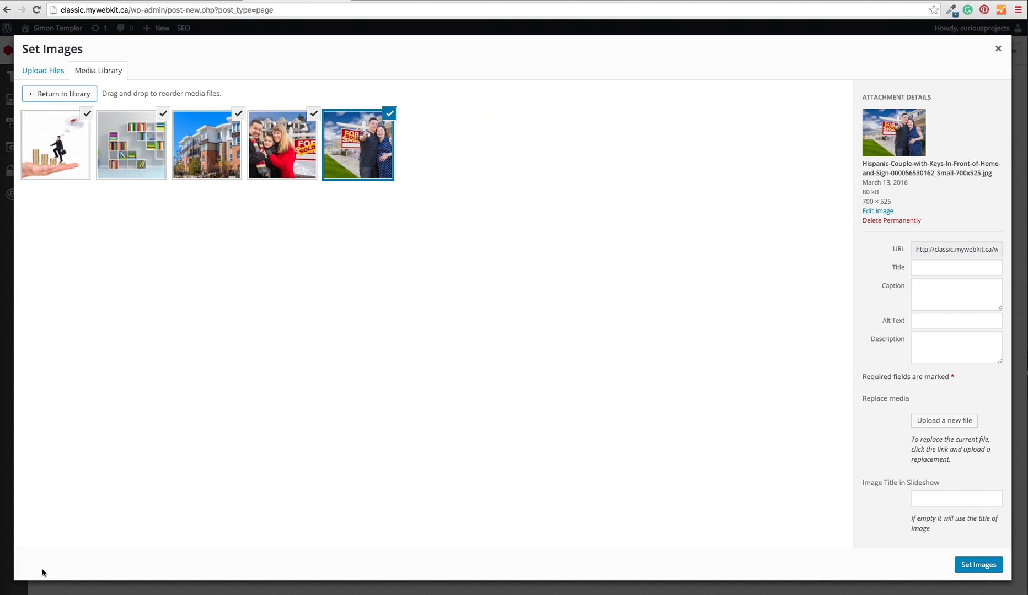
pyautogui.moveTo(137, 143); pyautogui.dragTo(52, 147)
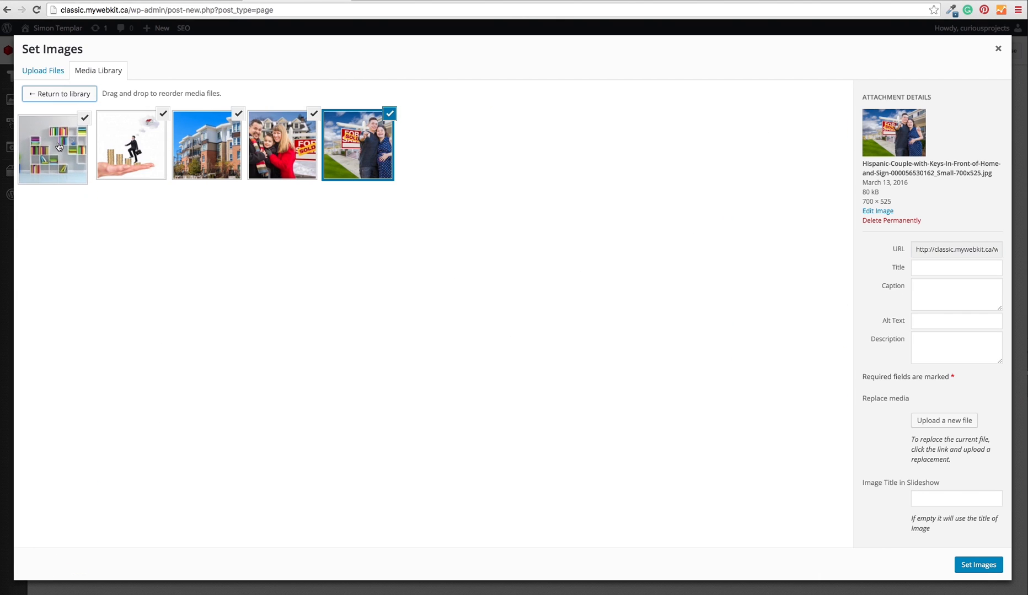
pyautogui.moveTo(231, 145); pyautogui.dragTo(55, 145)
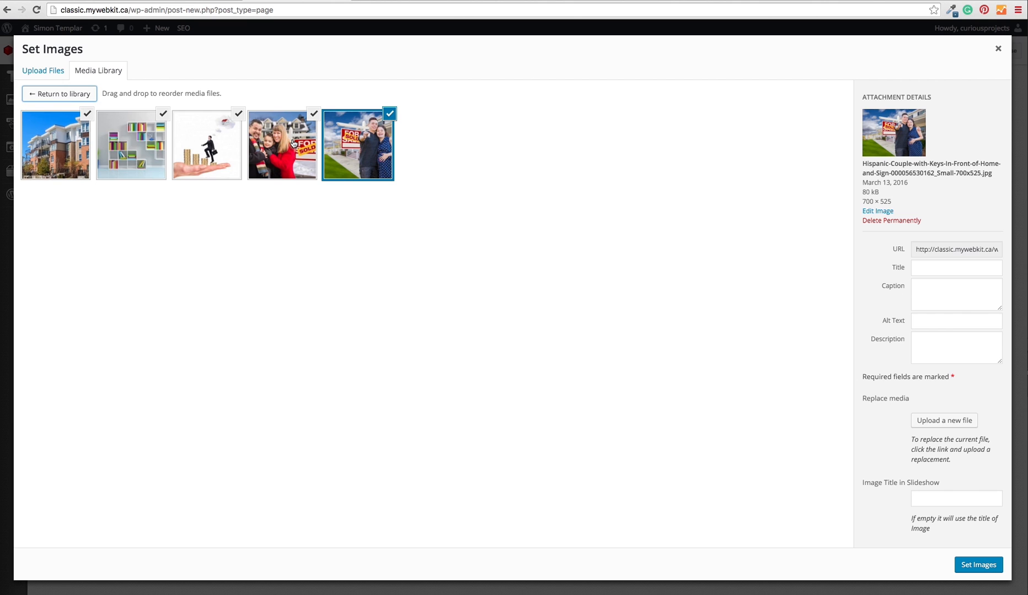
pyautogui.moveTo(293, 145); pyautogui.dragTo(155, 146)
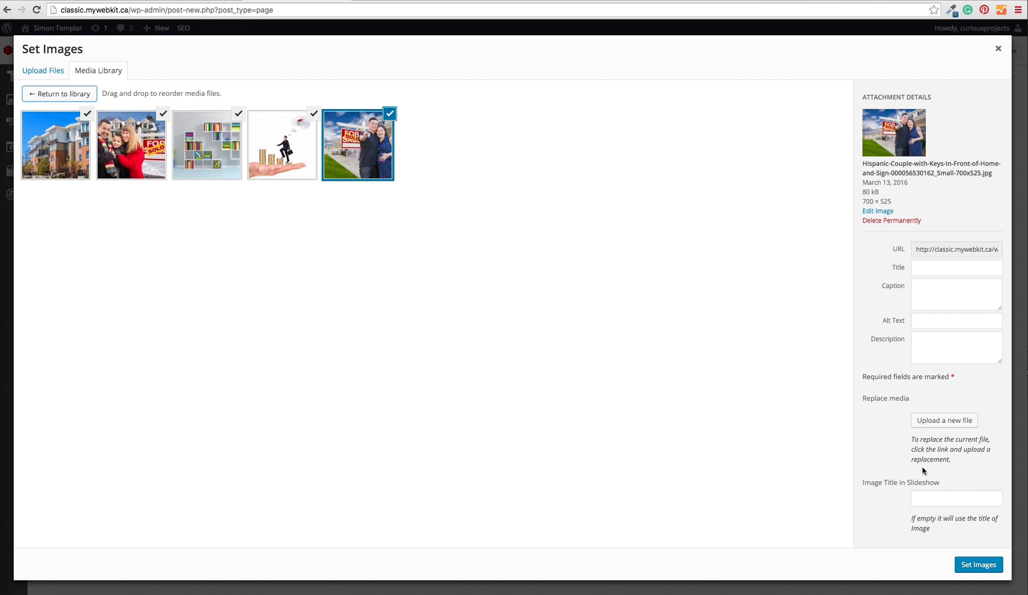
pyautogui.click(987, 568)
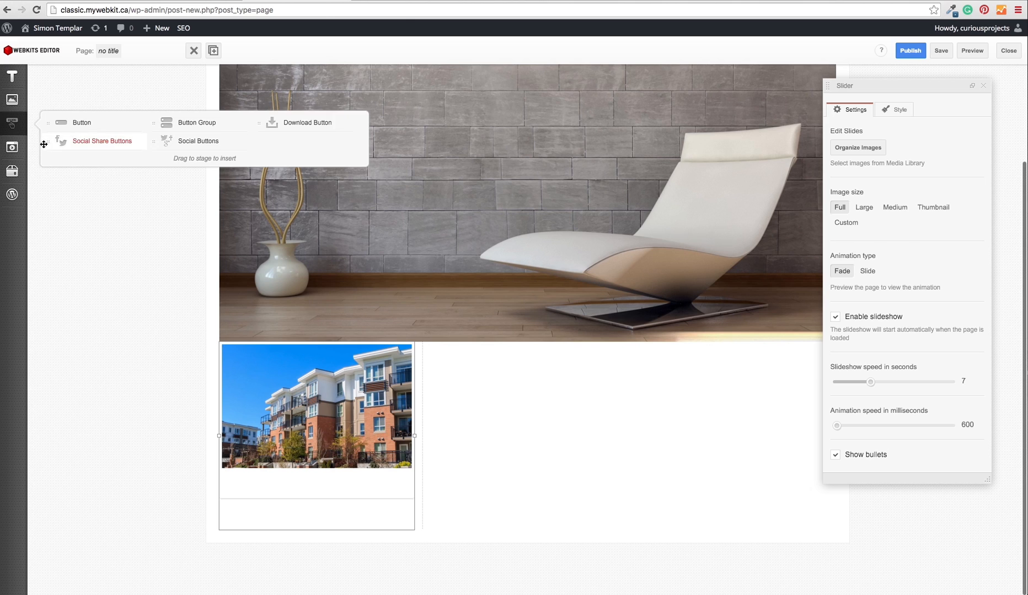
# Insert a grid gallery beside the slider, using the first six media library images from the sofa meeting to the snowdrift roof.
pyautogui.moveTo(15, 98)
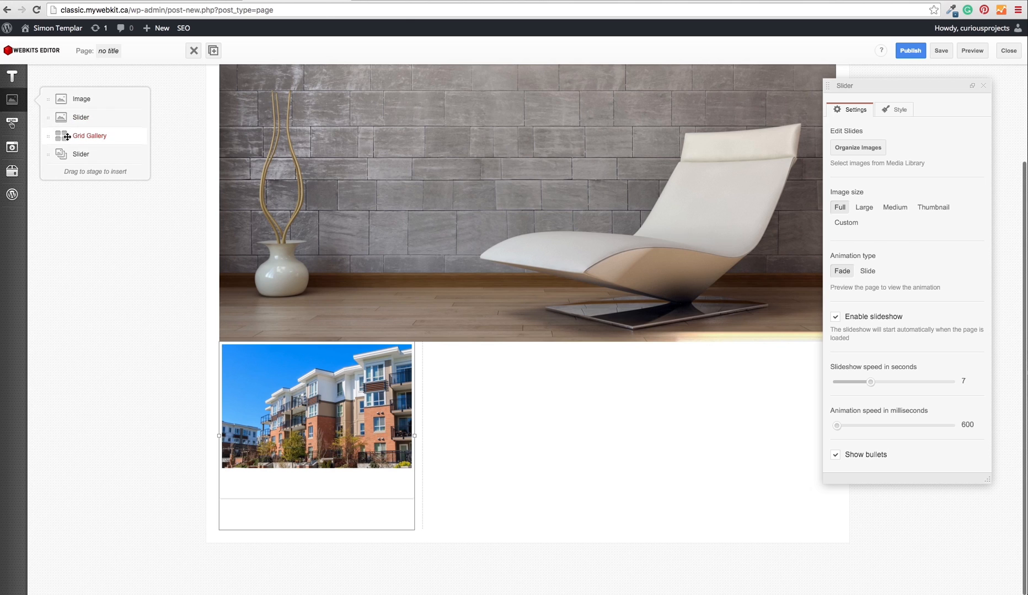
pyautogui.moveTo(66, 137)
pyautogui.mouseDown()
pyautogui.moveTo(569, 360)
pyautogui.moveTo(443, 382)
pyautogui.moveTo(482, 379)
pyautogui.mouseUp()
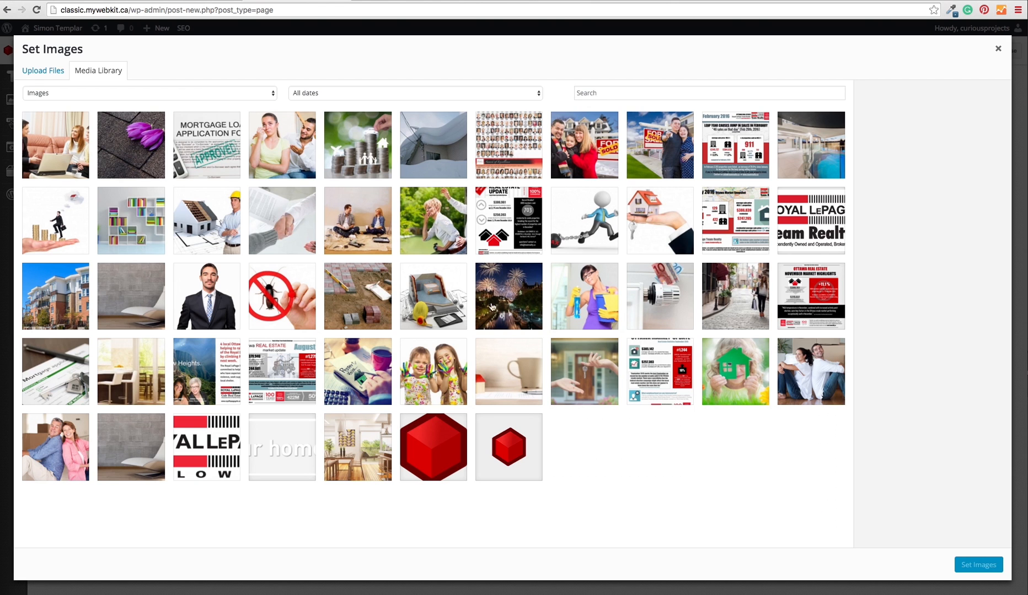
pyautogui.click(72, 139)
pyautogui.click(131, 140)
pyautogui.click(207, 143)
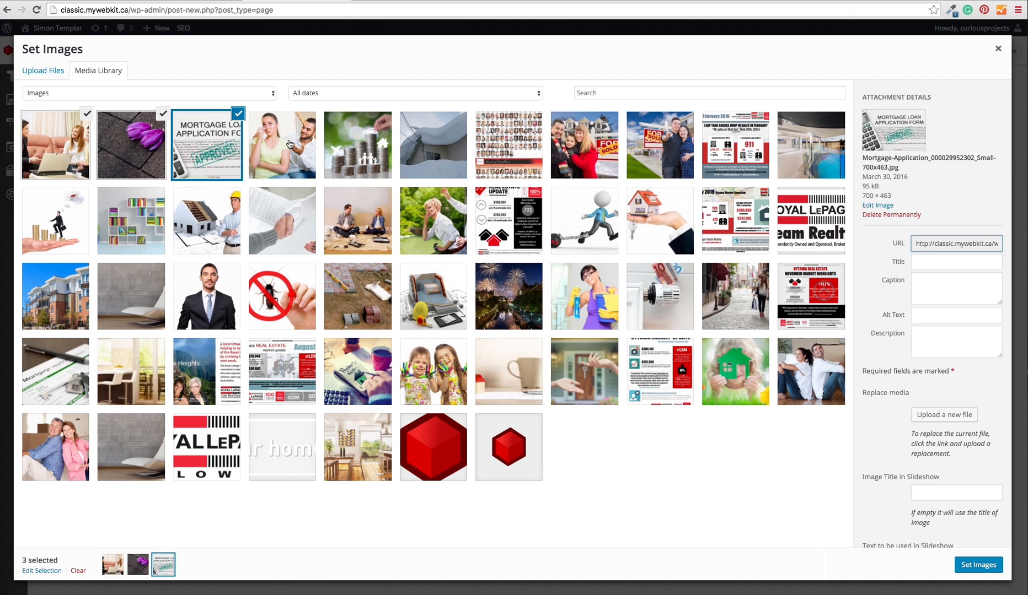
pyautogui.click(288, 145)
pyautogui.click(356, 148)
pyautogui.click(422, 157)
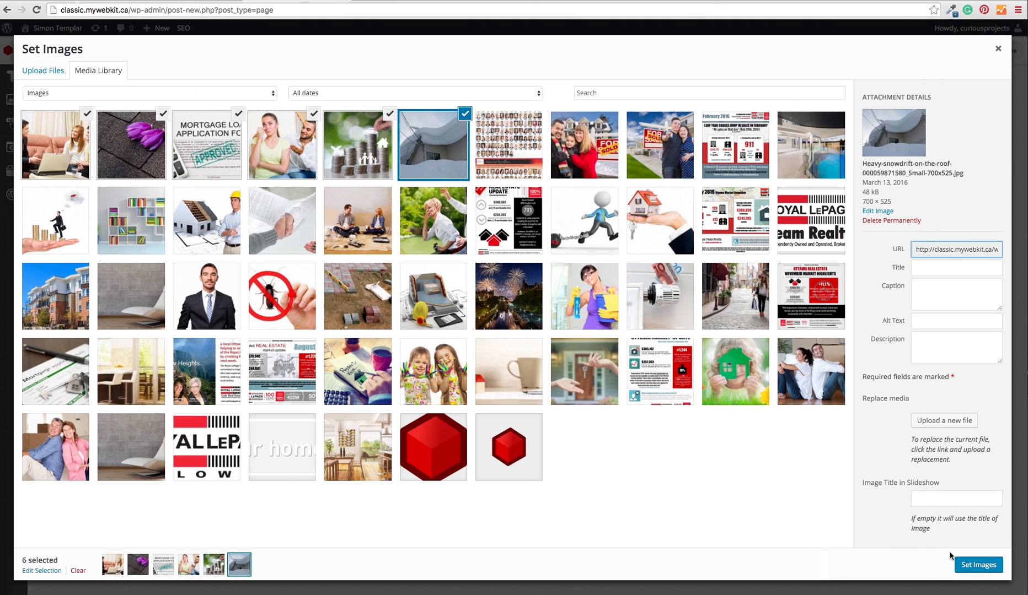
pyautogui.click(981, 563)
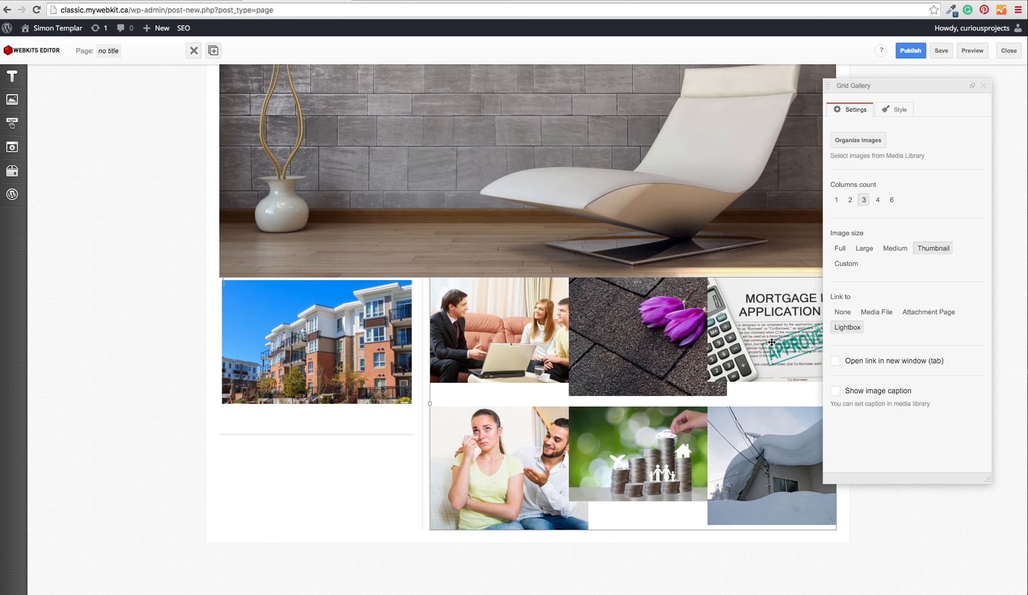
# Try custom image sizes 150x150 and 100x100 and the Medium size for the grid gallery, returning to Thumbnail.
pyautogui.click(846, 264)
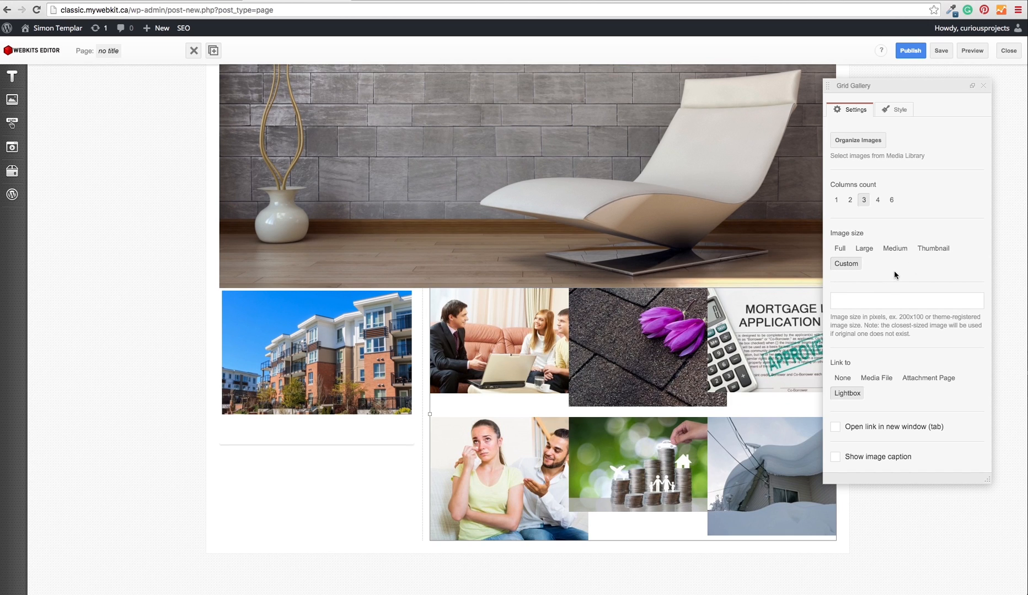
pyautogui.write('150x150')
pyautogui.moveTo(877, 301); pyautogui.dragTo(769, 295)
pyautogui.write('100x100')
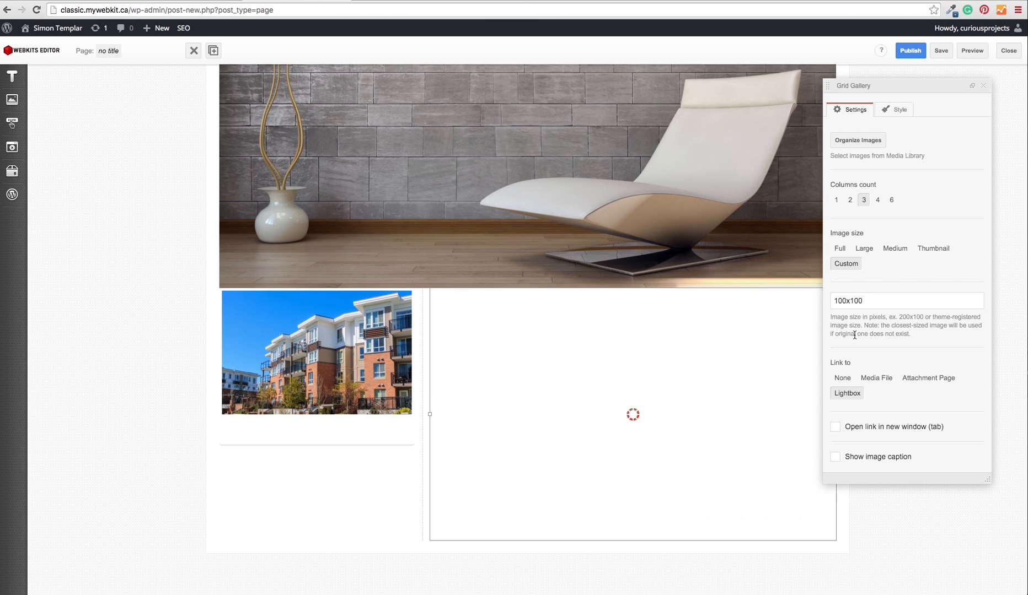
pyautogui.click(933, 249)
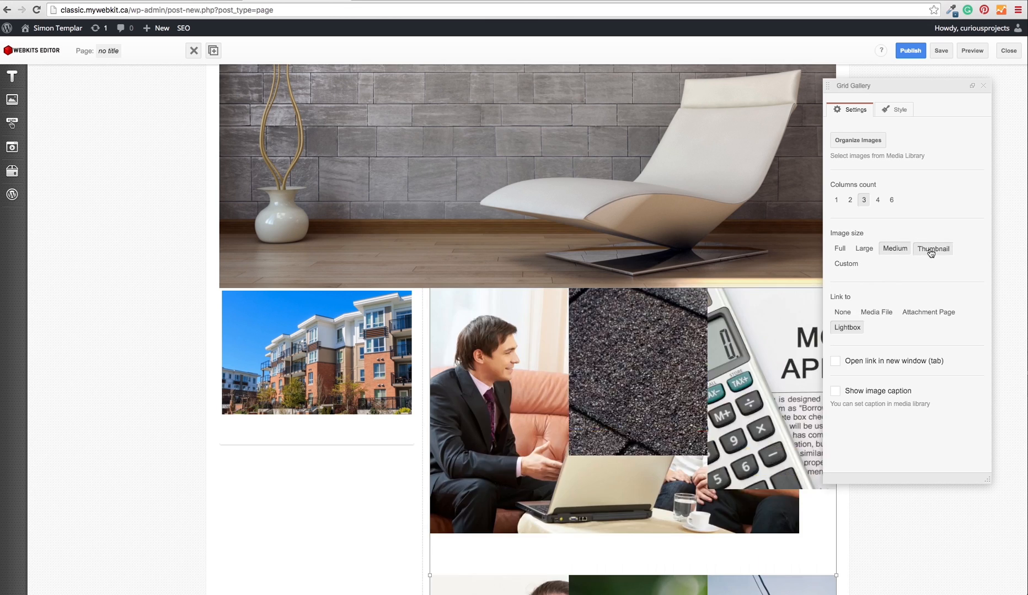
# Move the grid gallery out of the slider's row into its own full-width row below.
pyautogui.scroll(-1, 881, 451)
pyautogui.moveTo(473, 496); pyautogui.dragTo(427, 546)
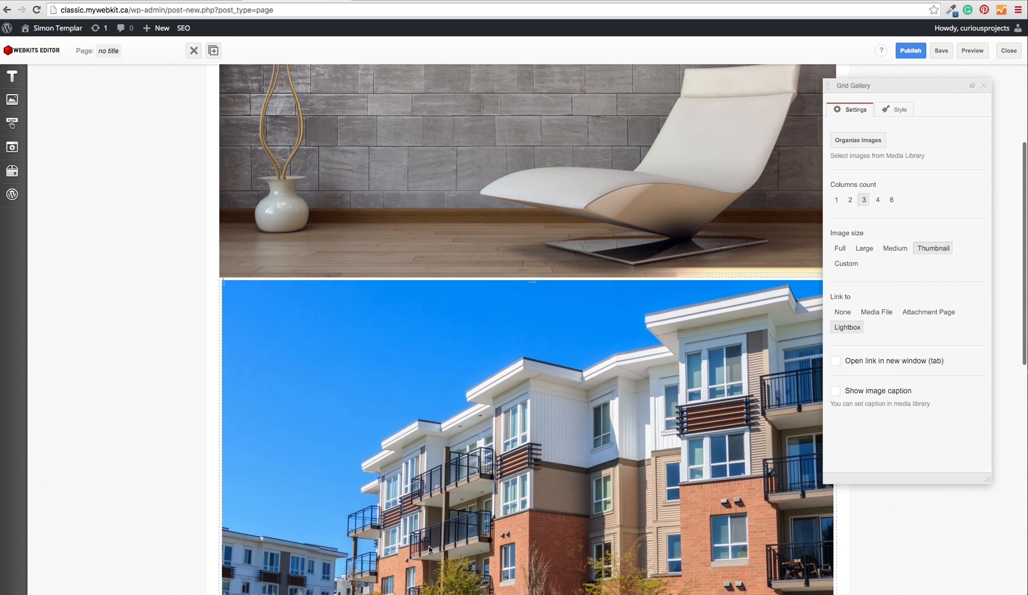
pyautogui.scroll(-10, 876, 342)
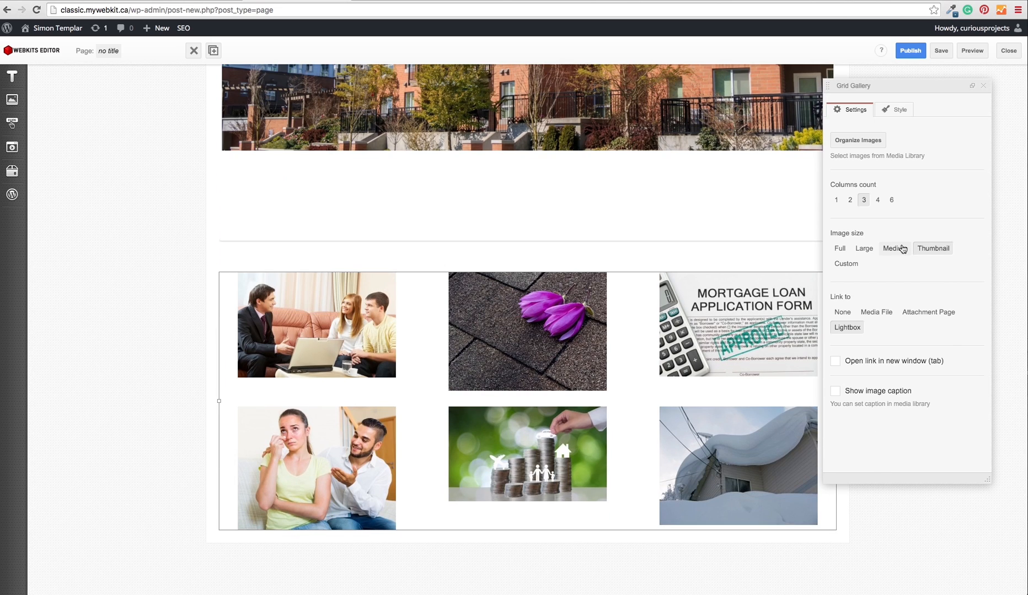
# Try 4, 2 and 3 columns for the grid gallery and set its columns count to 1.
pyautogui.click(877, 200)
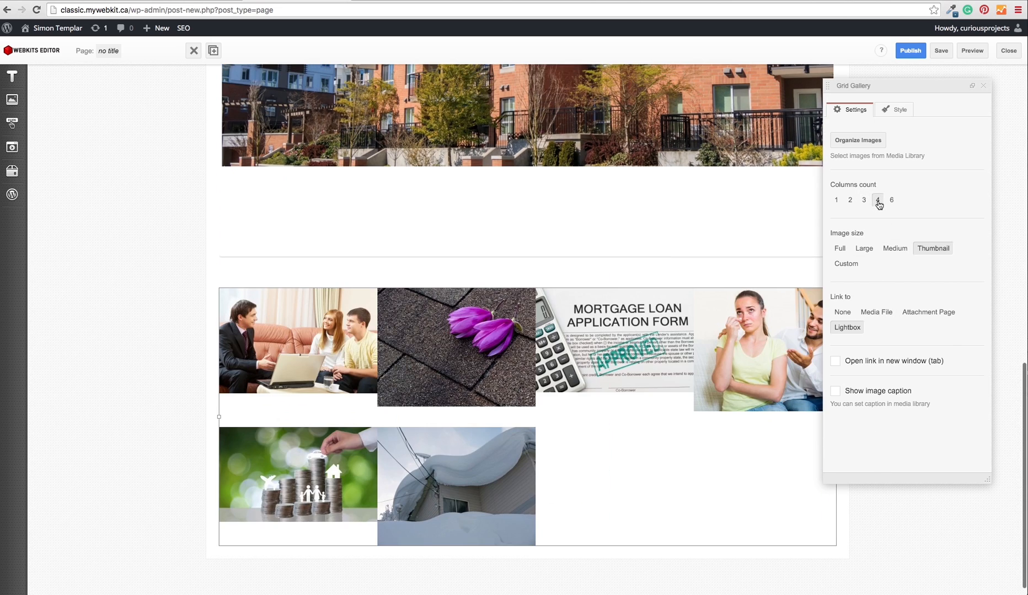
pyautogui.click(851, 201)
pyautogui.click(863, 200)
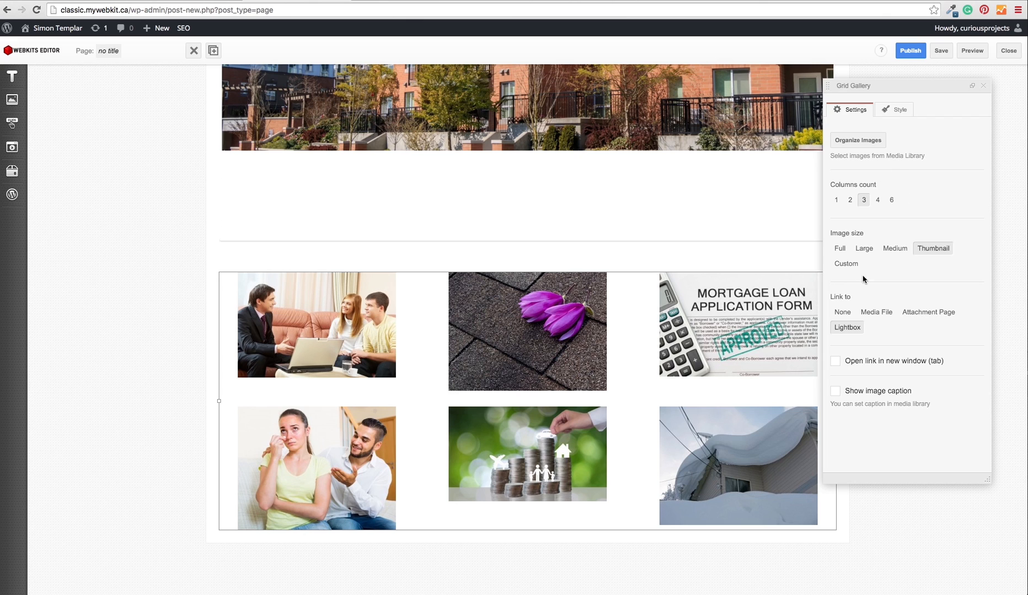
pyautogui.click(850, 200)
pyautogui.click(836, 200)
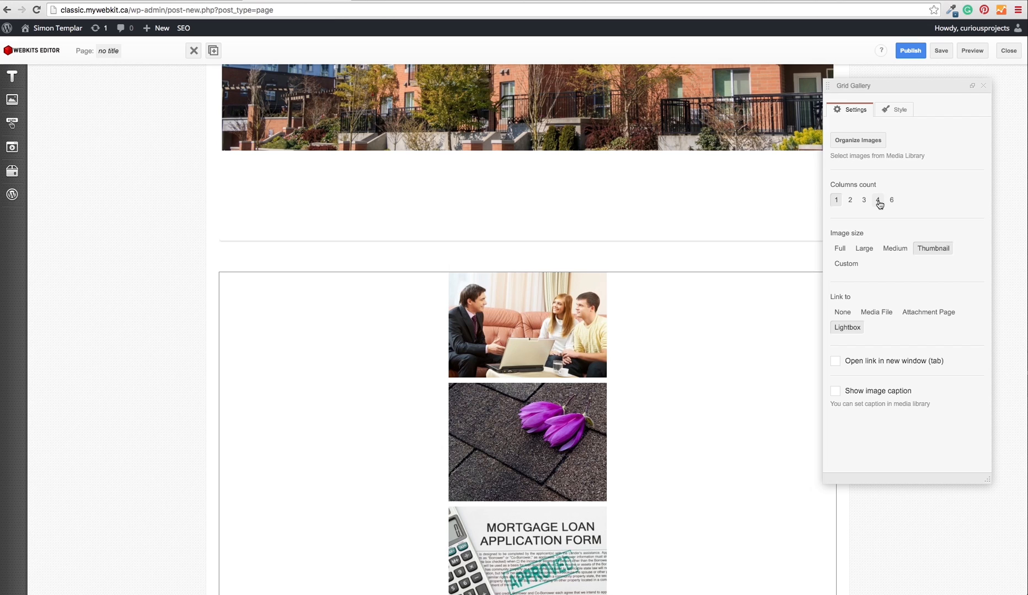
# Check the grid gallery's style options and single-column layout, and delete the gallery from the page.
pyautogui.click(902, 112)
pyautogui.click(888, 249)
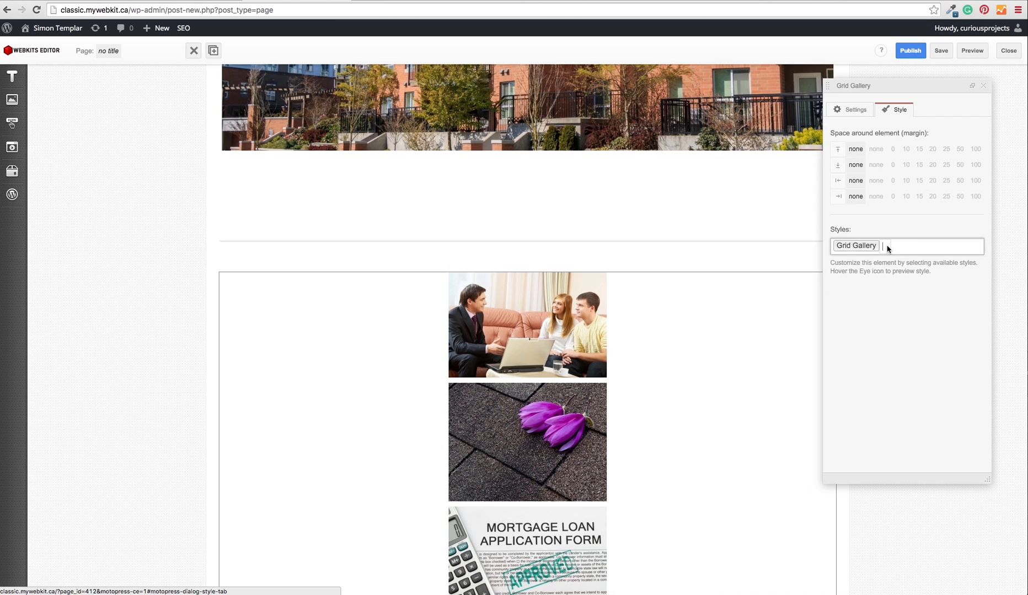
pyautogui.click(853, 109)
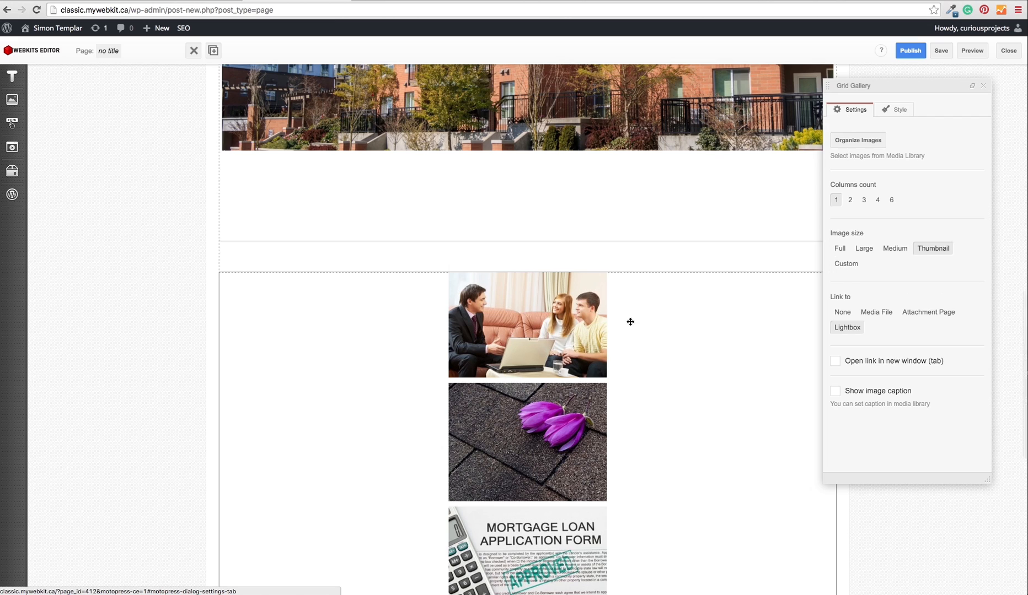
pyautogui.scroll(-8, 665, 411)
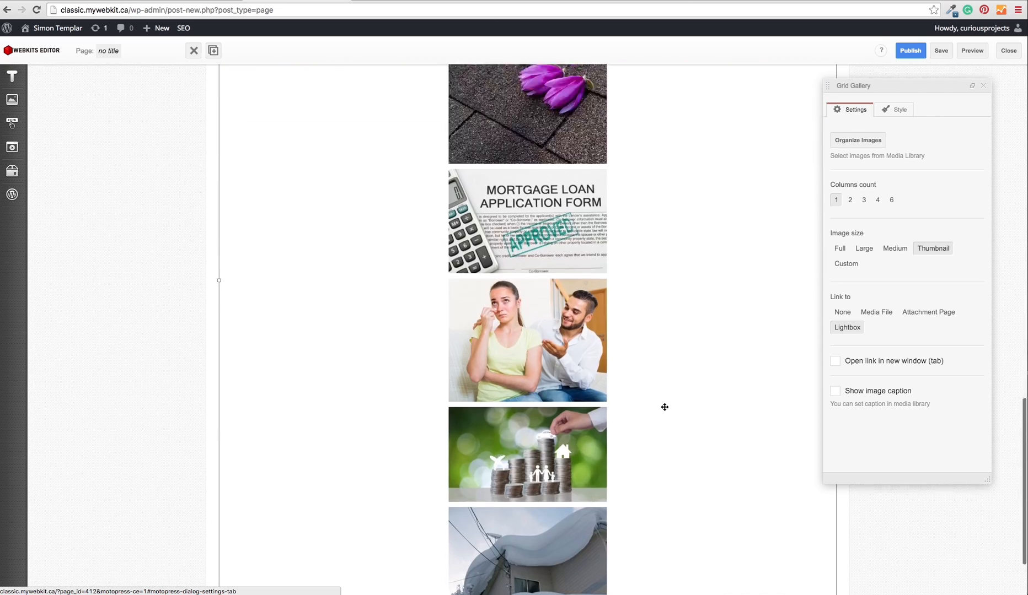
pyautogui.scroll(7, 665, 411)
pyautogui.scroll(7, 664, 413)
pyautogui.scroll(-4, 633, 445)
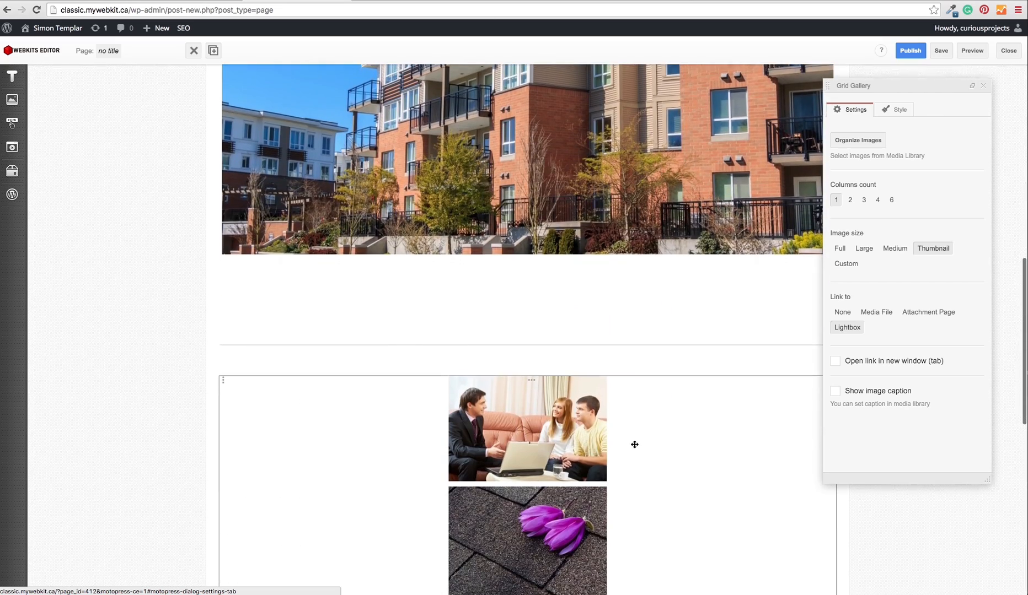
pyautogui.click(193, 51)
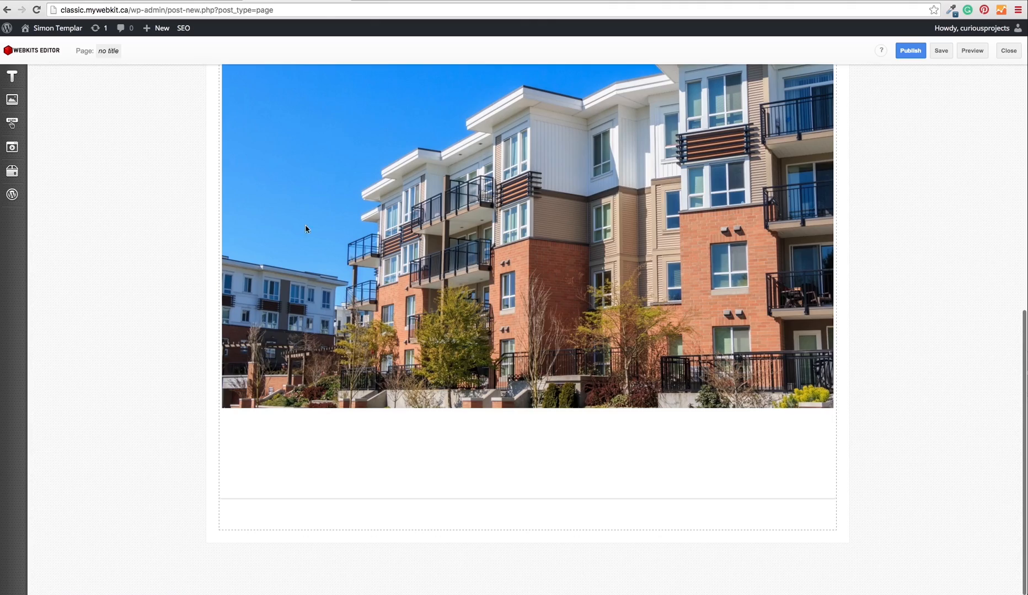
# Close the slider's settings and shrink the slider to about 40% of the row width.
pyautogui.click(474, 271)
pyautogui.click(983, 86)
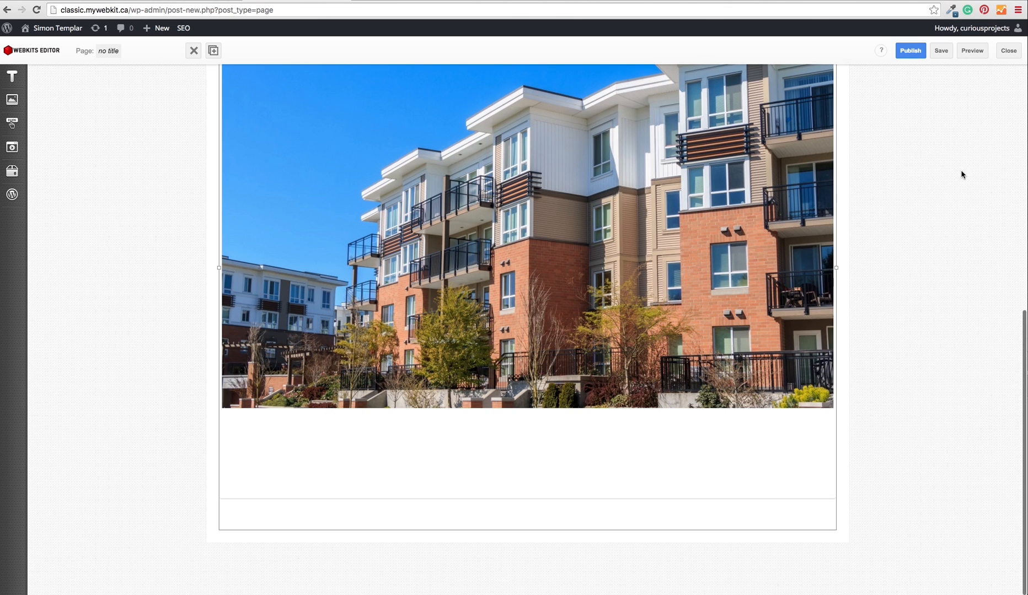
pyautogui.moveTo(835, 268); pyautogui.dragTo(467, 231)
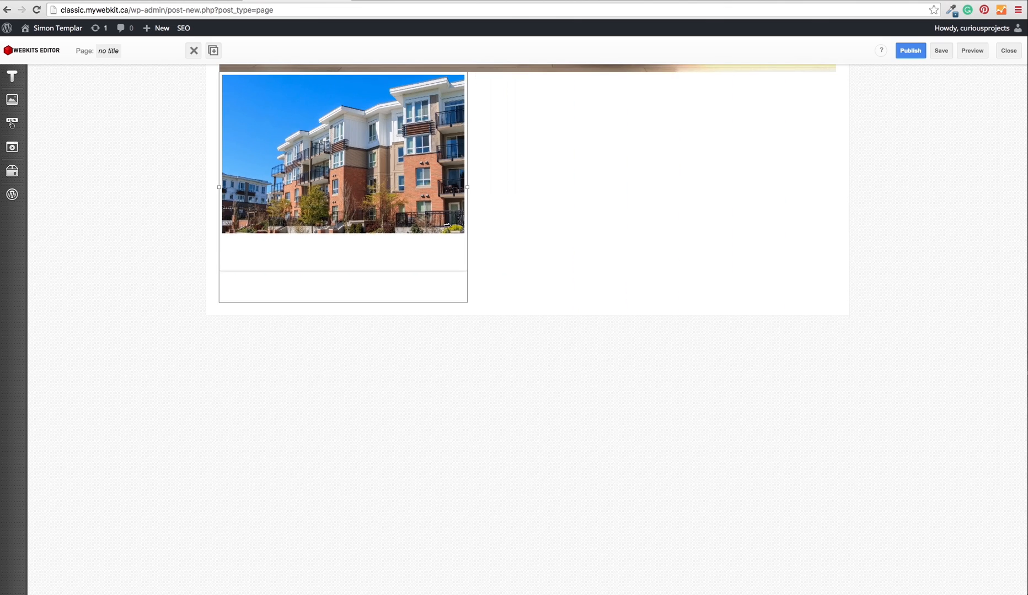
pyautogui.click(335, 219)
pyautogui.scroll(6, 387, 244)
pyautogui.scroll(-1, 387, 243)
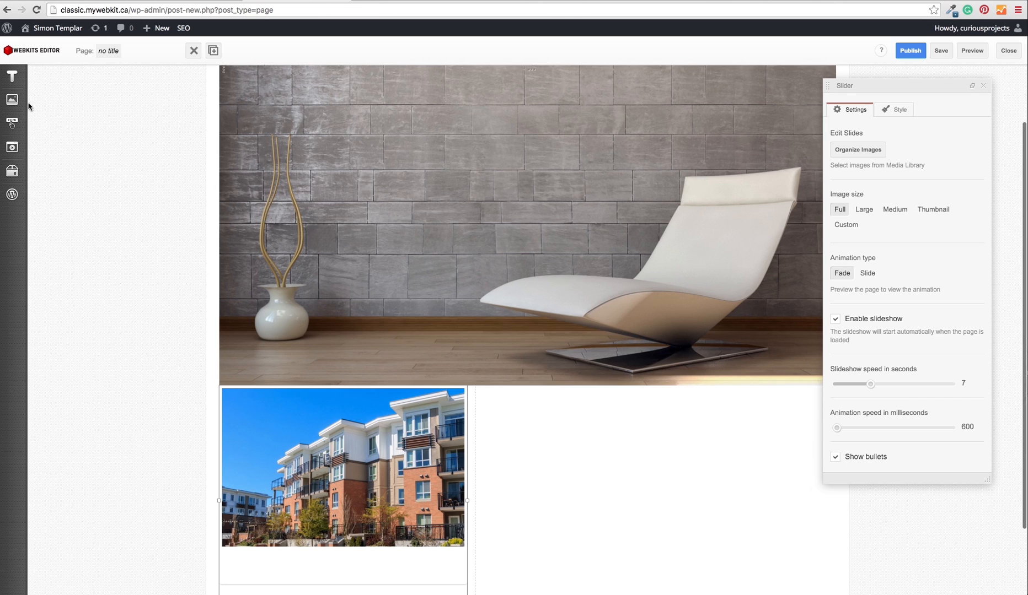
# Insert a button in the empty column beside the slider and set its text to "Click Me".
pyautogui.moveTo(13, 123)
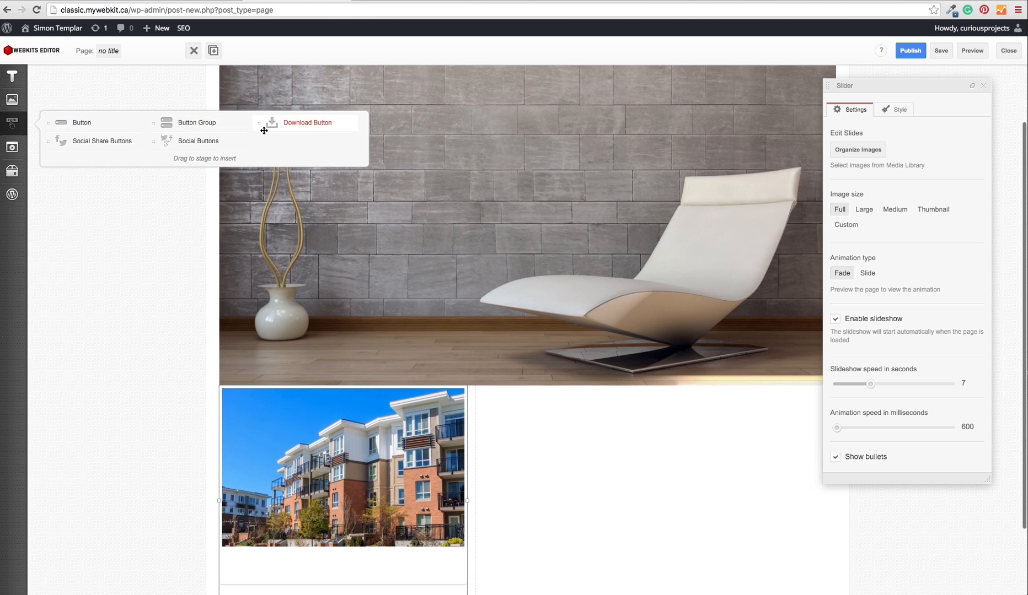
pyautogui.moveTo(69, 122); pyautogui.dragTo(635, 433)
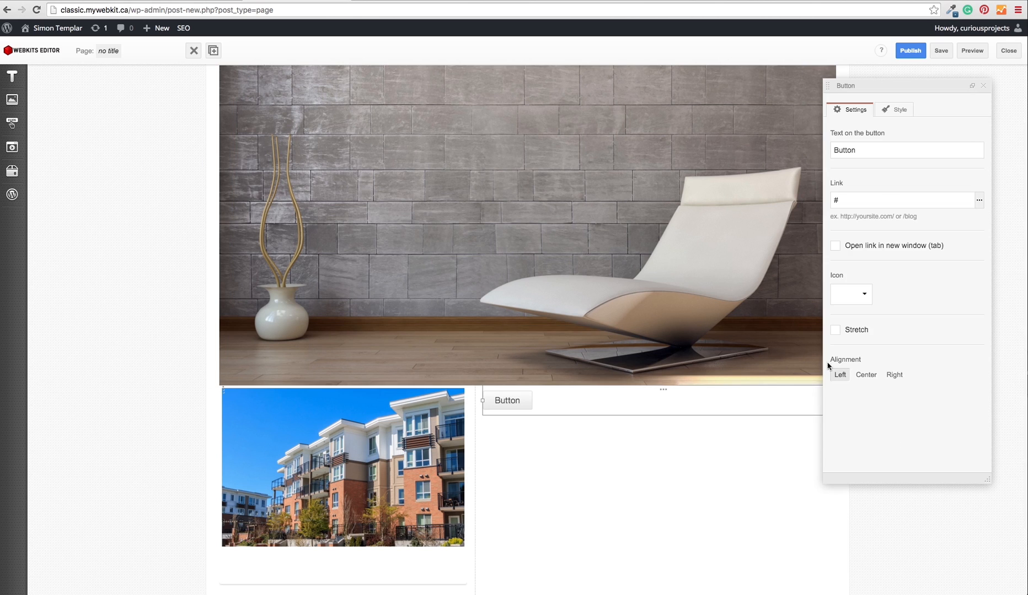
pyautogui.moveTo(861, 156); pyautogui.dragTo(819, 154)
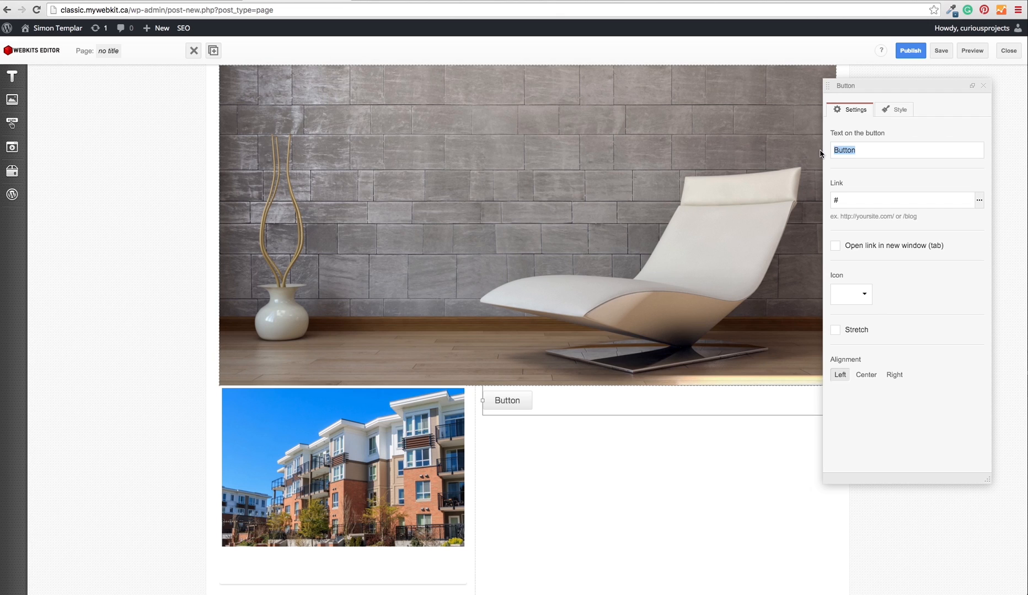
pyautogui.write('Click Me')
pyautogui.click(927, 169)
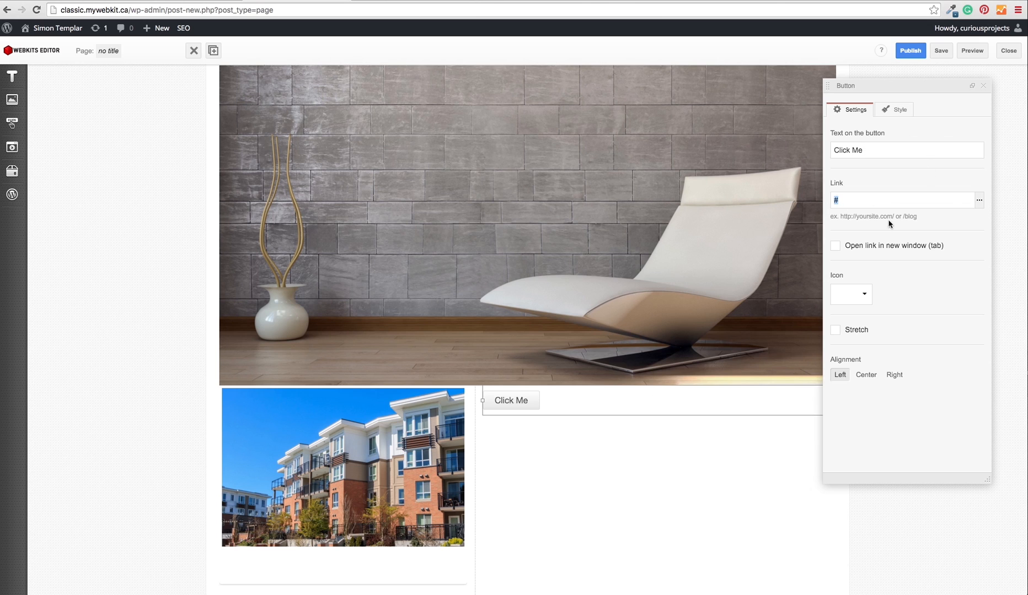
# Look through the site's existing content available as the button's link target, and cancel the link selection.
pyautogui.click(979, 202)
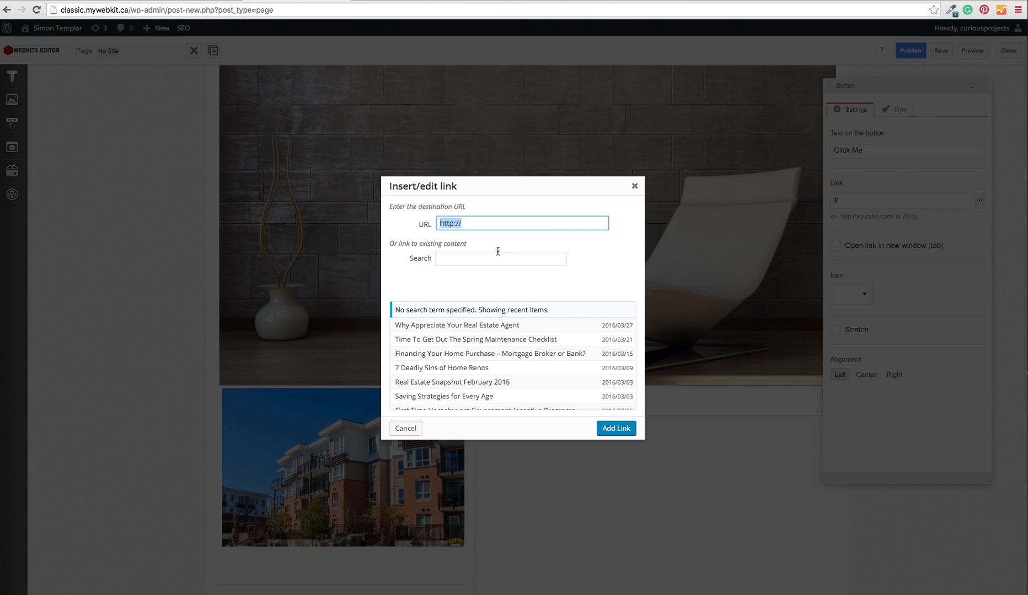
pyautogui.scroll(-10, 432, 386)
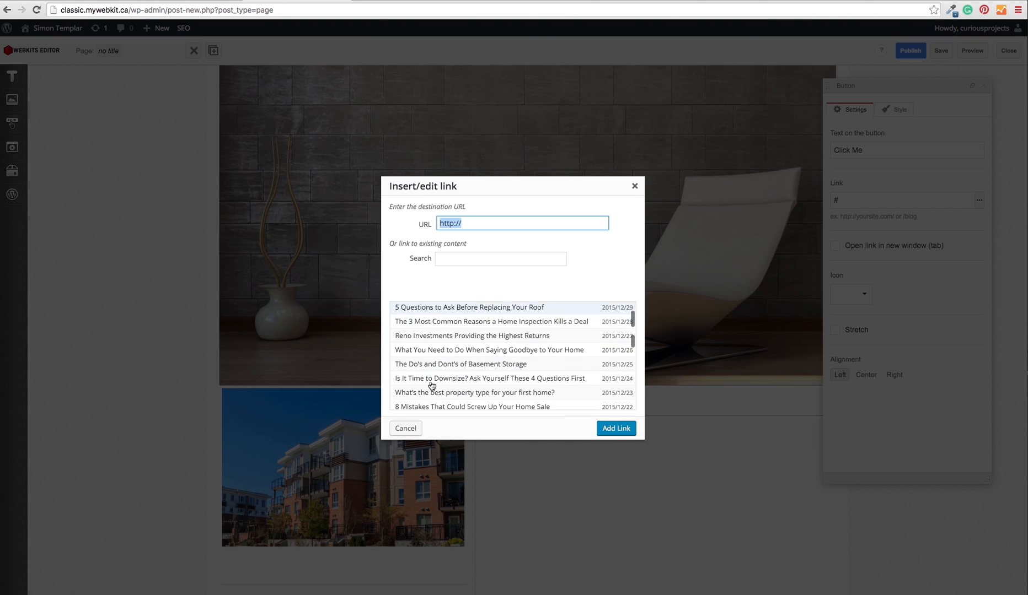
pyautogui.scroll(-5, 432, 385)
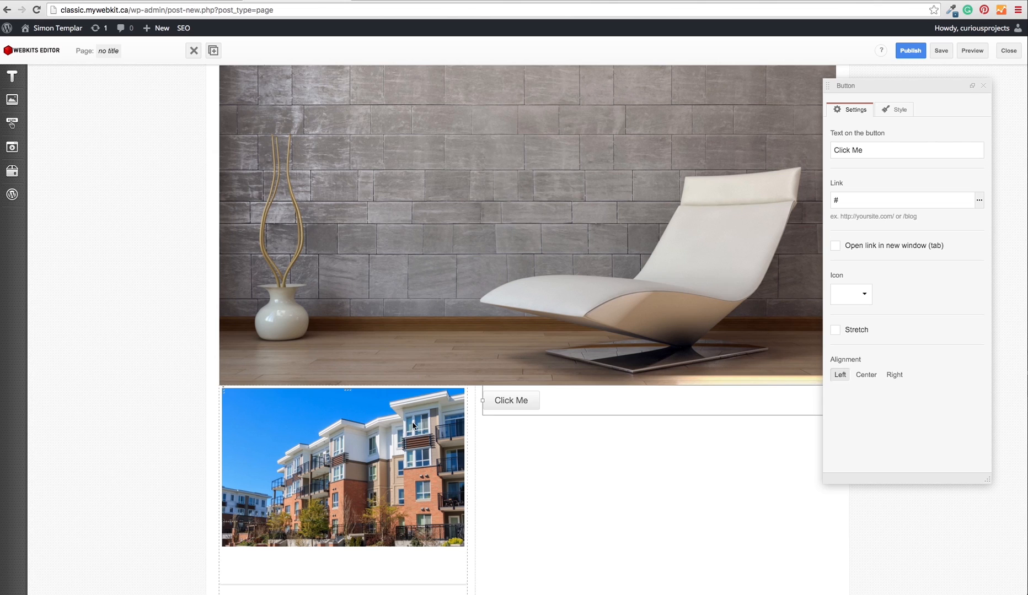
pyautogui.click(404, 428)
pyautogui.click(857, 248)
pyautogui.scroll(-3, 919, 324)
pyautogui.click(864, 294)
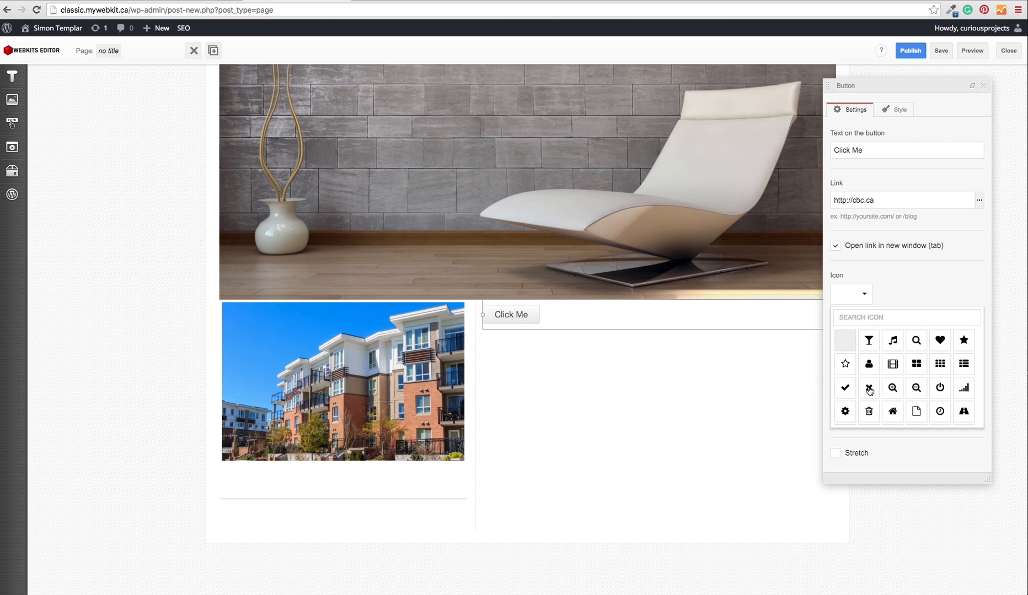
pyautogui.click(845, 388)
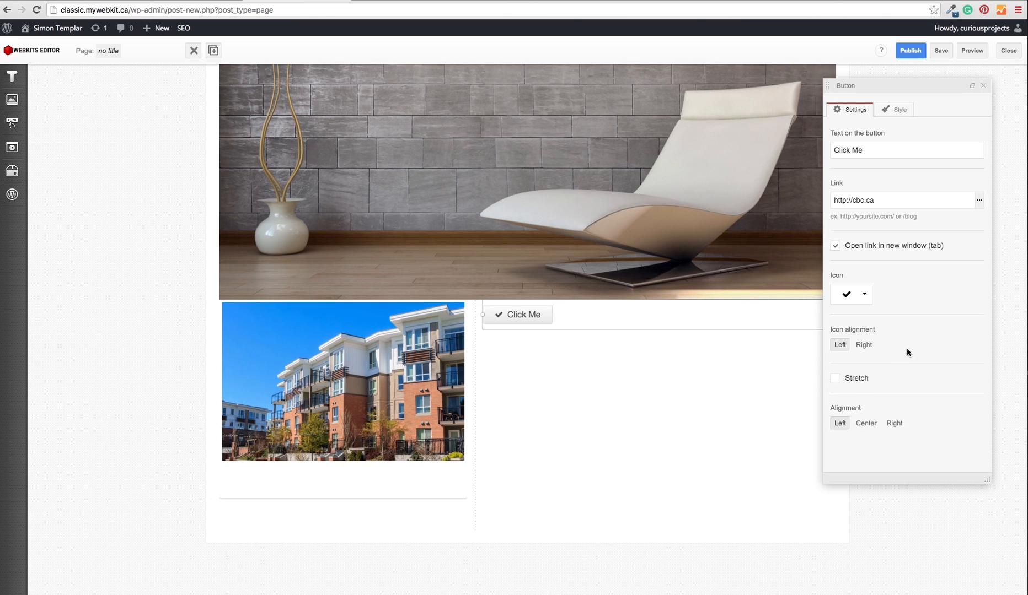
# Try the button's icon on the right, return it to the left, and stretch the button across its column.
pyautogui.click(863, 345)
pyautogui.click(839, 345)
pyautogui.click(836, 379)
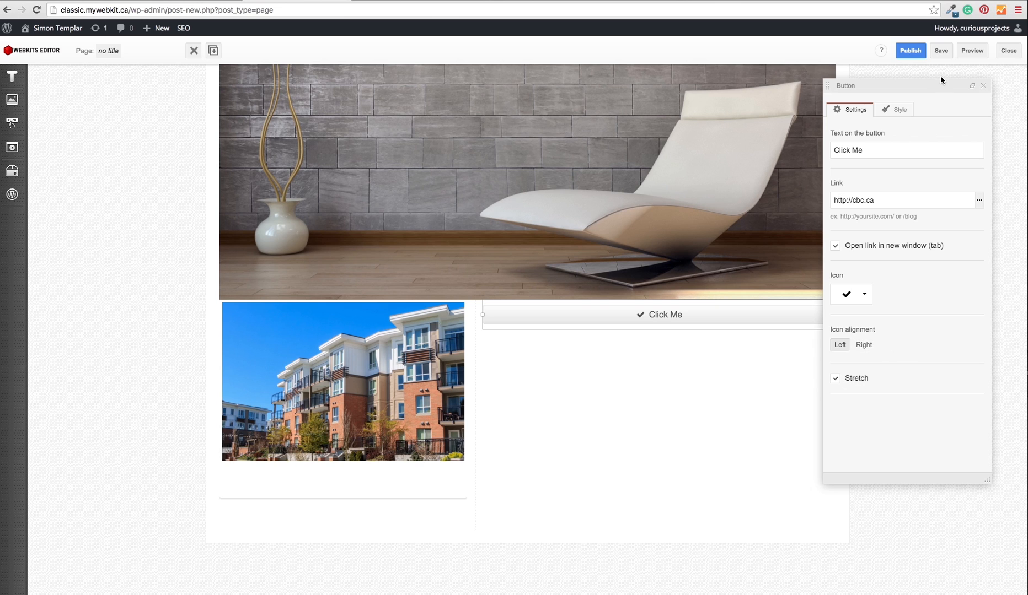
# Move the button settings clear of the page and widen the slider's column to about half the row.
pyautogui.moveTo(940, 79); pyautogui.dragTo(976, 76)
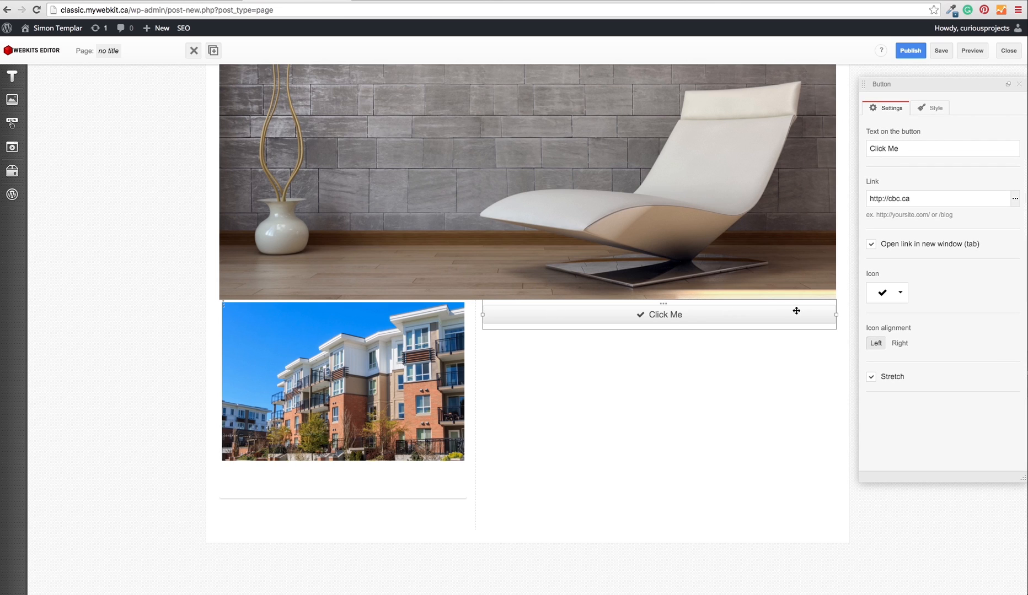
pyautogui.moveTo(476, 374); pyautogui.dragTo(555, 353)
pyautogui.click(770, 320)
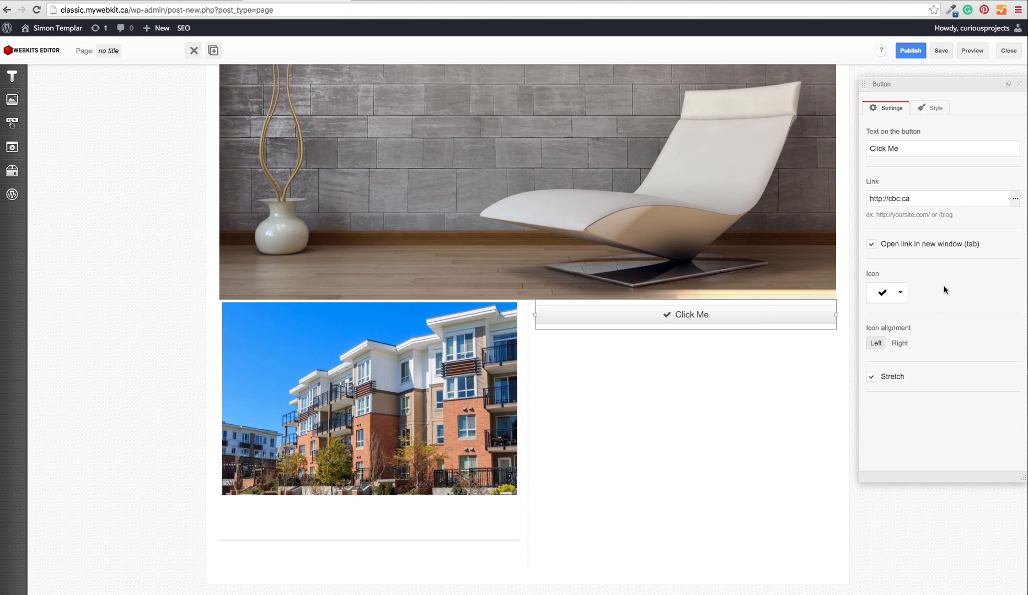
# Preview the color, size and icon indent styles available for the Click Me button without applying any.
pyautogui.click(931, 108)
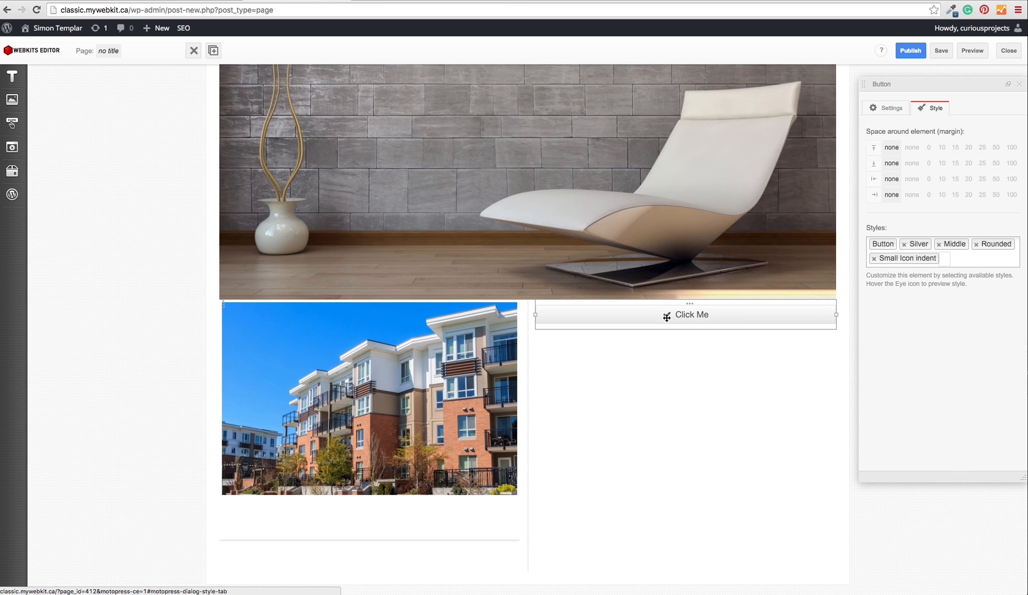
pyautogui.click(947, 261)
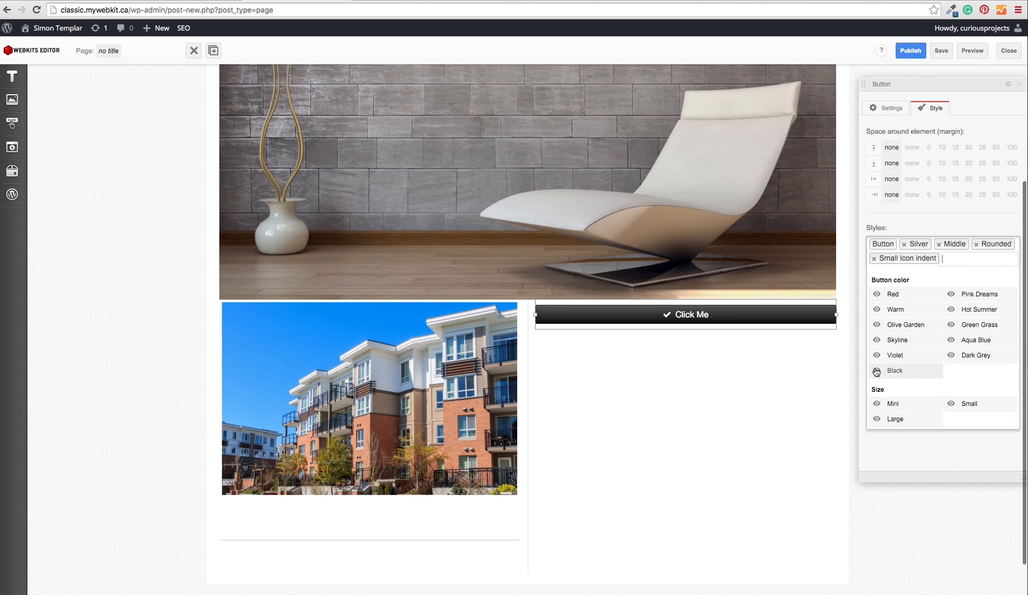
pyautogui.scroll(-3, 876, 357)
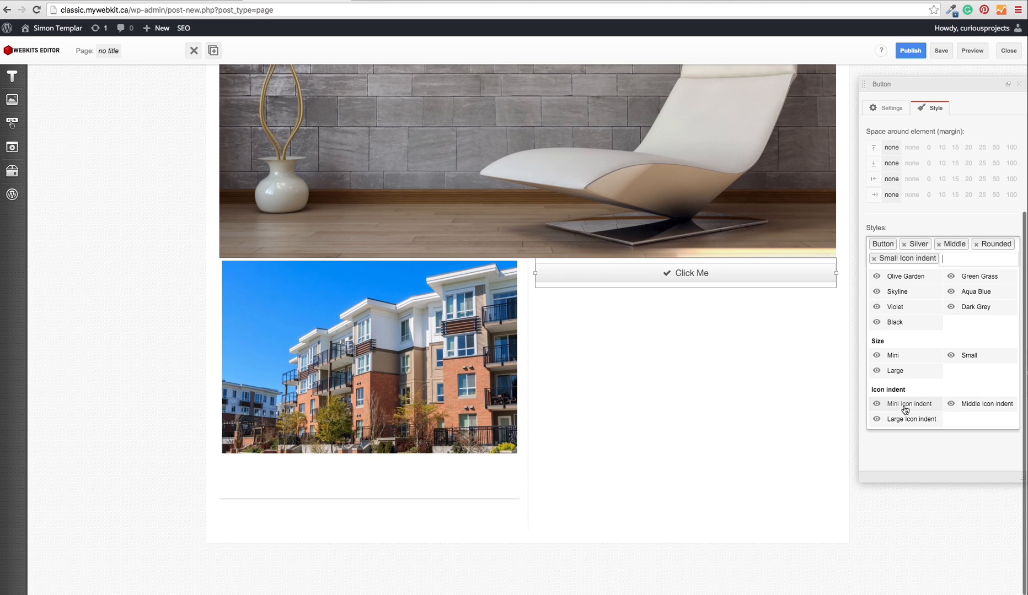
pyautogui.scroll(2, 957, 356)
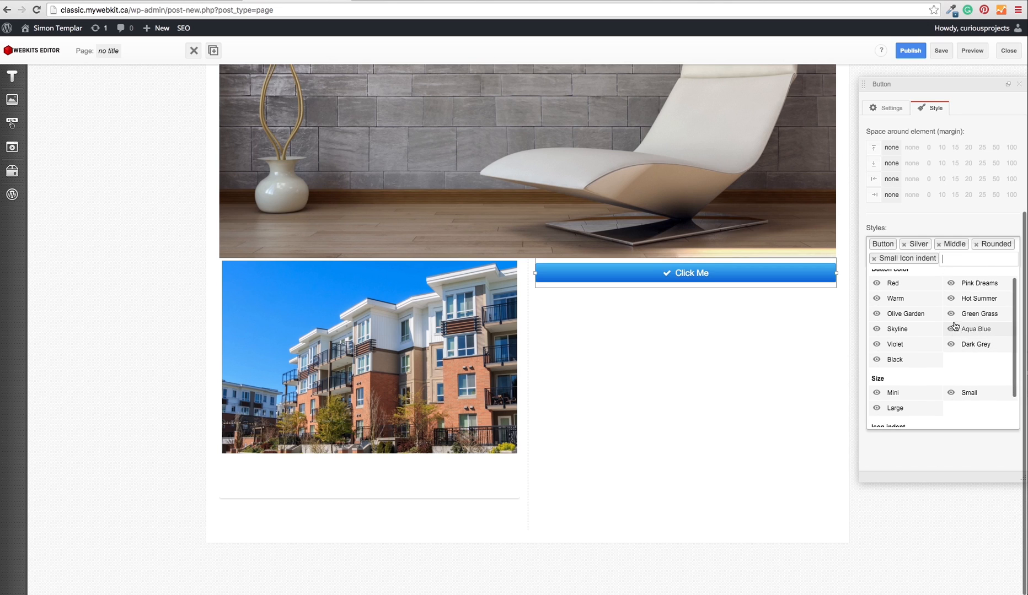
pyautogui.scroll(2, 954, 287)
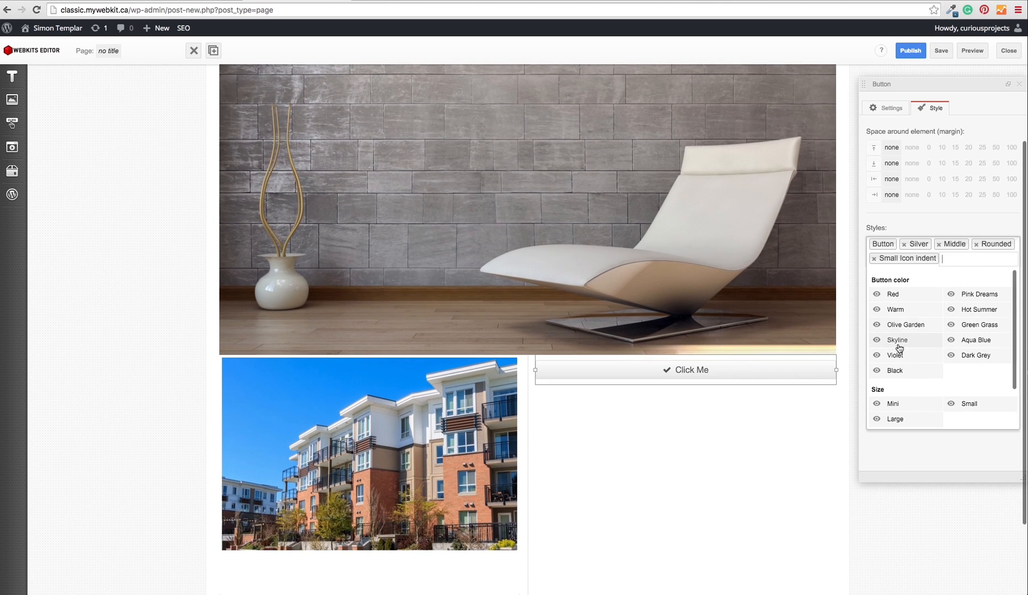
pyautogui.click(772, 454)
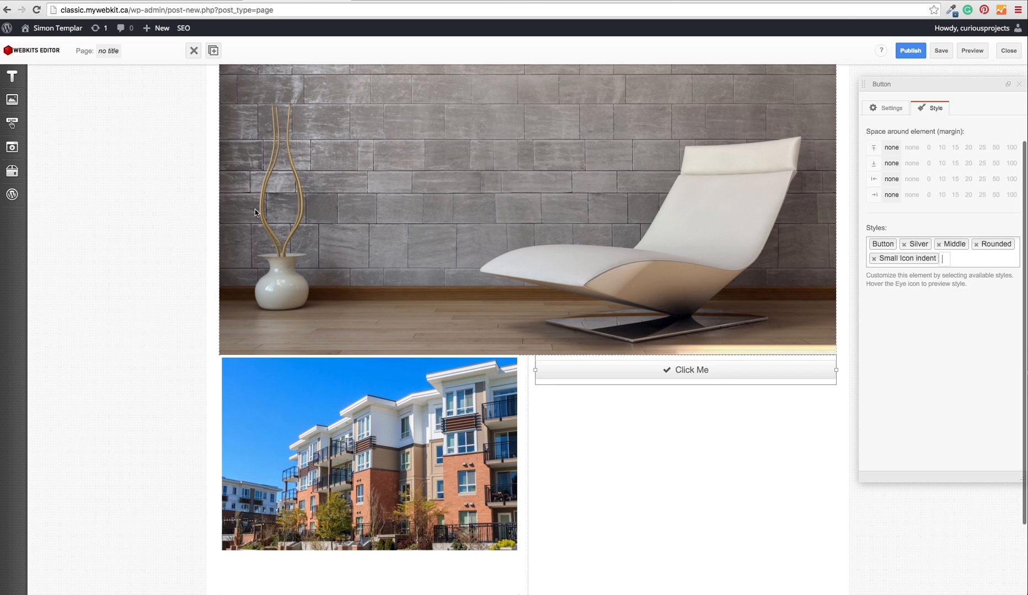
# Add a Button Group below the Click Me button and label its two buttons "Button 1" and "Button 2".
pyautogui.moveTo(11, 128)
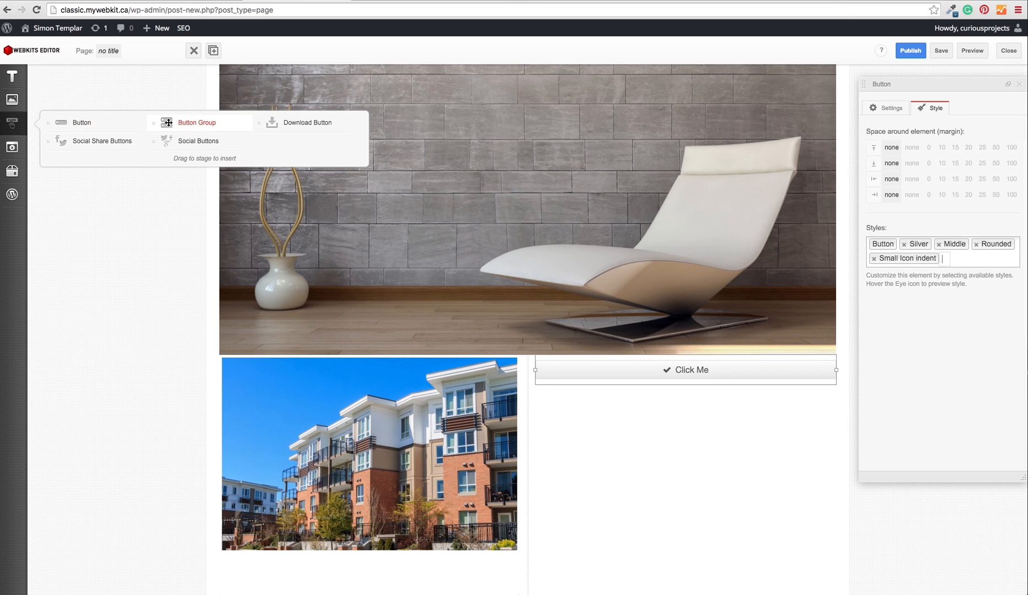
pyautogui.moveTo(168, 123); pyautogui.dragTo(606, 394)
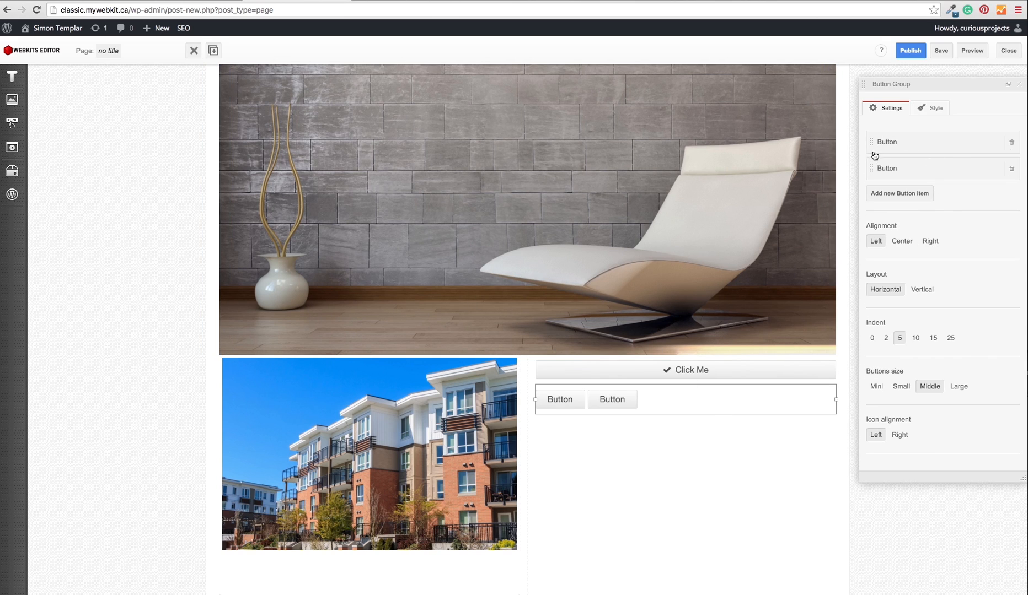
pyautogui.click(939, 145)
pyautogui.moveTo(905, 182); pyautogui.dragTo(874, 180)
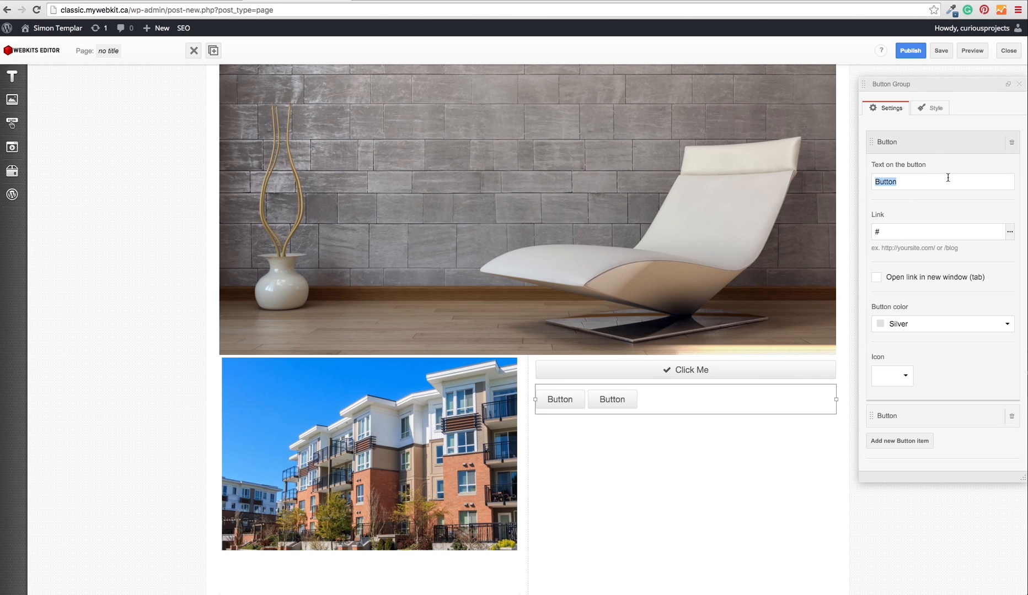
pyautogui.press('Right')
pyautogui.write('1')
pyautogui.press('Tab')
pyautogui.click(919, 327)
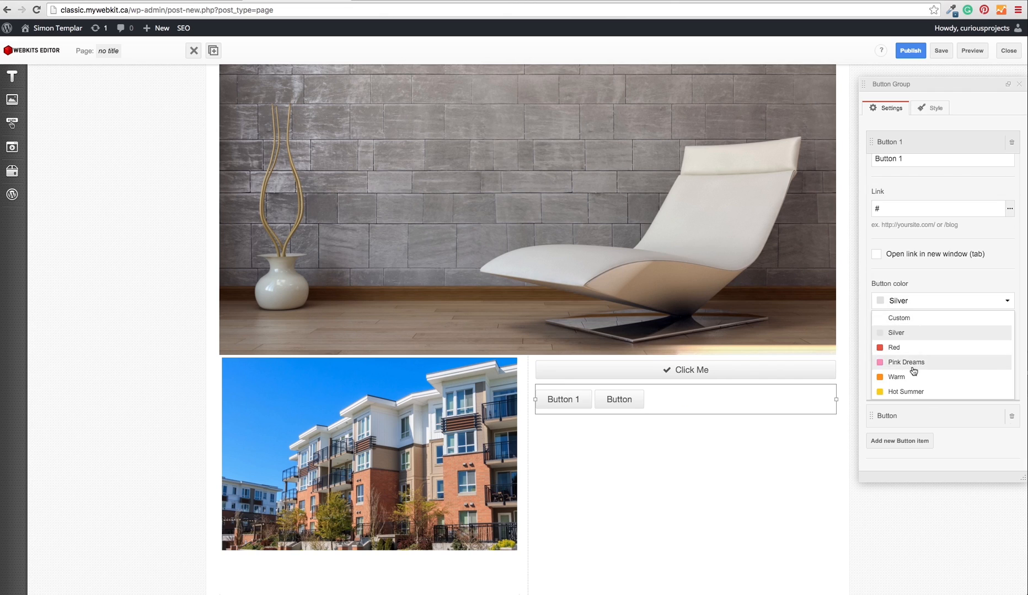
pyautogui.click(922, 339)
pyautogui.click(930, 148)
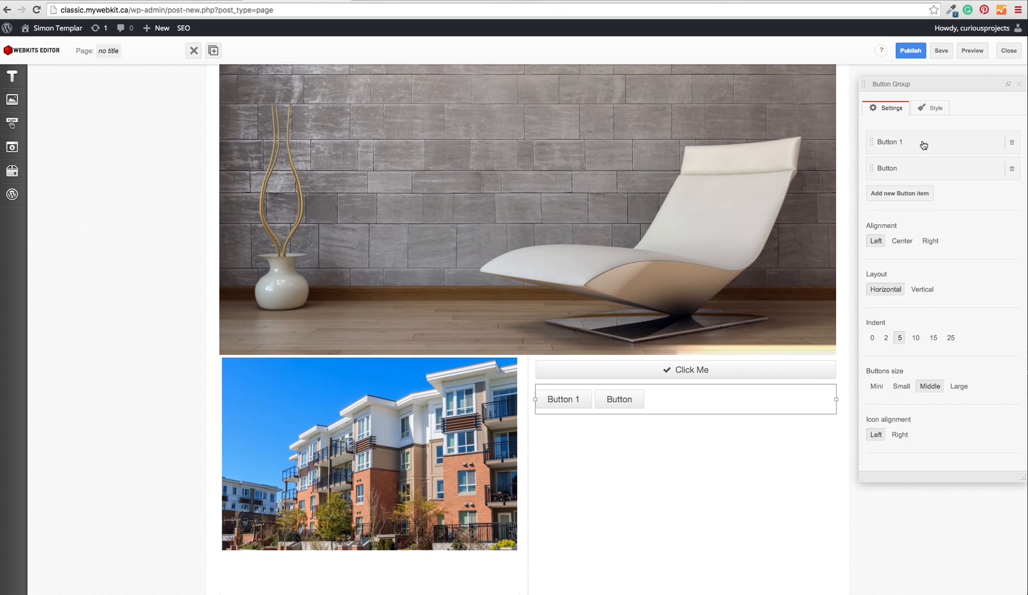
pyautogui.click(943, 175)
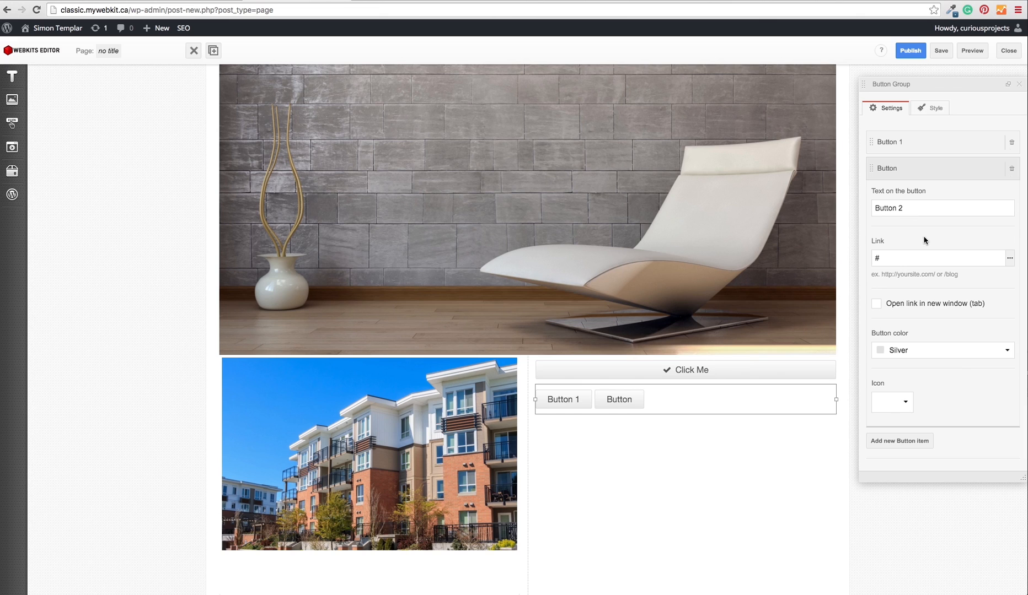
pyautogui.click(944, 171)
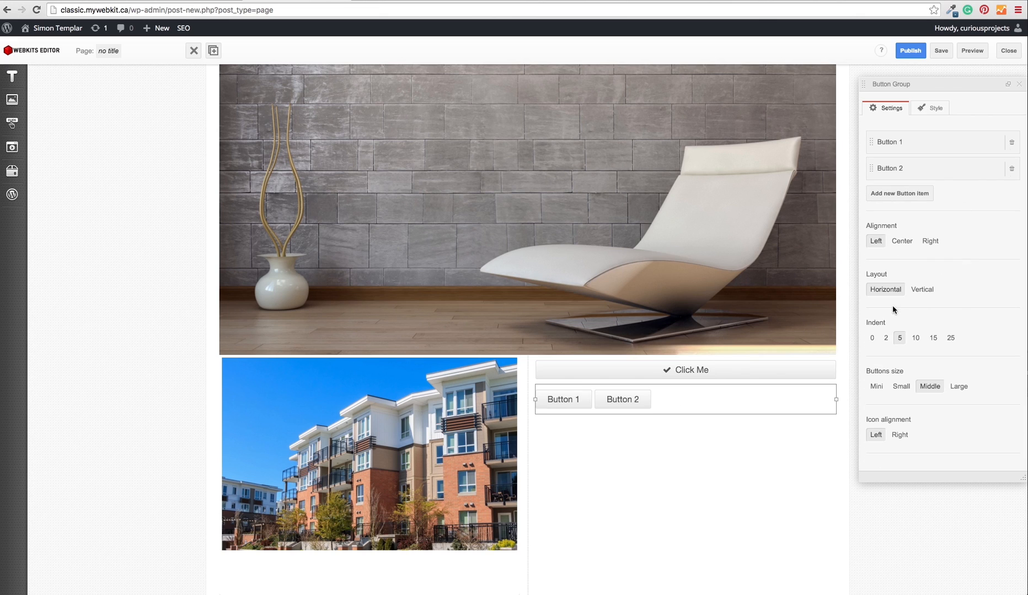
# Center the button group, try the vertical layout before returning it to horizontal, and set the buttons' size to Large.
pyautogui.click(902, 241)
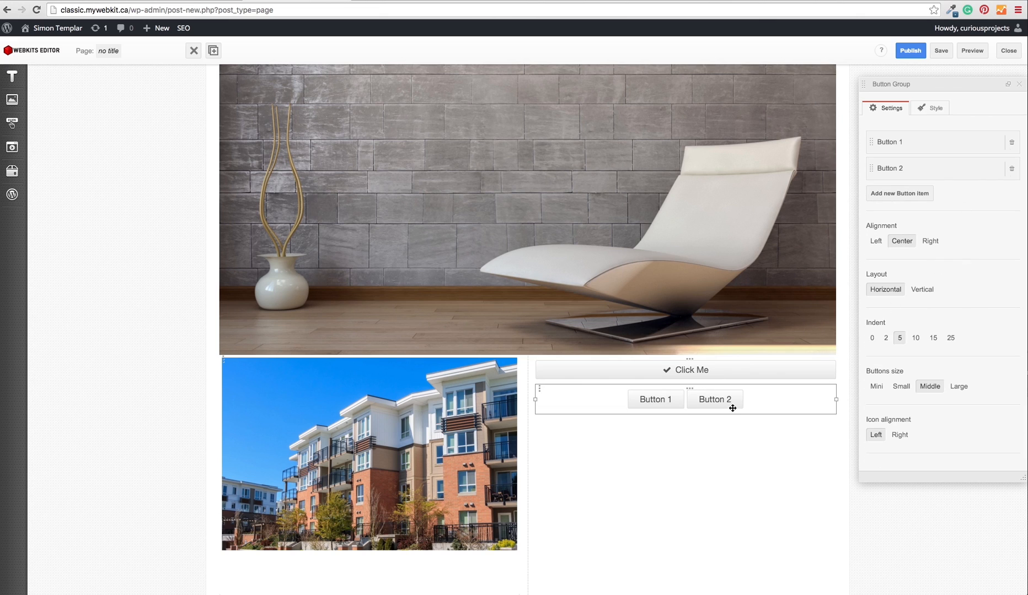
pyautogui.click(927, 291)
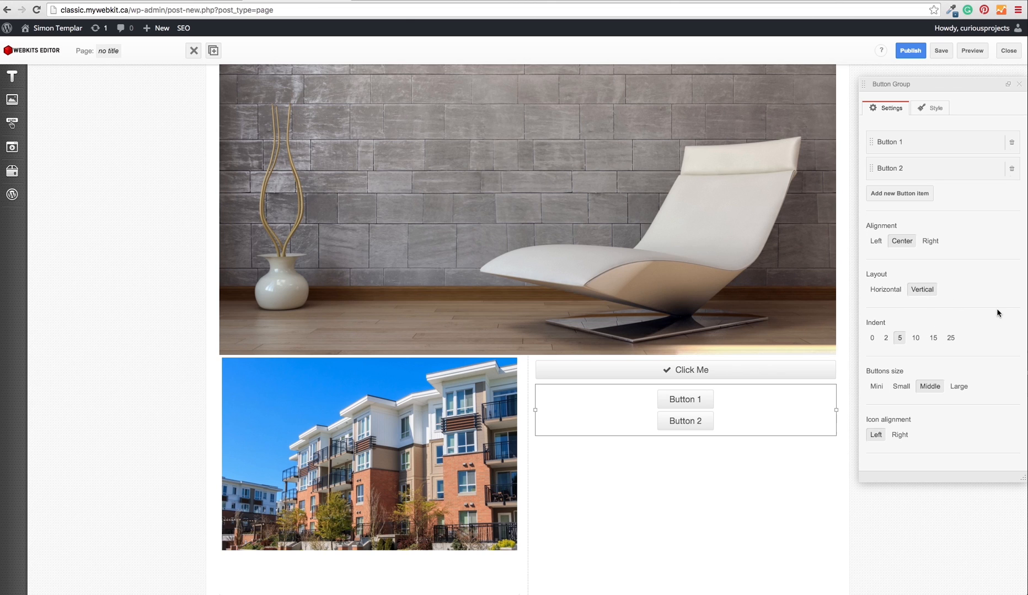
pyautogui.click(885, 289)
pyautogui.scroll(-2, 970, 305)
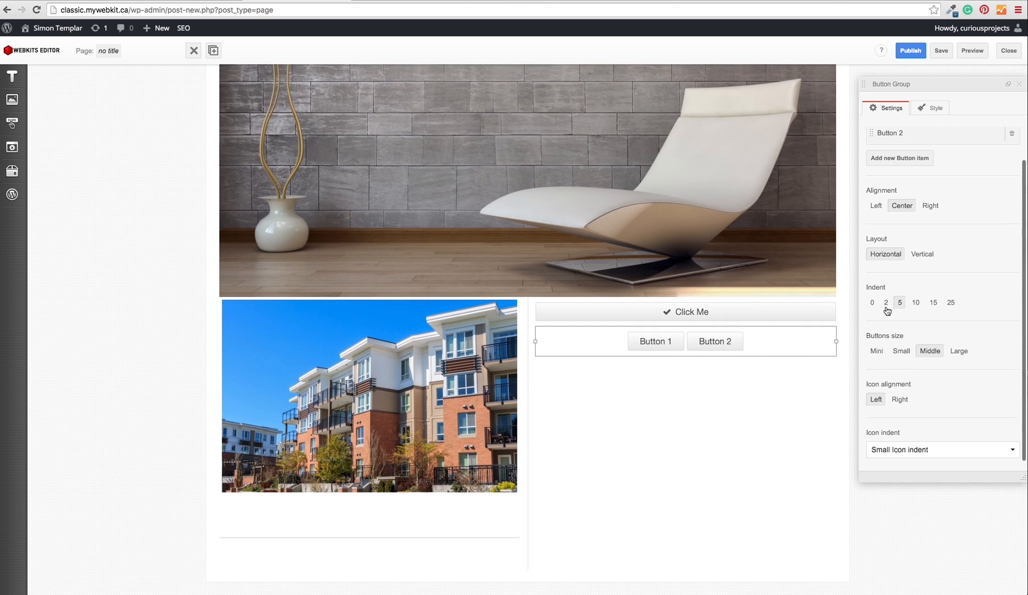
pyautogui.click(960, 353)
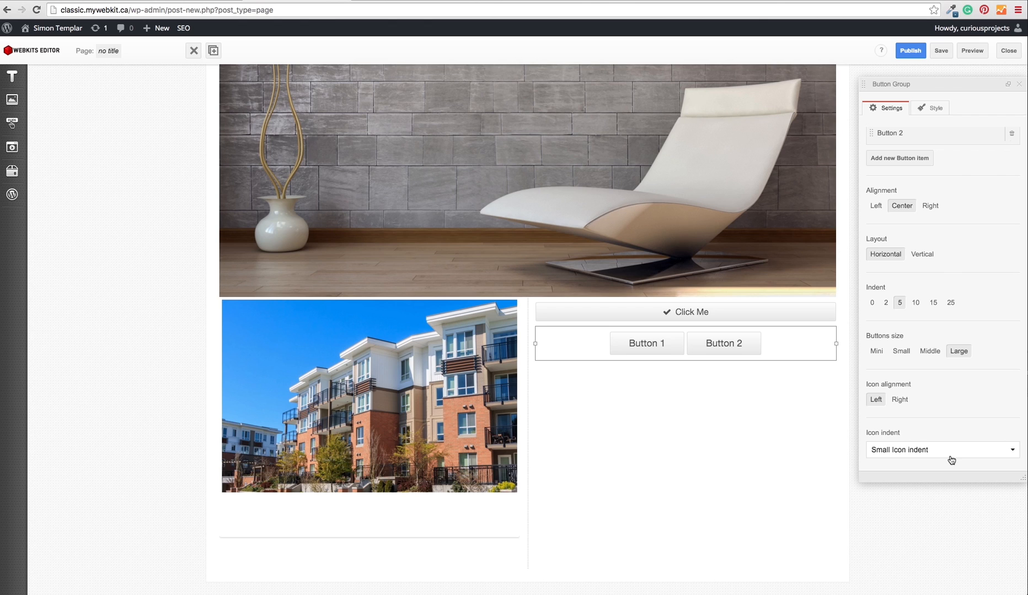
# Add a Download Button below the button group and look through the media library and upload options without choosing a file.
pyautogui.click(12, 122)
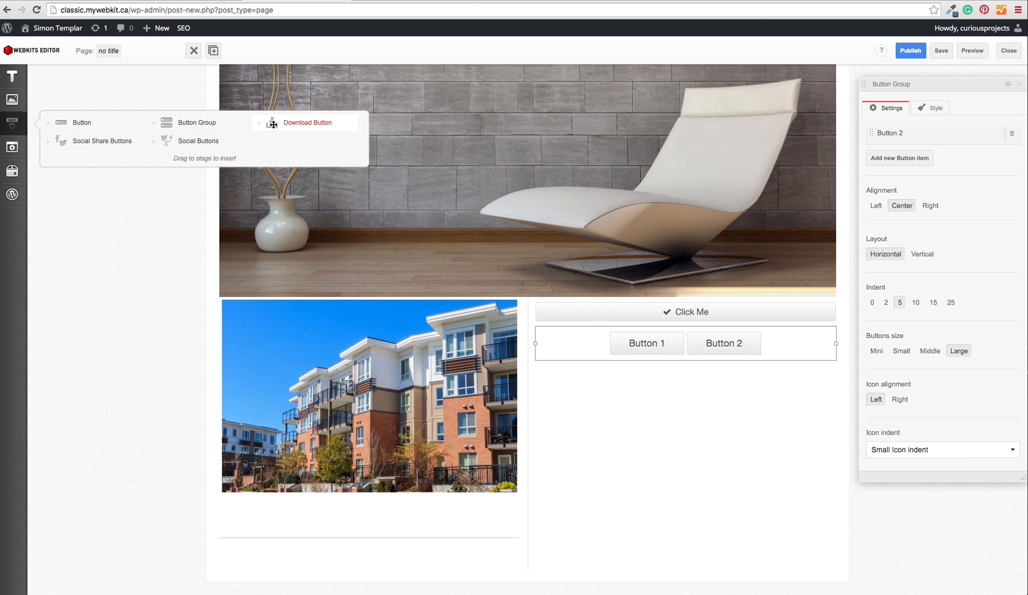
pyautogui.moveTo(273, 125)
pyautogui.mouseDown()
pyautogui.moveTo(615, 326)
pyautogui.moveTo(631, 364)
pyautogui.moveTo(687, 370)
pyautogui.mouseUp()
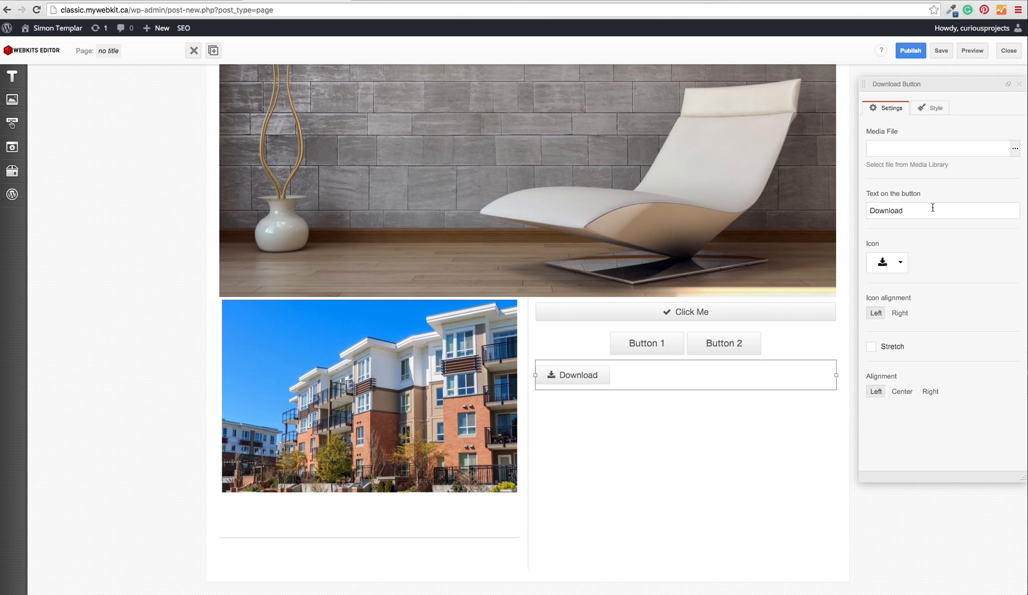
pyautogui.moveTo(898, 134); pyautogui.dragTo(867, 141)
pyautogui.click(1016, 149)
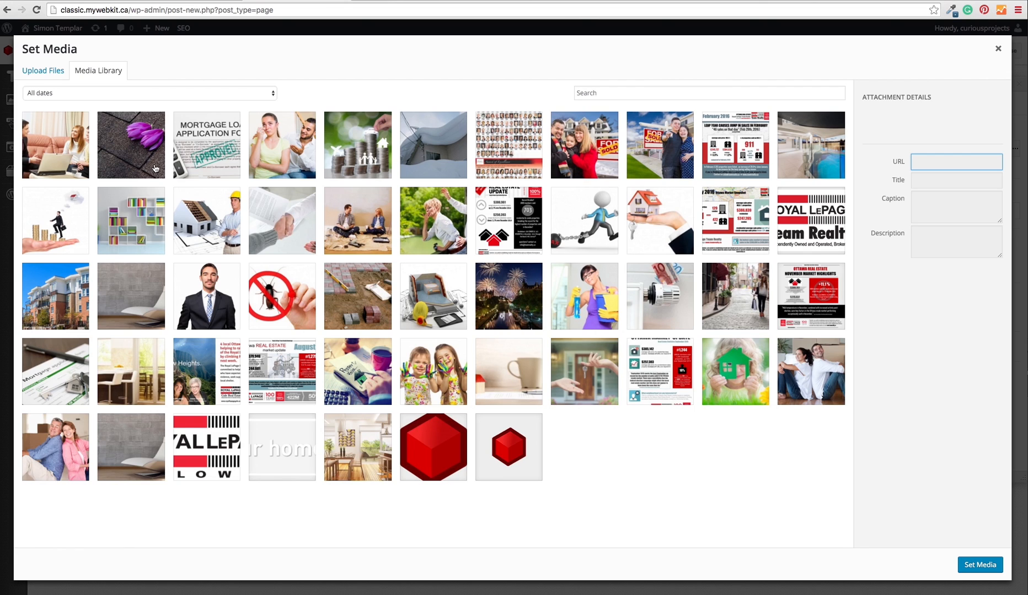
pyautogui.click(44, 71)
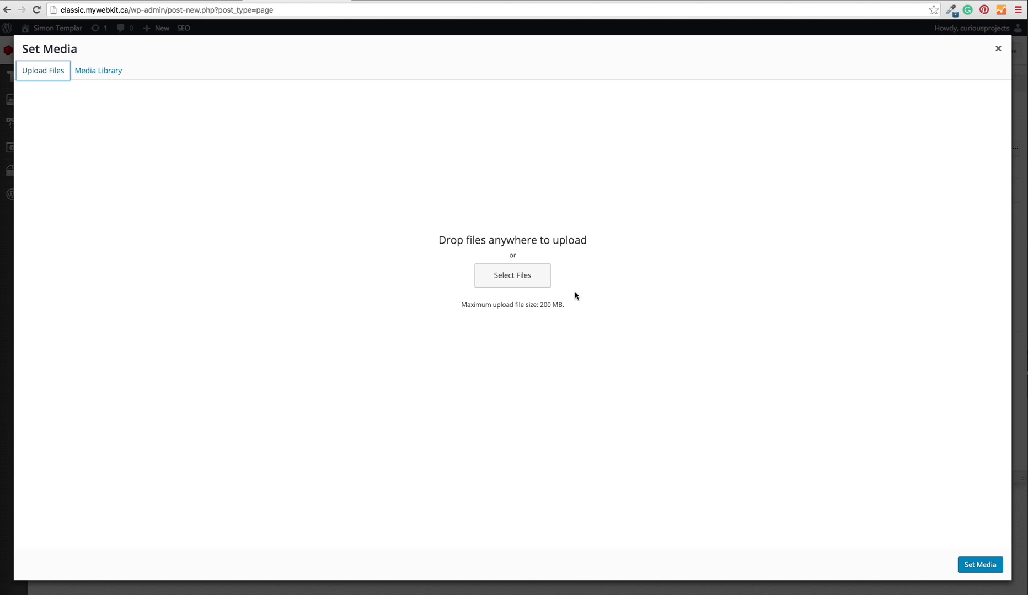
pyautogui.click(105, 71)
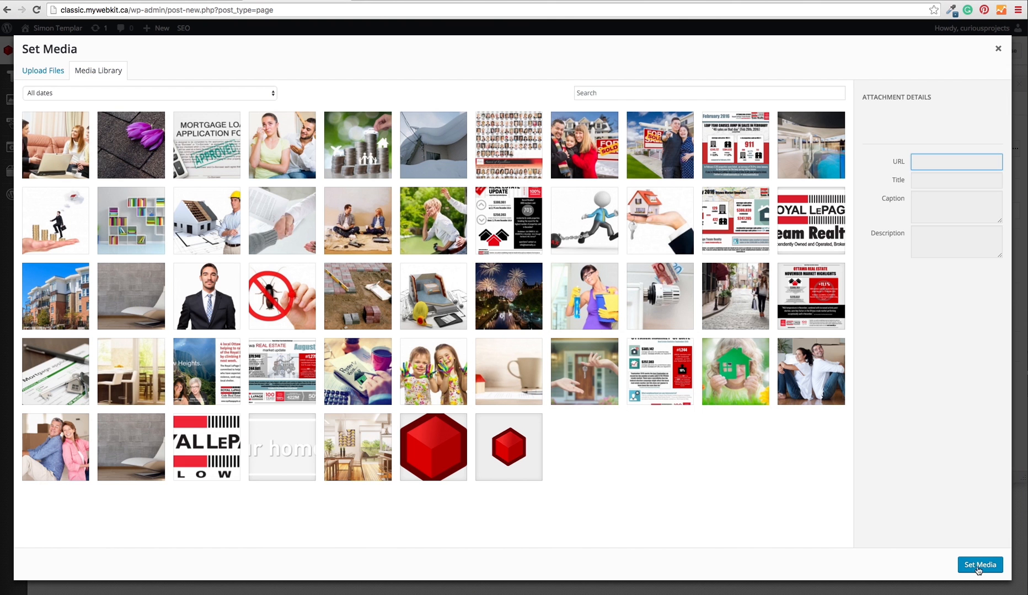
pyautogui.click(976, 566)
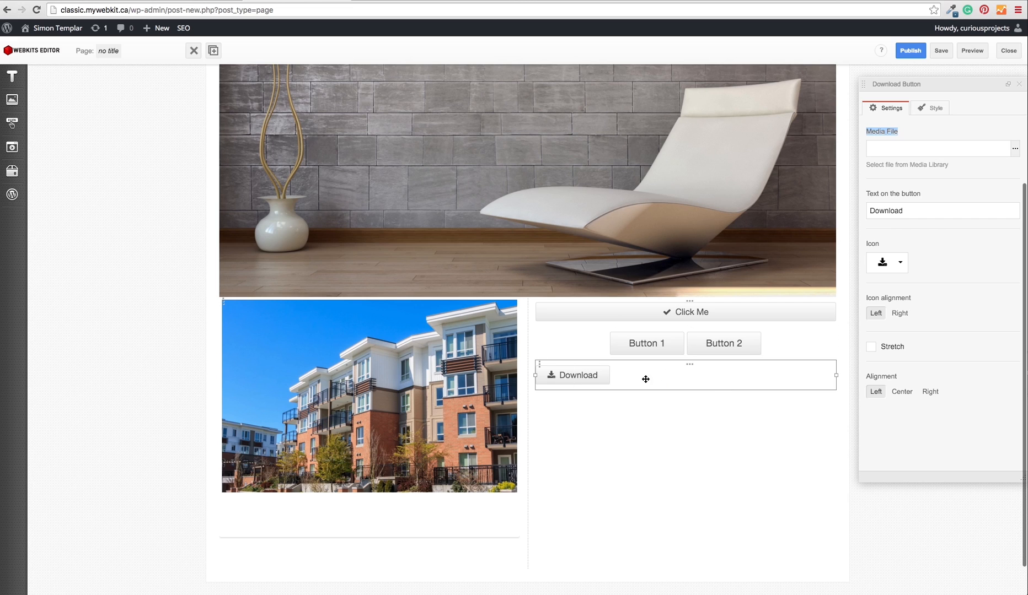
# Review the link address in the Click Me button's settings.
pyautogui.click(751, 311)
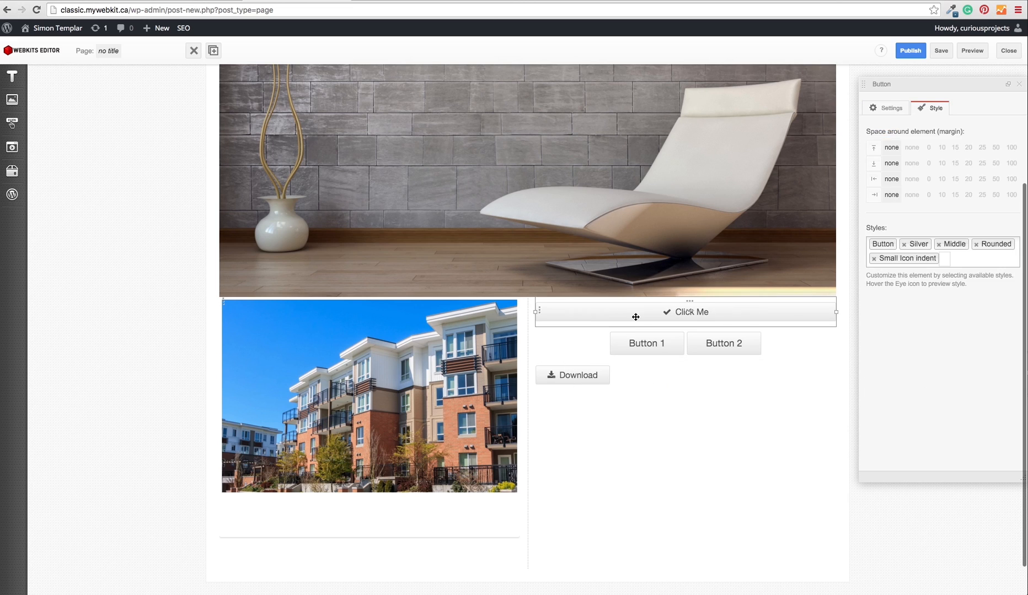
pyautogui.click(887, 108)
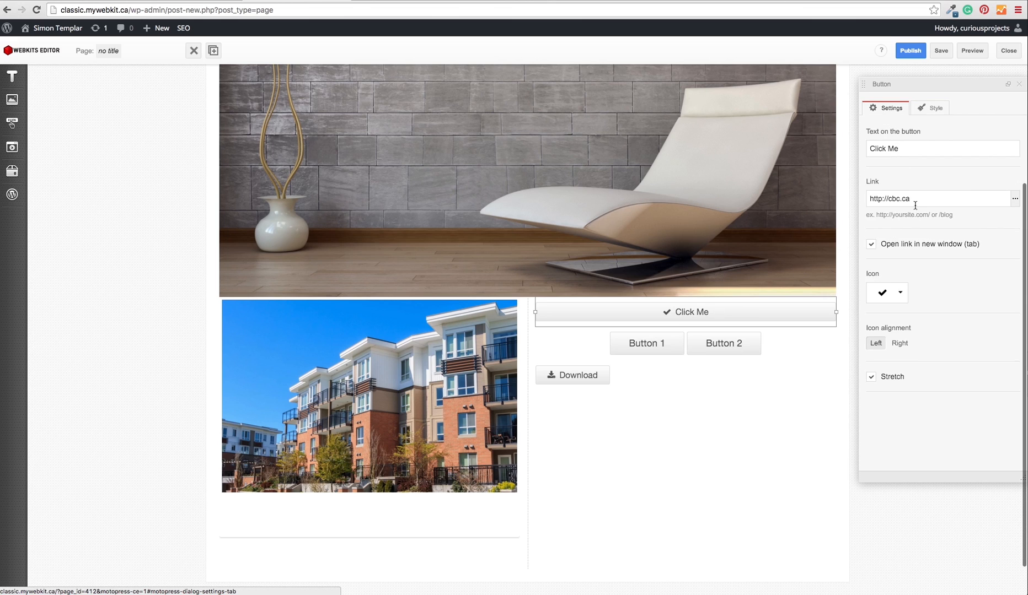
pyautogui.moveTo(915, 204); pyautogui.dragTo(870, 200)
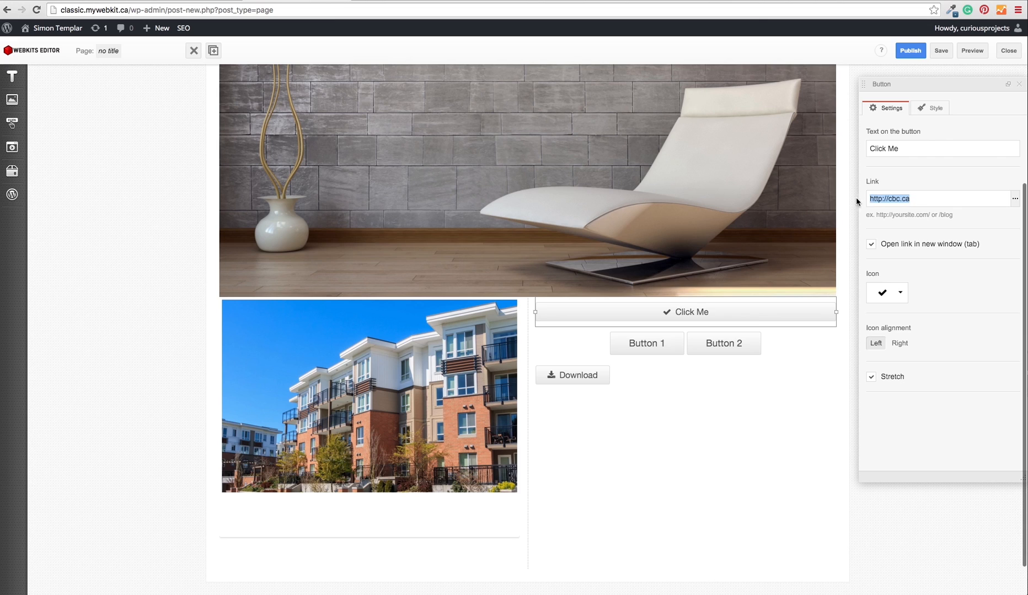
pyautogui.moveTo(916, 199); pyautogui.dragTo(867, 198)
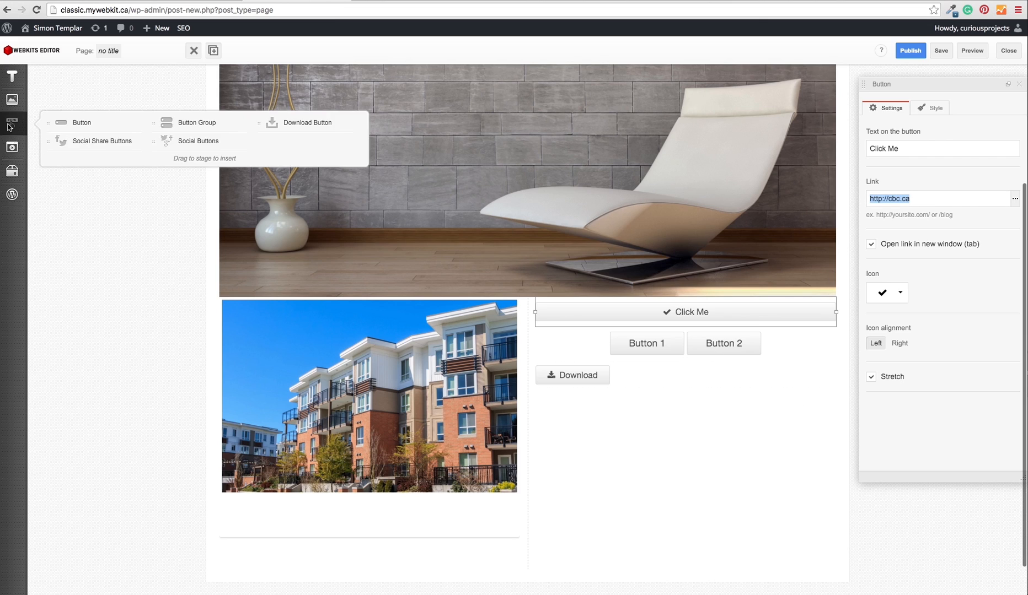
# Try out Social Share Buttons below the Download button, with a Social Buttons object beneath them.
pyautogui.moveTo(12, 124)
pyautogui.moveTo(62, 143); pyautogui.dragTo(645, 394)
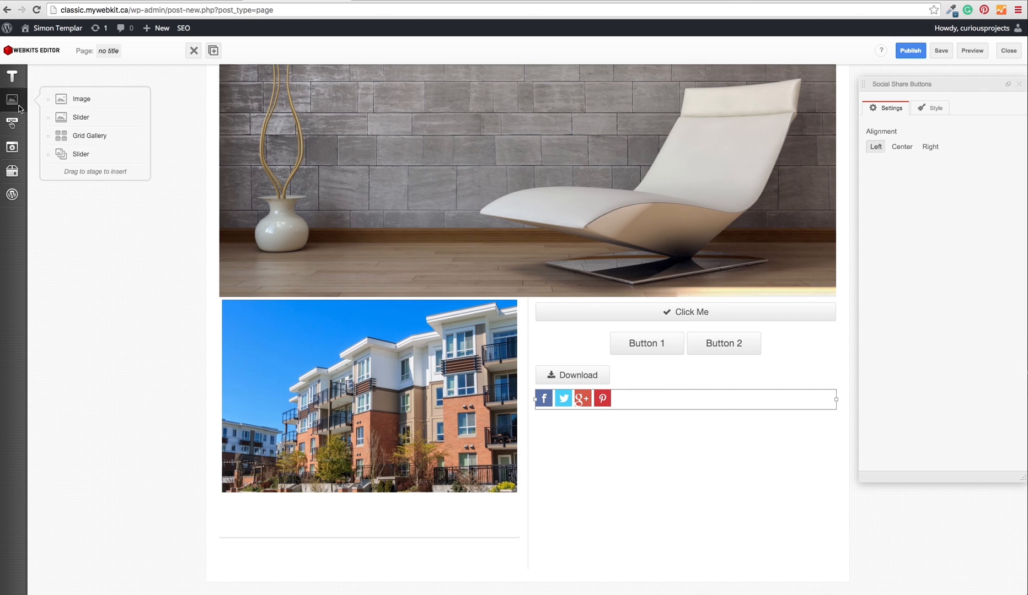
pyautogui.moveTo(172, 145); pyautogui.dragTo(571, 422)
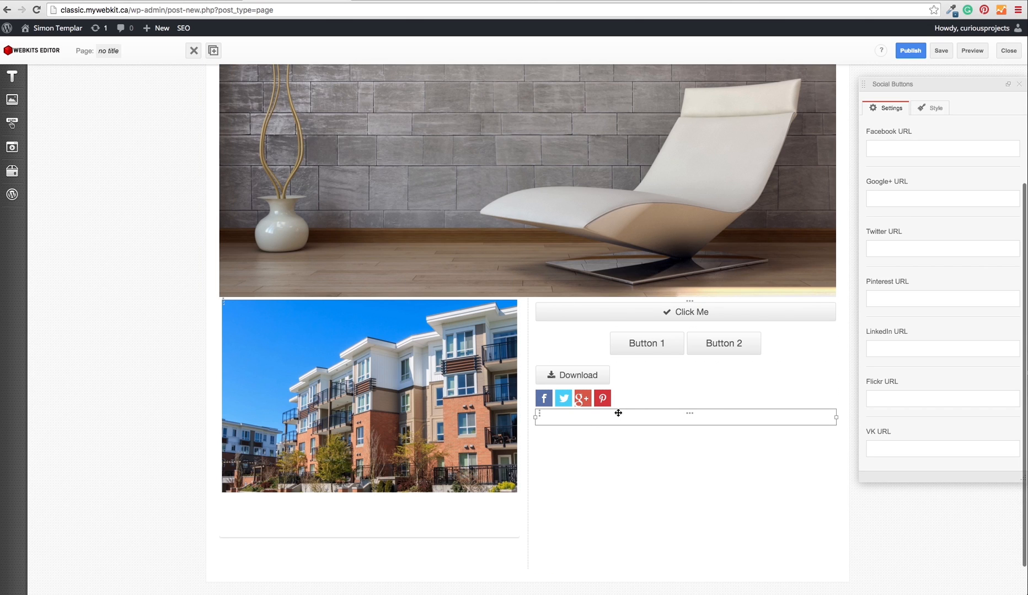
# Try centering and right-aligning the social share buttons, return them to left alignment, and review the Social Buttons' profile URL settings.
pyautogui.click(590, 401)
pyautogui.click(902, 146)
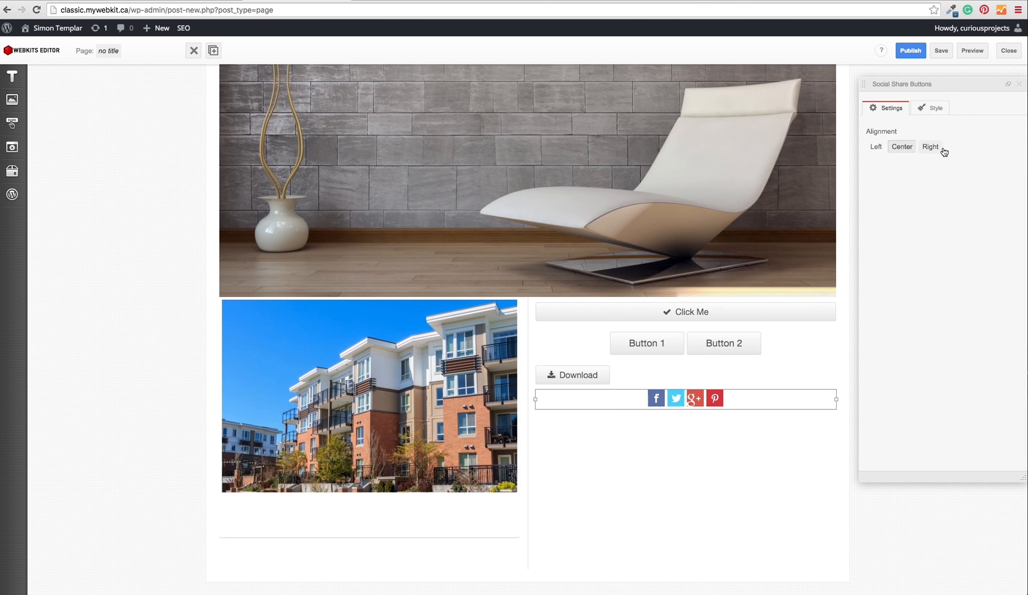
pyautogui.click(930, 147)
pyautogui.click(880, 150)
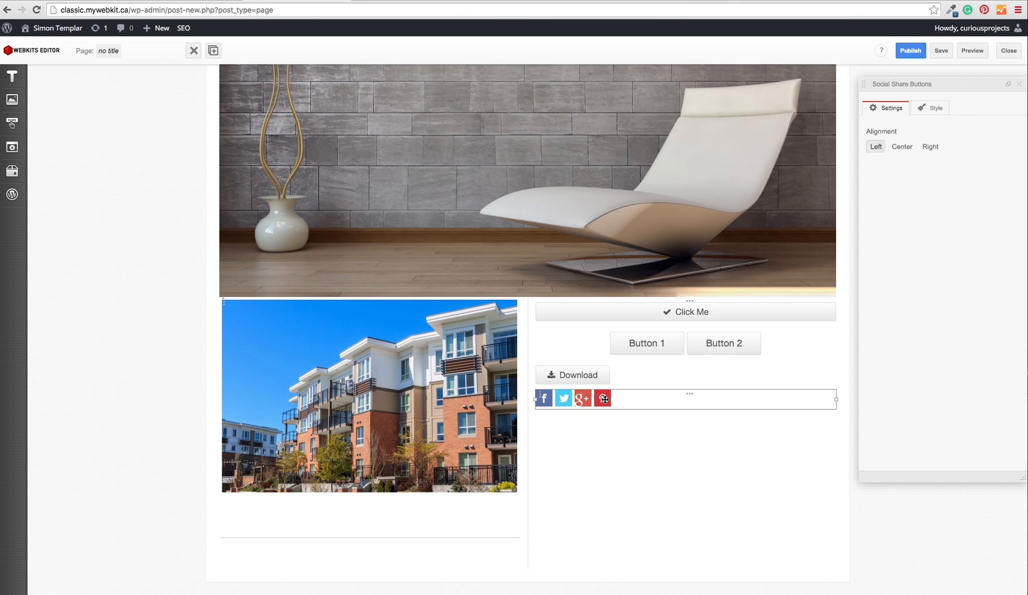
pyautogui.click(580, 416)
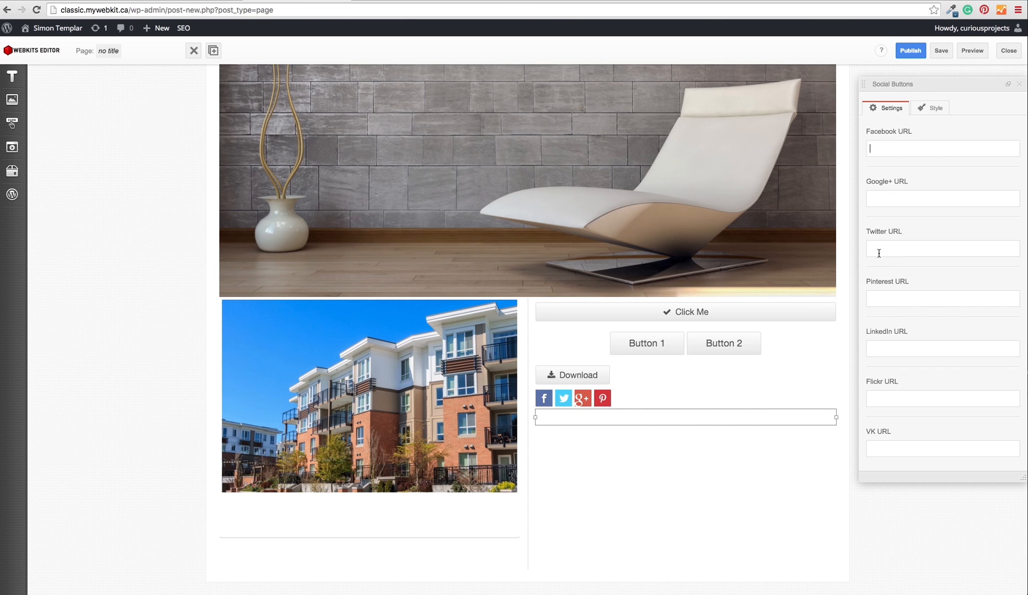
pyautogui.scroll(-6, 922, 367)
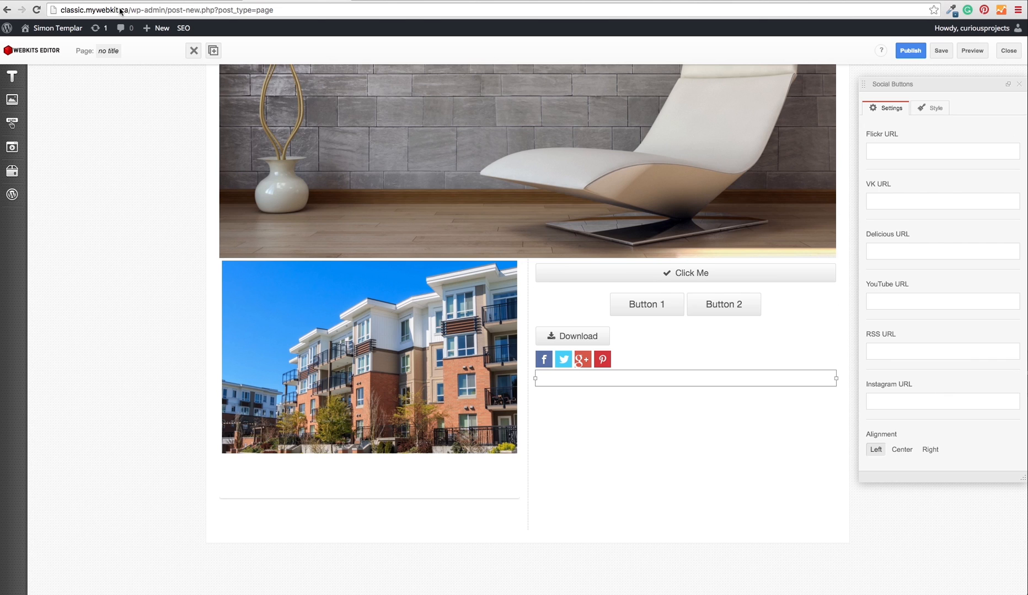
# Delete the Social Buttons and Social Share Buttons objects from the page.
pyautogui.click(193, 51)
pyautogui.click(623, 359)
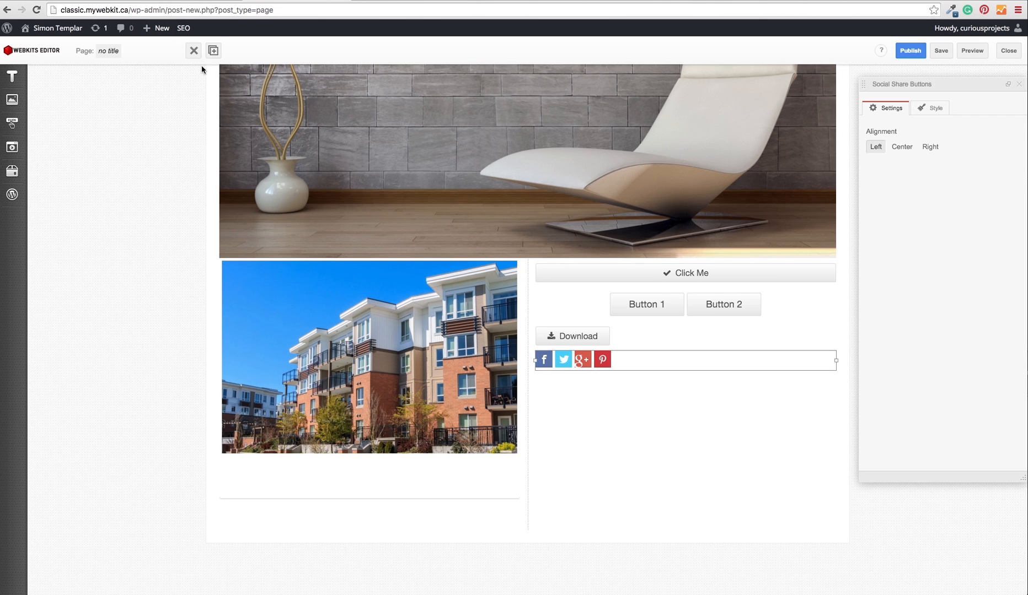
pyautogui.click(194, 51)
# Search the web for "youtube royal lepage 100 video", open "Royal LePage: 100 Years of Helping You Home" on YouTube, and copy its URL.
pyautogui.moveTo(14, 151)
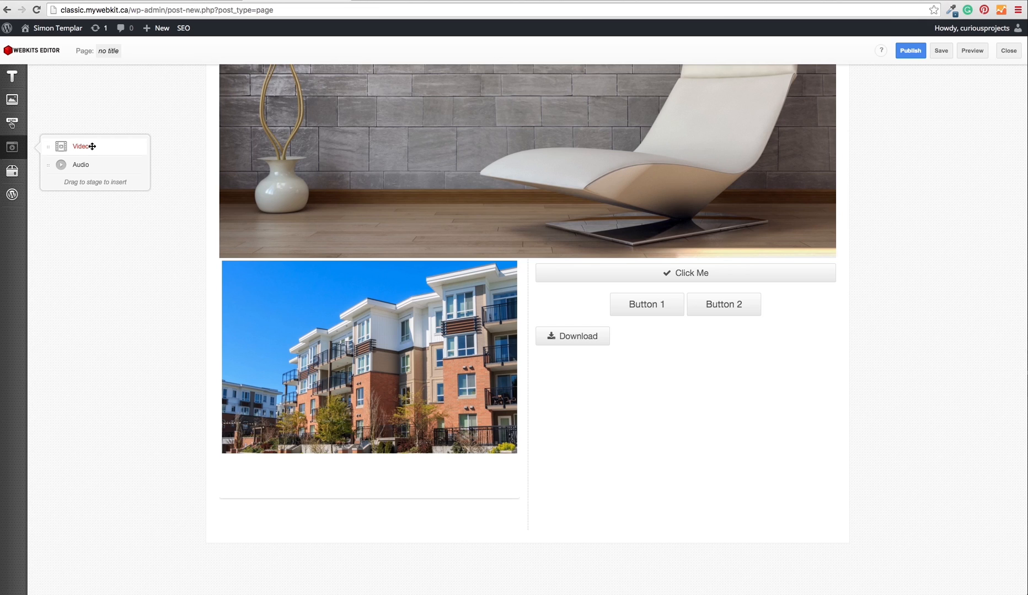
pyautogui.click(361, 0)
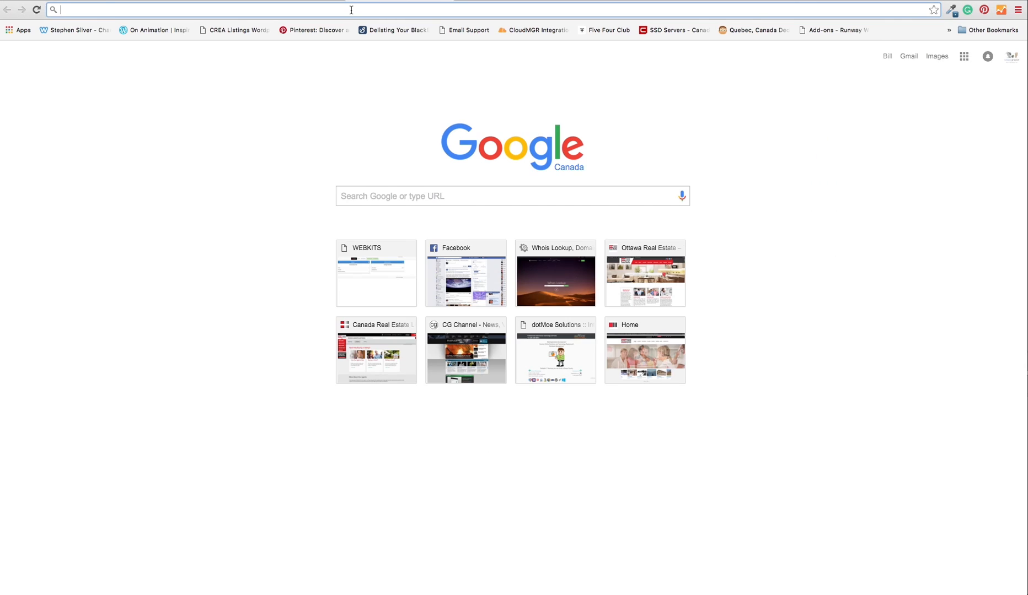
pyautogui.write('youtube')
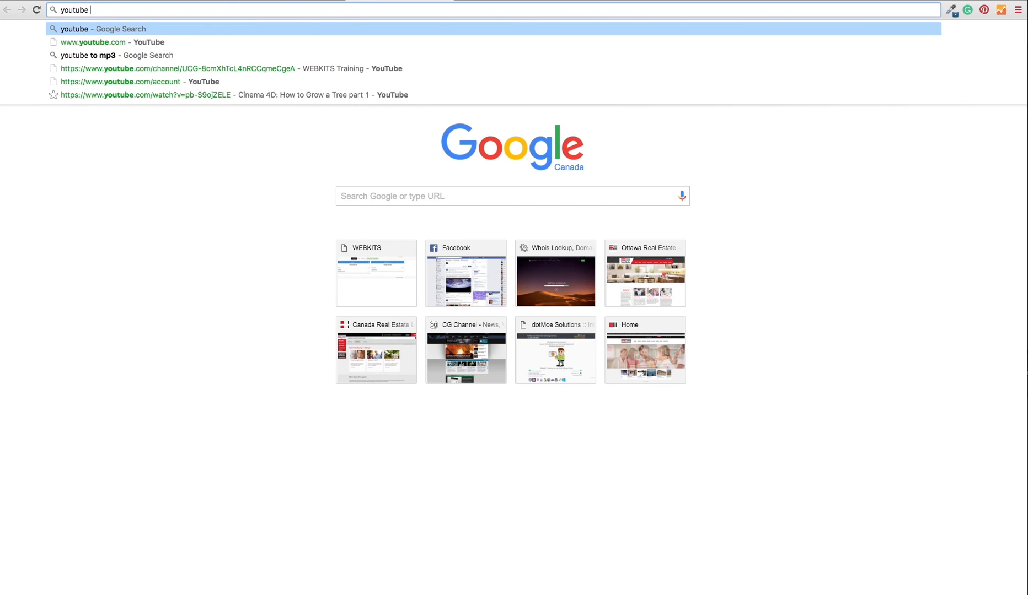
pyautogui.write(' royal l')
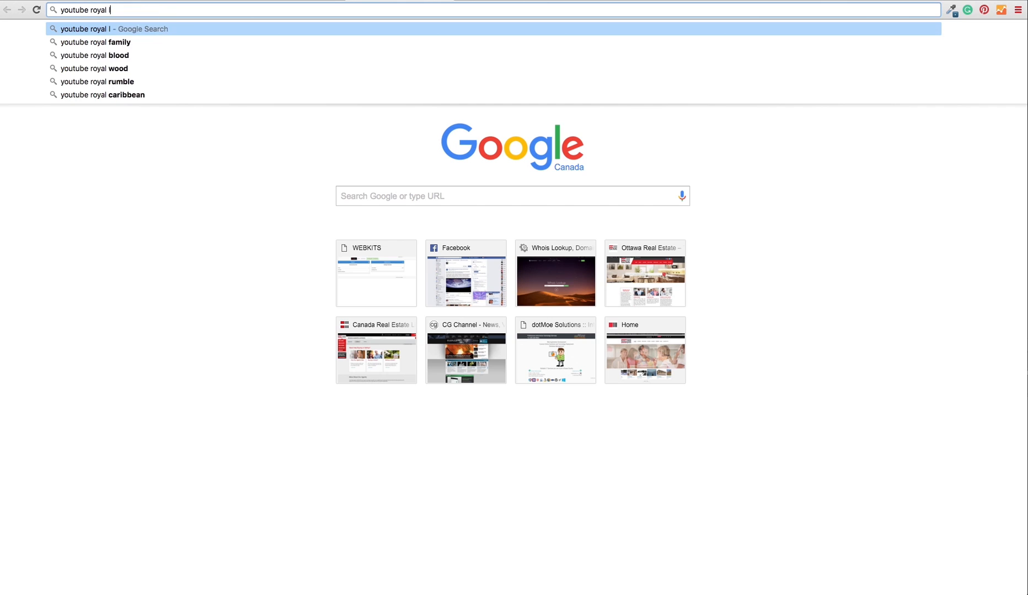
pyautogui.write('epage 100 video')
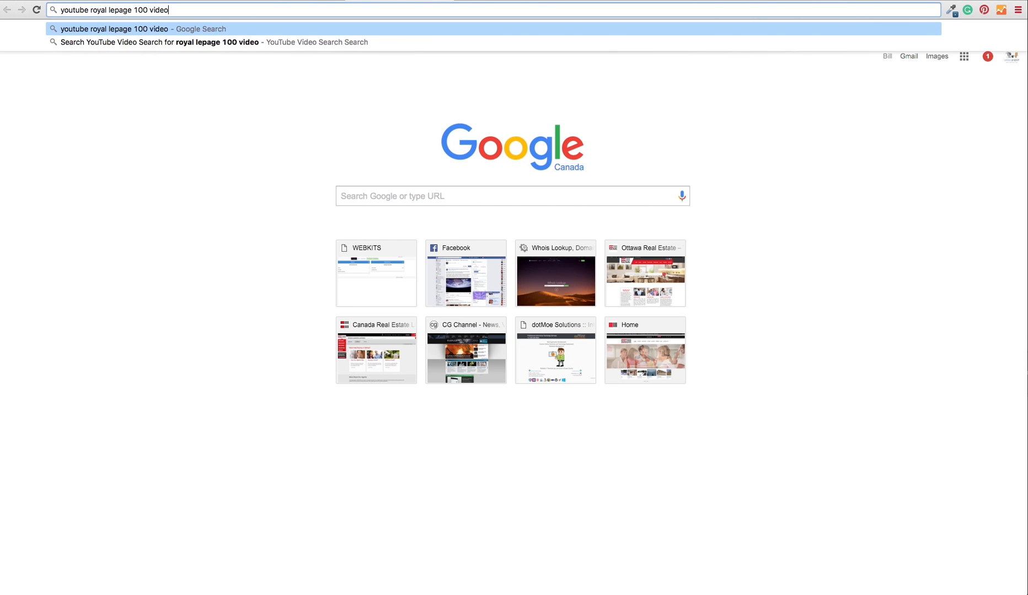
pyautogui.press('Return')
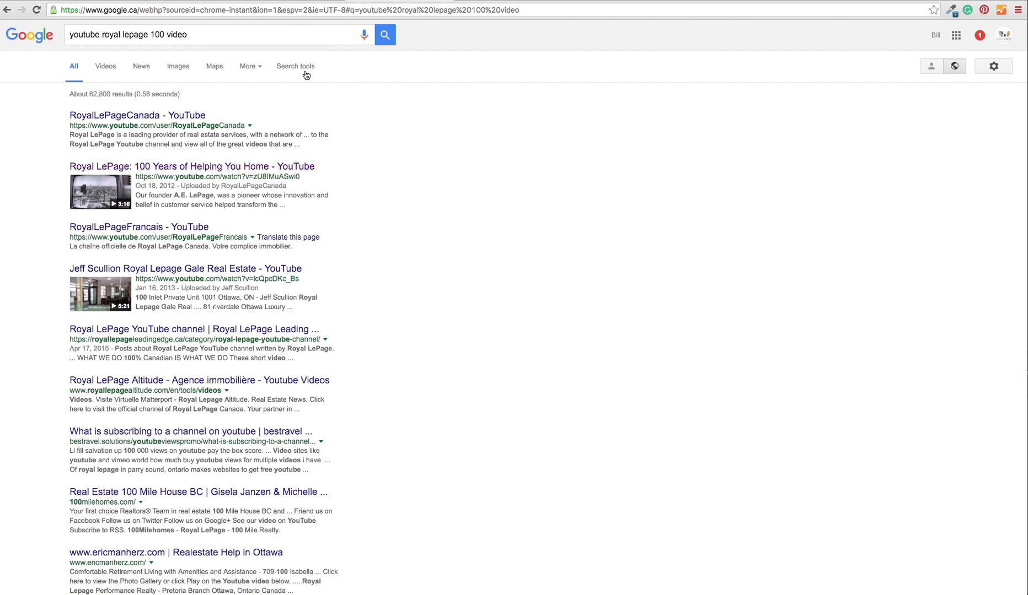
pyautogui.click(169, 172)
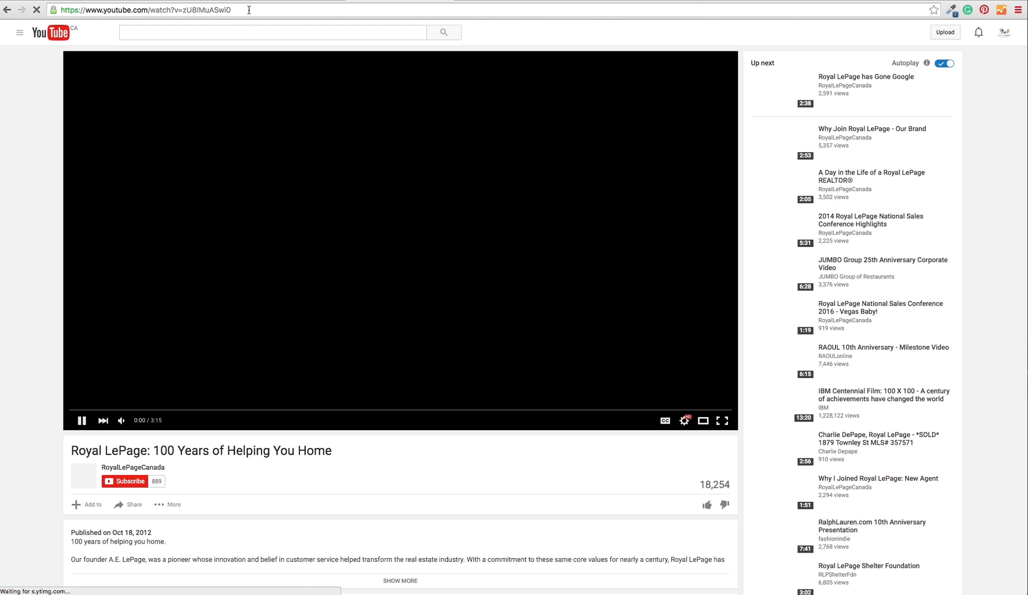
pyautogui.click(248, 10)
pyautogui.hotkey('ctrl', 'c')
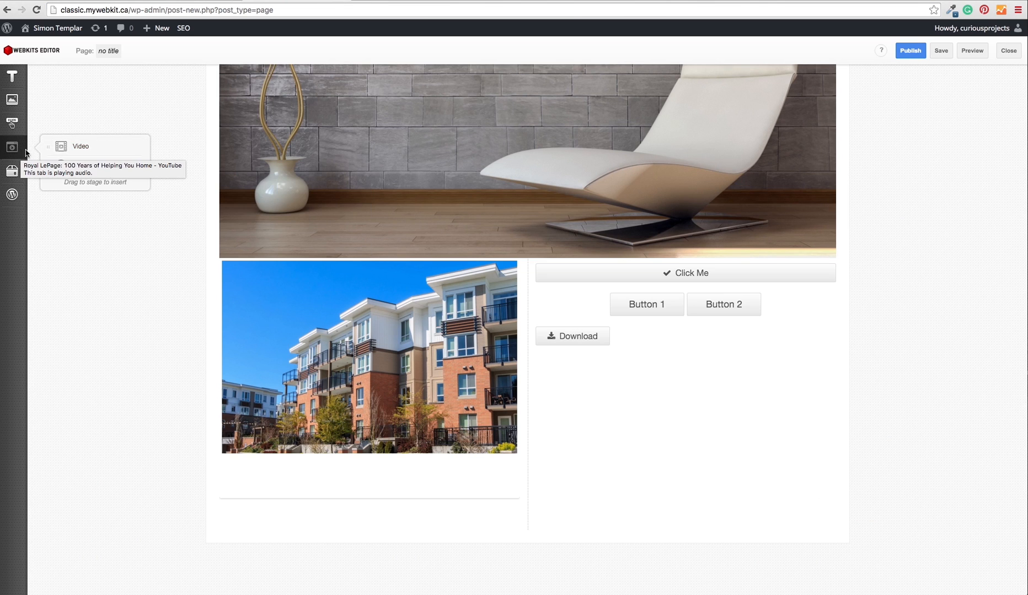
# Back in the WEBKITS Editor, add a Video object below the Download button and set its video URL to the copied YouTube address.
pyautogui.moveTo(60, 146); pyautogui.dragTo(628, 362)
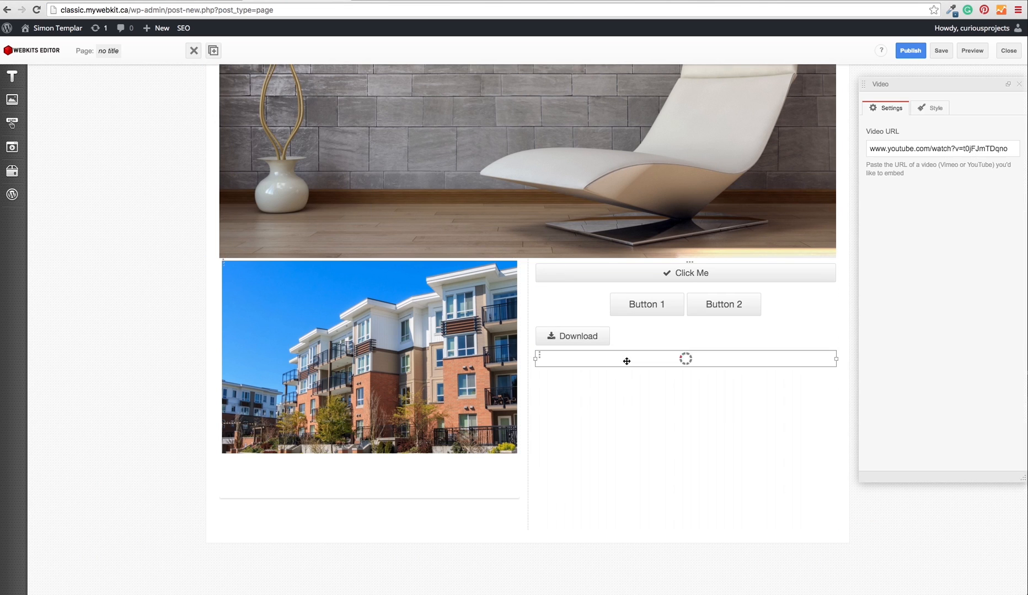
pyautogui.moveTo(1014, 150); pyautogui.dragTo(870, 150)
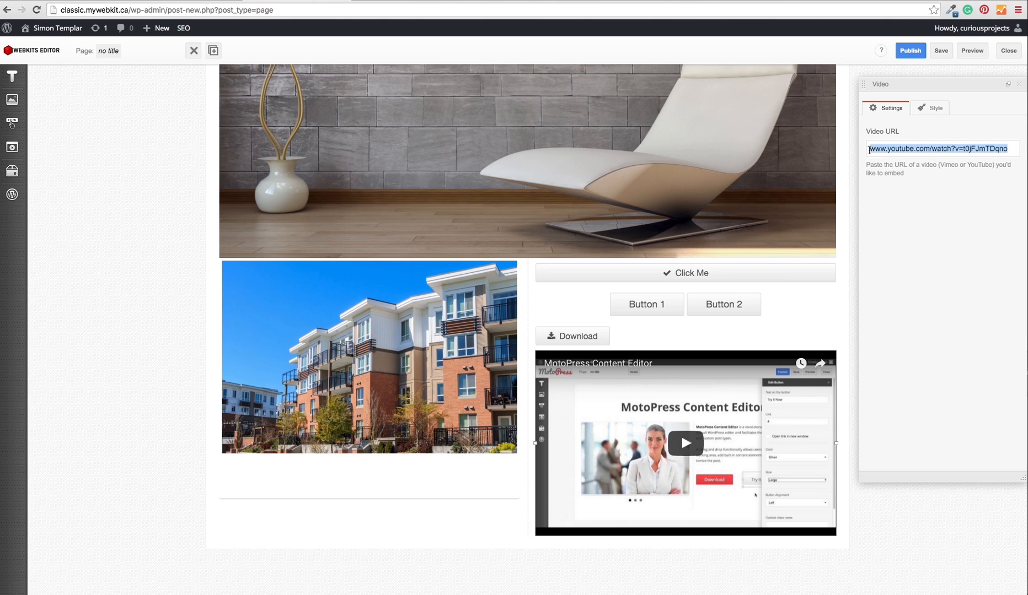
pyautogui.hotkey('ctrl', 'v')
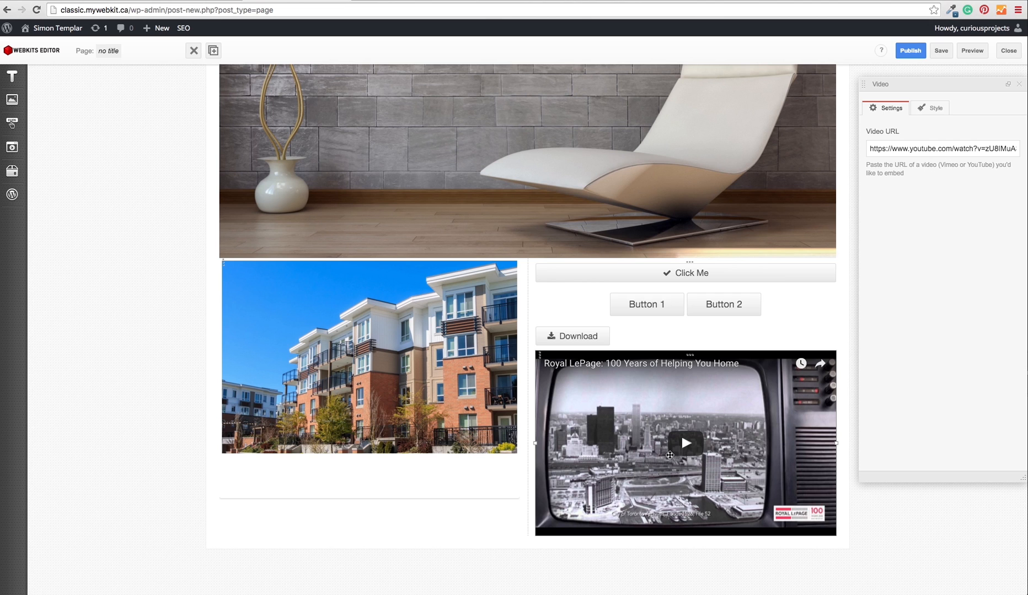
pyautogui.moveTo(525, 386)
pyautogui.mouseDown()
pyautogui.moveTo(684, 383)
pyautogui.moveTo(423, 378)
pyautogui.moveTo(681, 375)
pyautogui.moveTo(524, 371)
pyautogui.mouseUp()
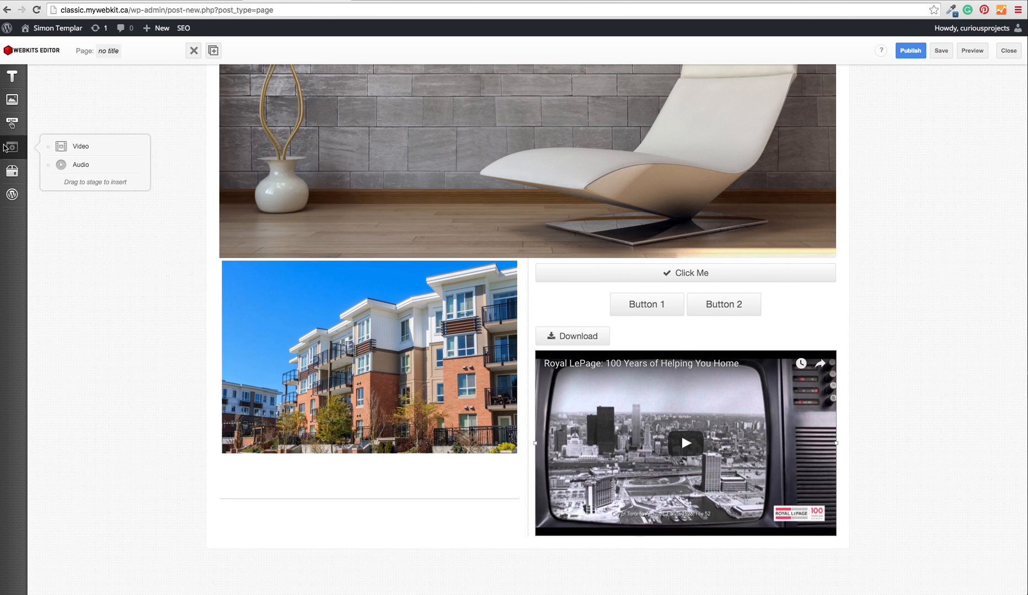
# Try out a Posts Grid beneath the two columns and review its post type options, leaving Post selected.
pyautogui.moveTo(23, 147)
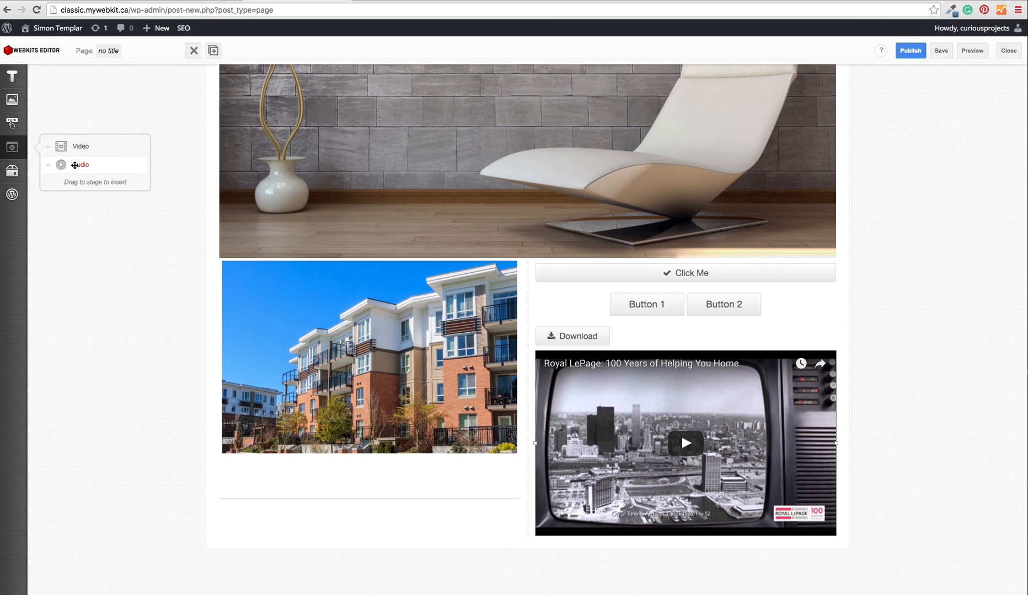
pyautogui.moveTo(16, 172)
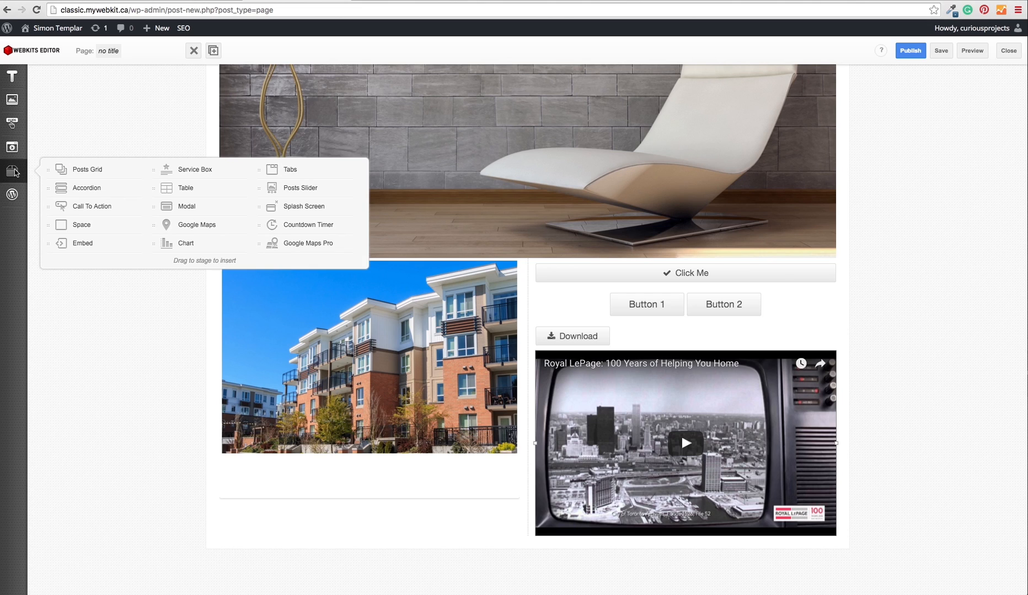
pyautogui.moveTo(13, 197)
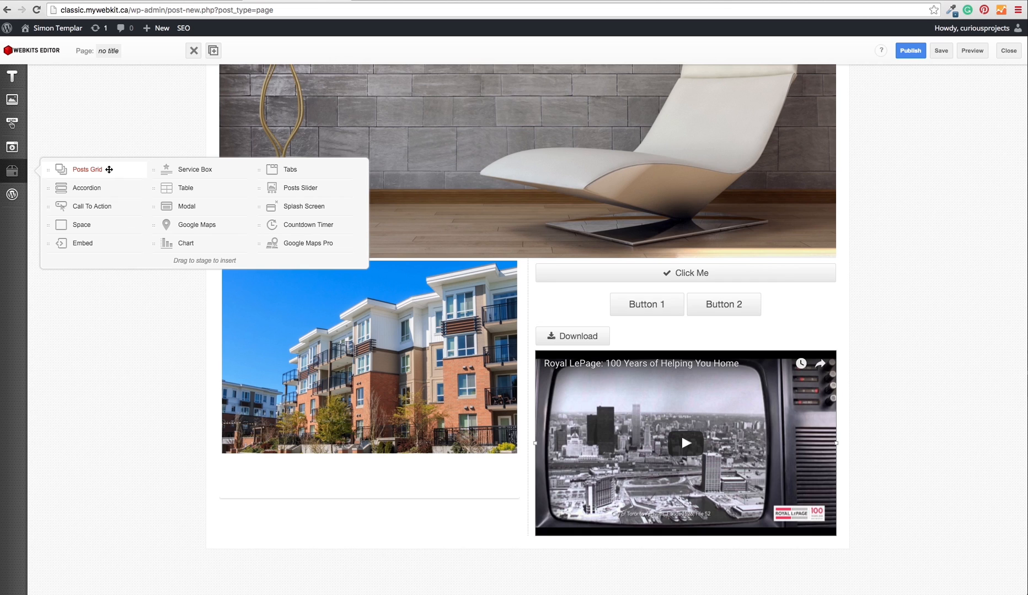
pyautogui.moveTo(87, 169); pyautogui.dragTo(320, 545)
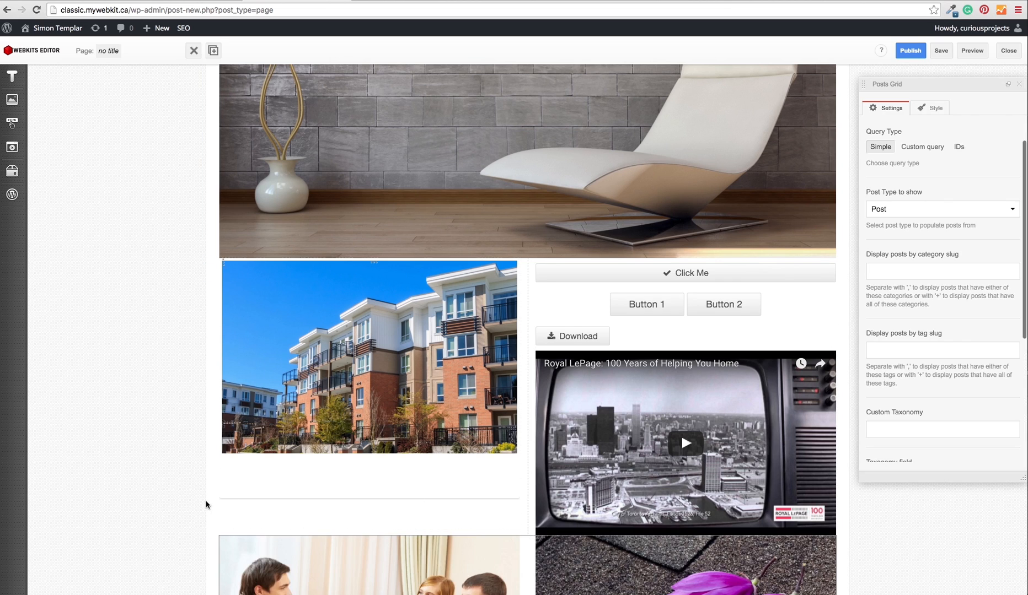
pyautogui.scroll(-3, 199, 491)
pyautogui.scroll(-2, 199, 491)
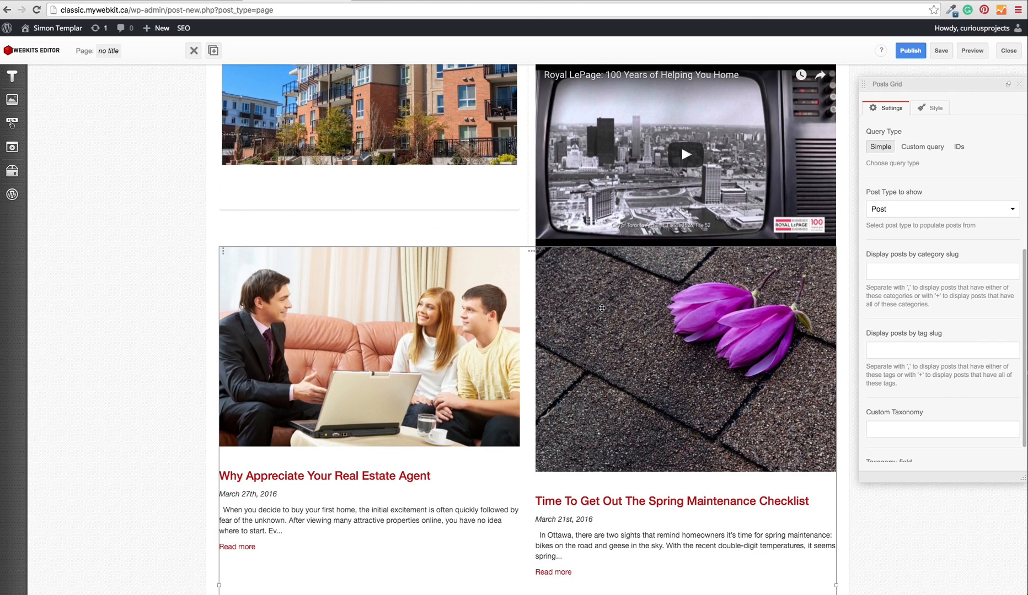
pyautogui.click(892, 209)
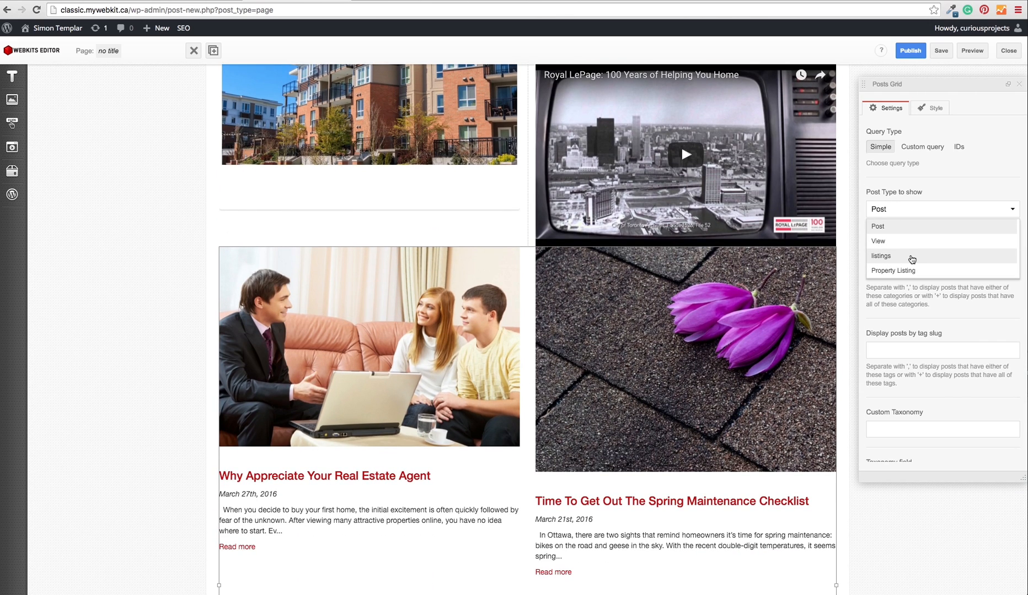
pyautogui.click(966, 168)
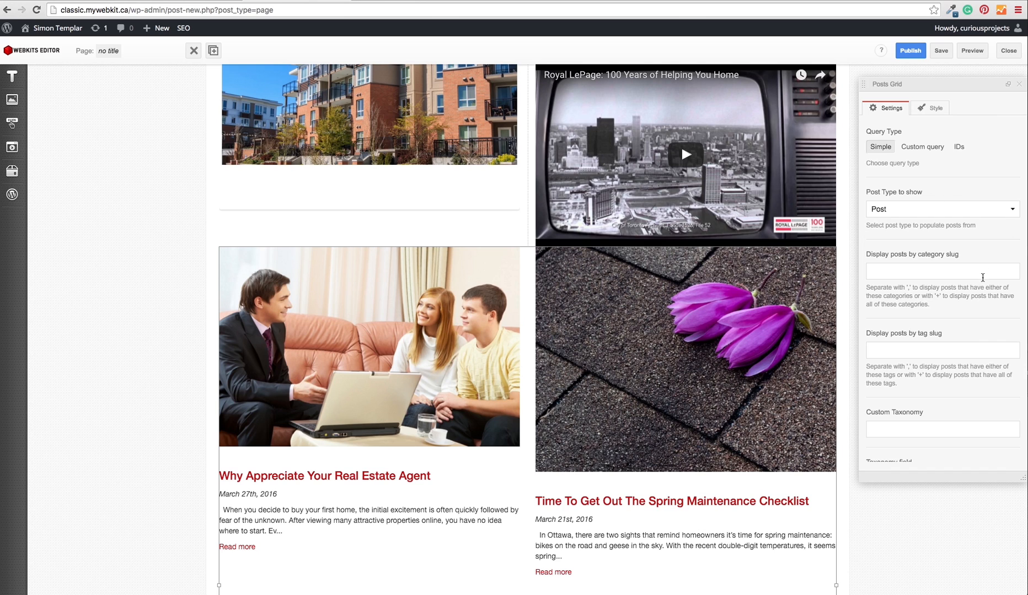
# Try the Posts Grid with three columns, change its post style to Featured Image left, Title, Content, and reduce it to one column.
pyautogui.scroll(-3, 982, 277)
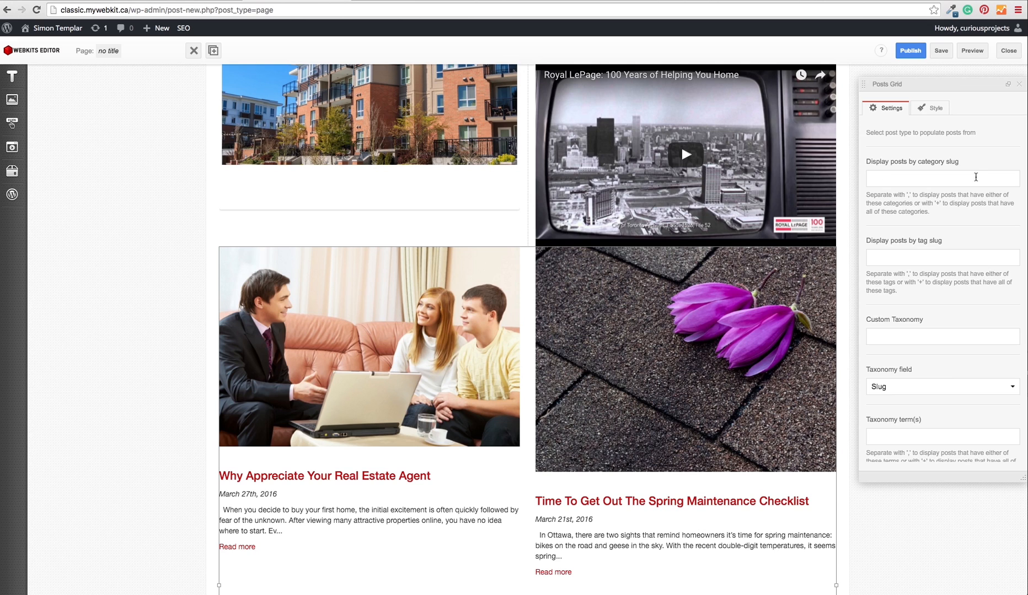
pyautogui.scroll(-8, 968, 218)
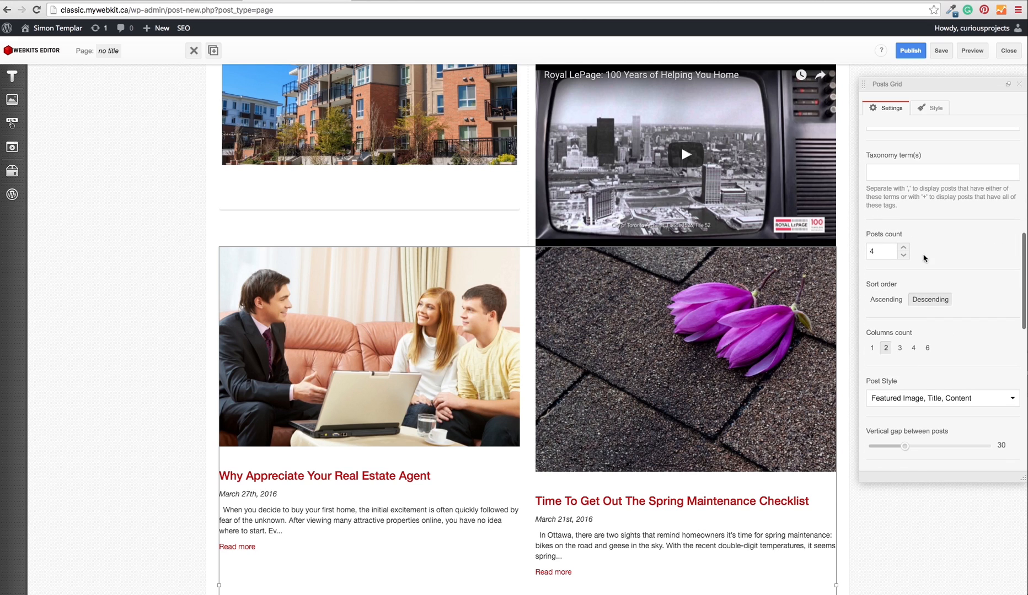
pyautogui.scroll(-3, 924, 259)
pyautogui.click(899, 278)
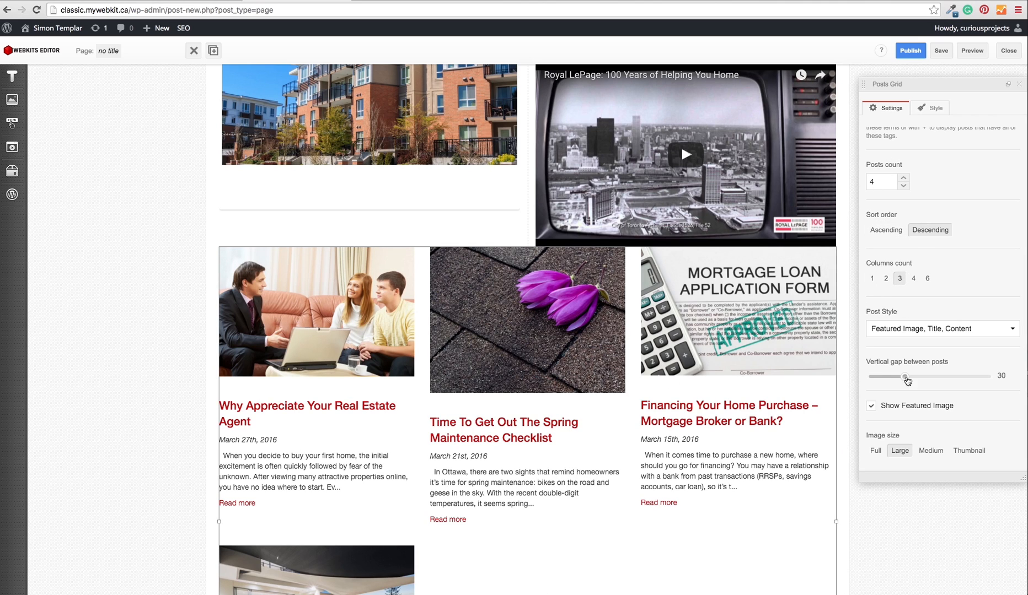
pyautogui.click(965, 326)
pyautogui.click(904, 375)
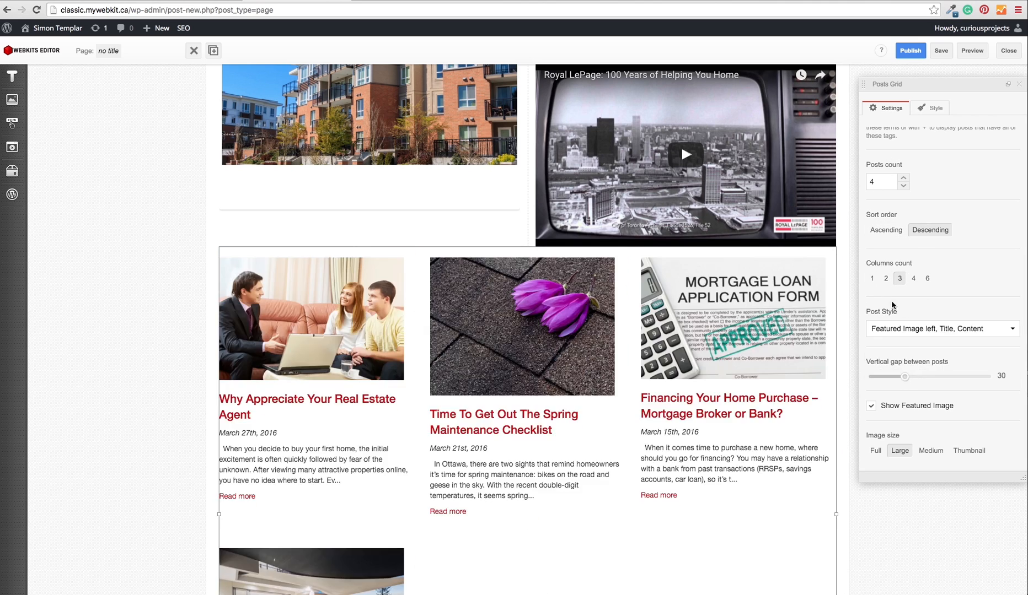
pyautogui.click(872, 279)
pyautogui.scroll(-1, 929, 365)
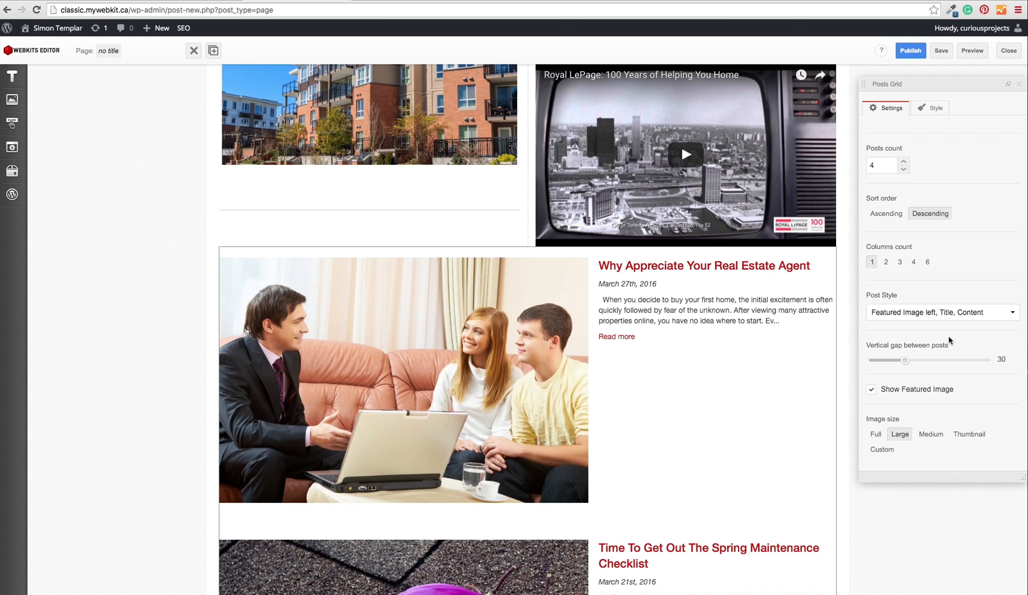
# Toggle the Posts Grid's featured images off and back on, and hide the posts' date and comments.
pyautogui.scroll(-4, 949, 341)
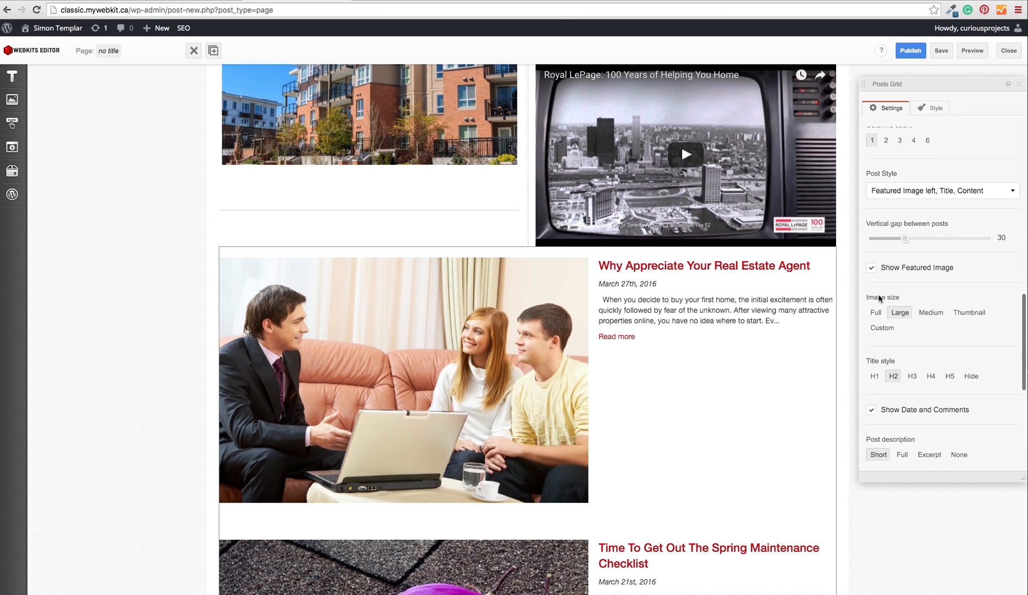
pyautogui.click(871, 268)
pyautogui.click(871, 268)
pyautogui.scroll(-2, 951, 361)
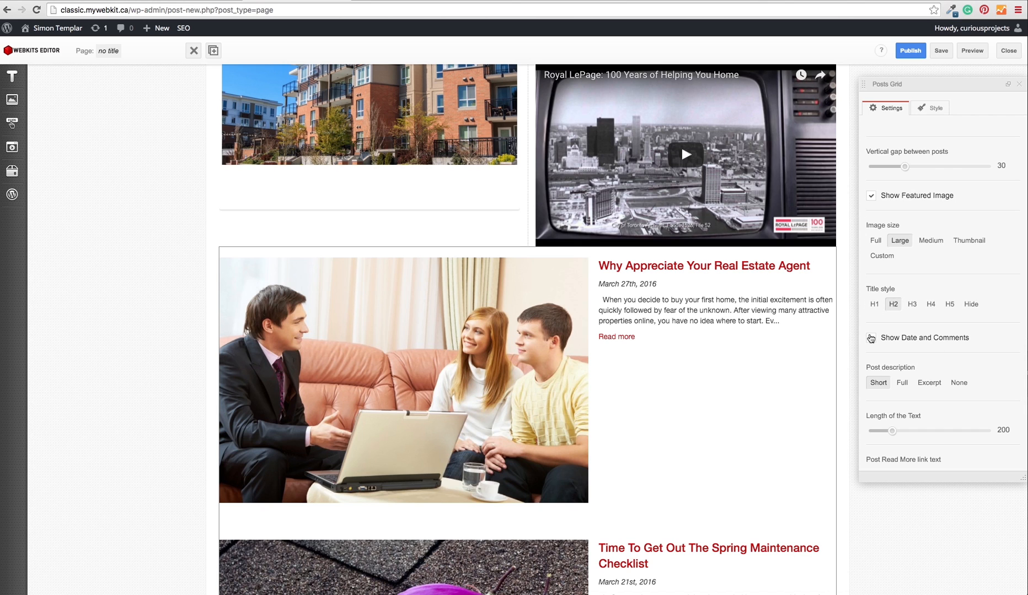
pyautogui.click(871, 338)
pyautogui.scroll(-3, 997, 405)
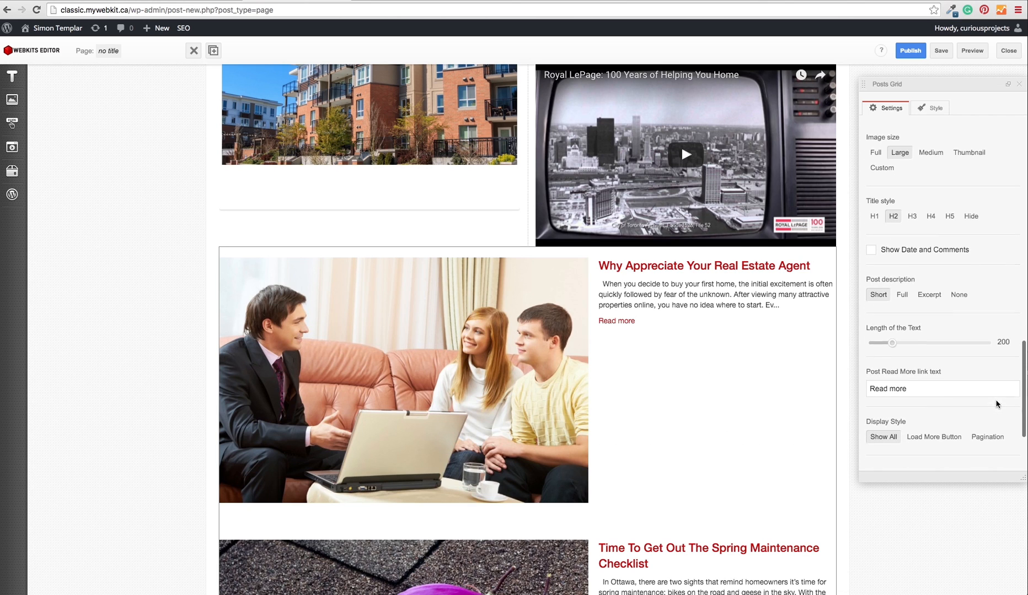
# Set the Posts Grid's text length to 860 and review the longer post excerpts.
pyautogui.moveTo(892, 344); pyautogui.dragTo(974, 345)
pyautogui.scroll(-4, 674, 357)
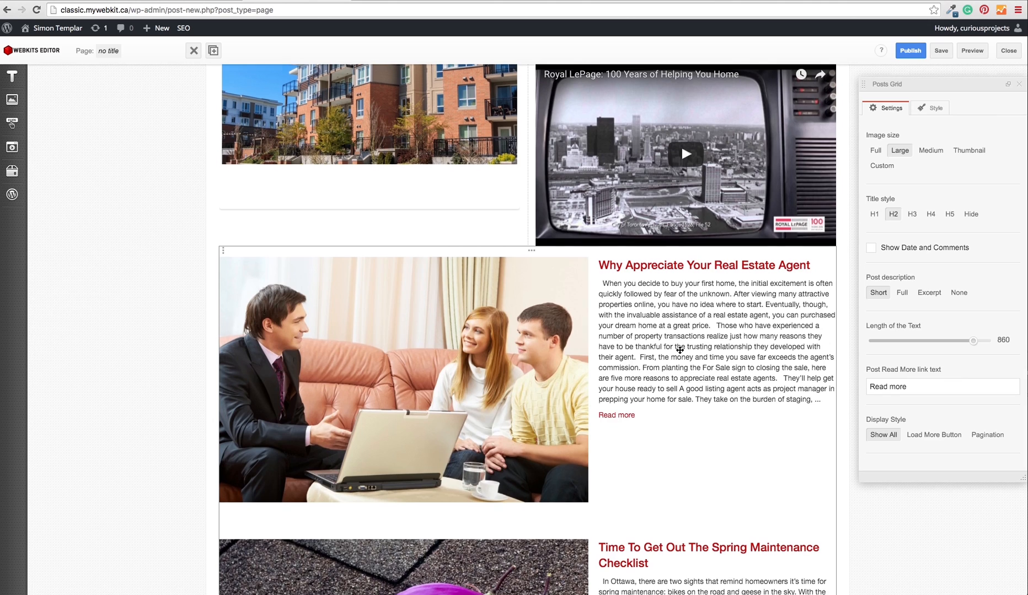
pyautogui.scroll(-4, 674, 356)
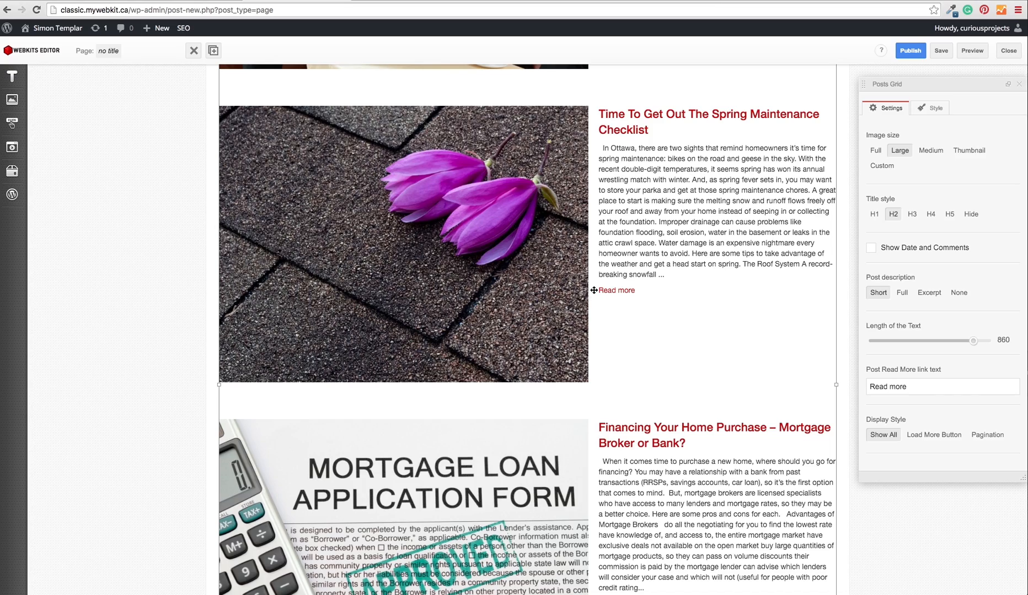
pyautogui.scroll(10, 593, 290)
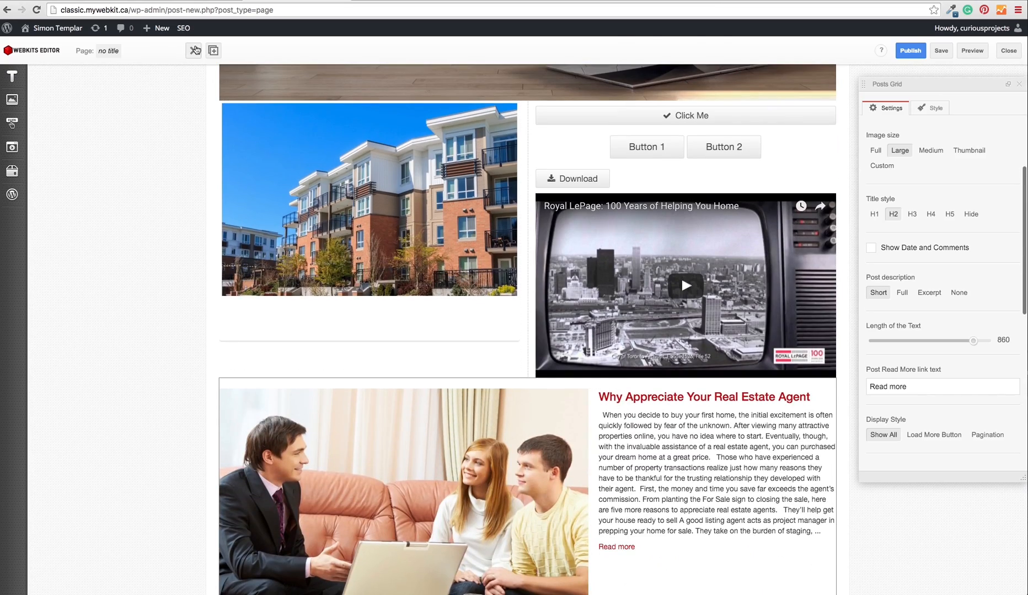
# Delete the Posts Grid, then try out a Service Box beneath the columns and remove it again.
pyautogui.click(195, 50)
pyautogui.click(15, 171)
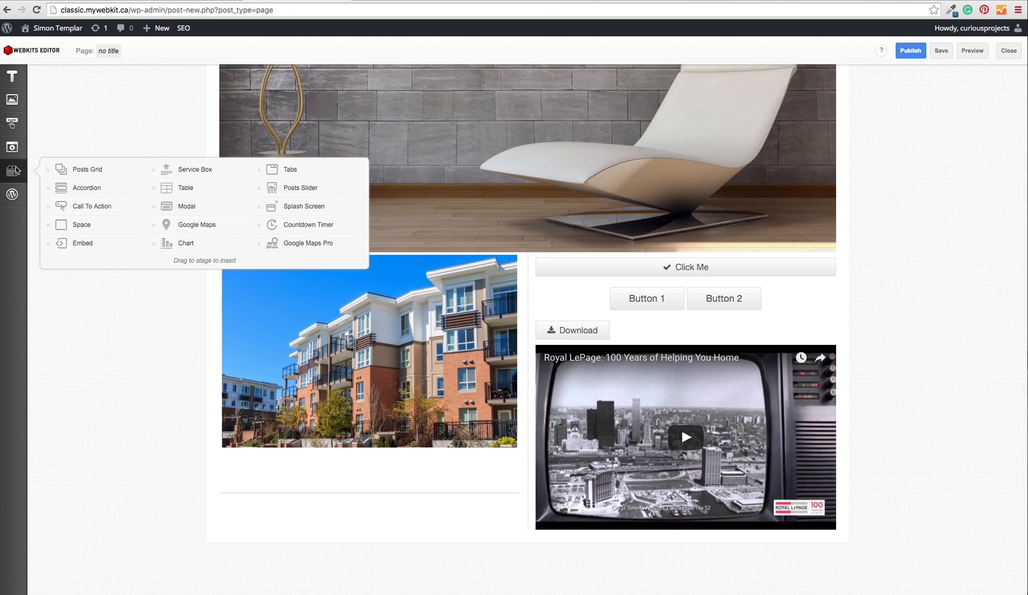
pyautogui.moveTo(173, 172)
pyautogui.mouseDown()
pyautogui.moveTo(488, 518)
pyautogui.moveTo(496, 553)
pyautogui.moveTo(498, 536)
pyautogui.moveTo(573, 545)
pyautogui.mouseUp()
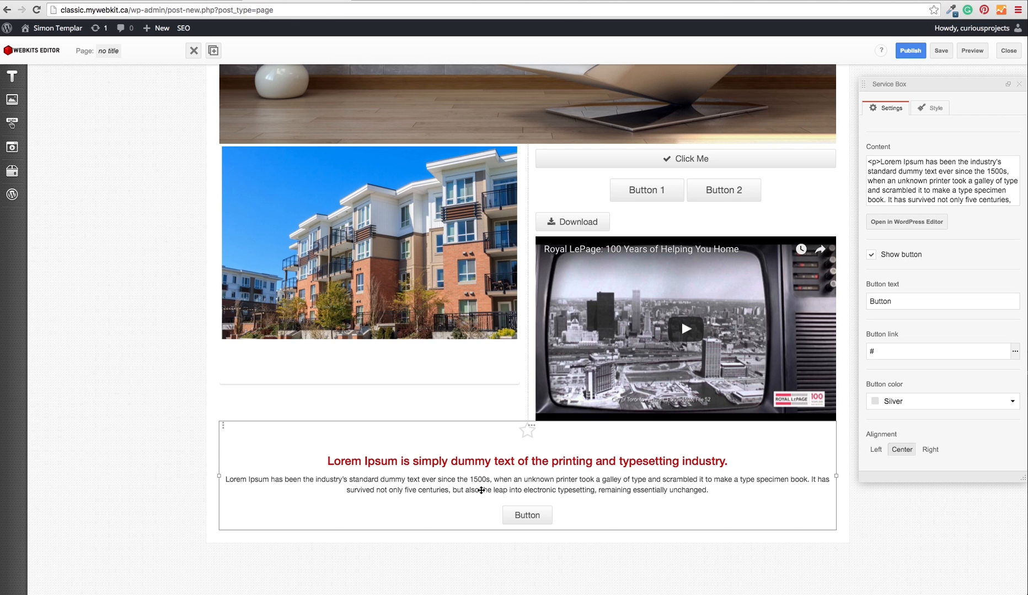
pyautogui.click(194, 50)
# Insert a Tabs object beneath the columns and move the apartment building slider out of its column to directly below the tabs.
pyautogui.click(12, 171)
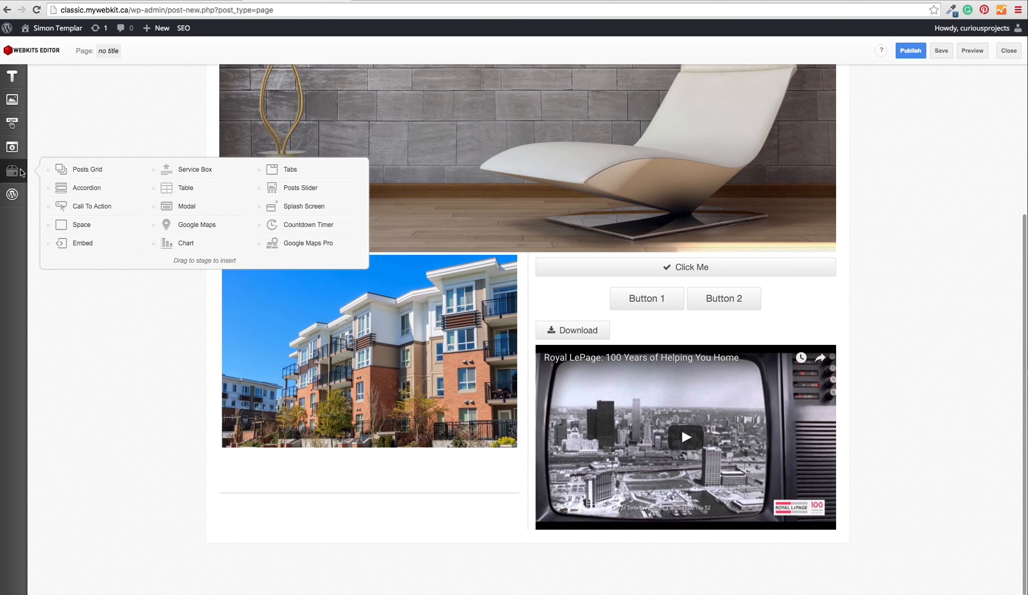
pyautogui.moveTo(276, 173); pyautogui.dragTo(416, 538)
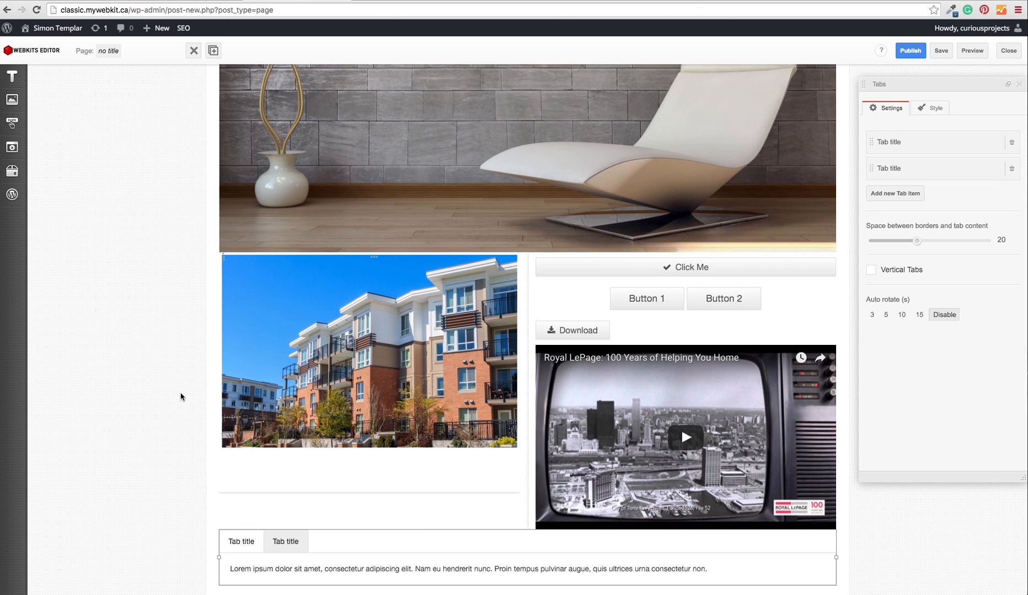
pyautogui.scroll(-2, 288, 424)
pyautogui.moveTo(377, 361); pyautogui.dragTo(329, 528)
pyautogui.scroll(-10, 153, 389)
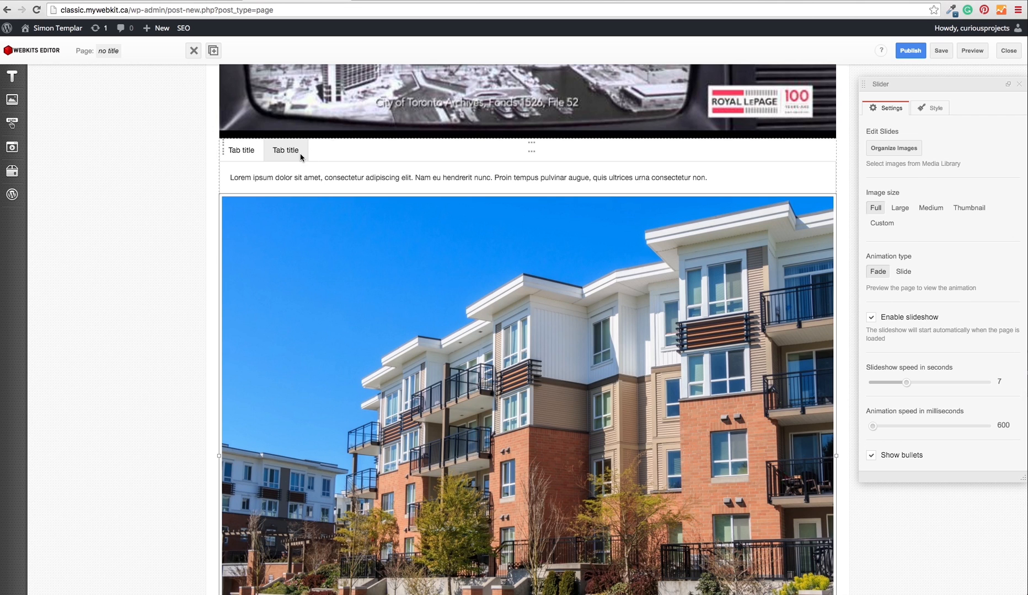
# Delete the apartment building slider directly below the tabs.
pyautogui.click(250, 152)
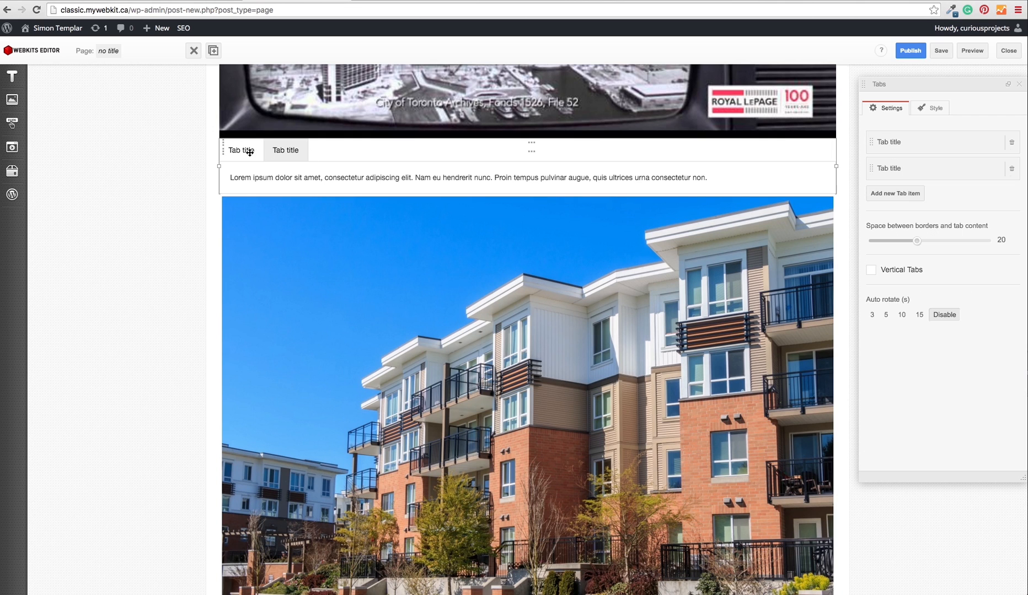
pyautogui.click(367, 336)
pyautogui.click(185, 51)
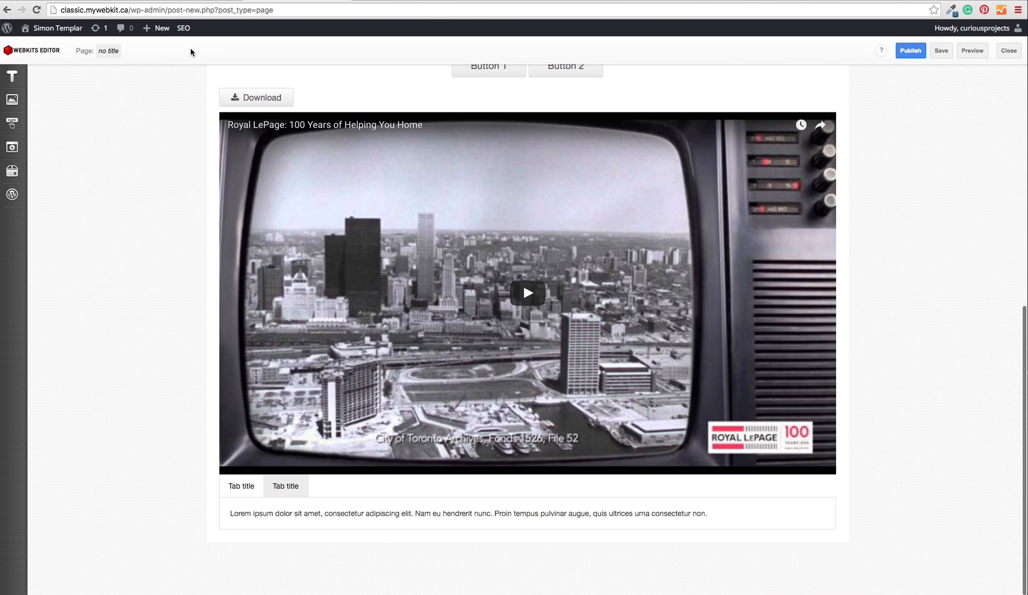
# Expand the first tab item of the Tabs object and open its content in the WordPress Editor.
pyautogui.click(309, 504)
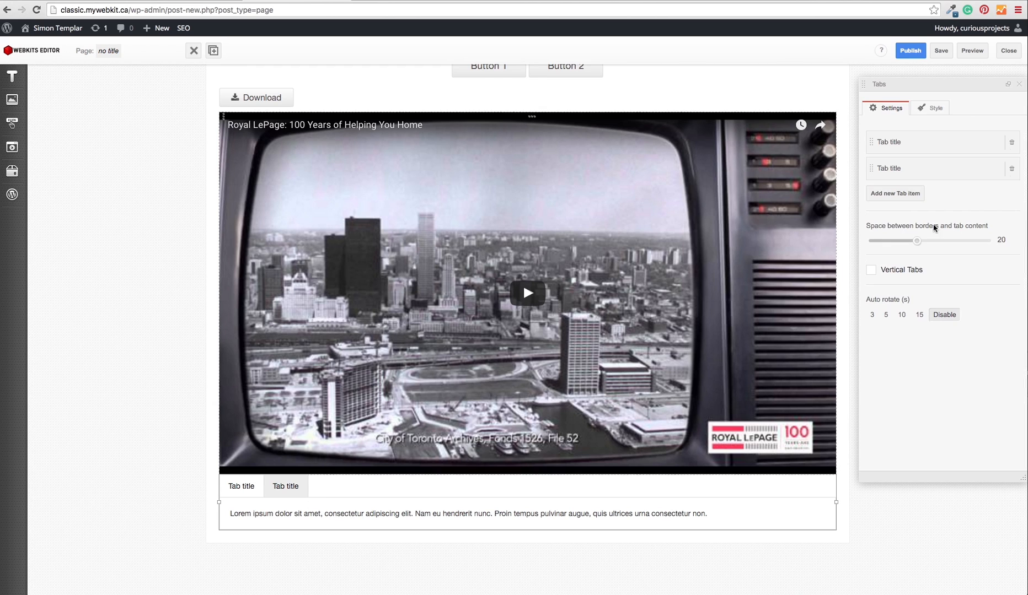
pyautogui.click(941, 143)
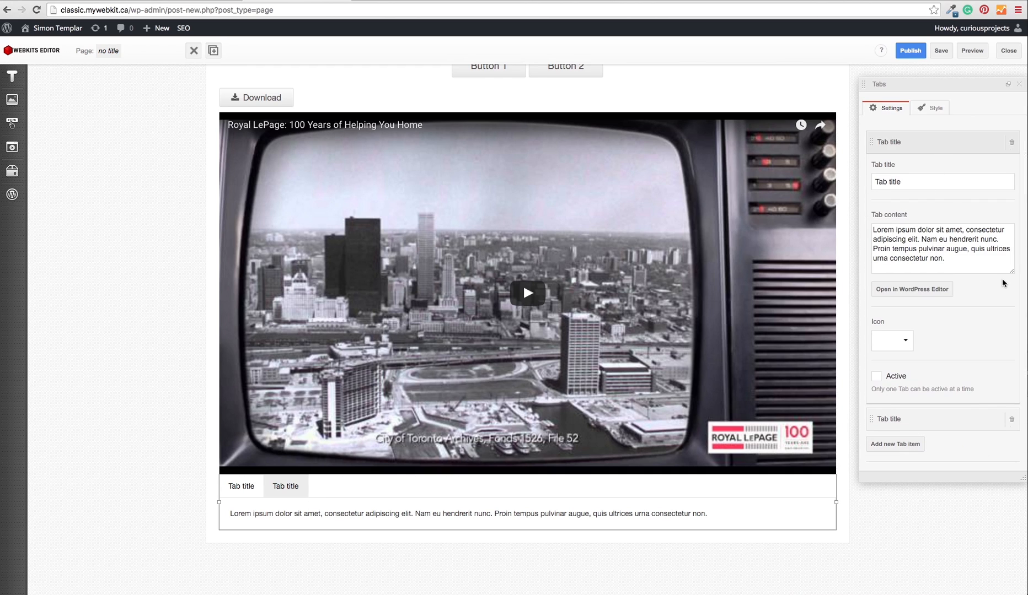
pyautogui.scroll(-1, 1001, 278)
pyautogui.moveTo(913, 168); pyautogui.dragTo(867, 167)
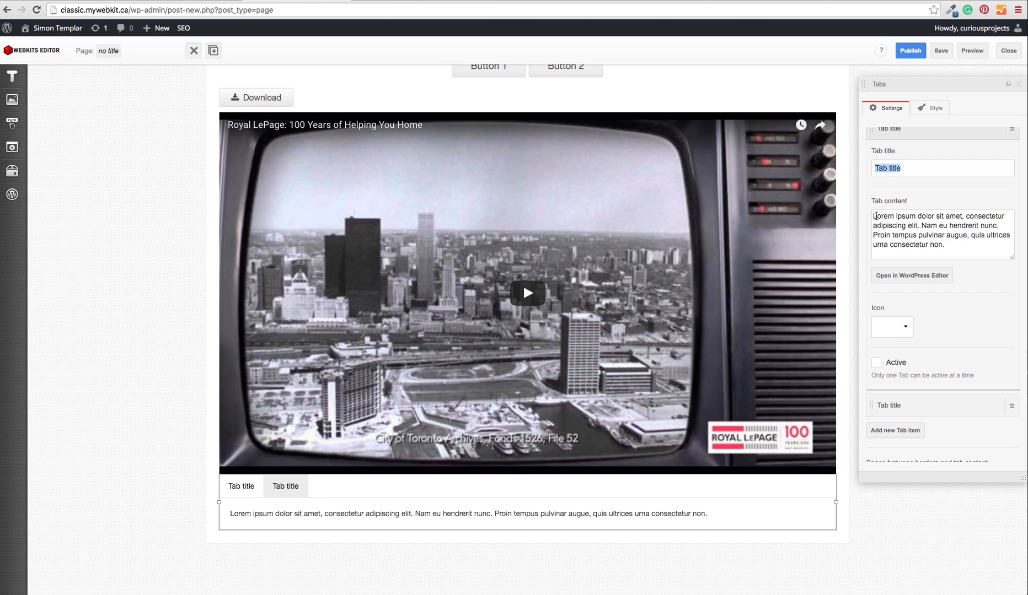
pyautogui.moveTo(875, 216); pyautogui.dragTo(950, 243)
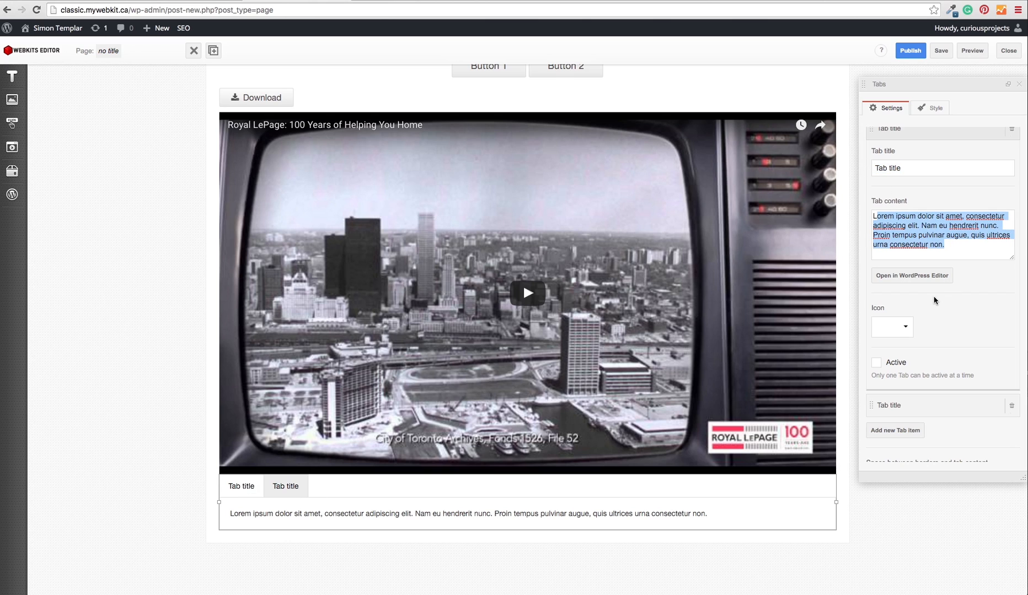
pyautogui.click(944, 277)
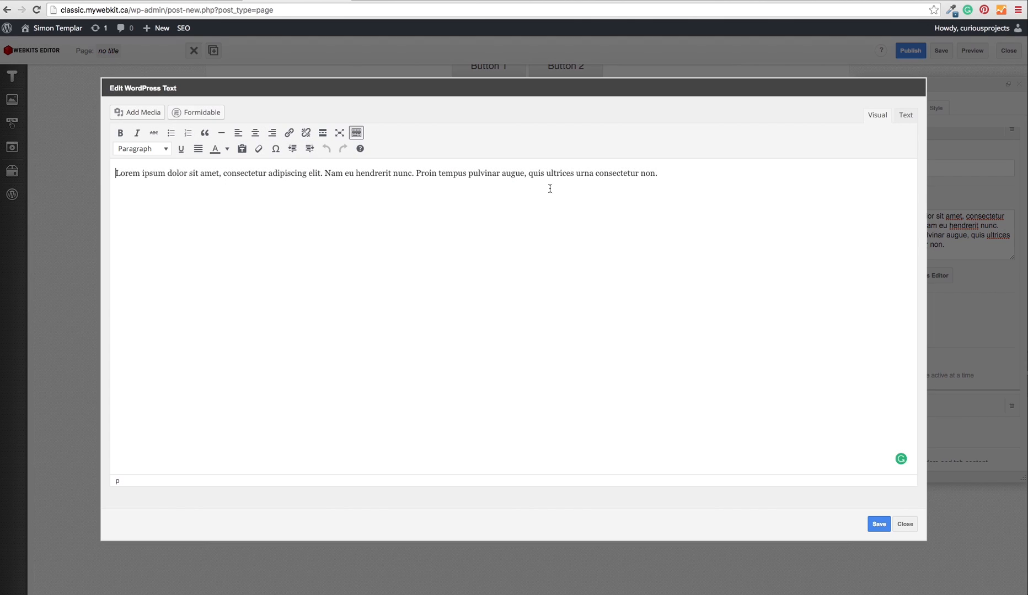
# Replace the tab's placeholder text with the wife-listening-husband image from the Media Library and shrink it to 198 × 154.
pyautogui.moveTo(677, 178); pyautogui.dragTo(110, 167)
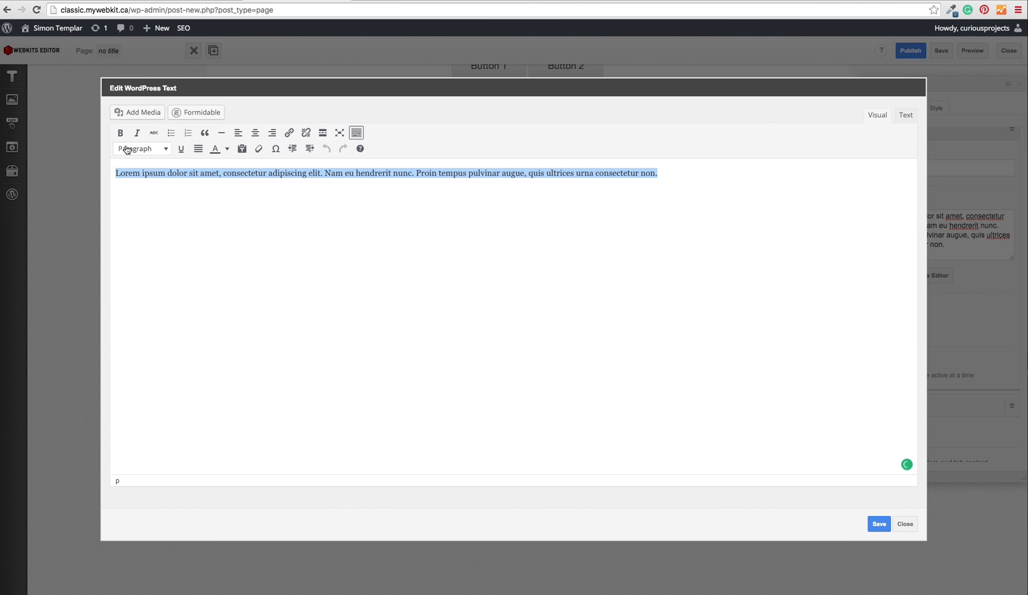
pyautogui.click(153, 113)
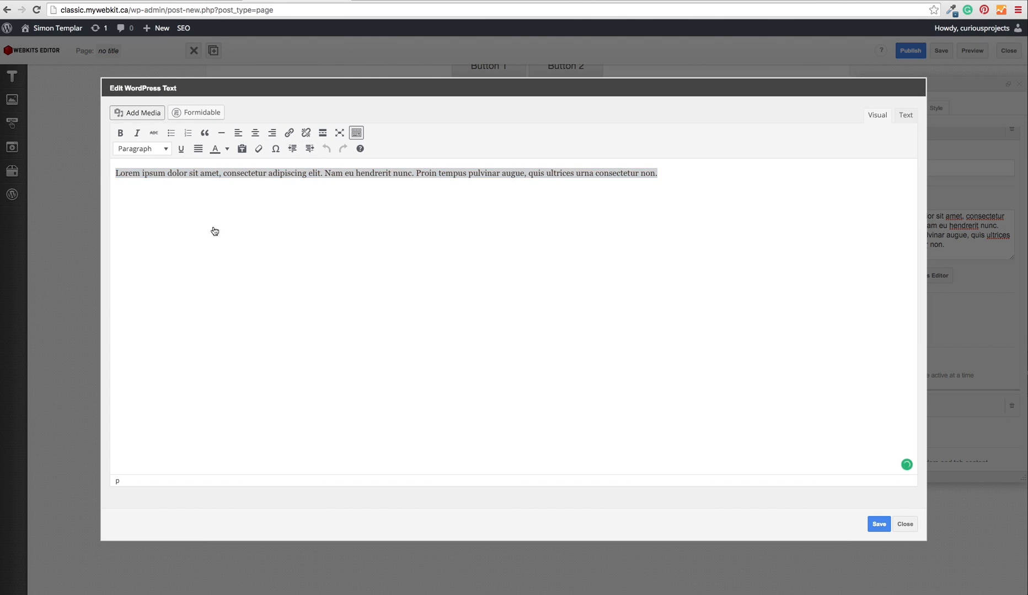
pyautogui.click(400, 148)
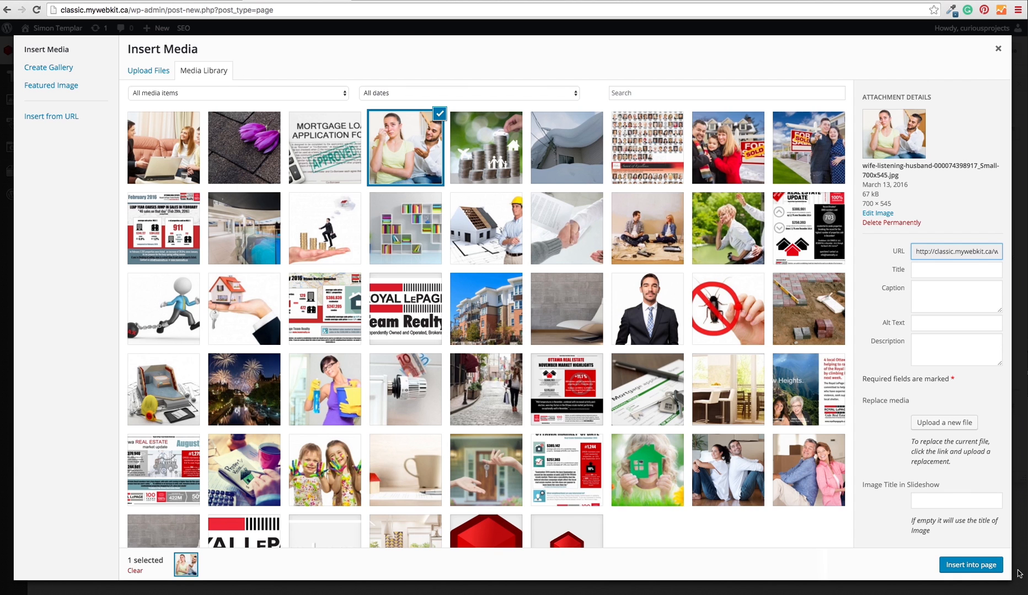
pyautogui.click(971, 565)
pyautogui.click(312, 214)
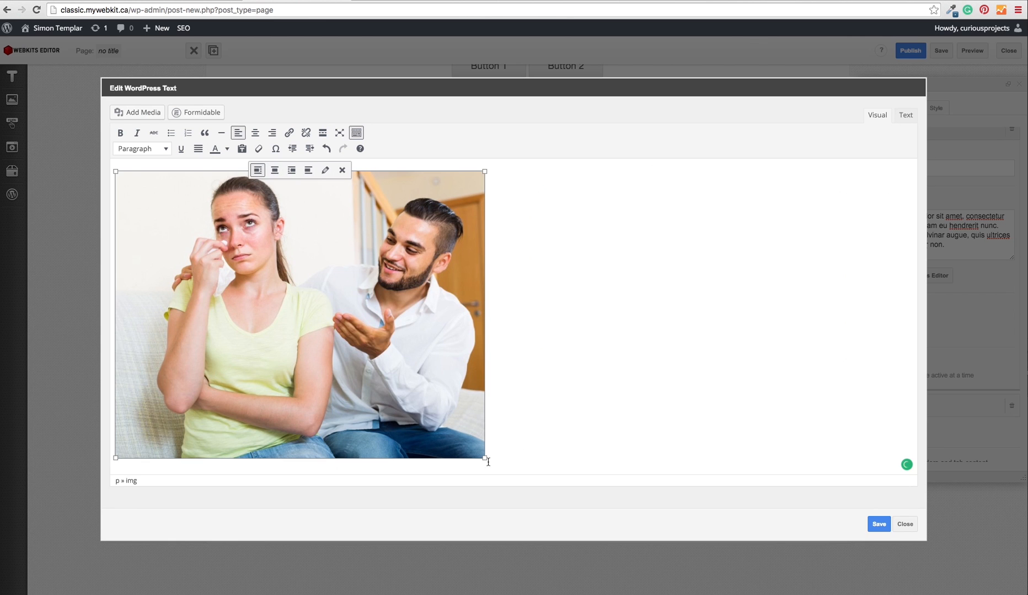
pyautogui.moveTo(488, 462); pyautogui.dragTo(220, 253)
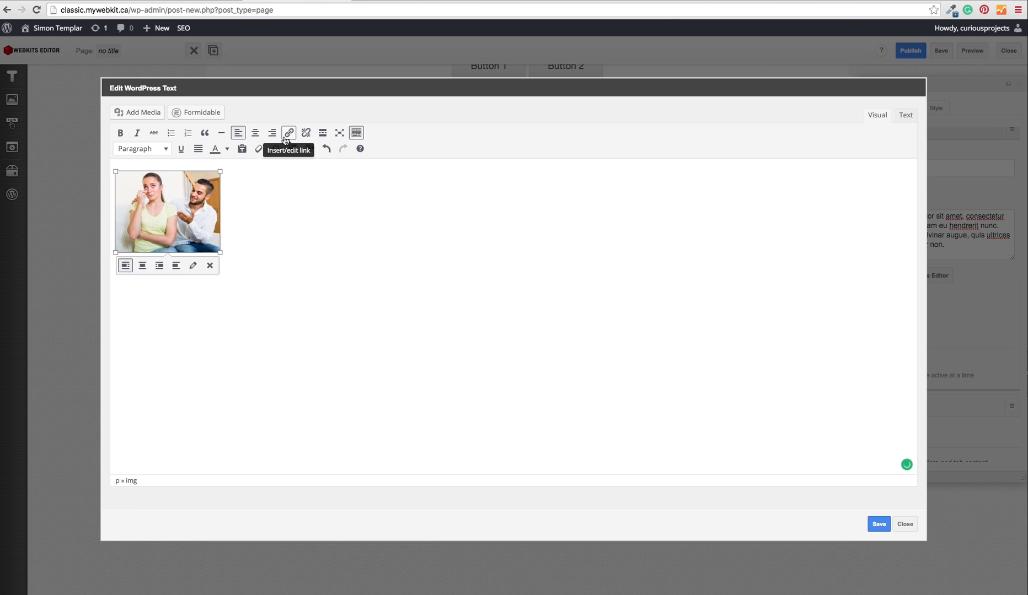
# Add three lines of filler text to the tab content: "fbjsdbfjdsfbsd", "dfkdshfd" and "f;sd".
pyautogui.click(308, 312)
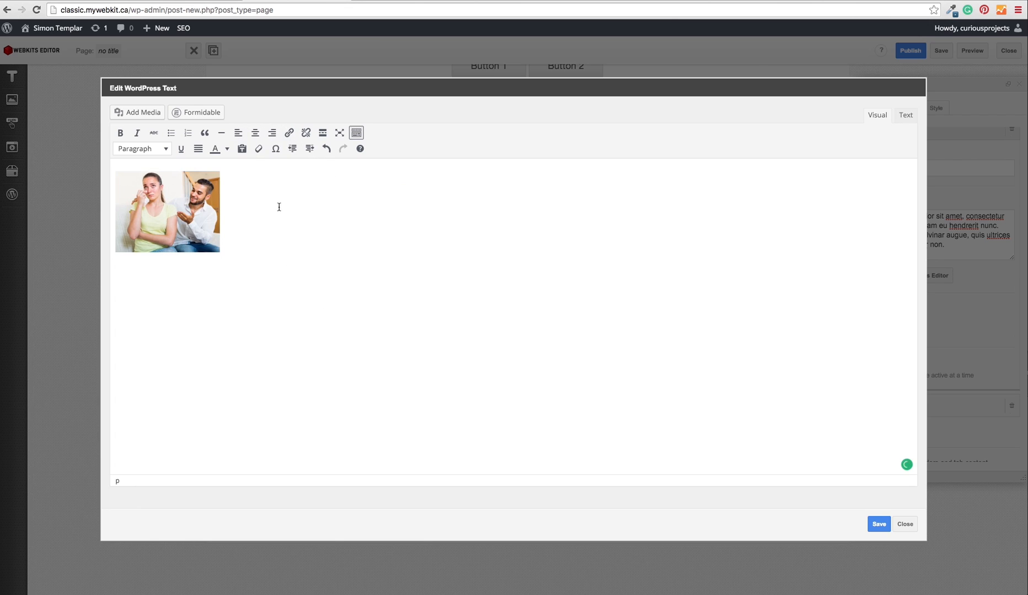
pyautogui.write('fbjsdbfjdsfbsd')
pyautogui.press('Return')
pyautogui.write('dfkdshfd')
pyautogui.press('Return')
pyautogui.write('f;sd')
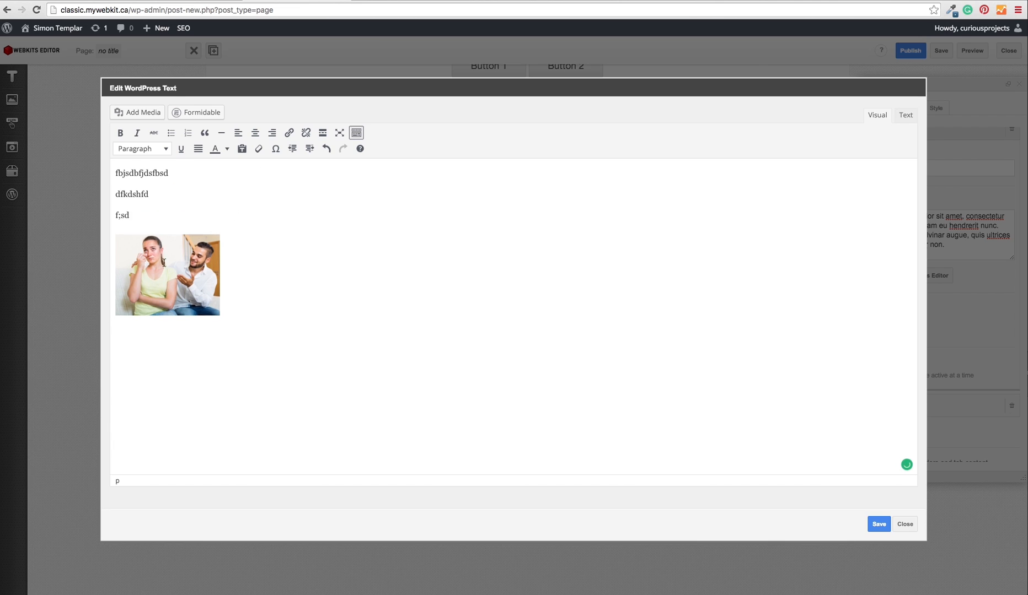
# Move the couple image to the start of the first text line and save the tab content.
pyautogui.moveTo(163, 263); pyautogui.dragTo(117, 178)
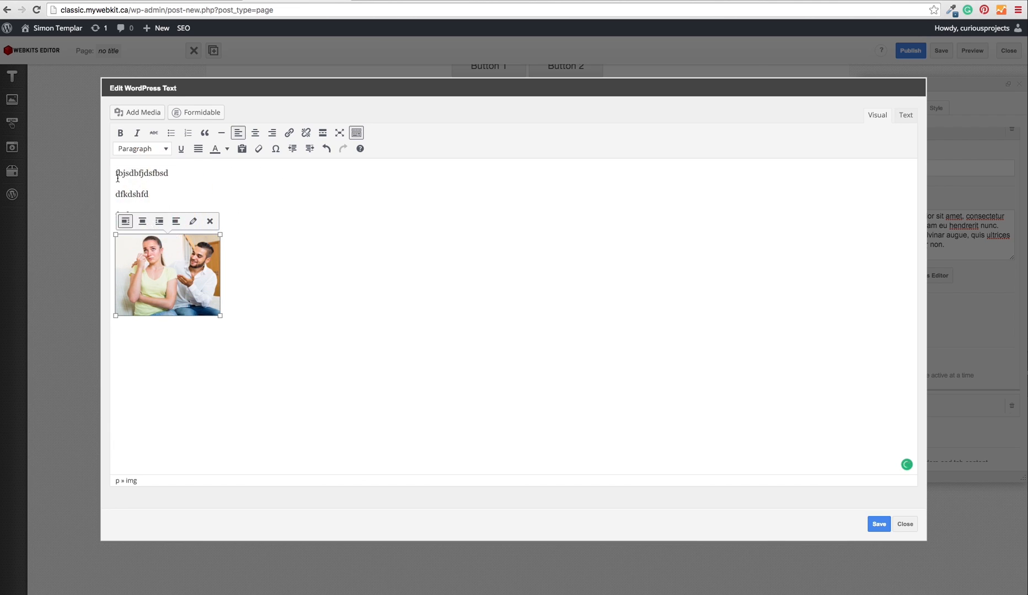
pyautogui.moveTo(136, 259); pyautogui.dragTo(116, 174)
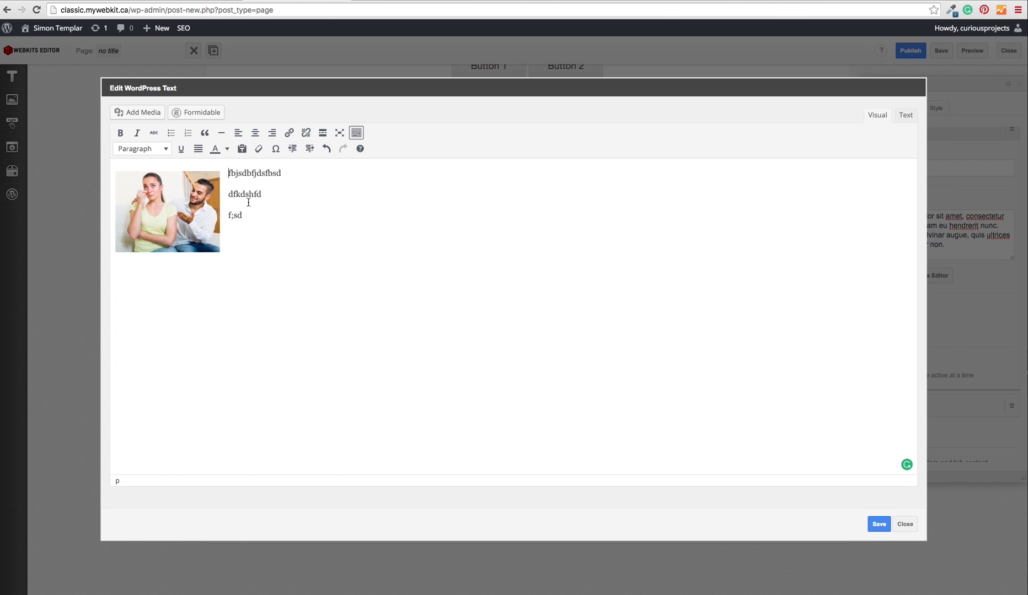
pyautogui.click(879, 524)
pyautogui.scroll(-3, 198, 415)
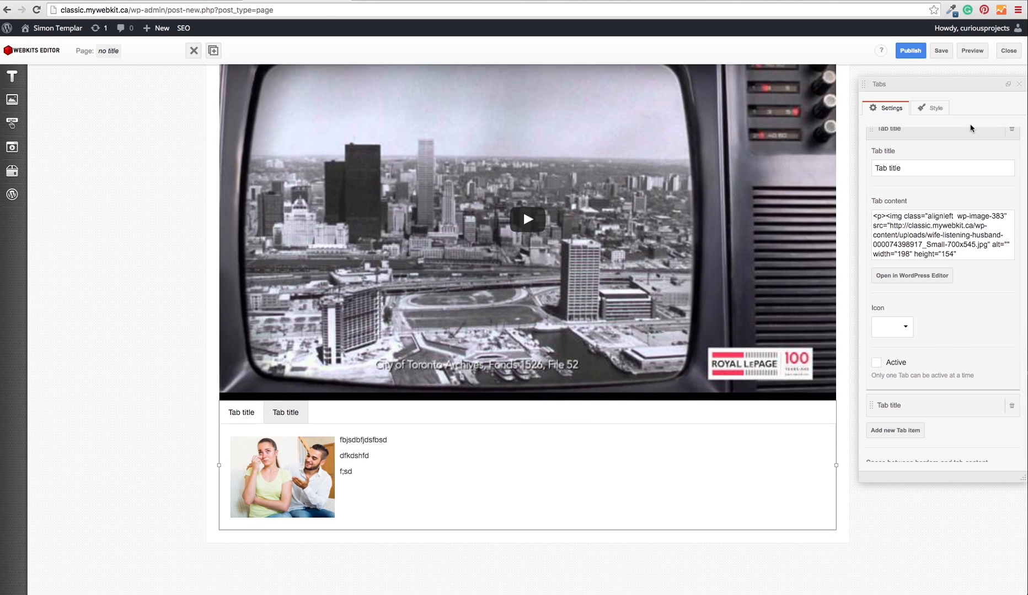
# Collapse the first tab item, look through the second one's settings and add a third tab item.
pyautogui.click(961, 136)
pyautogui.scroll(1, 957, 170)
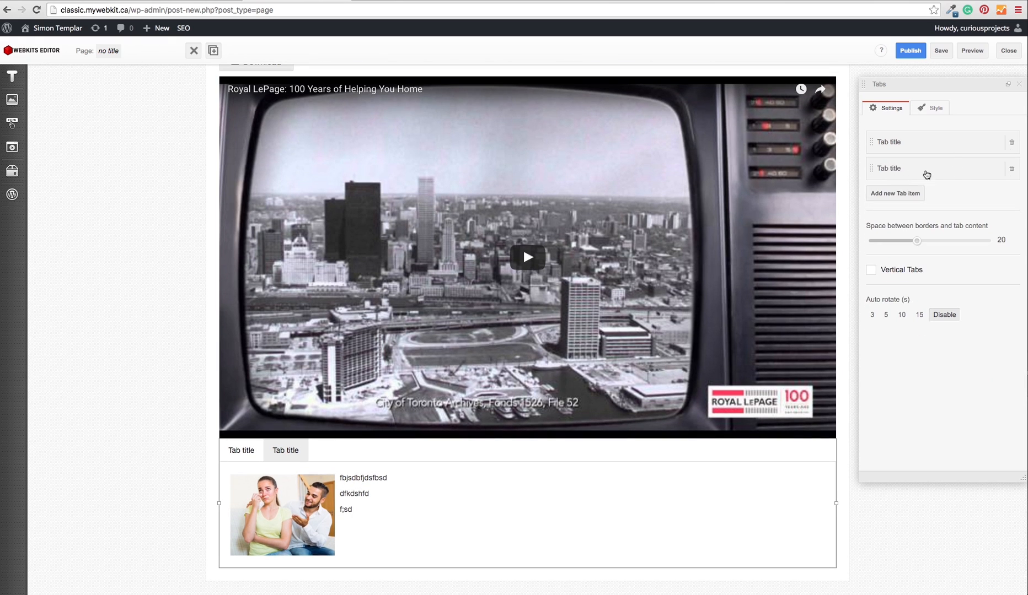
pyautogui.click(960, 174)
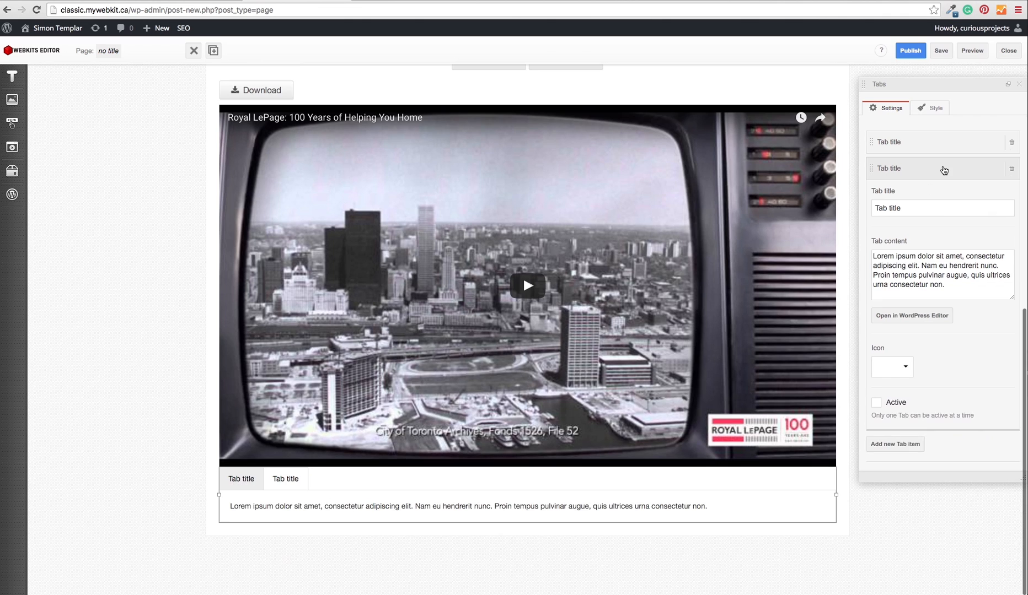
pyautogui.click(910, 173)
pyautogui.click(897, 196)
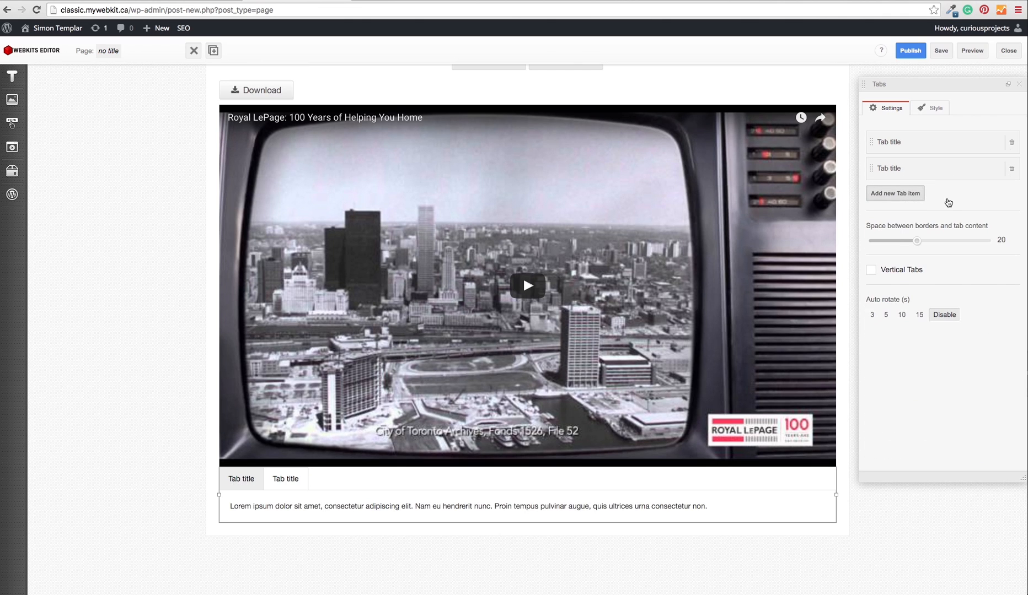
pyautogui.scroll(-1, 948, 206)
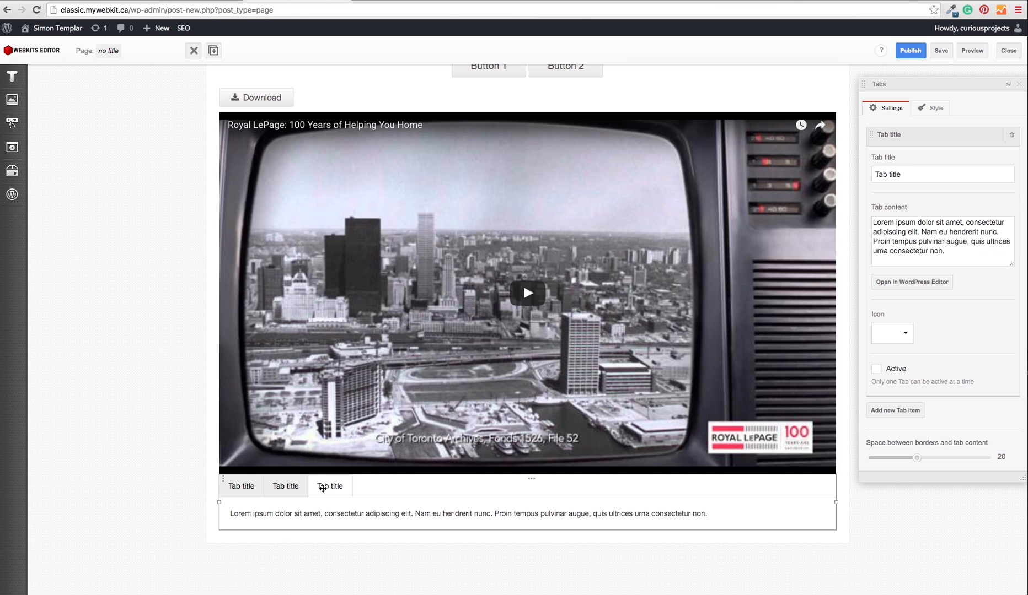
# Try out the Tabs object's border spacing, and switch Vertical Tabs on and back off.
pyautogui.scroll(-3, 954, 338)
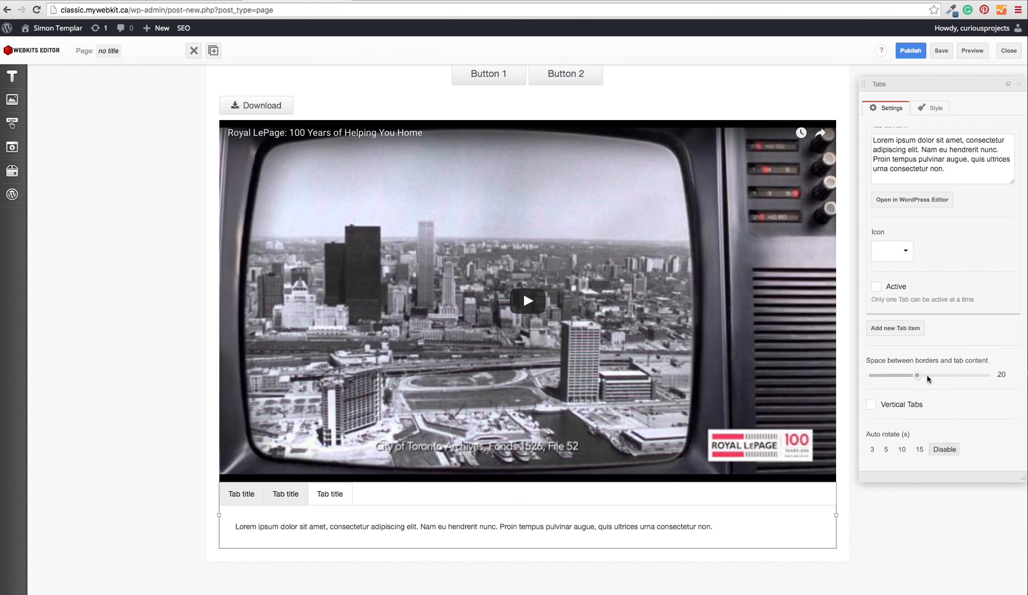
pyautogui.click(871, 406)
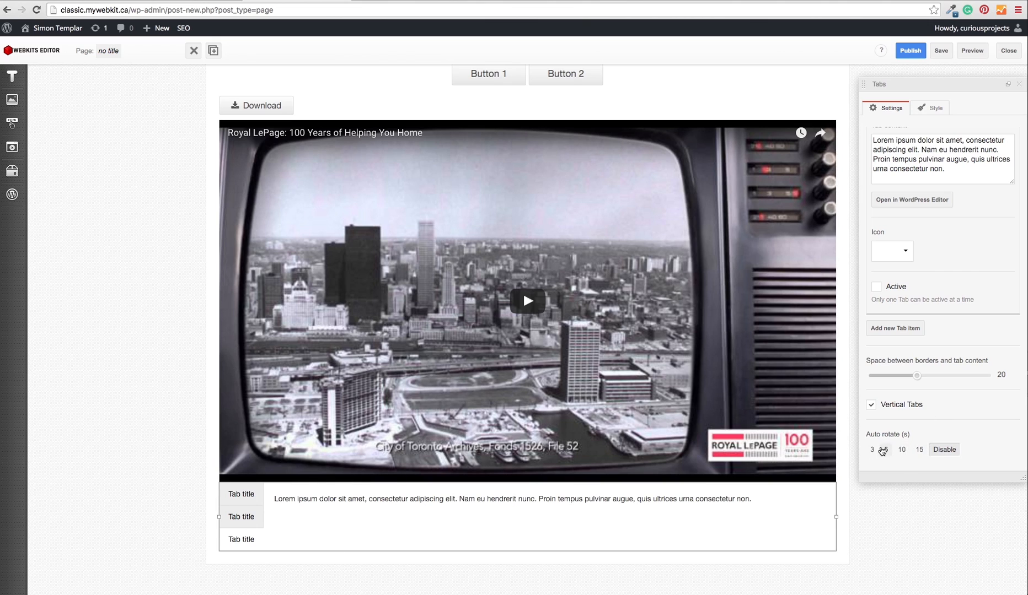
pyautogui.click(871, 406)
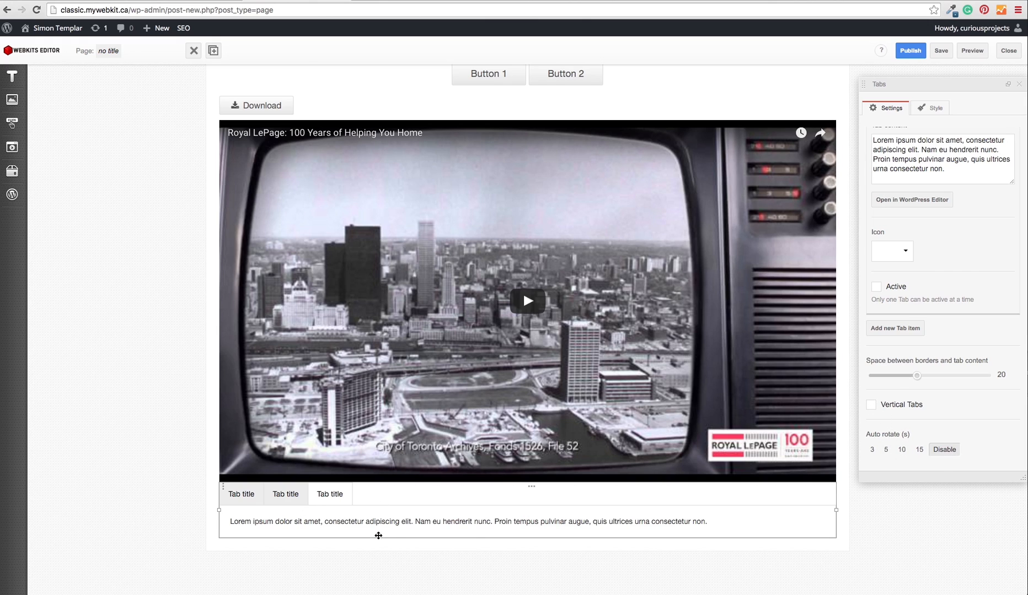
# Delete the Tabs object, the Royal LePage video and the Download button from the page.
pyautogui.click(193, 51)
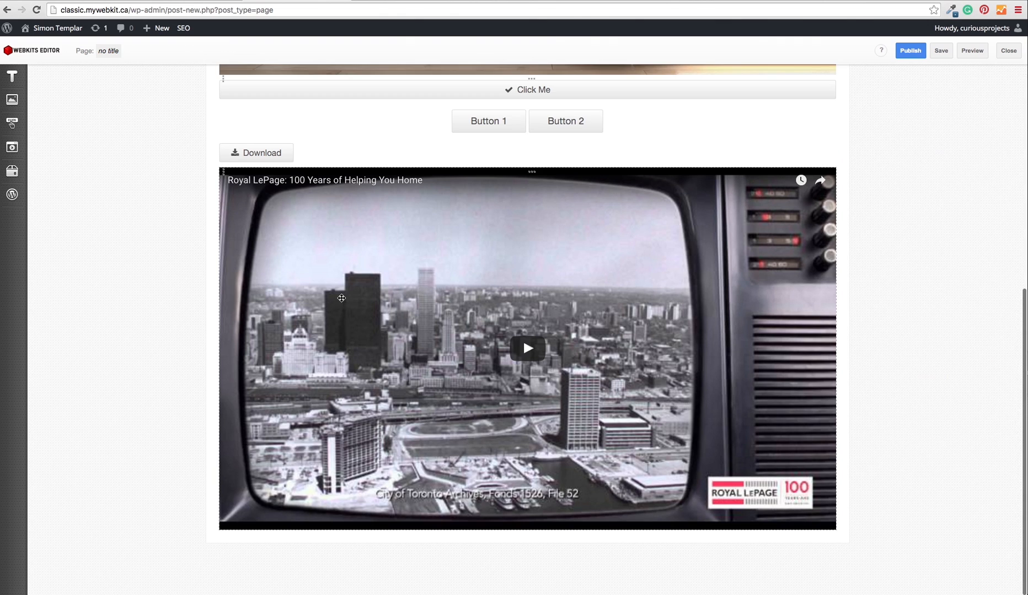
pyautogui.click(342, 298)
pyautogui.click(195, 51)
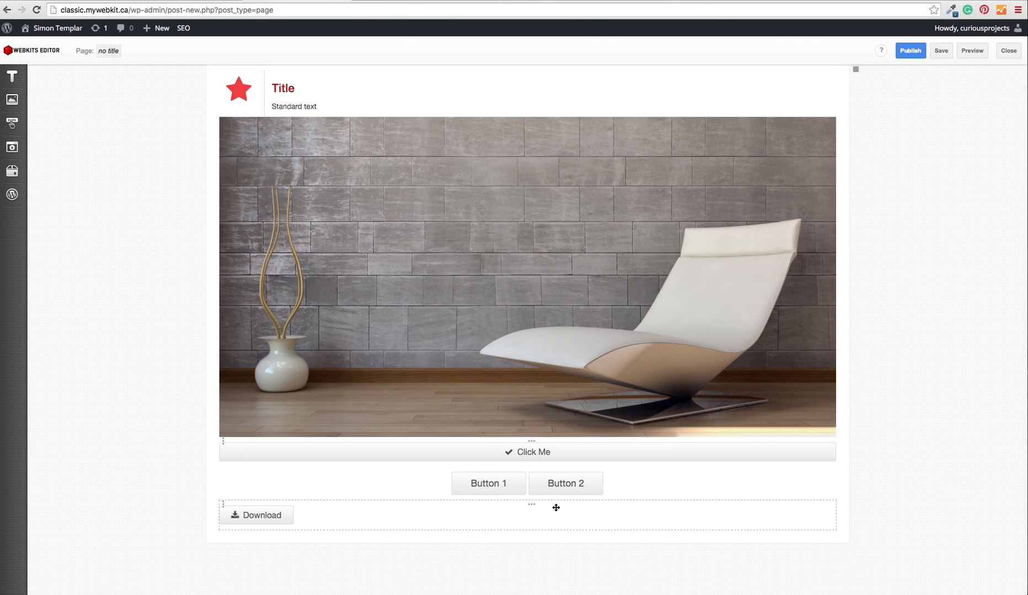
pyautogui.click(294, 517)
pyautogui.click(195, 51)
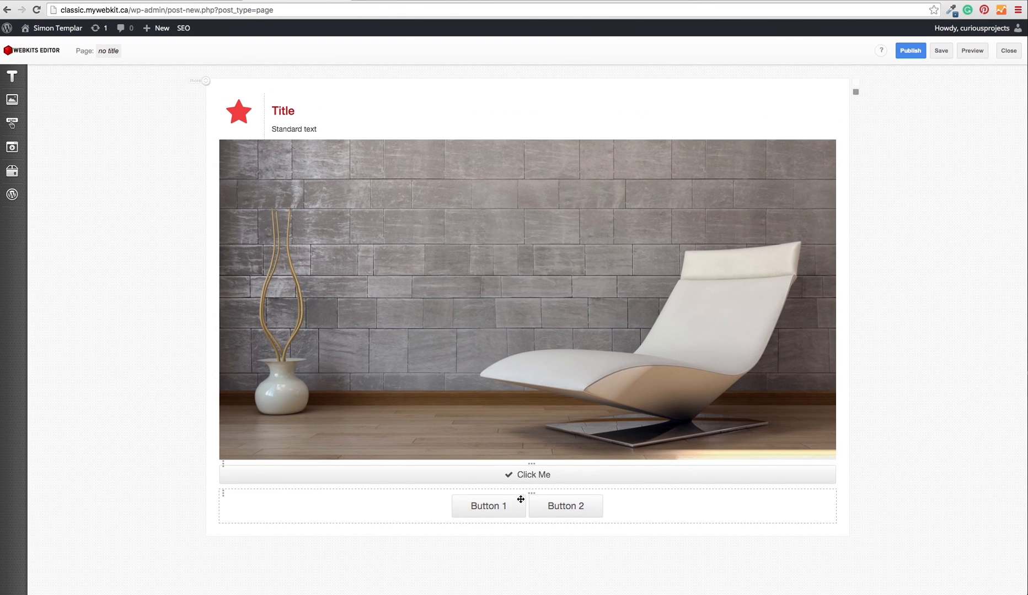
# Insert an Accordion beneath Button 1 and Button 2 and look at the settings of both its sections.
pyautogui.moveTo(12, 171)
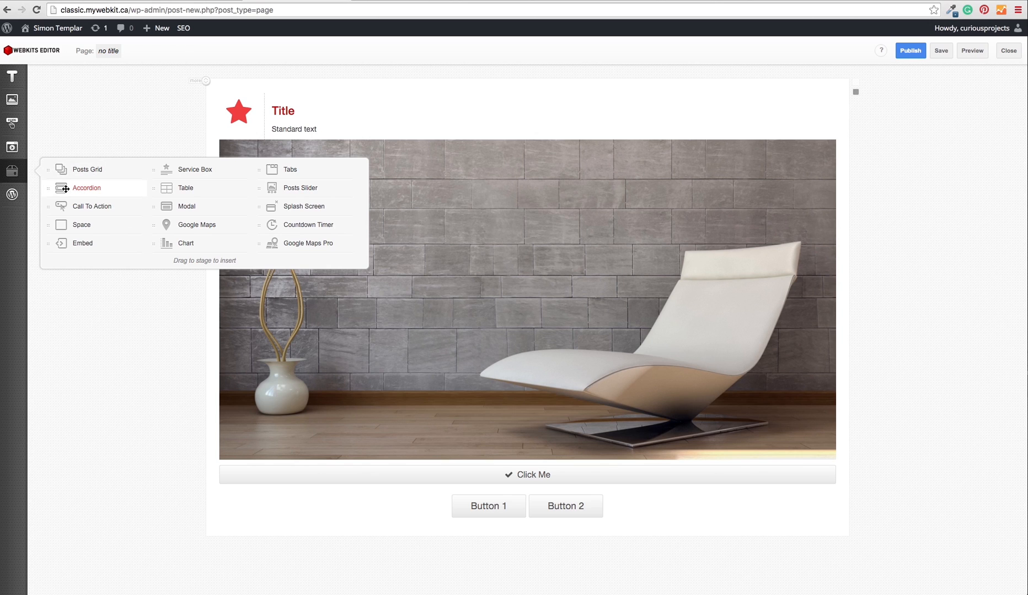
pyautogui.moveTo(60, 188); pyautogui.dragTo(431, 537)
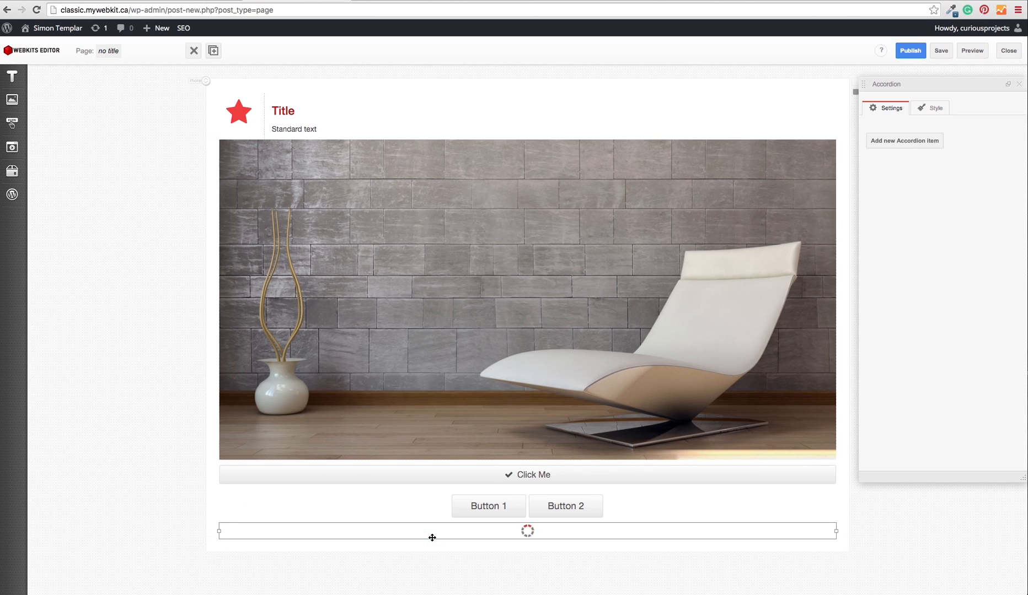
pyautogui.scroll(-1, 166, 477)
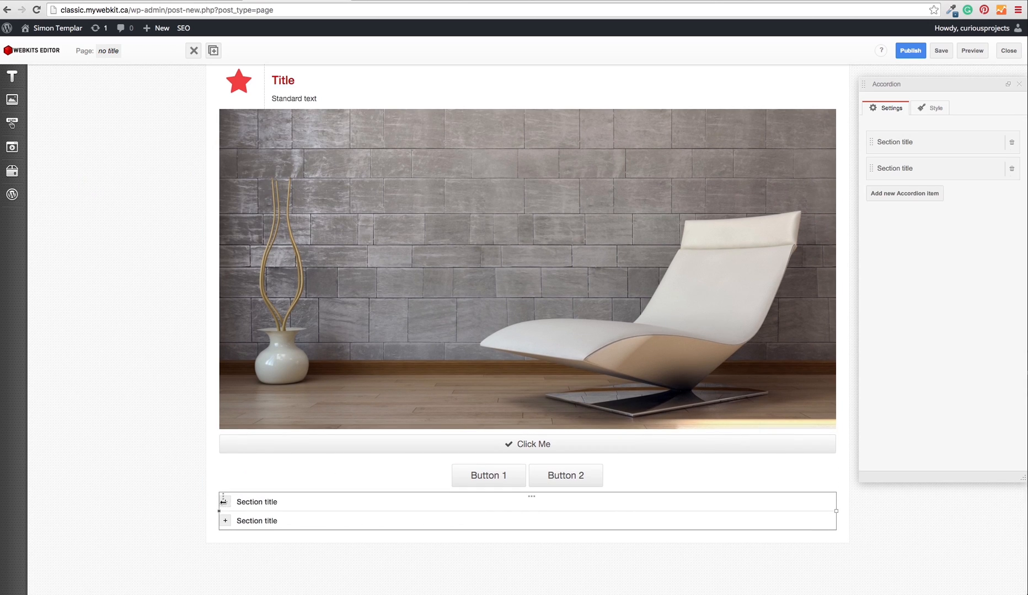
pyautogui.click(933, 144)
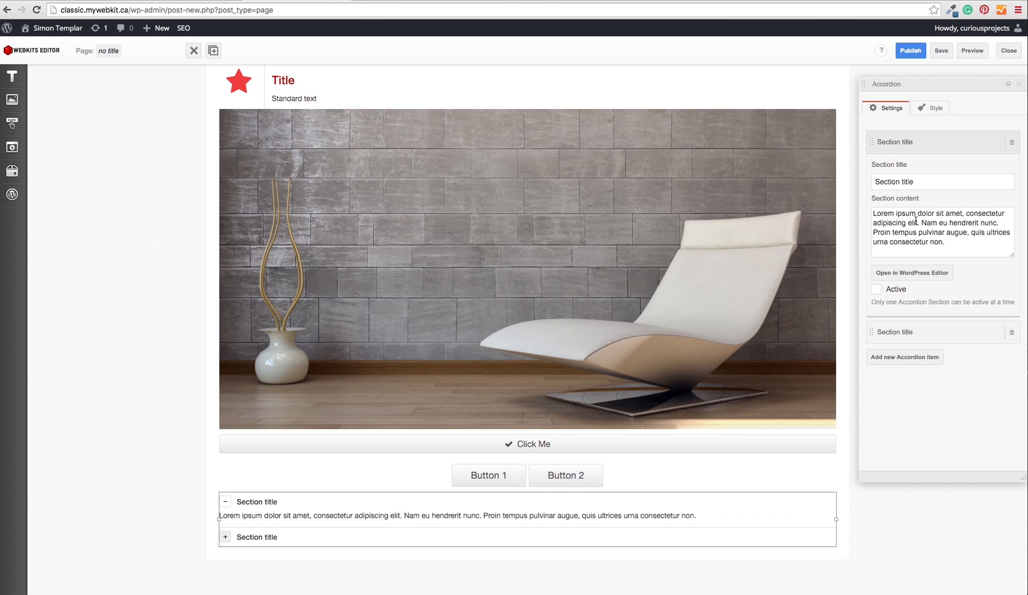
pyautogui.click(910, 333)
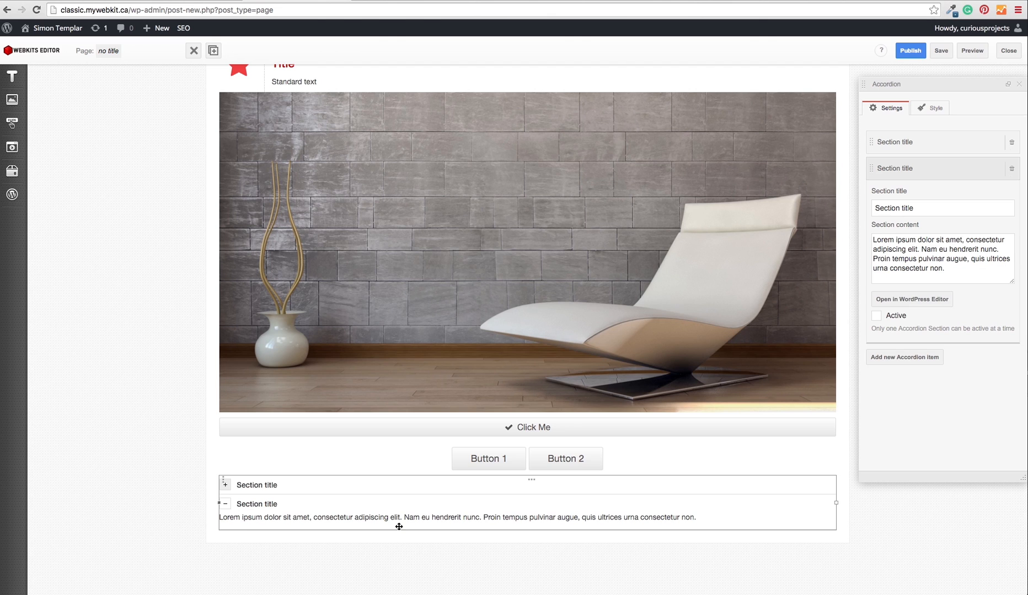
# Narrow the Accordion to about a third of the page width, then preview the page and expand the first section.
pyautogui.moveTo(839, 503); pyautogui.dragTo(415, 512)
pyautogui.click(971, 51)
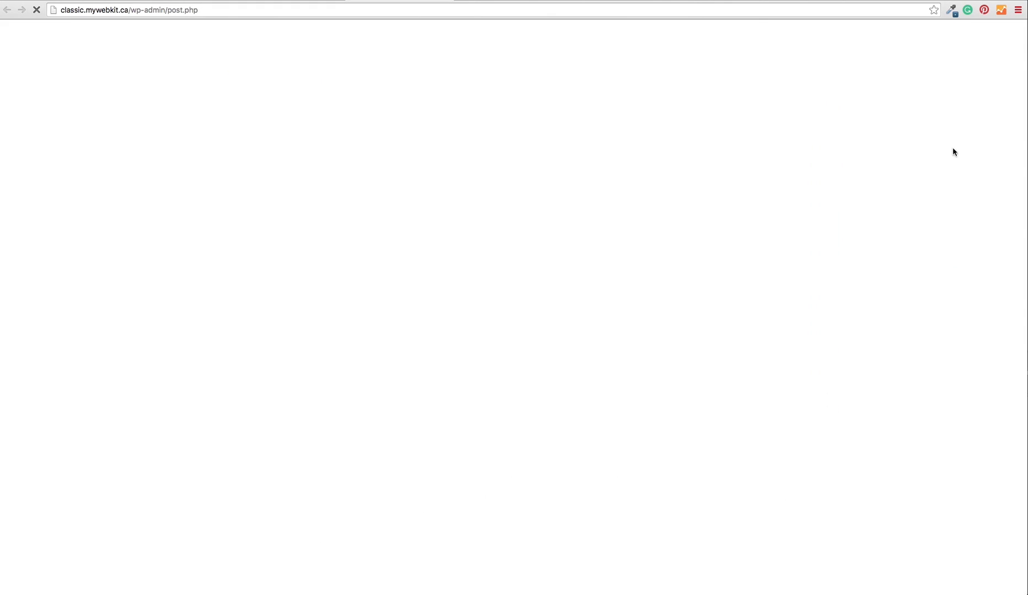
pyautogui.scroll(-4, 157, 373)
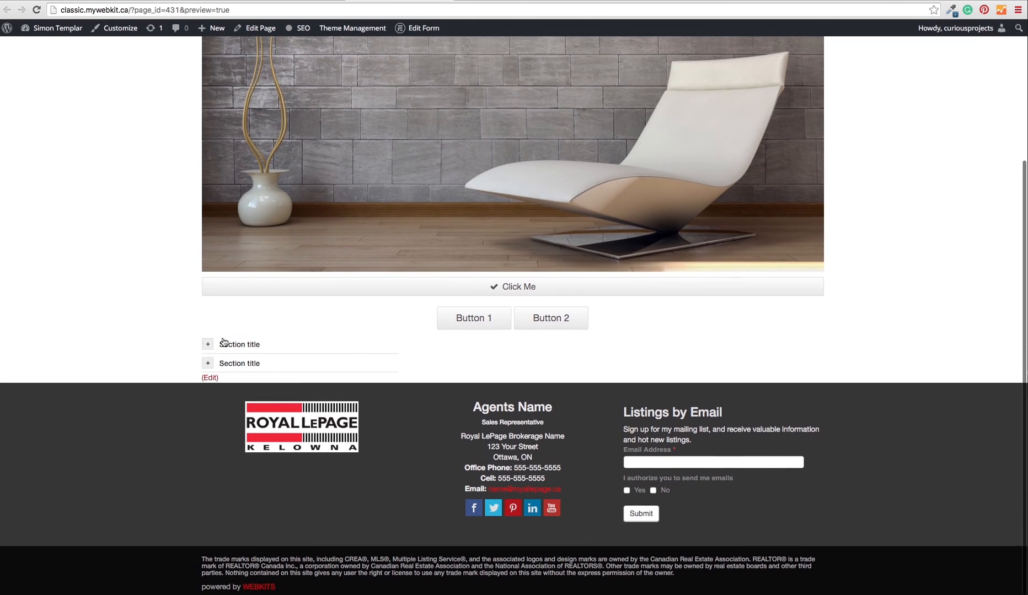
pyautogui.click(207, 344)
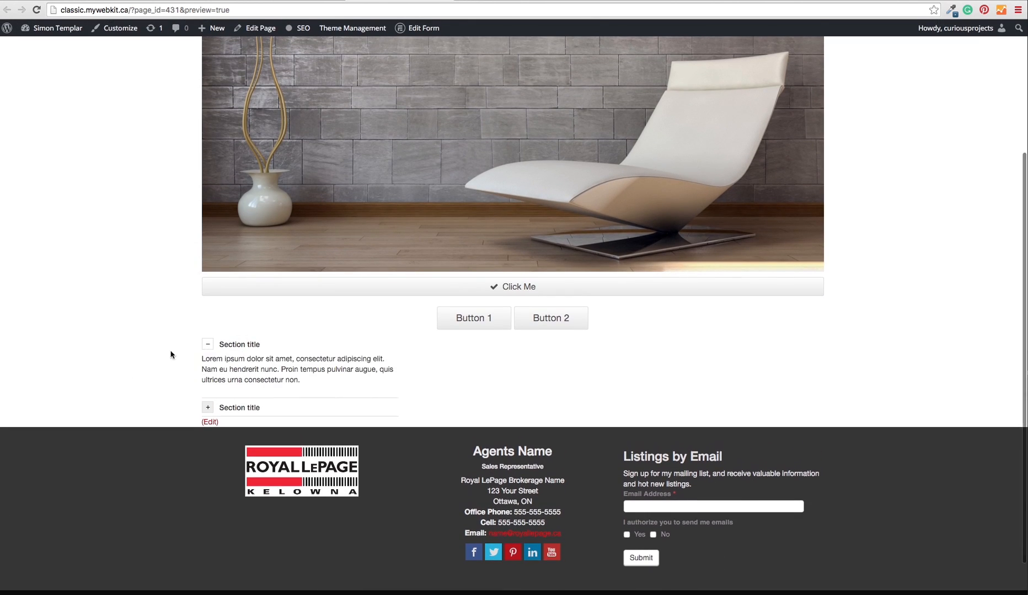
# Switch between the Accordion's two sections in the page preview, collapse both, and return to the editor.
pyautogui.click(207, 344)
pyautogui.click(204, 364)
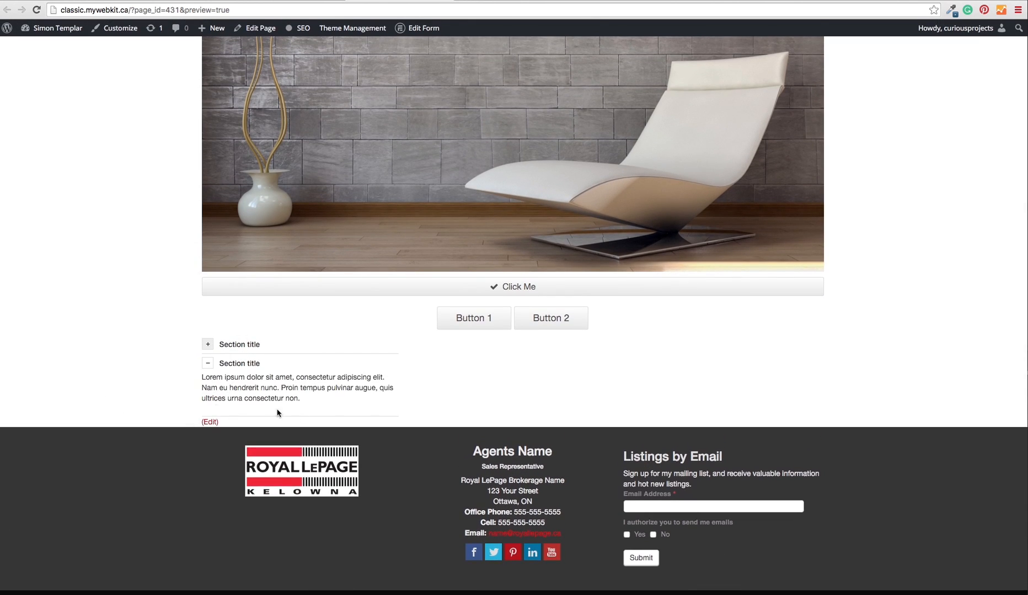
pyautogui.click(216, 370)
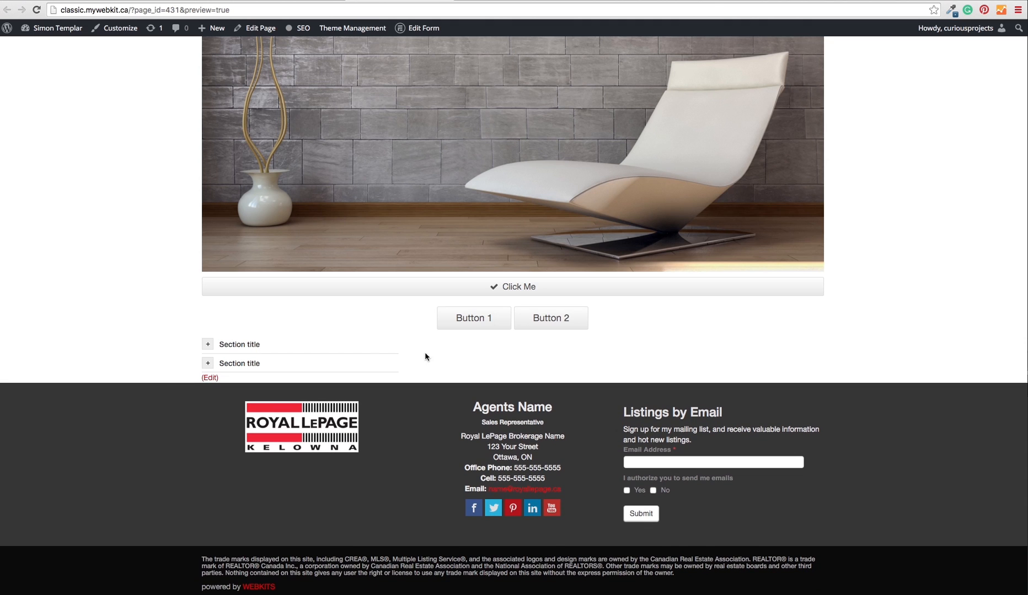
pyautogui.scroll(1, 892, 113)
pyautogui.scroll(4, 894, 117)
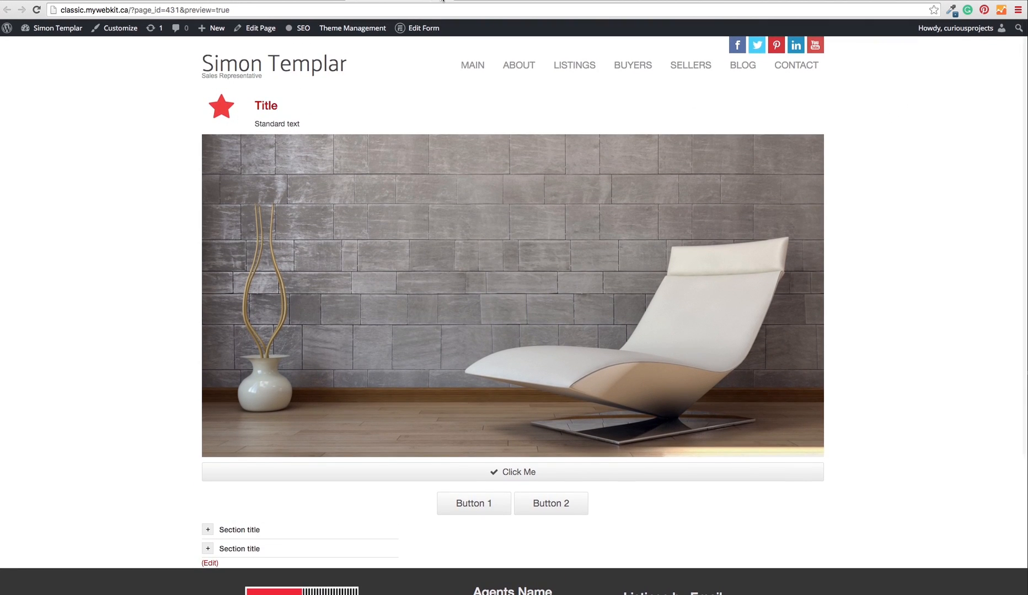
pyautogui.click(441, 1)
# Insert a Table beside the Accordion and move its settings window clear of the table.
pyautogui.moveTo(11, 174)
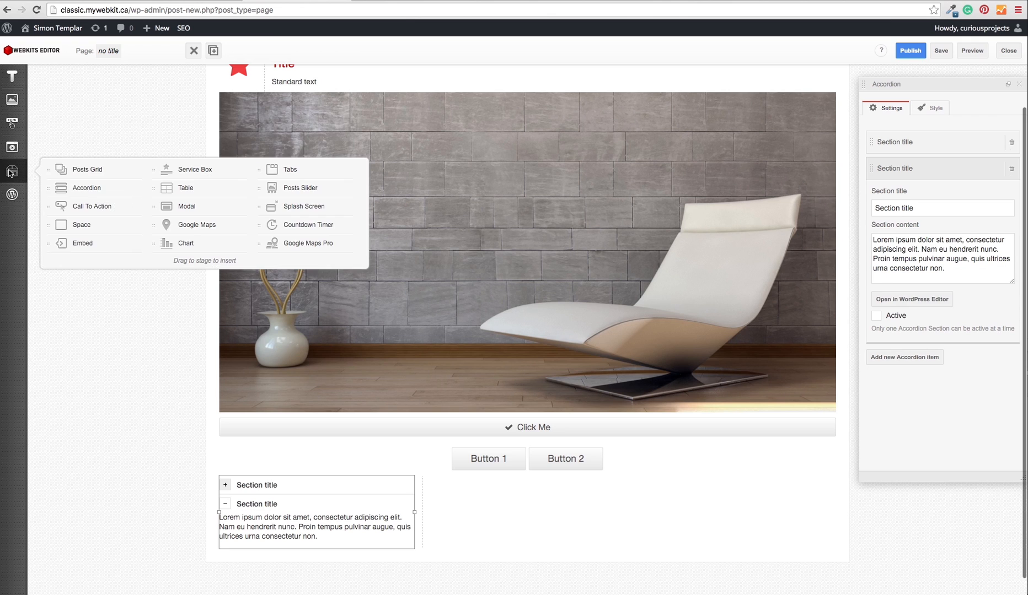
pyautogui.moveTo(168, 190); pyautogui.dragTo(563, 517)
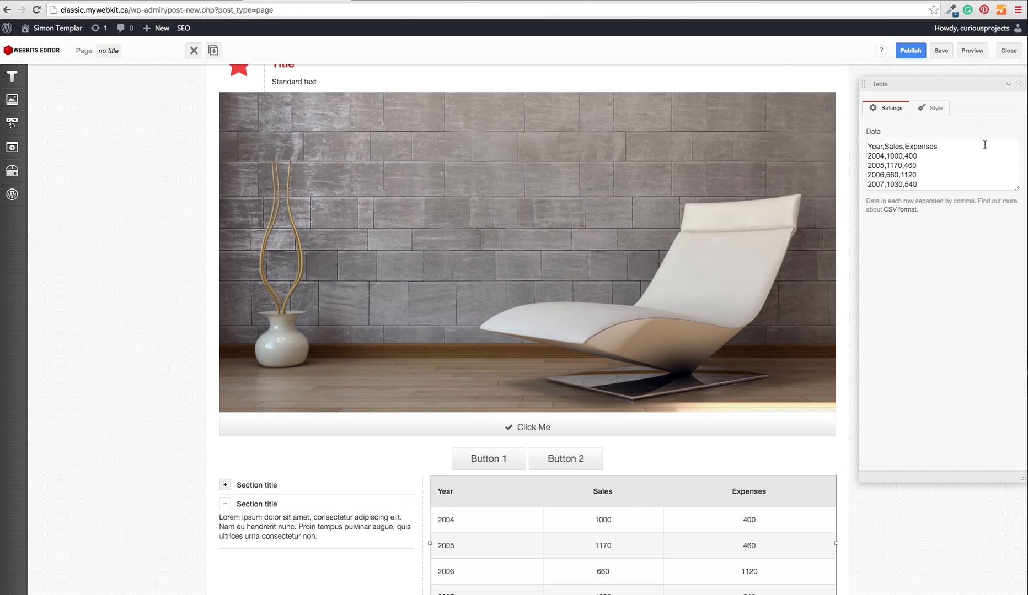
pyautogui.moveTo(969, 86); pyautogui.dragTo(199, 192)
pyautogui.scroll(-3, 937, 317)
pyautogui.scroll(2, 673, 83)
pyautogui.scroll(-2, 910, 356)
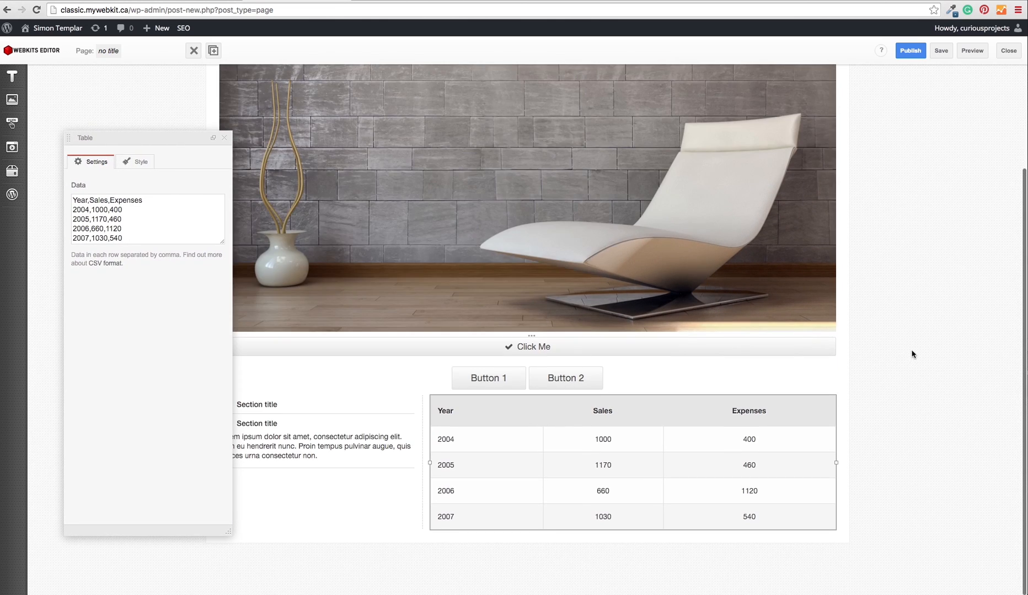
# Enlarge the Table's data field and widen its settings window, then review the comma-separated sample data.
pyautogui.moveTo(224, 244); pyautogui.dragTo(215, 303)
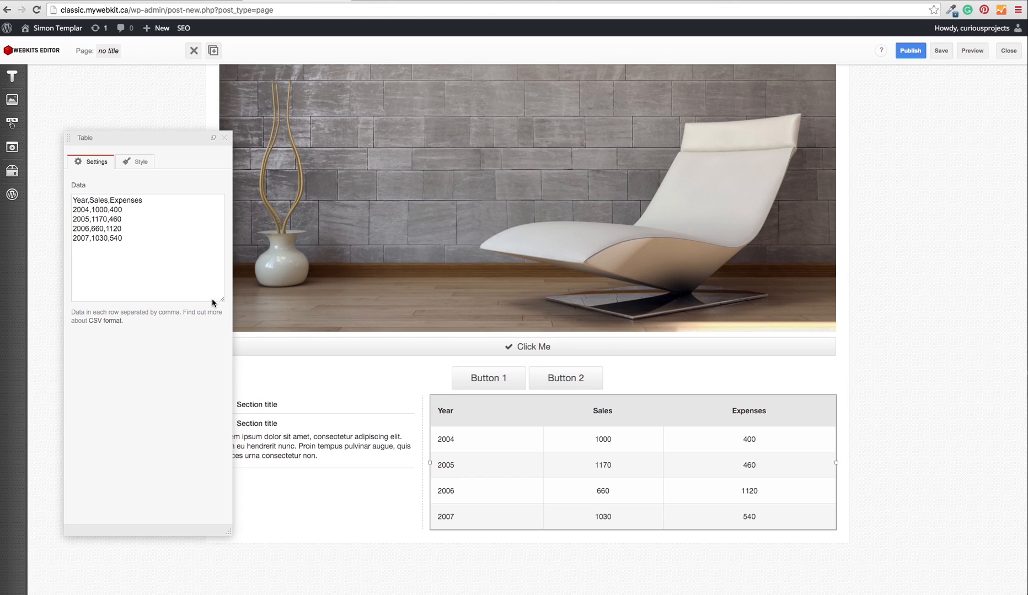
pyautogui.moveTo(231, 534); pyautogui.dragTo(333, 392)
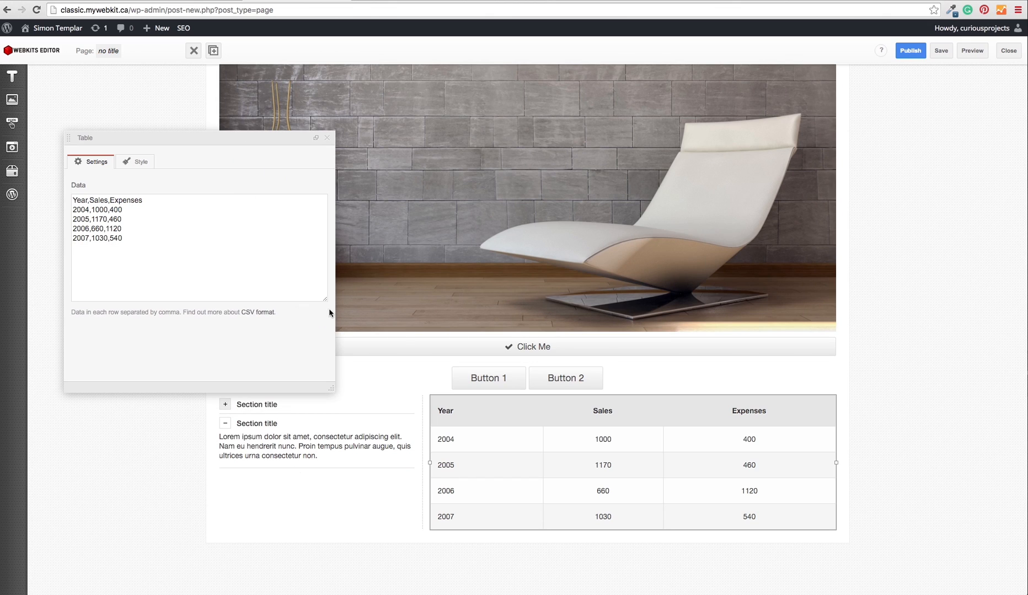
pyautogui.moveTo(326, 301); pyautogui.dragTo(325, 311)
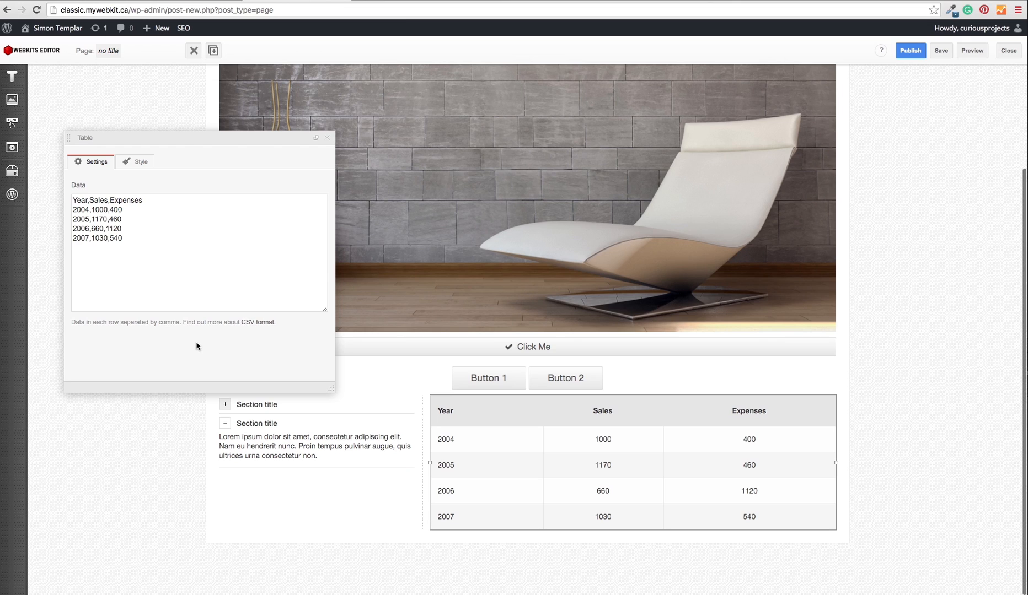
pyautogui.moveTo(74, 199); pyautogui.dragTo(138, 238)
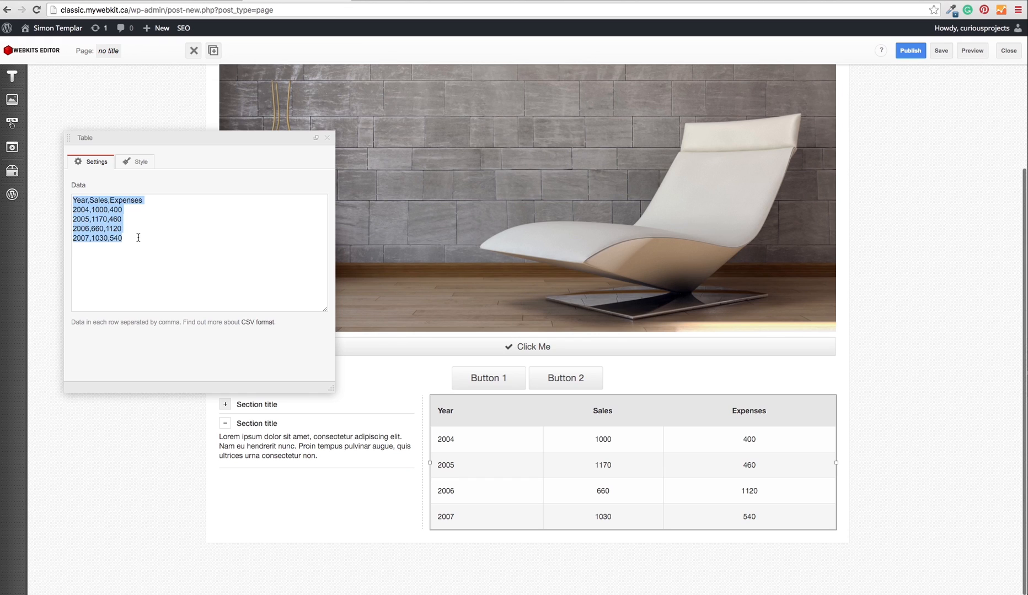
pyautogui.click(138, 238)
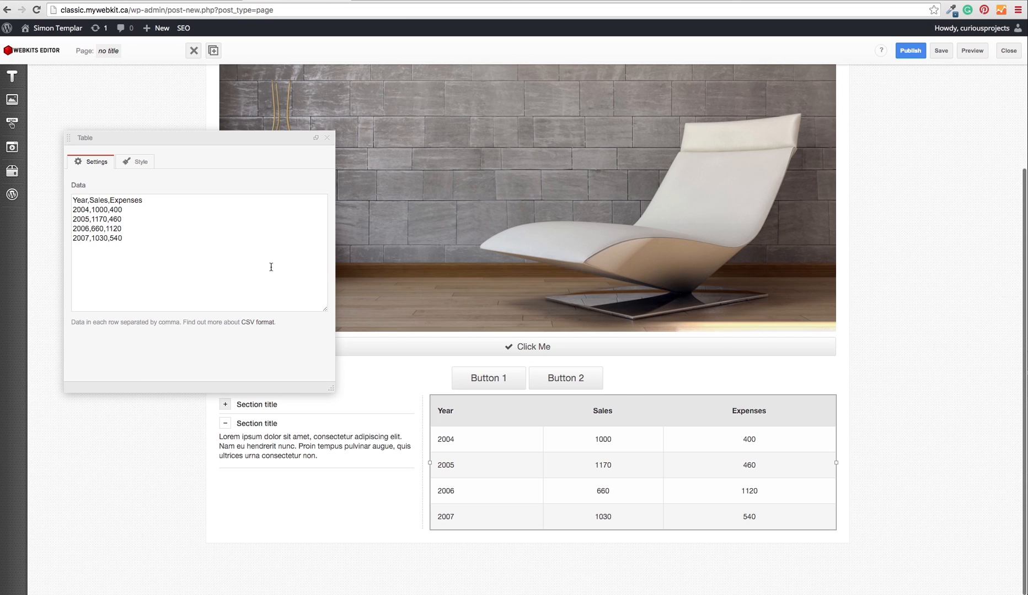
# Rename the Table's column headings to Room, Level and Dimensions.
pyautogui.moveTo(88, 201); pyautogui.dragTo(60, 200)
pyautogui.press('BackSpace')
pyautogui.write('Room')
pyautogui.moveTo(95, 201); pyautogui.dragTo(112, 199)
pyautogui.write('Level')
pyautogui.moveTo(114, 201); pyautogui.dragTo(148, 201)
pyautogui.write('Dimensions')
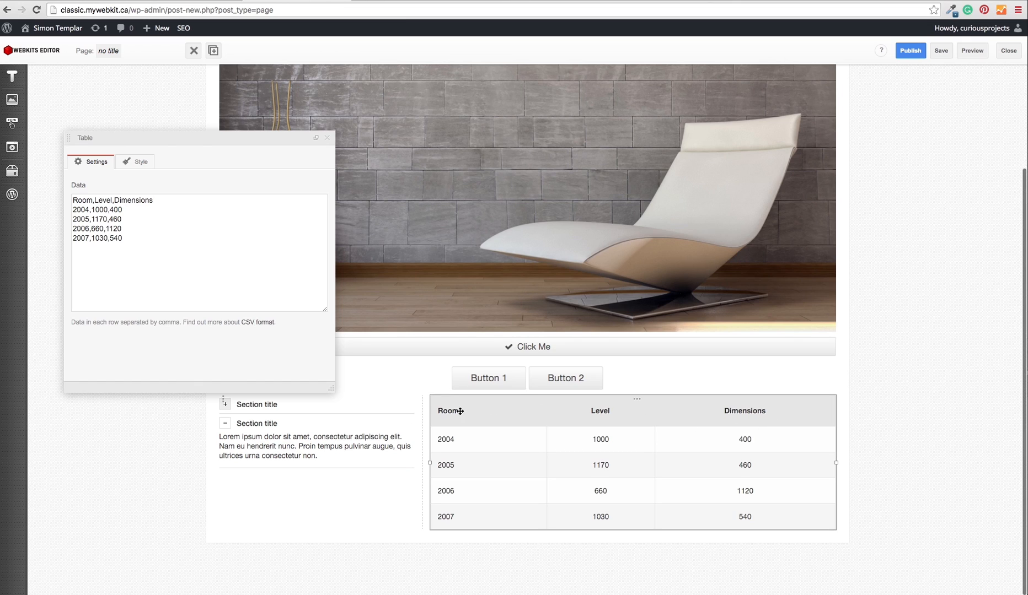
# Replace the 2004 row of the Table's data with Bedroom, First Floor, 11x14.
pyautogui.moveTo(89, 209); pyautogui.dragTo(63, 209)
pyautogui.write('Bedroom')
pyautogui.press('BackSpace')
pyautogui.press('BackSpace')
pyautogui.press('BackSpace')
pyautogui.press('BackSpace')
pyautogui.write('First Floor')
pyautogui.press('BackSpace')
pyautogui.press('BackSpace')
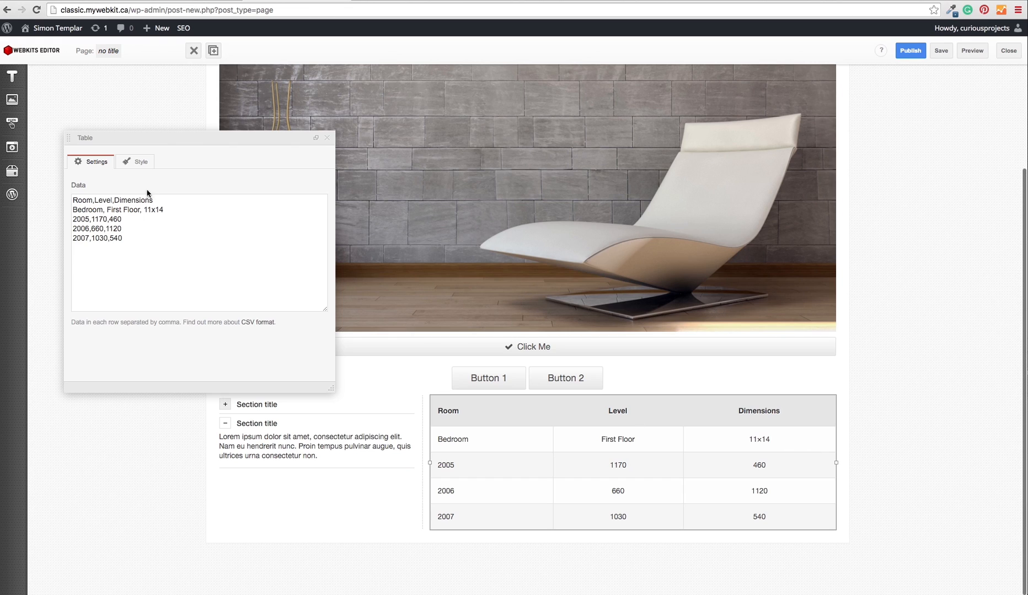
# Change the Bedroom row's dimensions to $100,000, enclosed in quotation marks to keep it in one cell, and close the Table settings.
pyautogui.moveTo(145, 211); pyautogui.dragTo(166, 210)
pyautogui.write('$100,000')
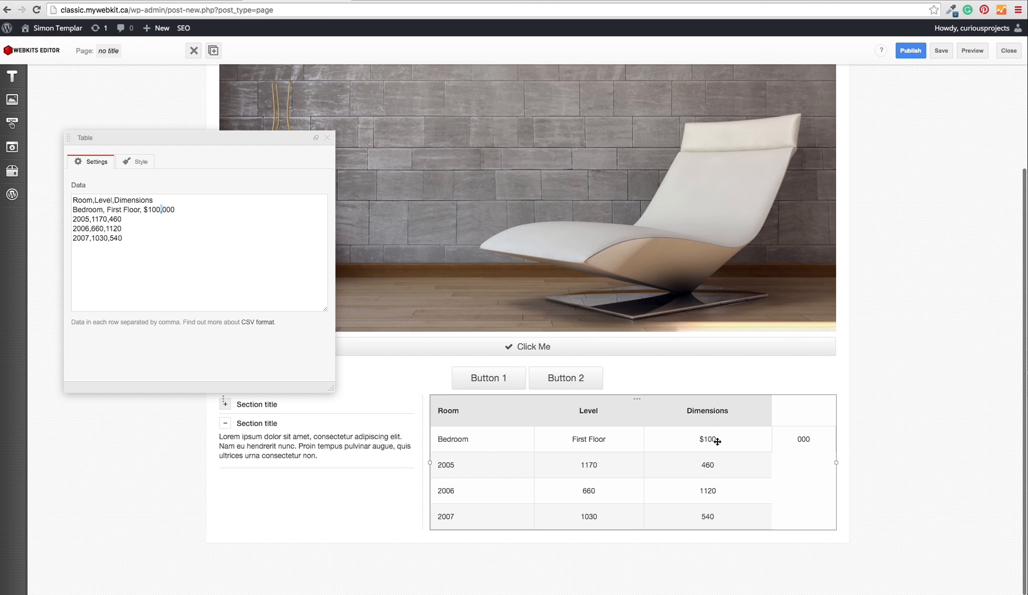
pyautogui.doubleClick(165, 210)
pyautogui.click(158, 231)
pyautogui.write('"')
pyautogui.click(230, 364)
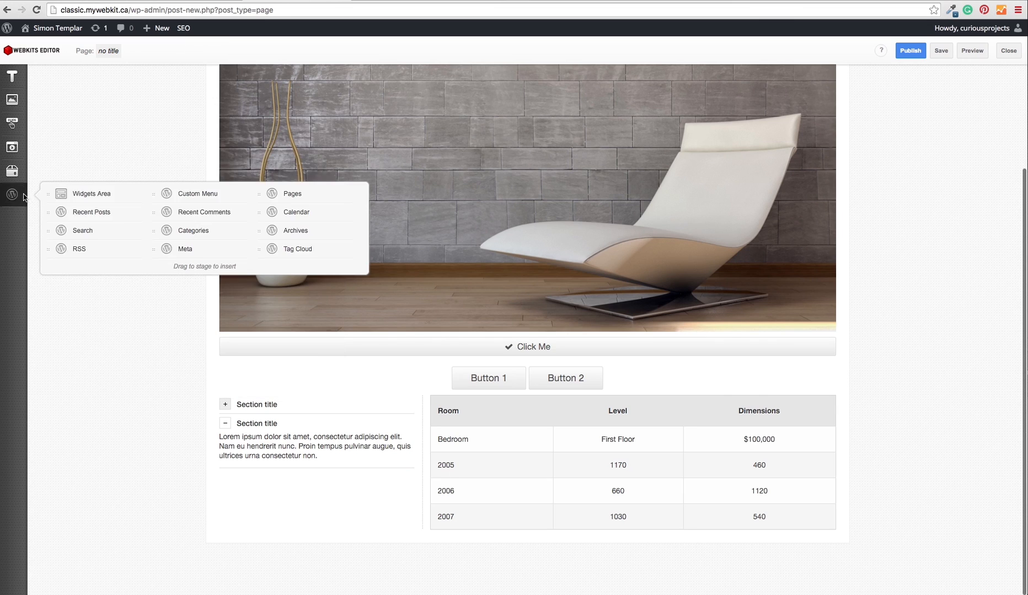
# Insert a Call To Action under the Accordion and move it into its own full-width row beneath the Accordion and Table.
pyautogui.moveTo(13, 172)
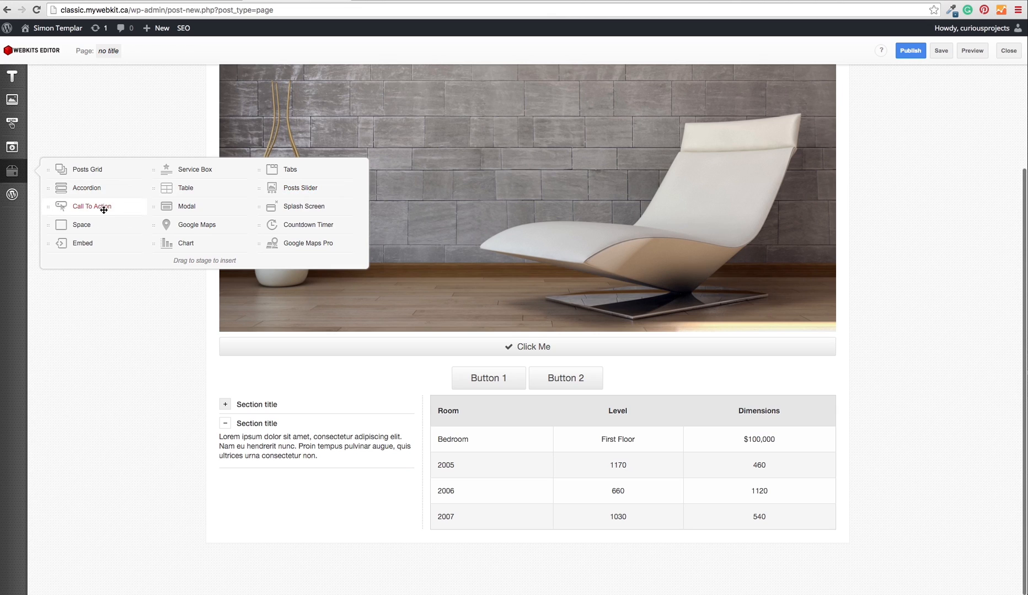
pyautogui.moveTo(104, 210); pyautogui.dragTo(352, 491)
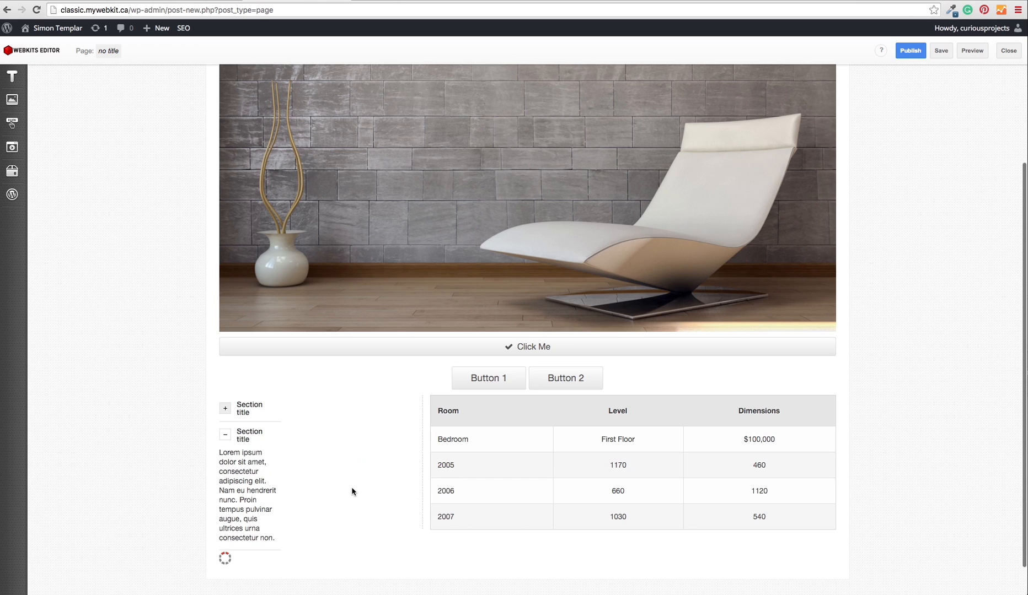
pyautogui.scroll(-4, 186, 500)
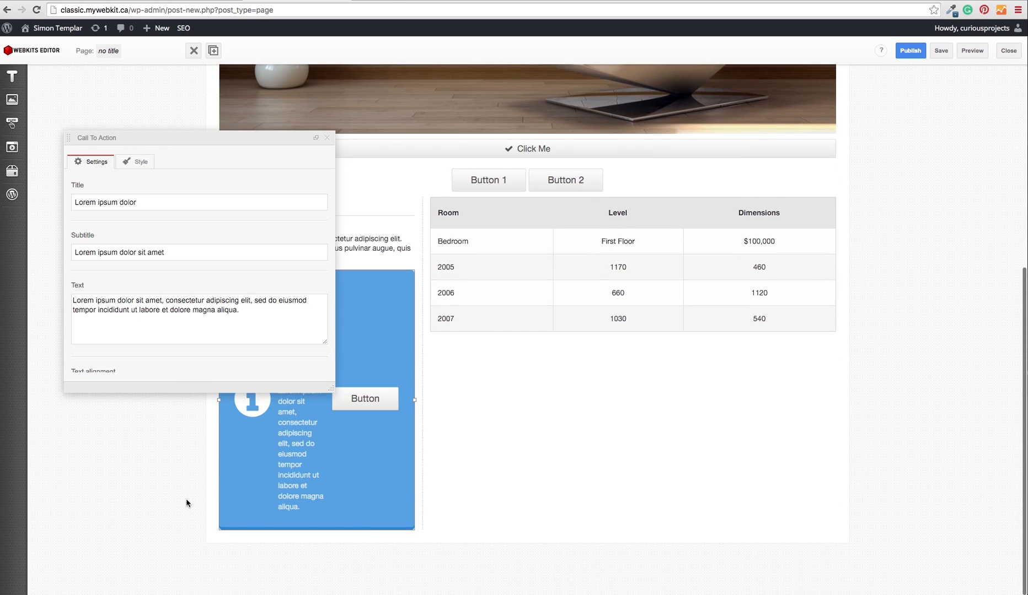
pyautogui.moveTo(260, 142); pyautogui.dragTo(995, 174)
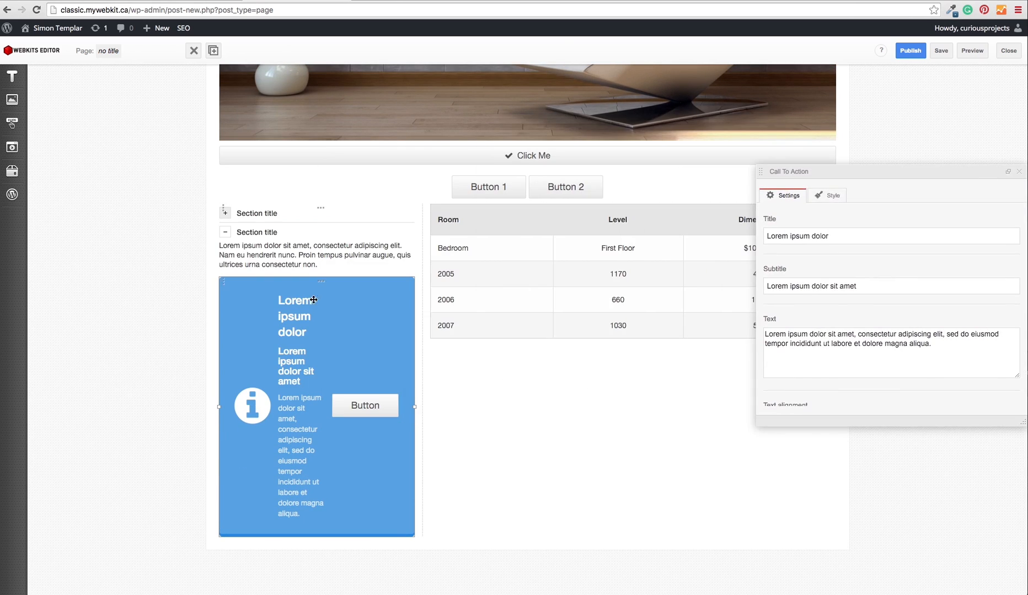
pyautogui.moveTo(321, 291); pyautogui.dragTo(456, 556)
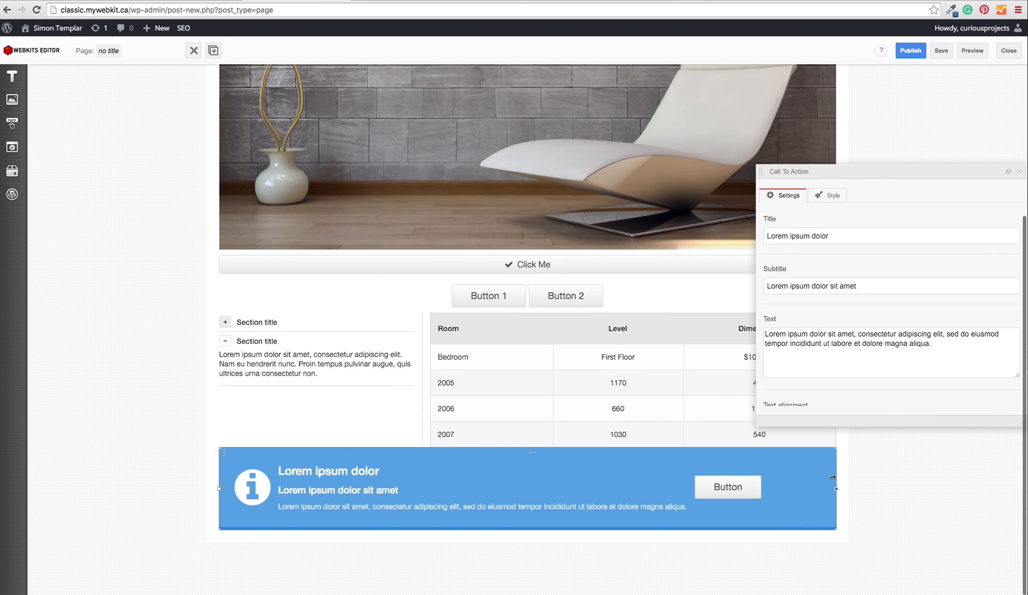
pyautogui.moveTo(837, 490); pyautogui.dragTo(870, 495)
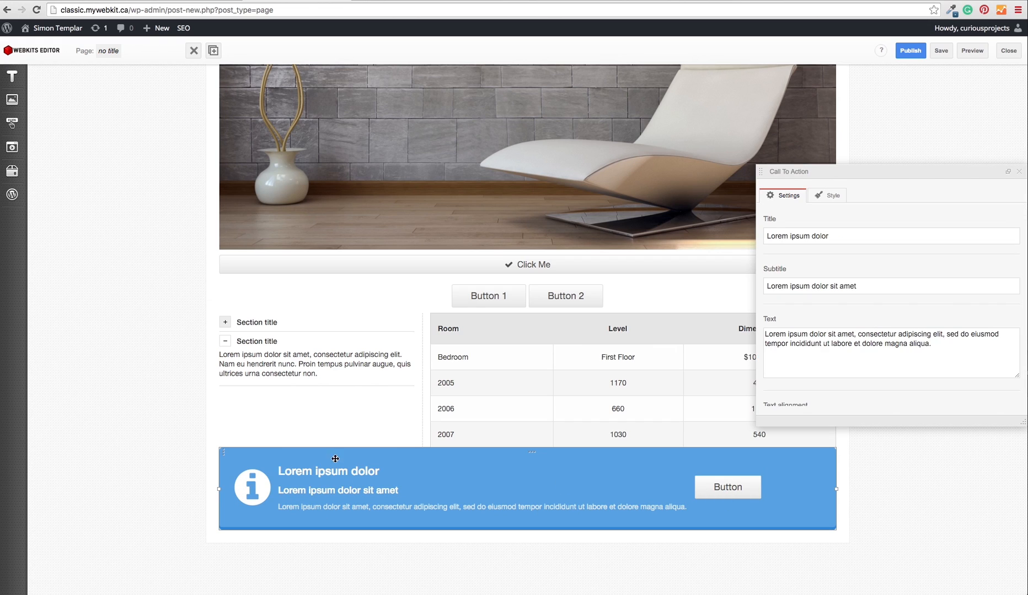
# Set the Call To Action's style to Flat and look through its margin and button settings.
pyautogui.click(841, 194)
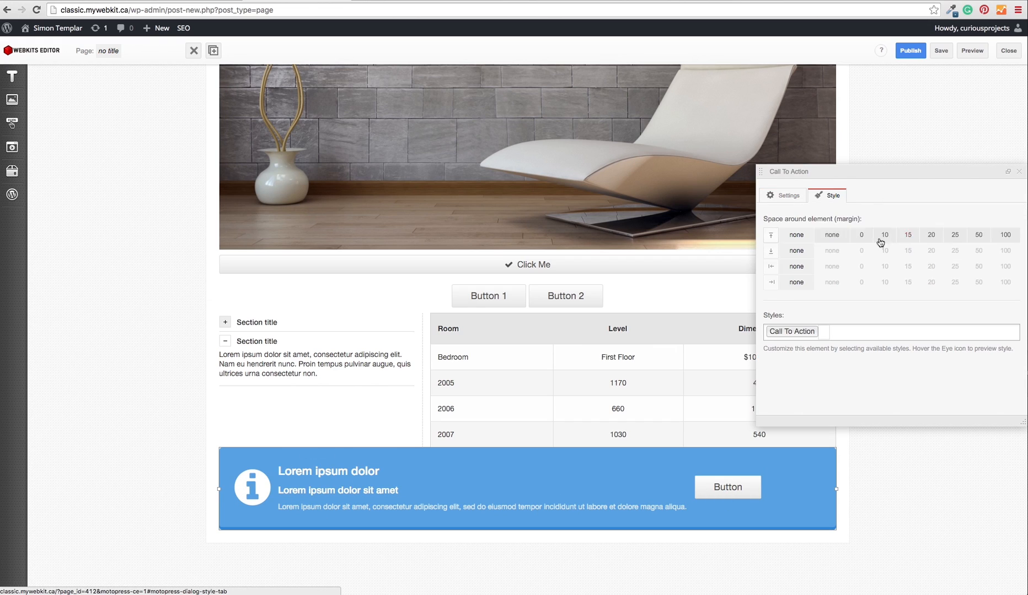
pyautogui.click(789, 196)
pyautogui.scroll(-5, 844, 317)
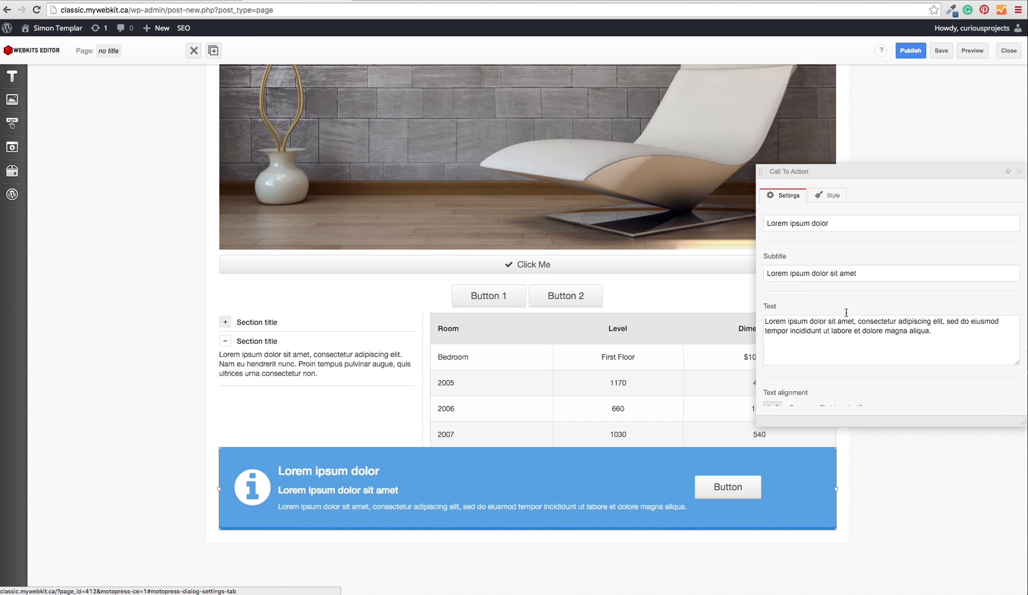
pyautogui.click(840, 255)
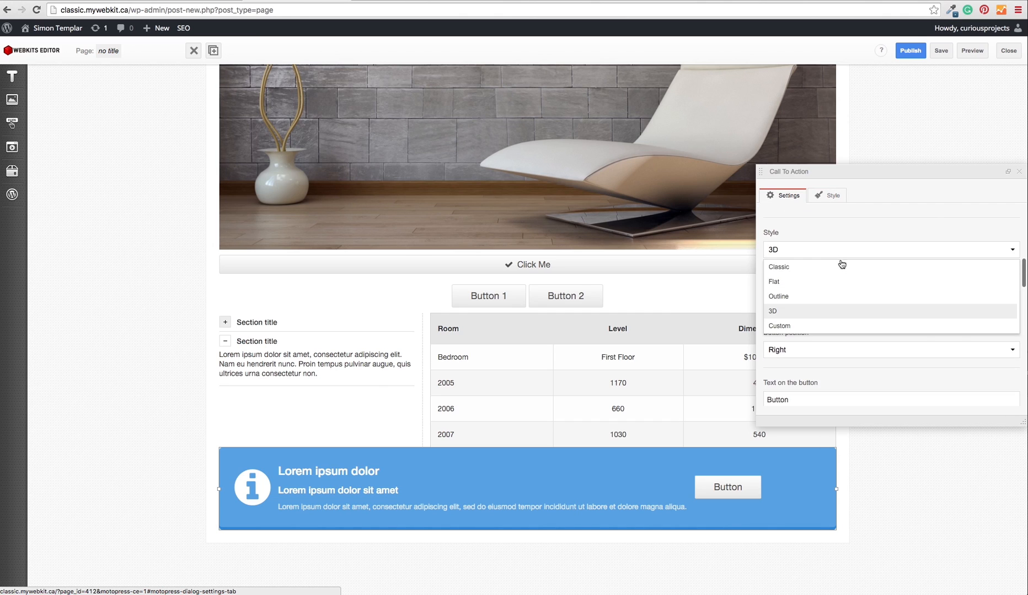
pyautogui.click(789, 281)
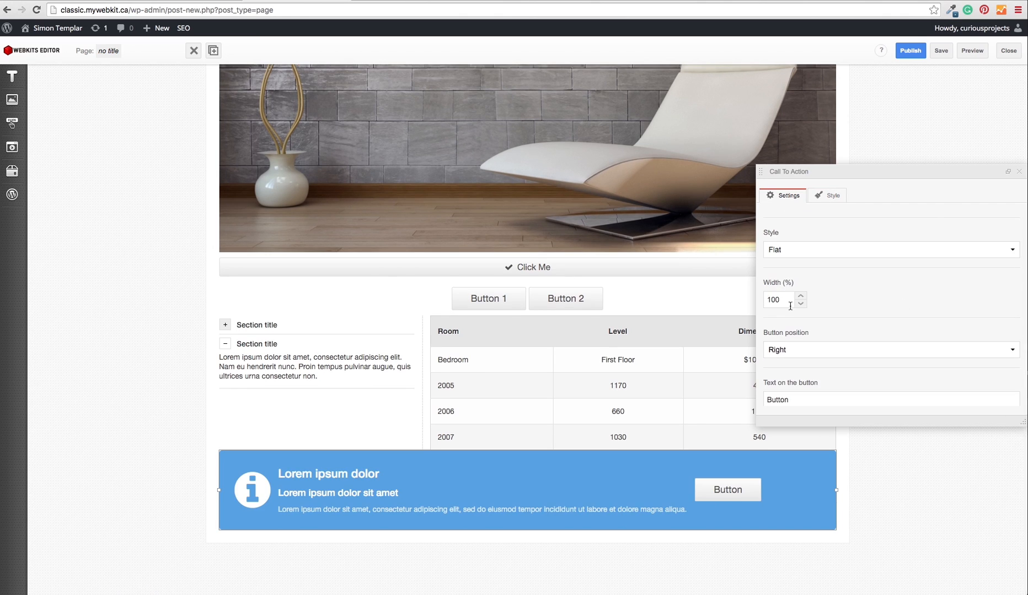
pyautogui.scroll(3, 858, 281)
pyautogui.scroll(-4, 856, 281)
pyautogui.scroll(-5, 856, 277)
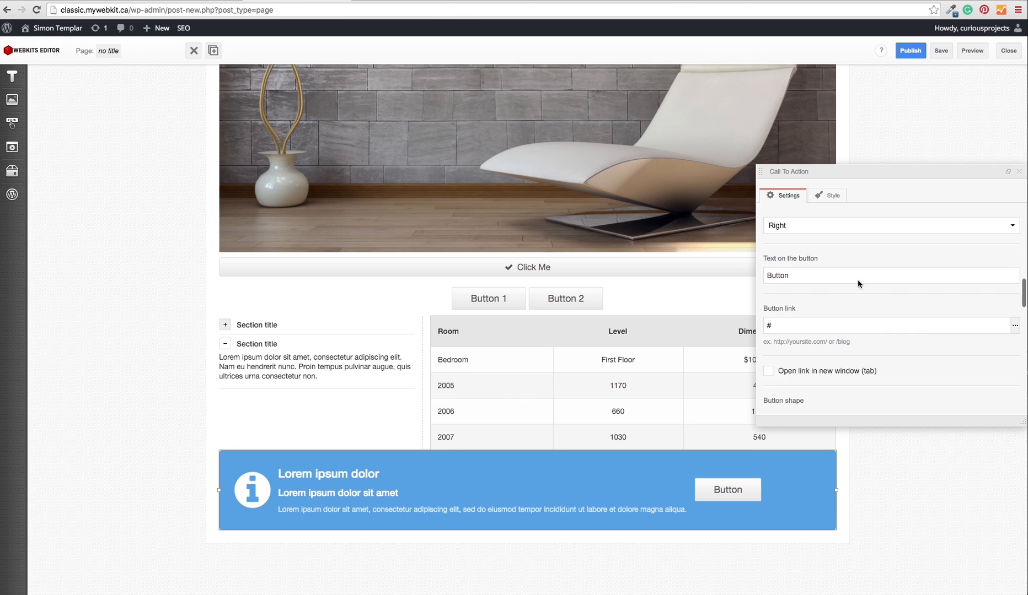
# Insert a Modal between the Table and the Call To Action.
pyautogui.moveTo(12, 178)
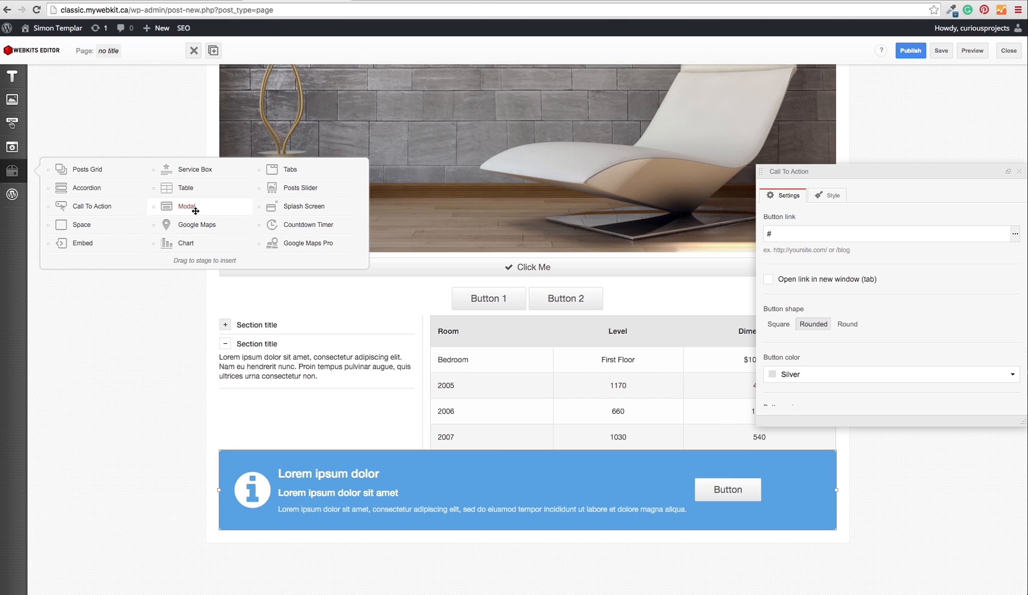
pyautogui.moveTo(187, 212); pyautogui.dragTo(324, 451)
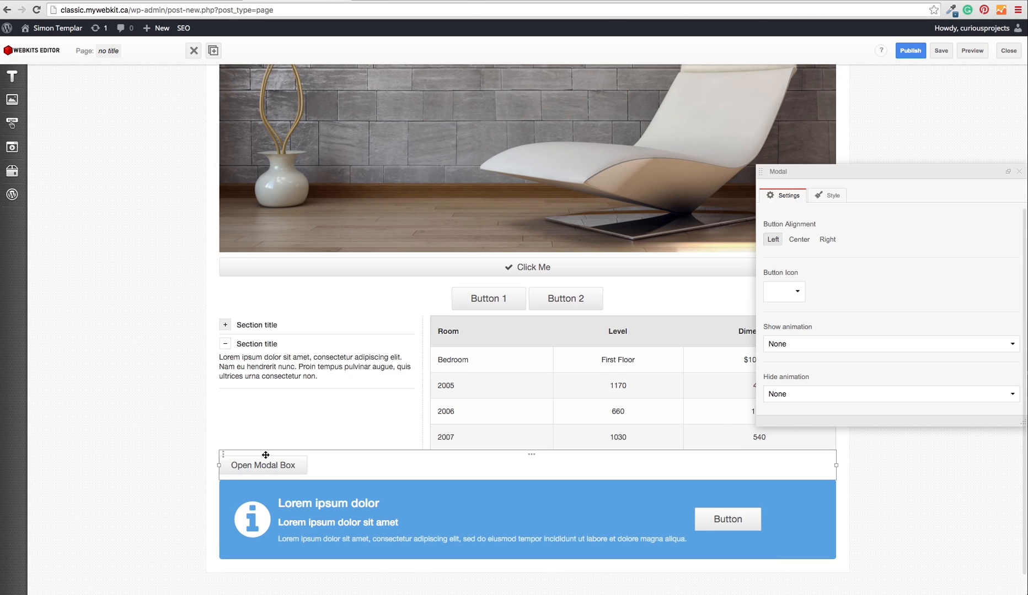
pyautogui.scroll(-1, 809, 325)
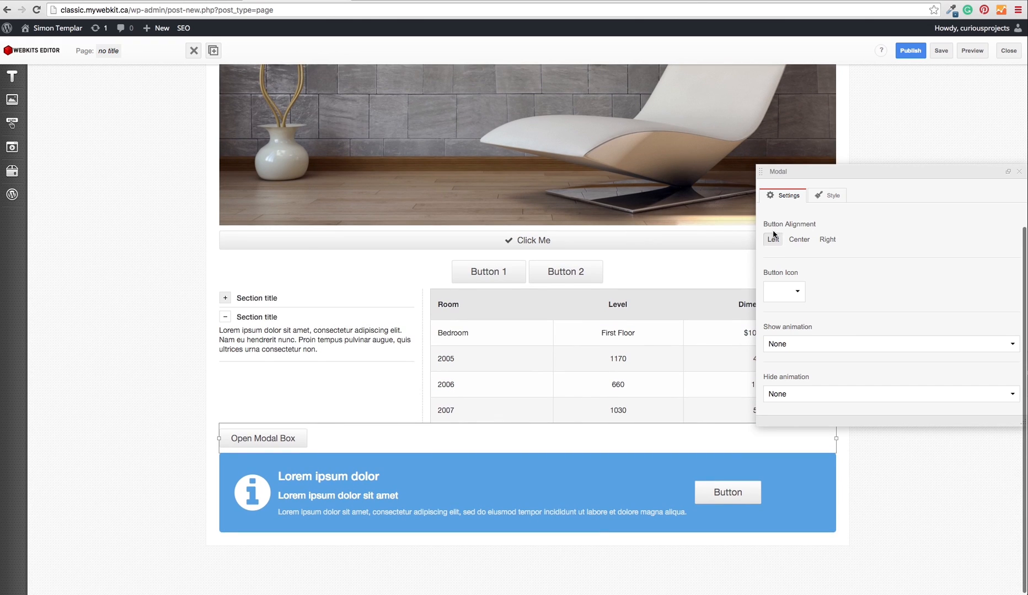
pyautogui.scroll(-1, 799, 295)
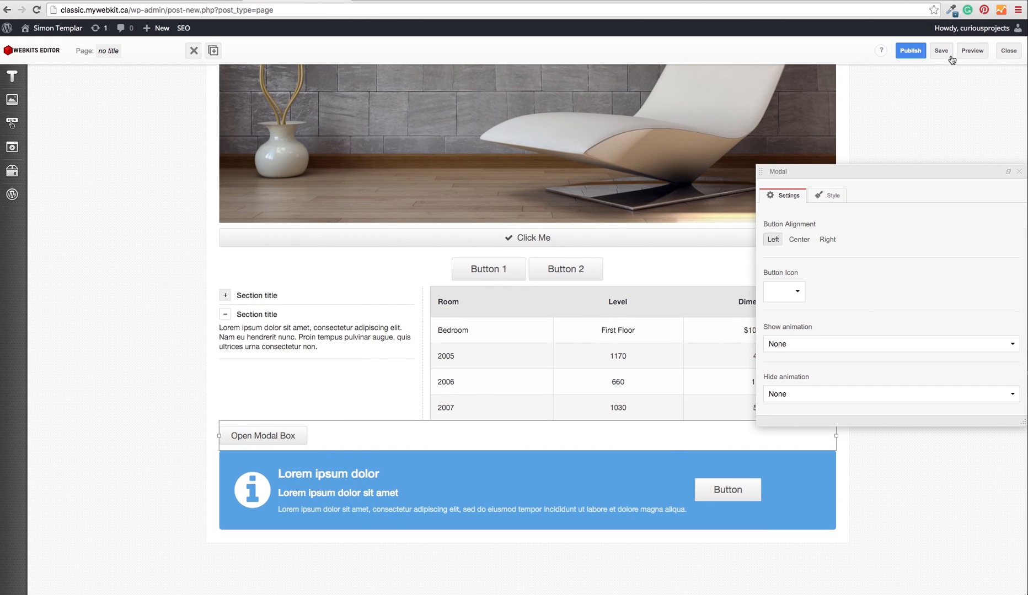
# Preview the page, then open the modal box and close it again.
pyautogui.click(971, 51)
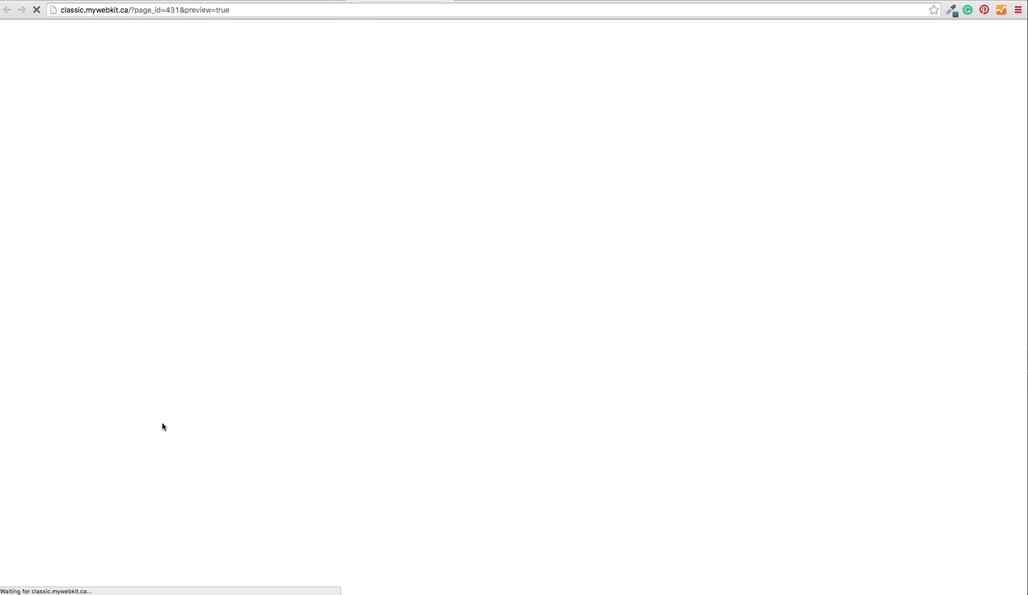
pyautogui.scroll(-5, 160, 427)
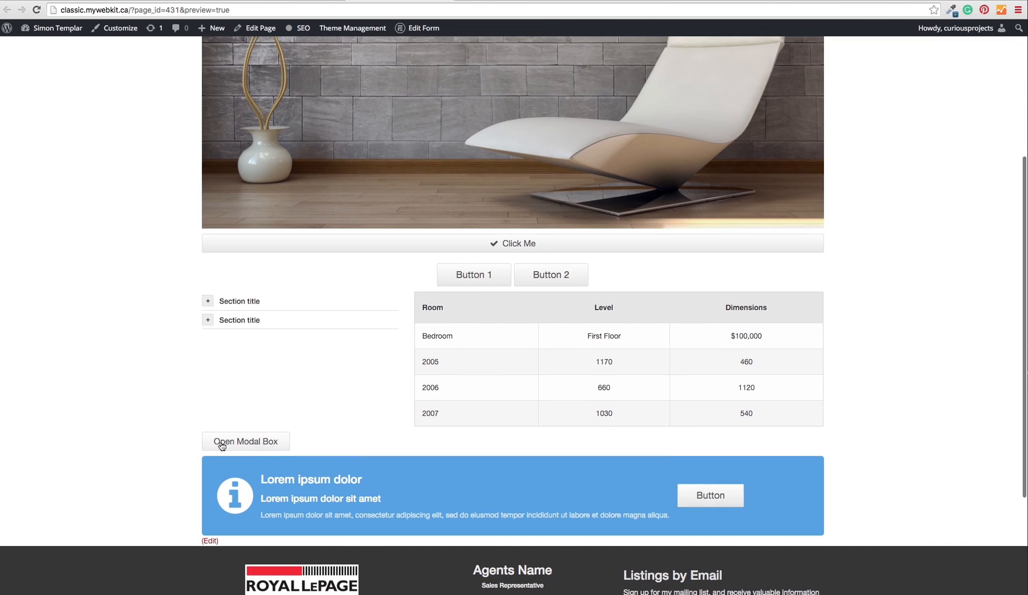
pyautogui.click(273, 443)
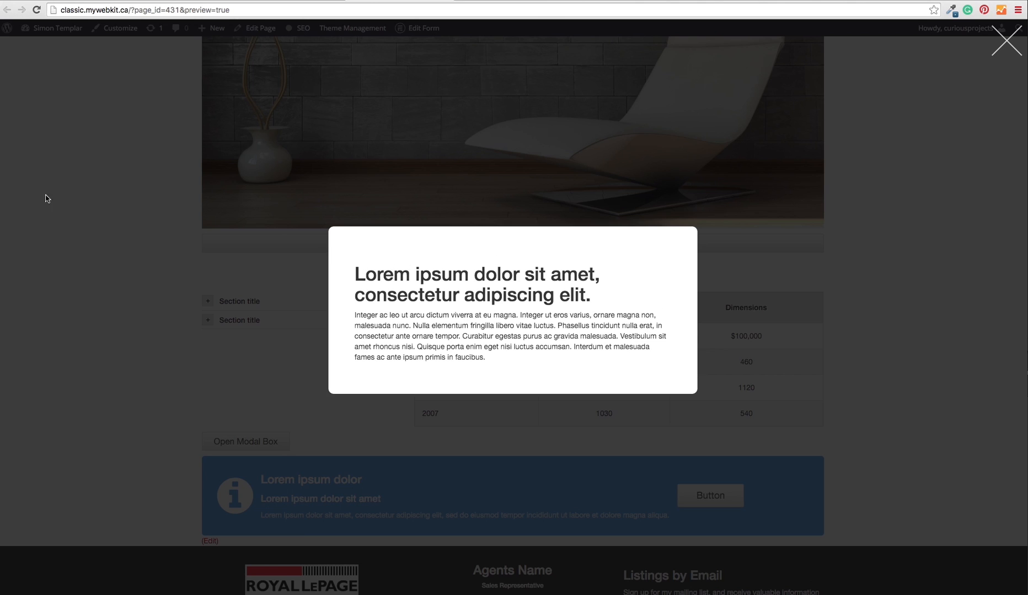
pyautogui.click(1004, 43)
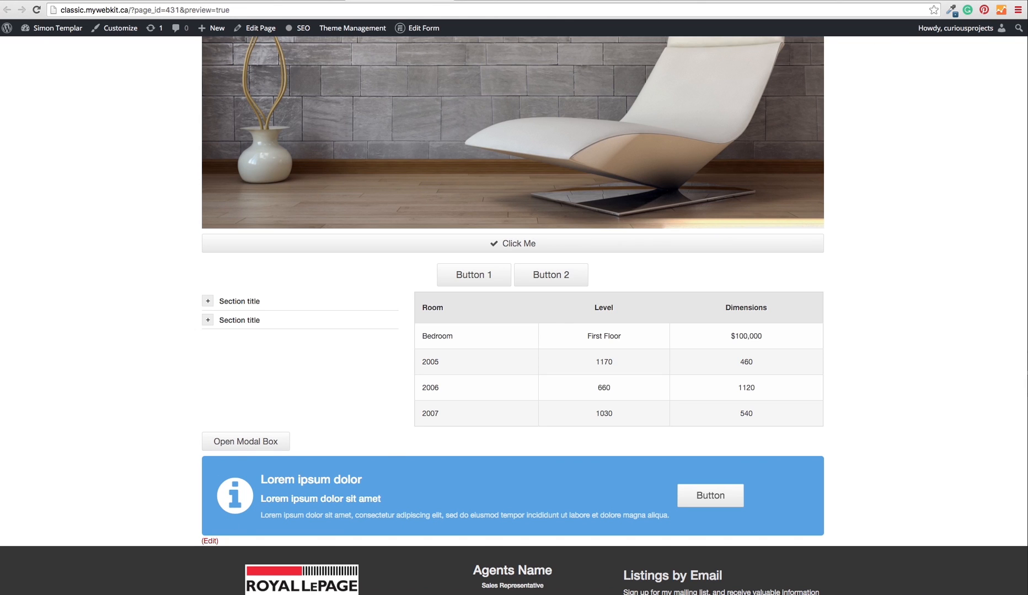
pyautogui.moveTo(341, 32)
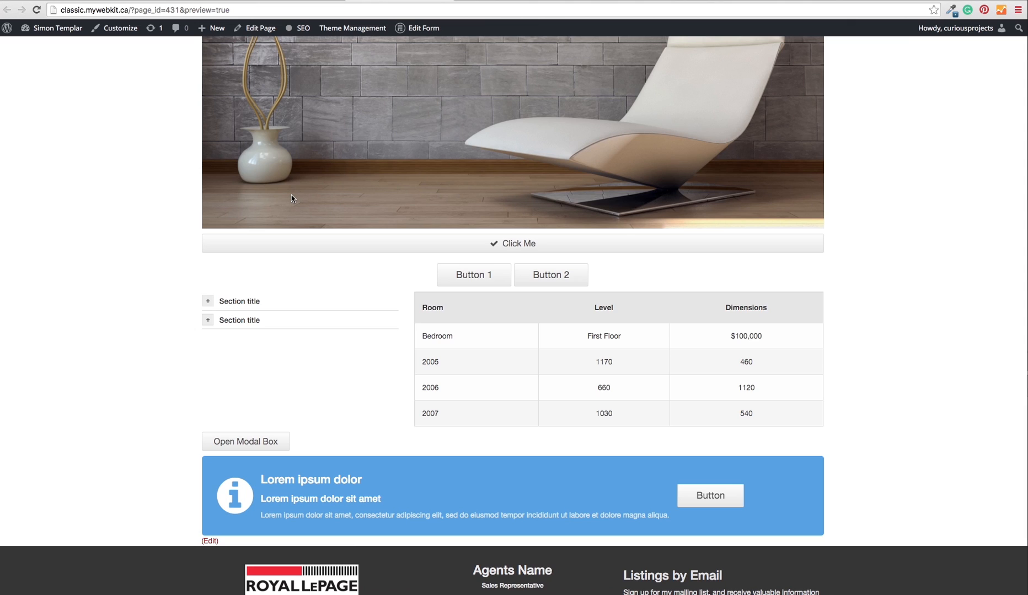
# Reopen the modal box on the previewed page and close it.
pyautogui.click(270, 444)
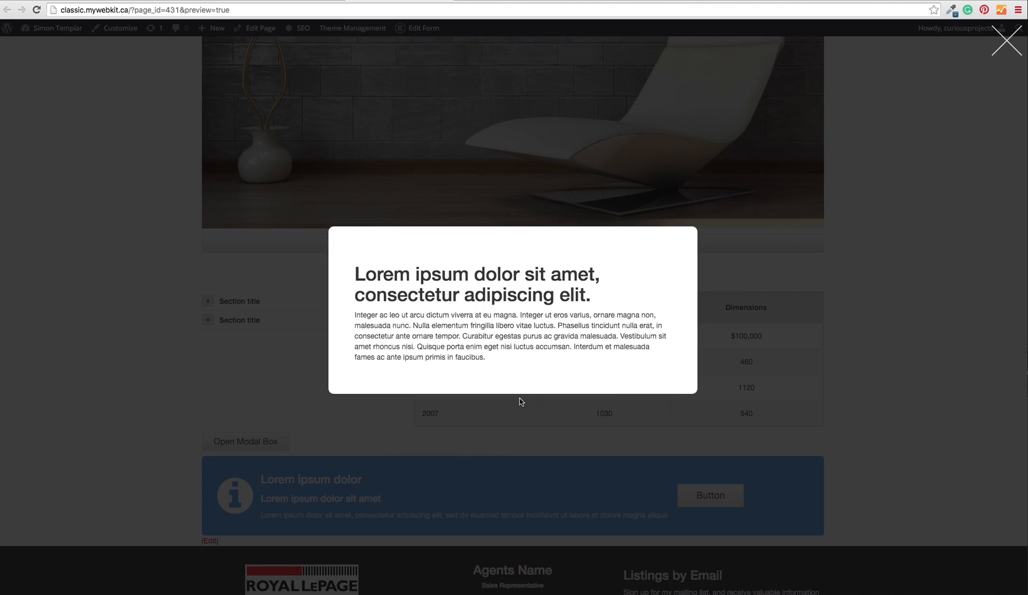
pyautogui.click(887, 415)
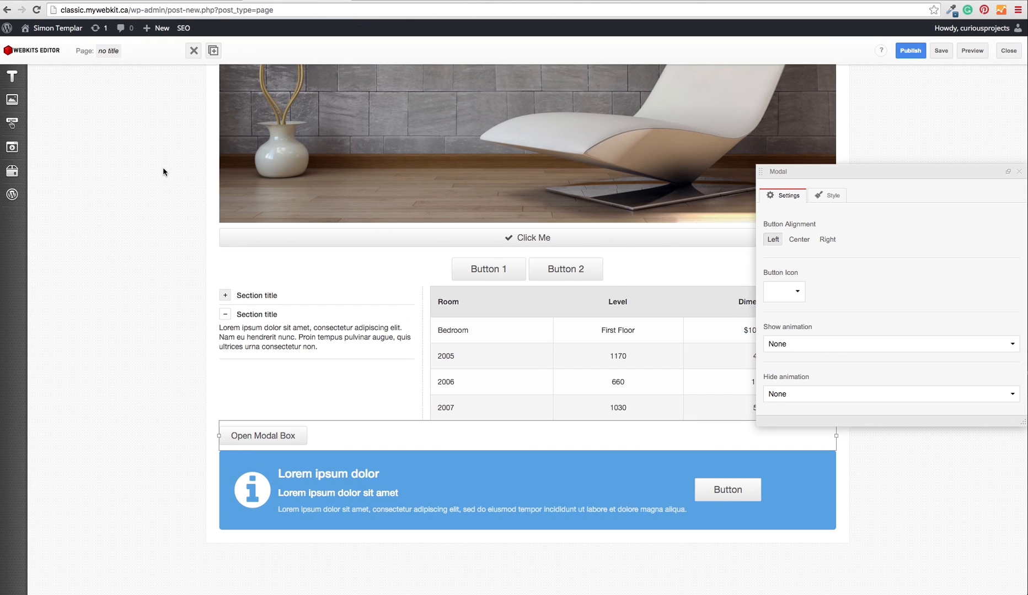
# Insert a Splash Screen between the Table row and the Open Modal Box button.
pyautogui.click(22, 172)
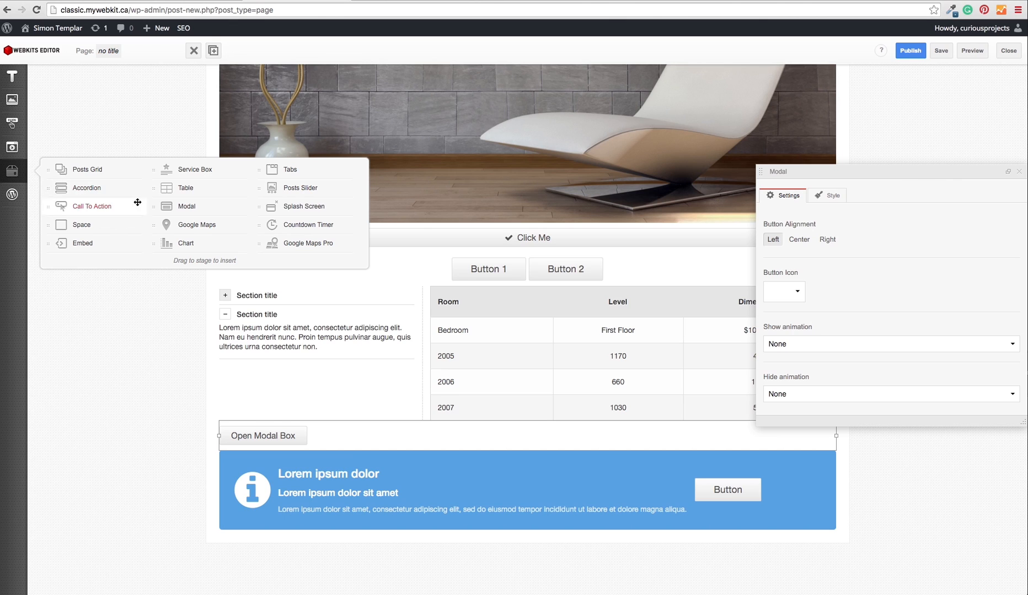
pyautogui.moveTo(275, 207); pyautogui.dragTo(325, 426)
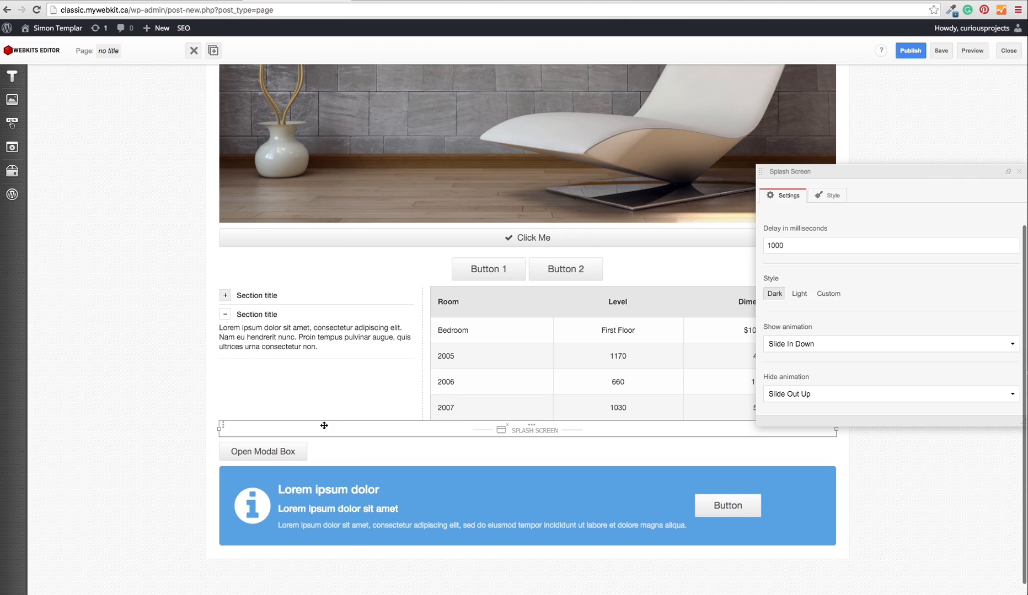
pyautogui.moveTo(876, 173); pyautogui.dragTo(870, 167)
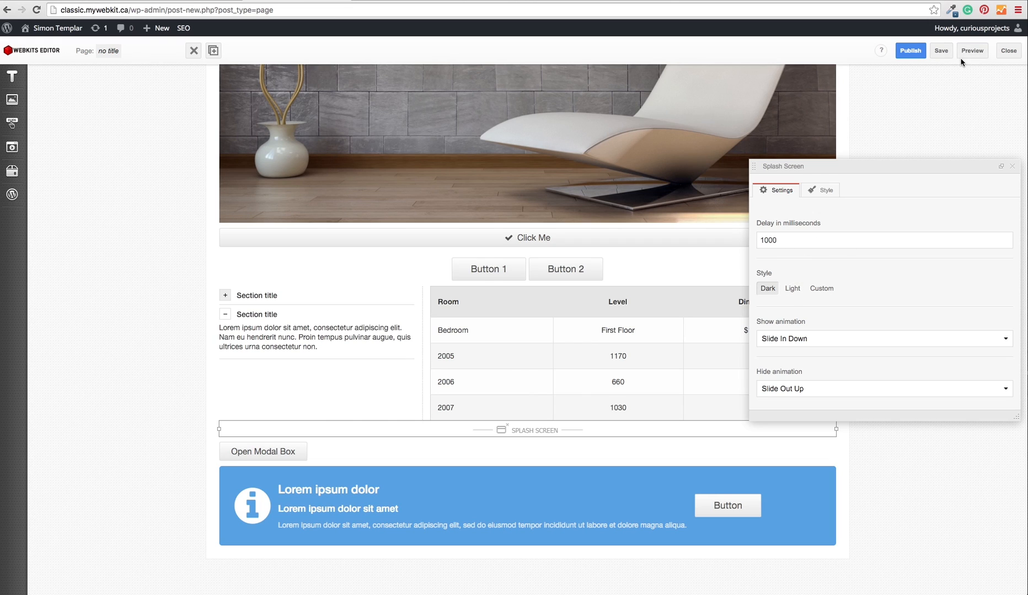
# Preview the page until the splash screen appears, then close the splash screen.
pyautogui.click(399, 2)
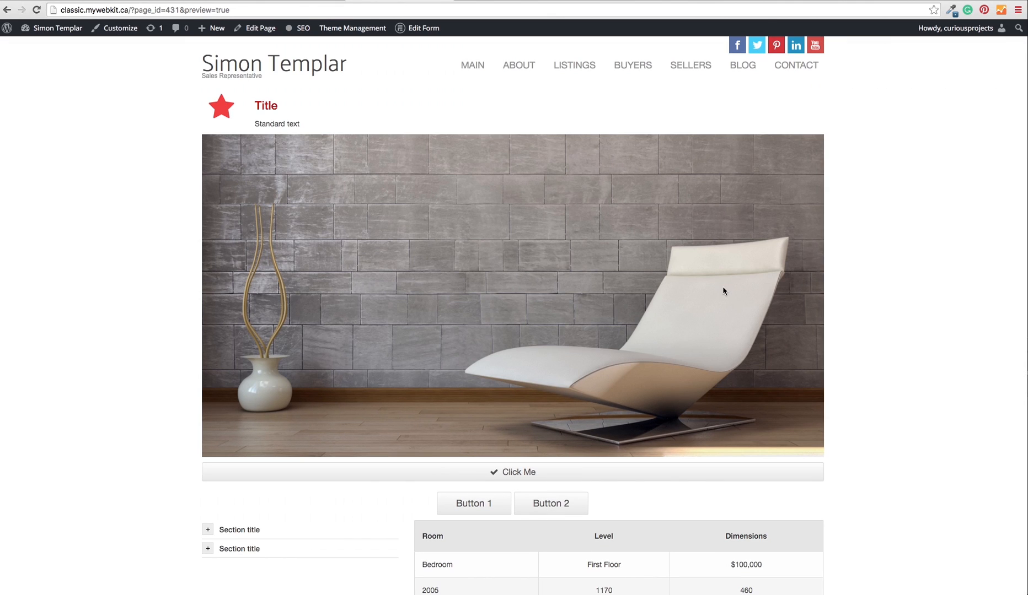
pyautogui.scroll(-4, 888, 320)
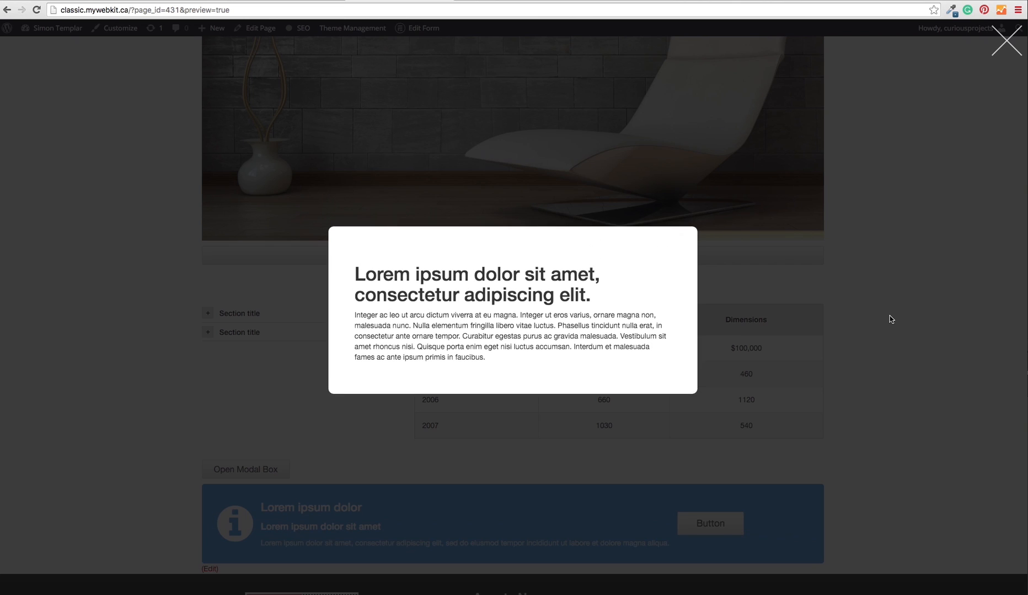
pyautogui.click(1004, 48)
pyautogui.click(909, 220)
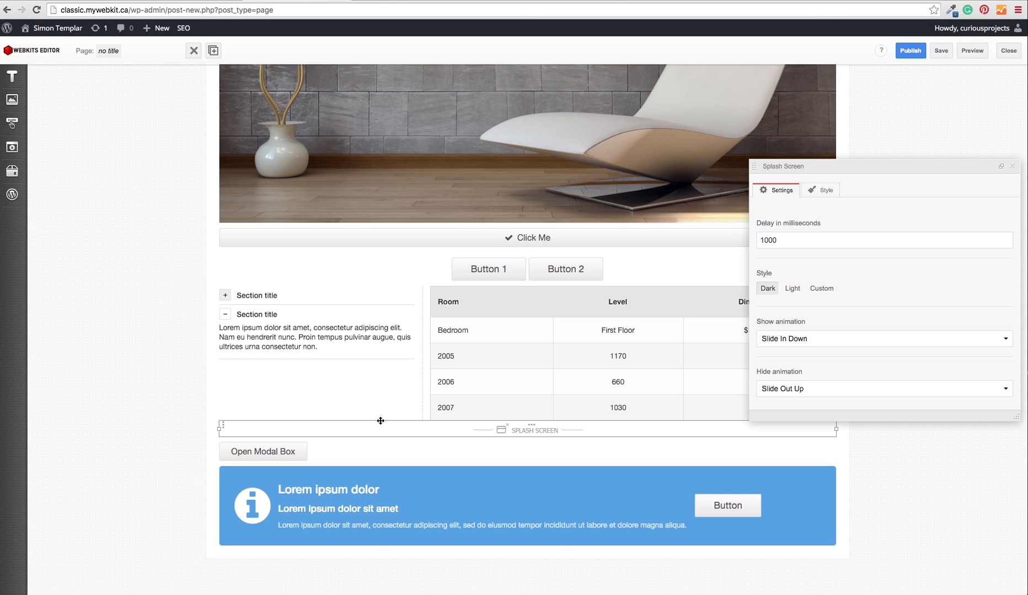
# Delete the Splash Screen, Modal, Call To Action, Table and Accordion from the page.
pyautogui.click(194, 52)
pyautogui.click(343, 436)
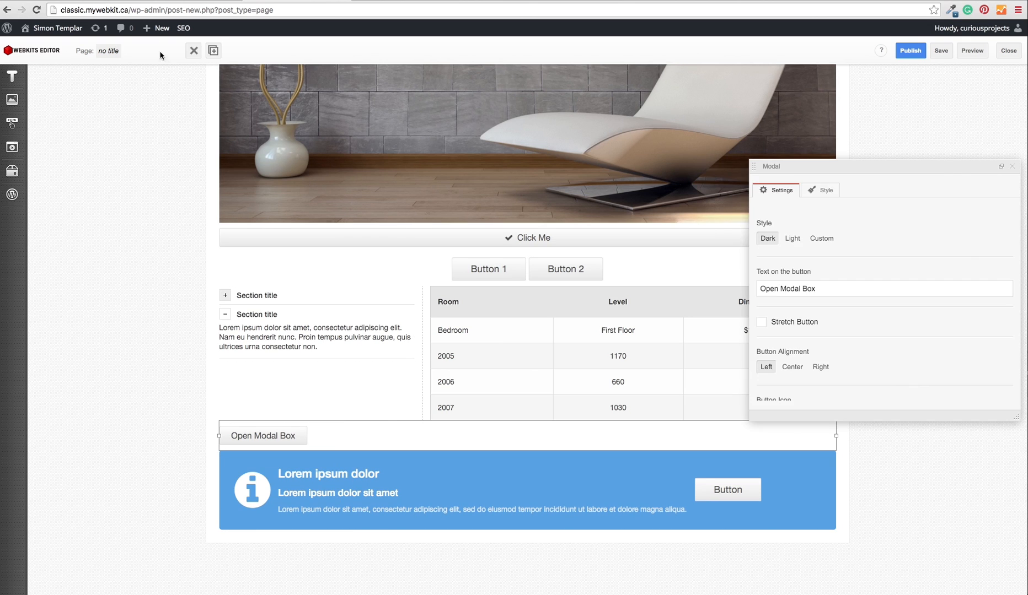
pyautogui.click(198, 54)
pyautogui.click(455, 503)
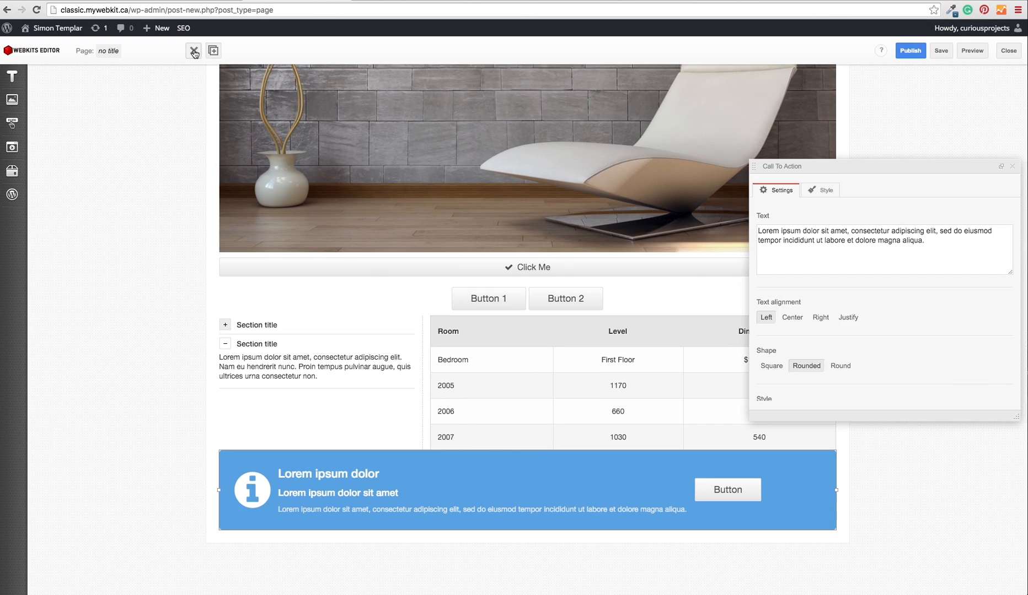
pyautogui.click(195, 51)
pyautogui.moveTo(22, 99)
pyautogui.click(476, 452)
pyautogui.click(195, 51)
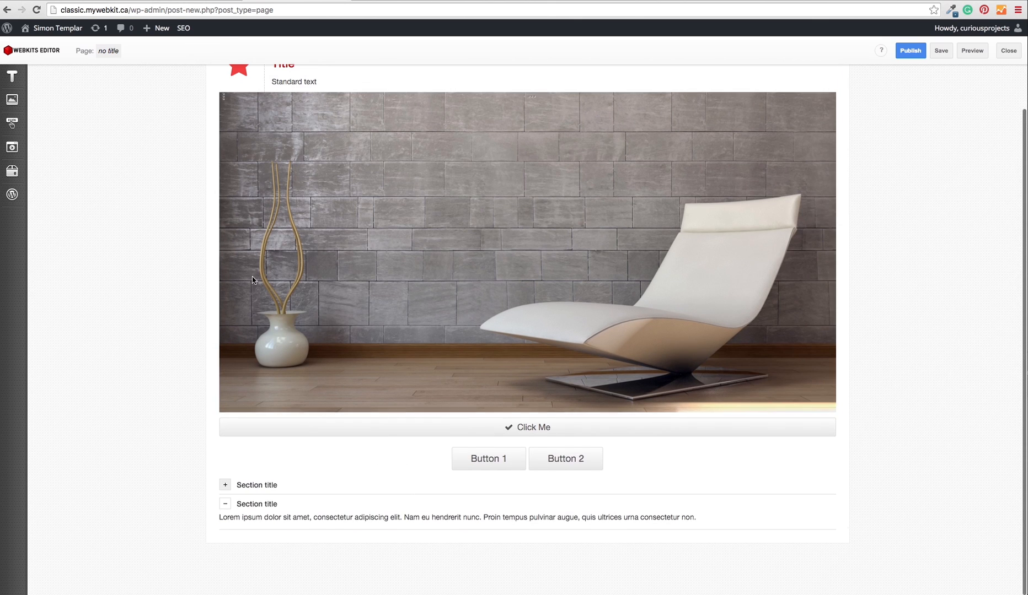
pyautogui.click(359, 504)
pyautogui.click(195, 52)
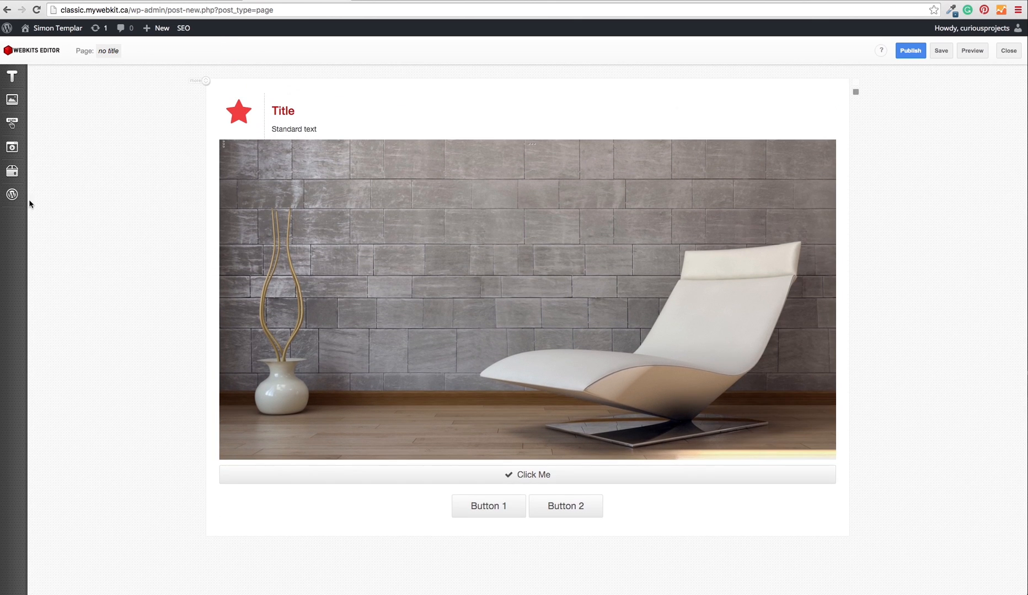
# Insert a Space between the standard text and the large image.
pyautogui.moveTo(13, 171)
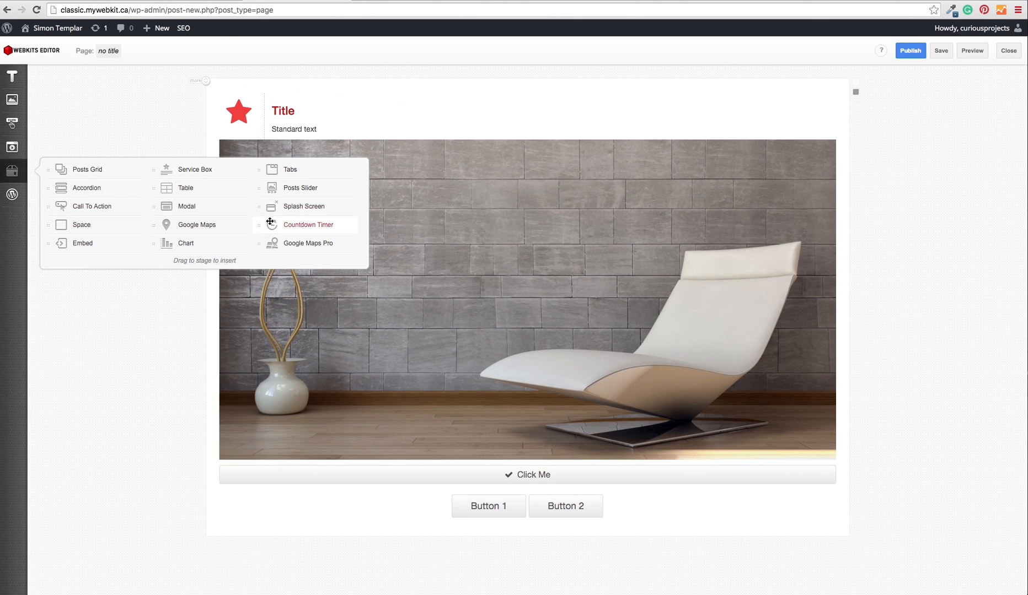
pyautogui.moveTo(63, 227); pyautogui.dragTo(411, 140)
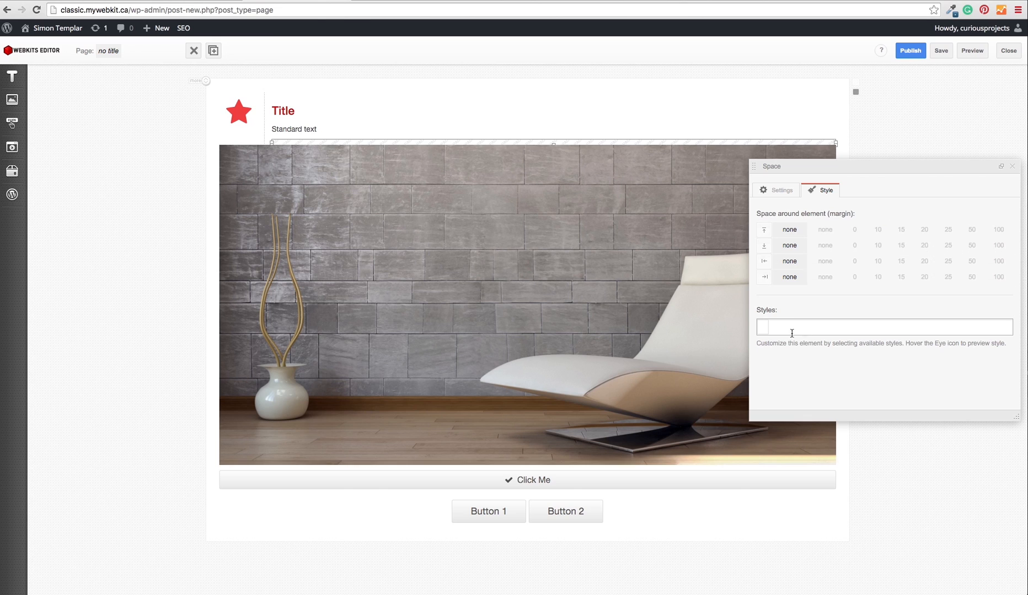
pyautogui.moveTo(890, 165); pyautogui.dragTo(865, 270)
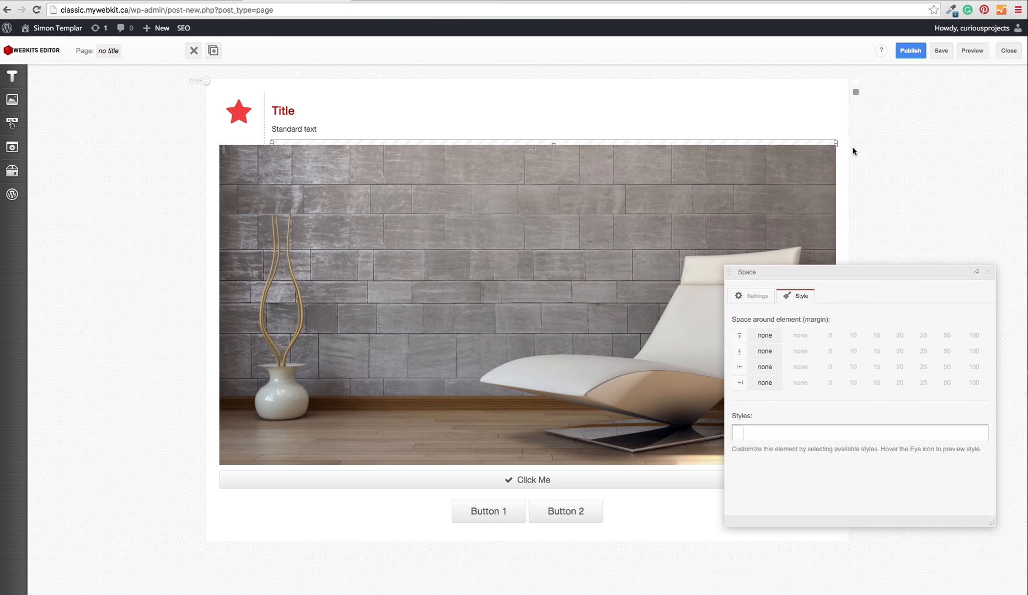
pyautogui.click(854, 151)
pyautogui.click(830, 142)
pyautogui.click(838, 156)
pyautogui.click(830, 144)
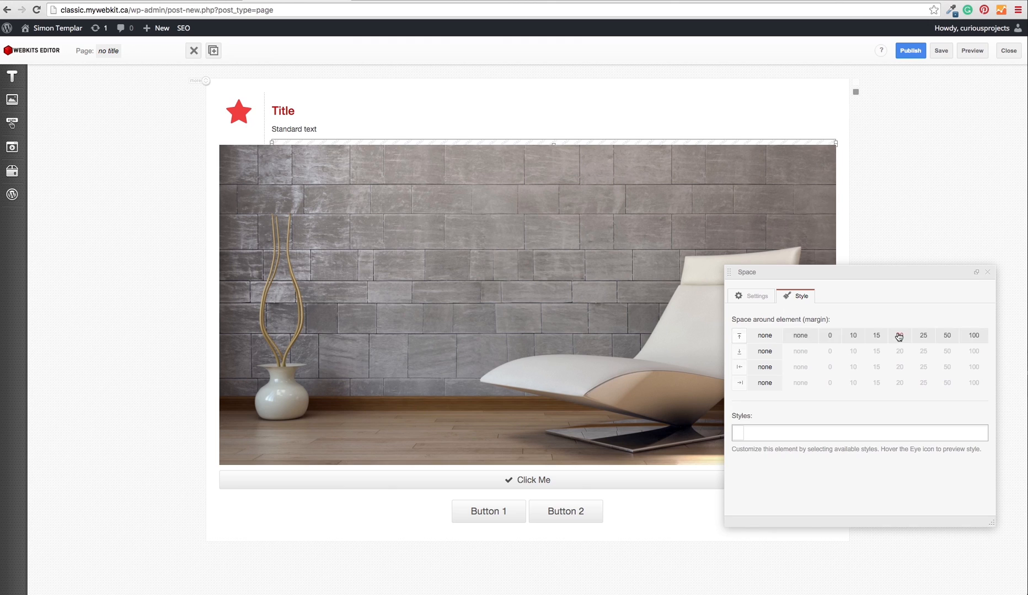
# Set the Space's bottom margin to 50 and make the Space taller.
pyautogui.click(947, 352)
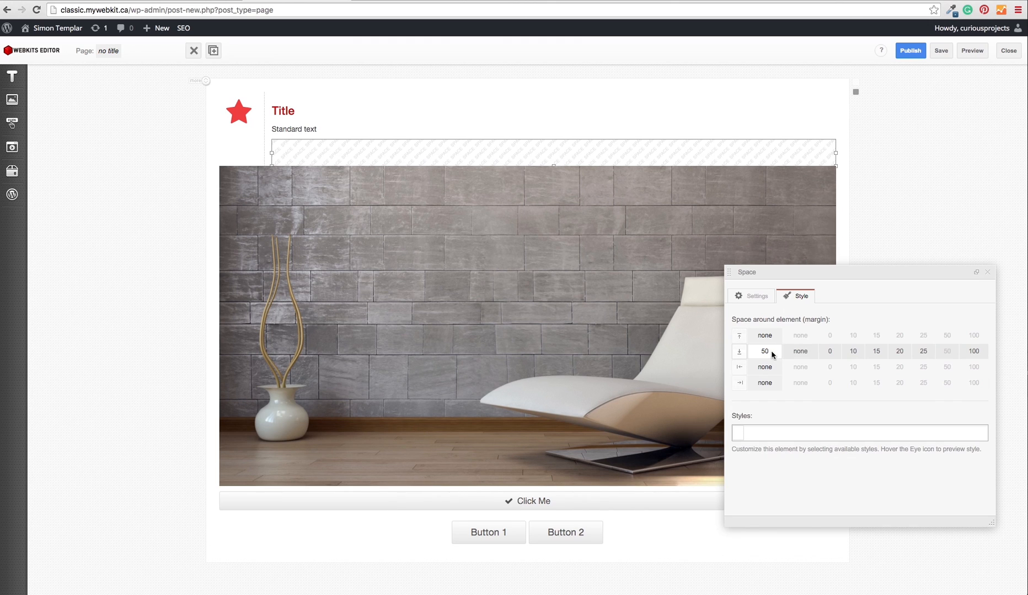
pyautogui.click(856, 159)
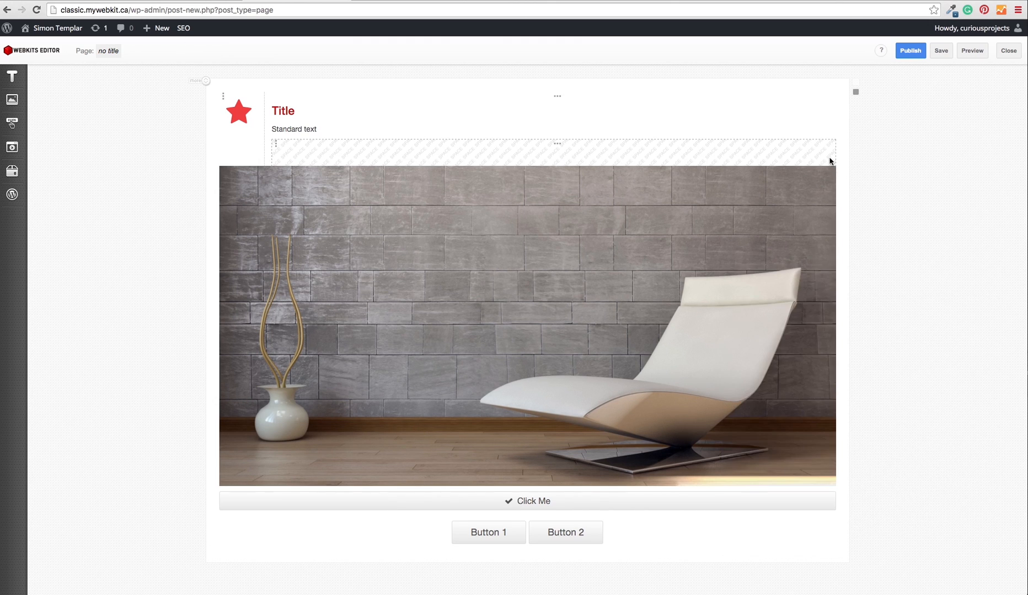
pyautogui.click(831, 161)
pyautogui.moveTo(838, 165)
pyautogui.mouseDown()
pyautogui.moveTo(834, 461)
pyautogui.moveTo(834, 157)
pyautogui.moveTo(837, 177)
pyautogui.mouseUp()
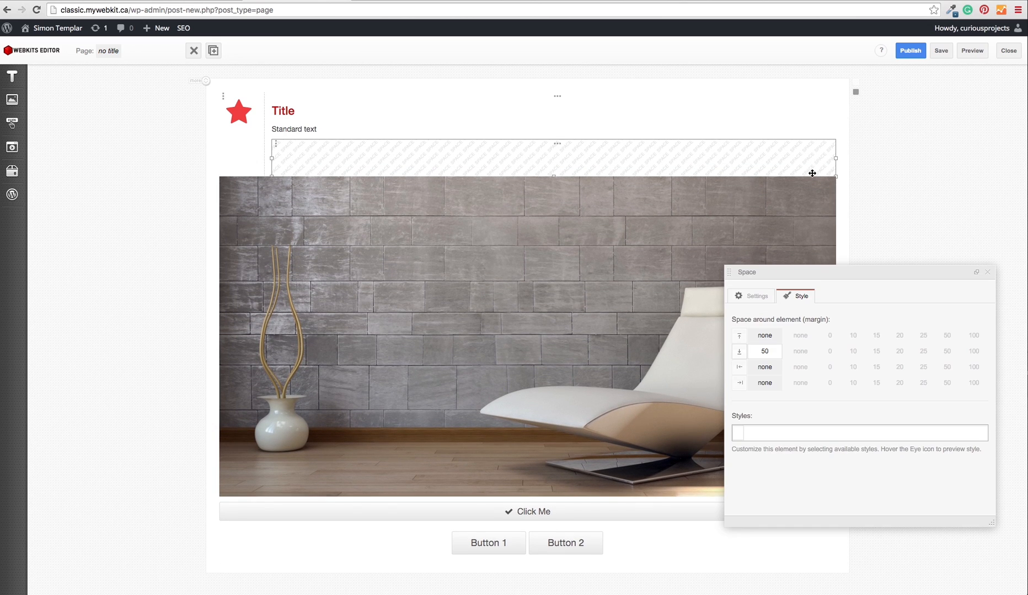
# Move the Space into a full-width position between the large image and the Click Me button.
pyautogui.moveTo(485, 165); pyautogui.dragTo(577, 514)
pyautogui.click(170, 486)
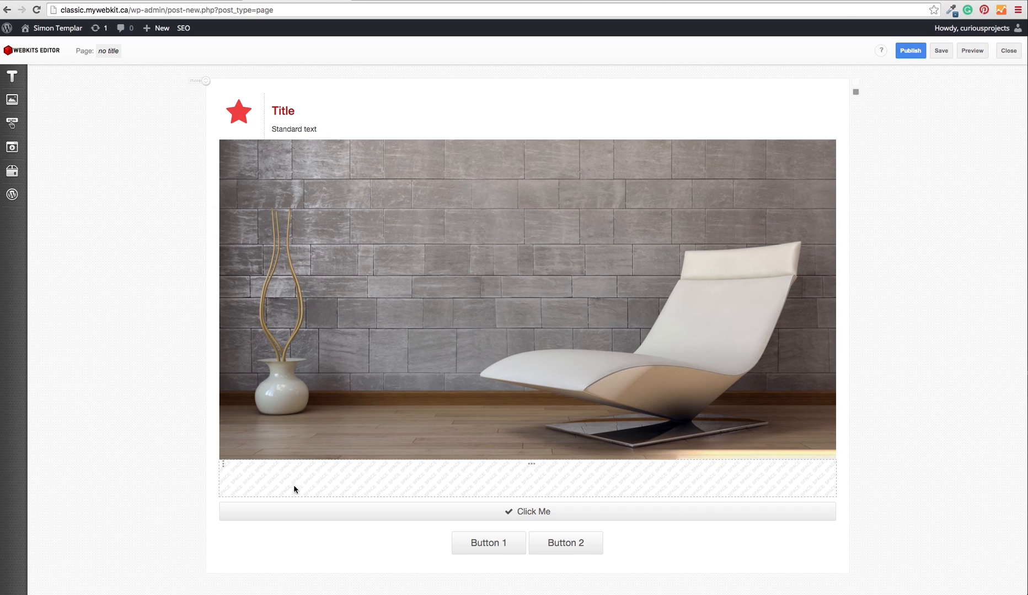
pyautogui.click(738, 490)
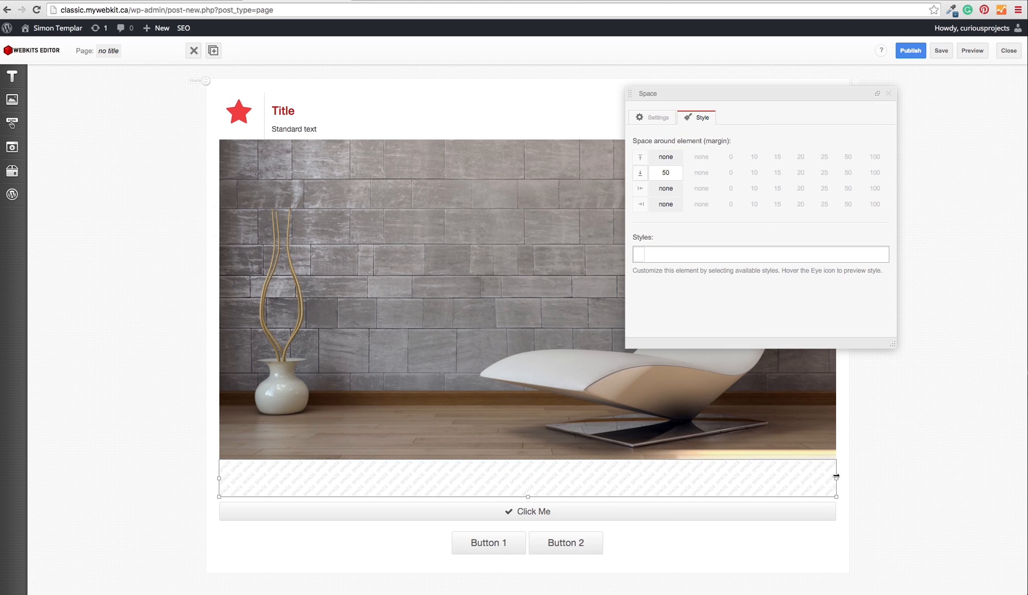
pyautogui.click(836, 495)
# Arrange the Space as a column to the left of the buttons and narrow it to about a quarter of the row.
pyautogui.scroll(-1, 879, 507)
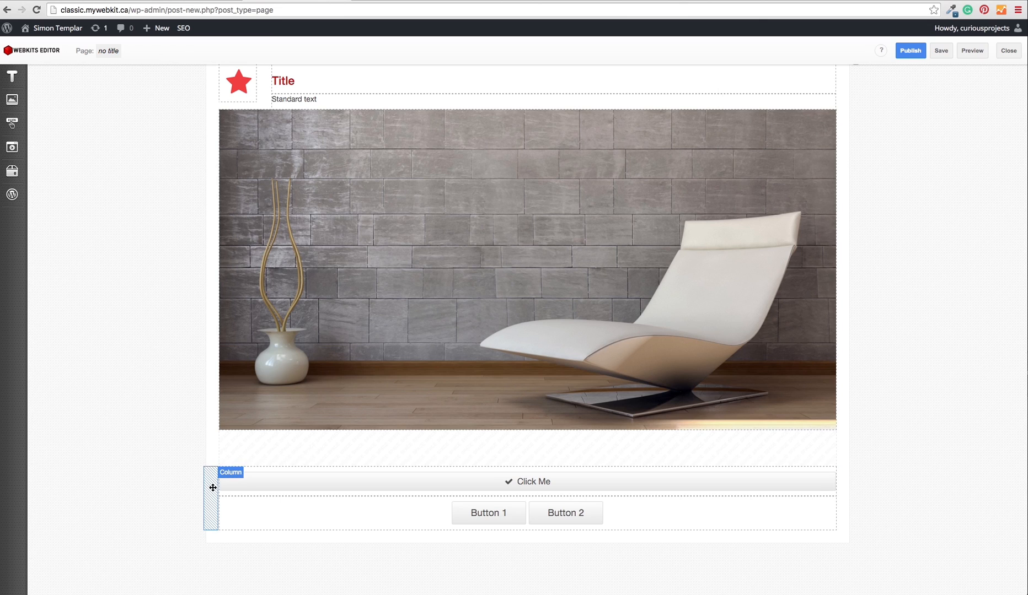
pyautogui.moveTo(210, 491); pyautogui.dragTo(210, 491)
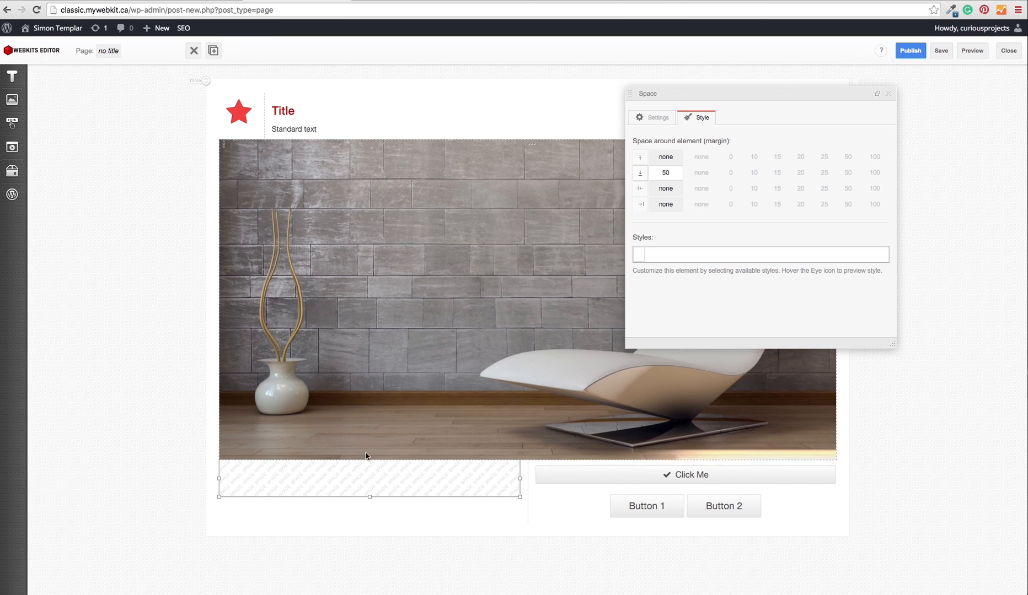
pyautogui.moveTo(529, 490); pyautogui.dragTo(359, 492)
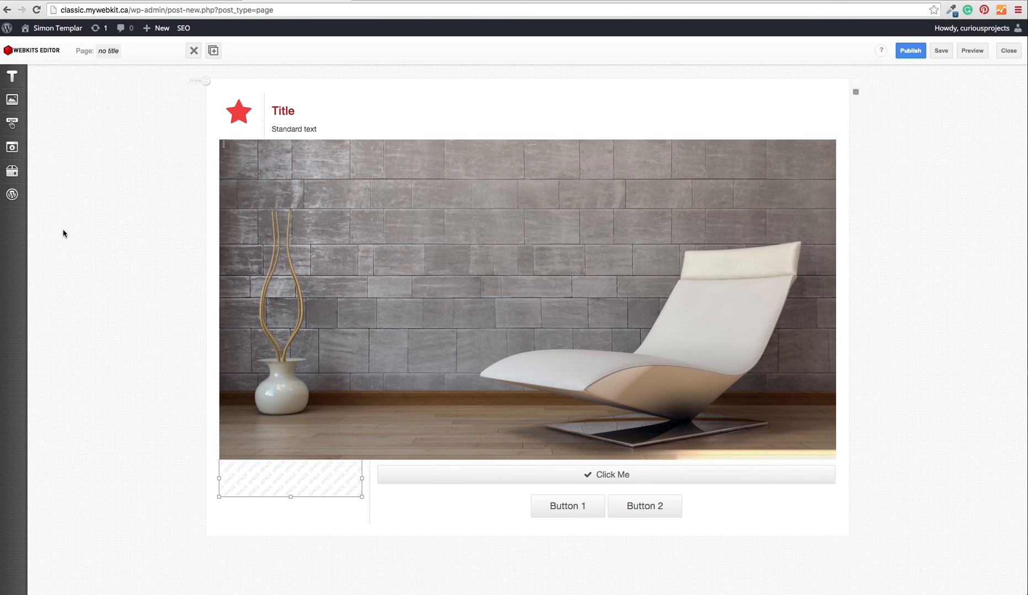
# Insert a second Space as a column to the right of the buttons and narrow it to match the left one.
pyautogui.moveTo(22, 173)
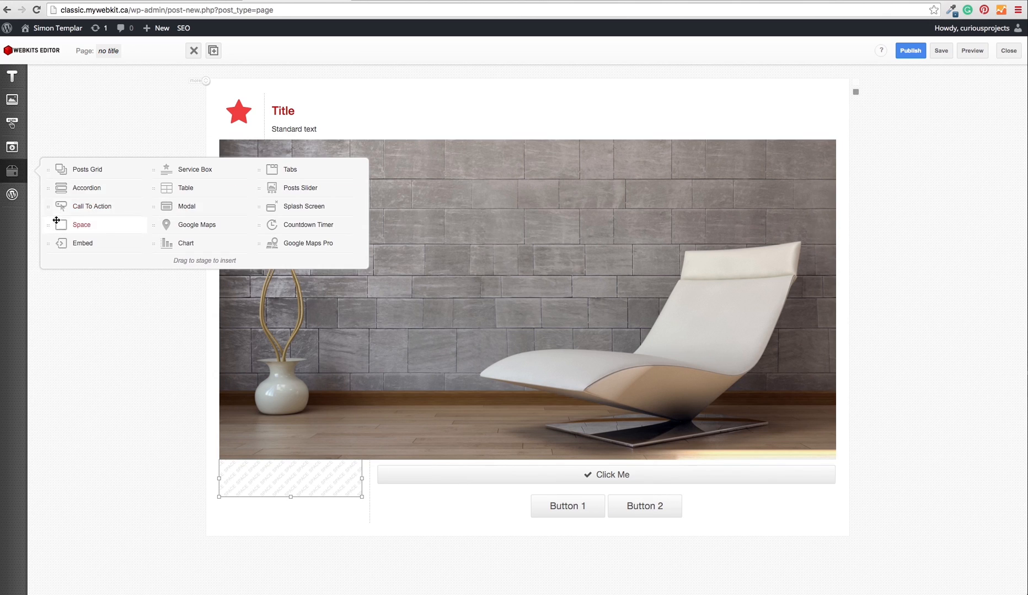
pyautogui.moveTo(60, 225); pyautogui.dragTo(860, 490)
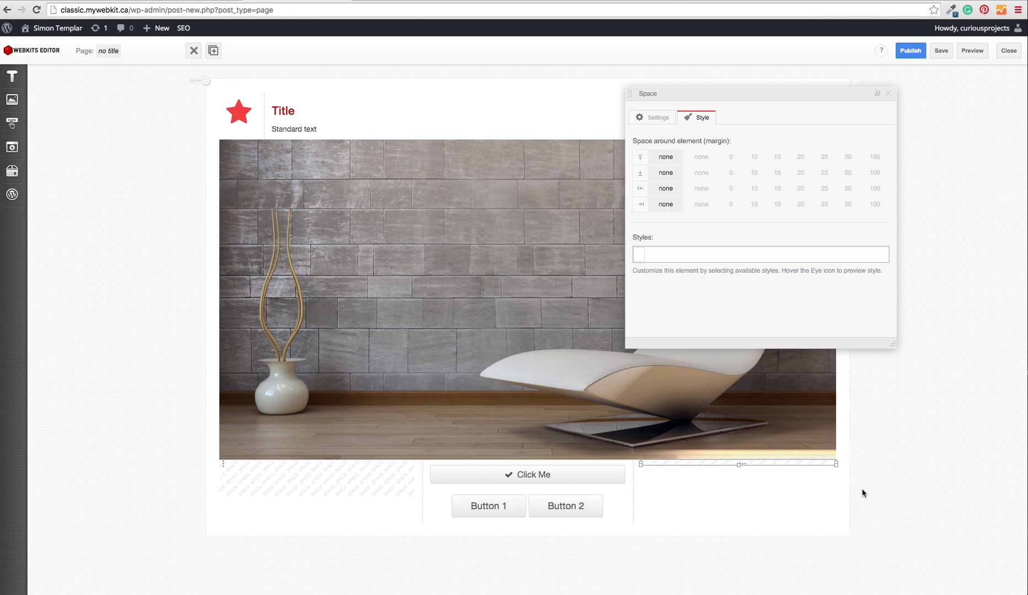
pyautogui.moveTo(636, 484); pyautogui.dragTo(689, 482)
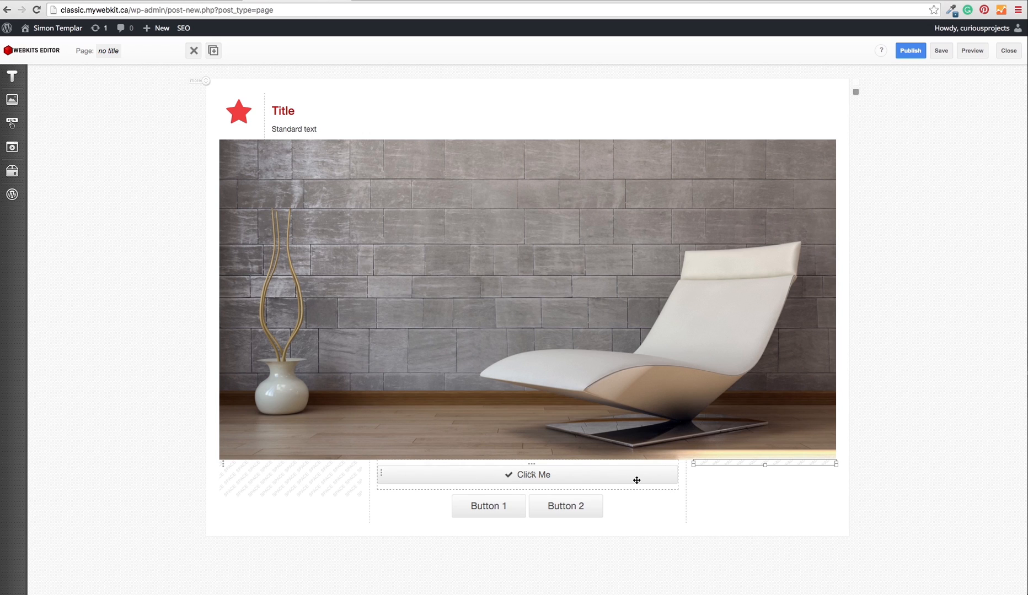
# Preview the page and check the button row between the two Spaces.
pyautogui.click(976, 51)
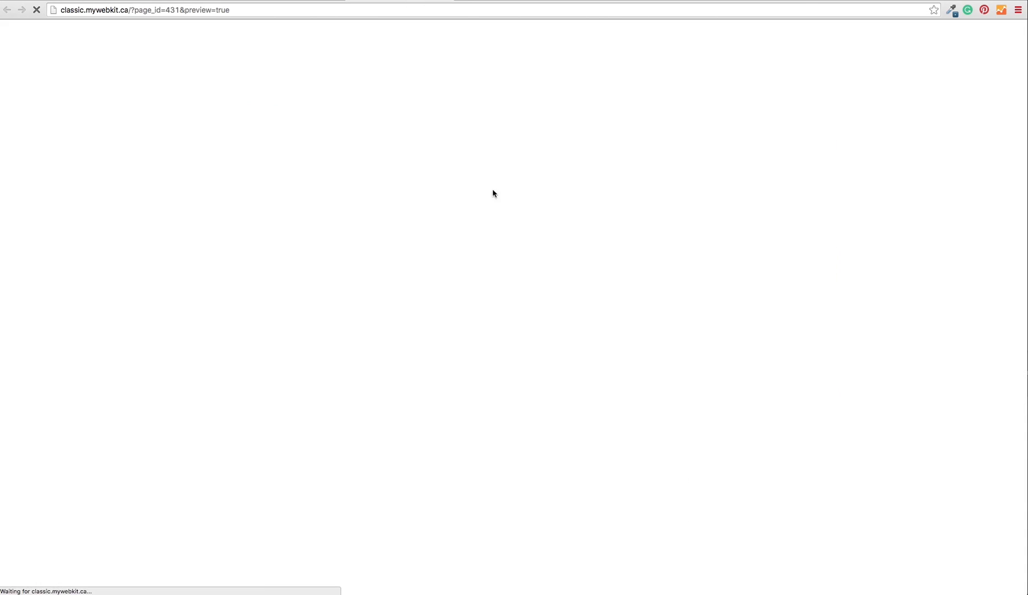
pyautogui.scroll(-5, 916, 419)
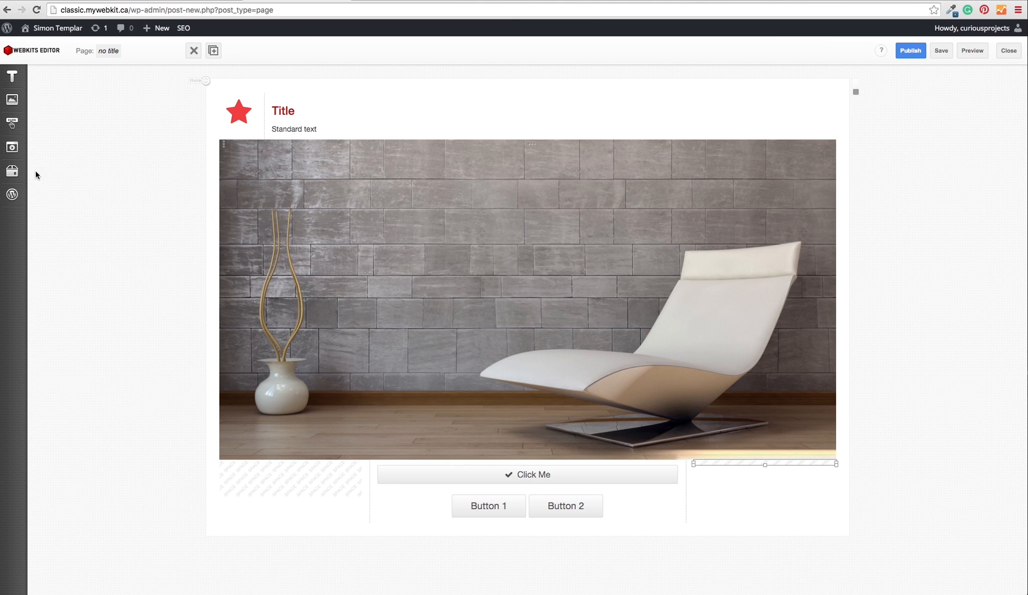
# Insert a full-width Google Maps Pro below the buttons and set its map style to Blue water.
pyautogui.click(12, 171)
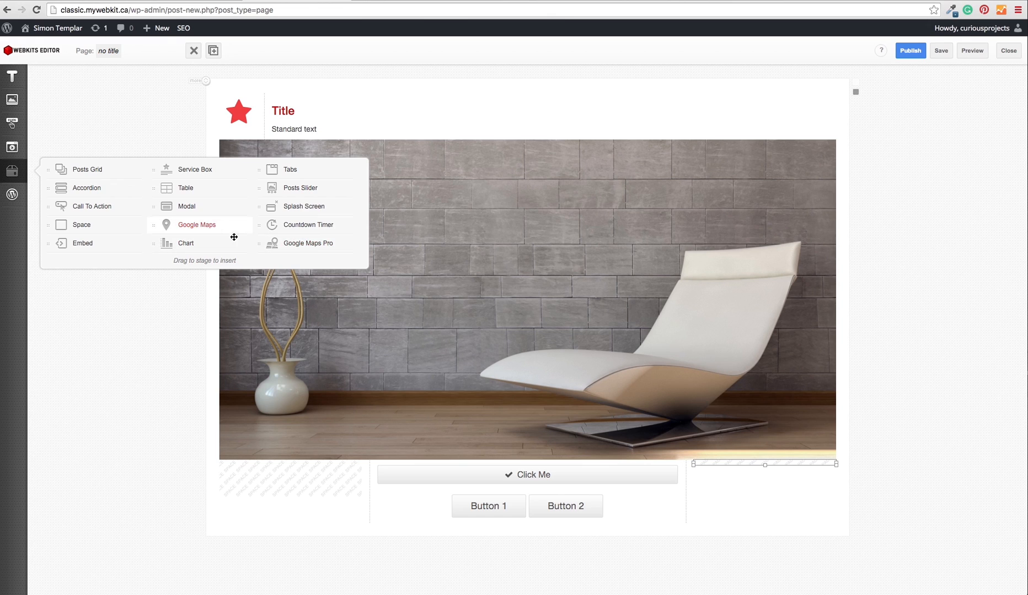
pyautogui.moveTo(284, 252); pyautogui.dragTo(471, 538)
pyautogui.scroll(-5, 857, 301)
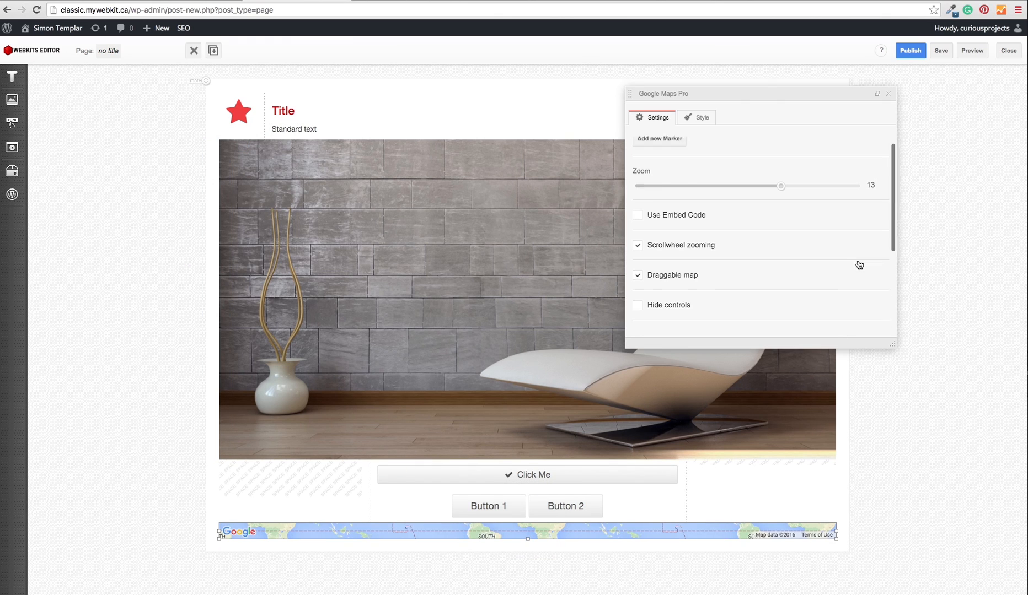
pyautogui.click(730, 273)
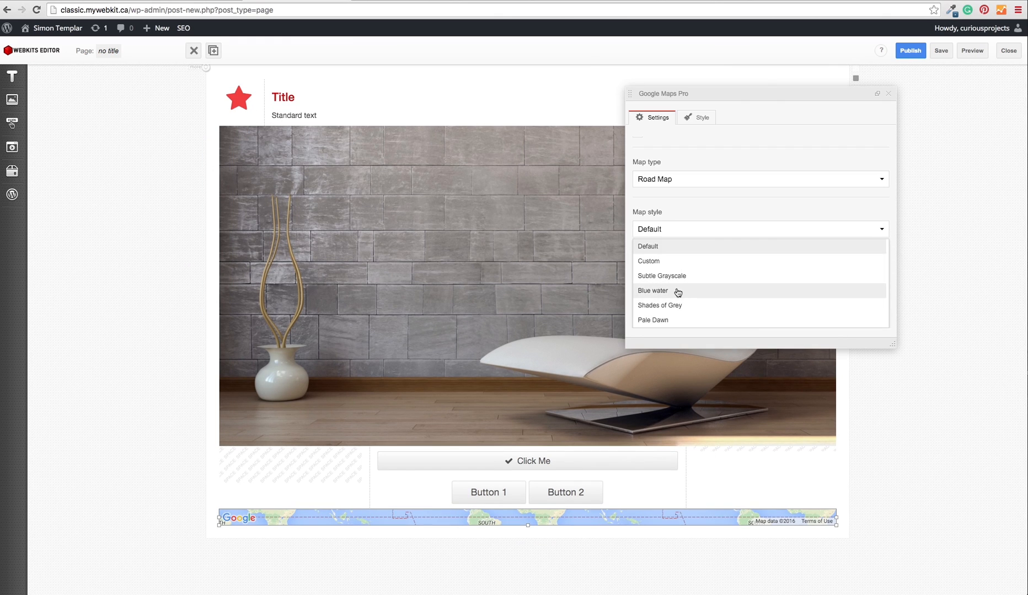
pyautogui.click(677, 292)
# Increase the map's height and set its map style to Subtle Grayscale.
pyautogui.click(881, 521)
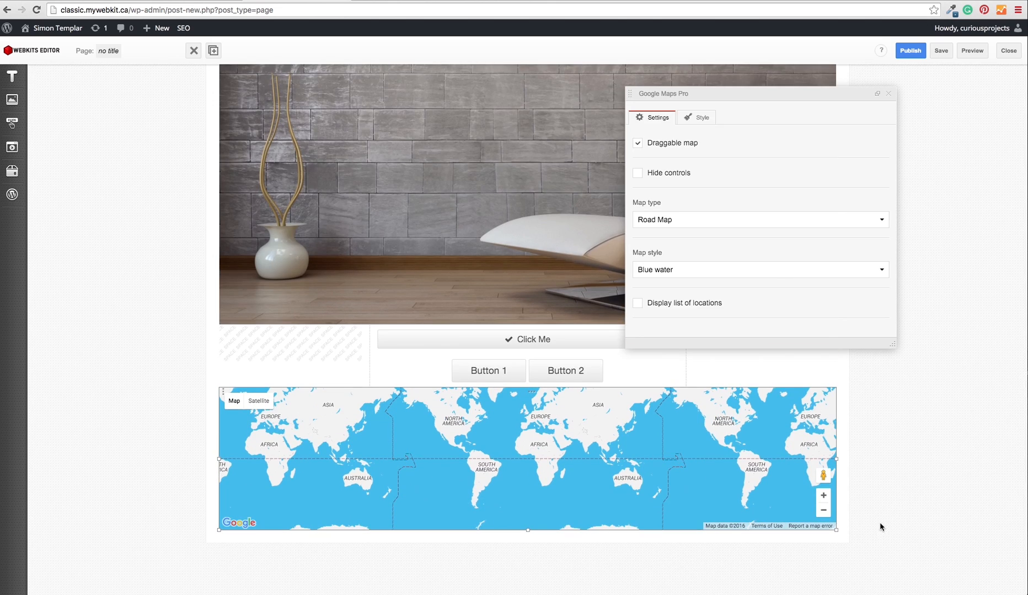
pyautogui.click(768, 271)
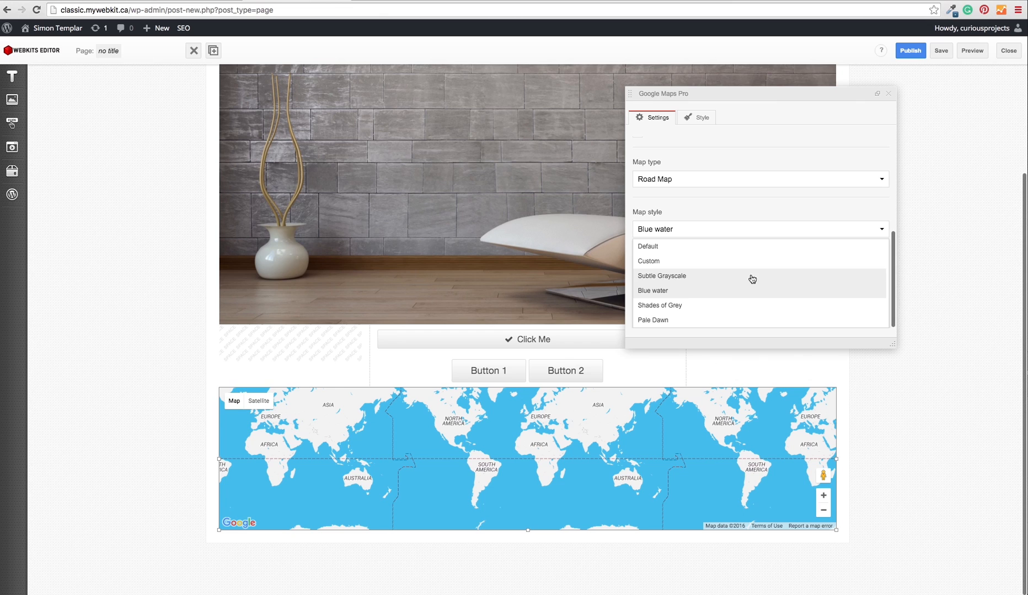
pyautogui.click(677, 276)
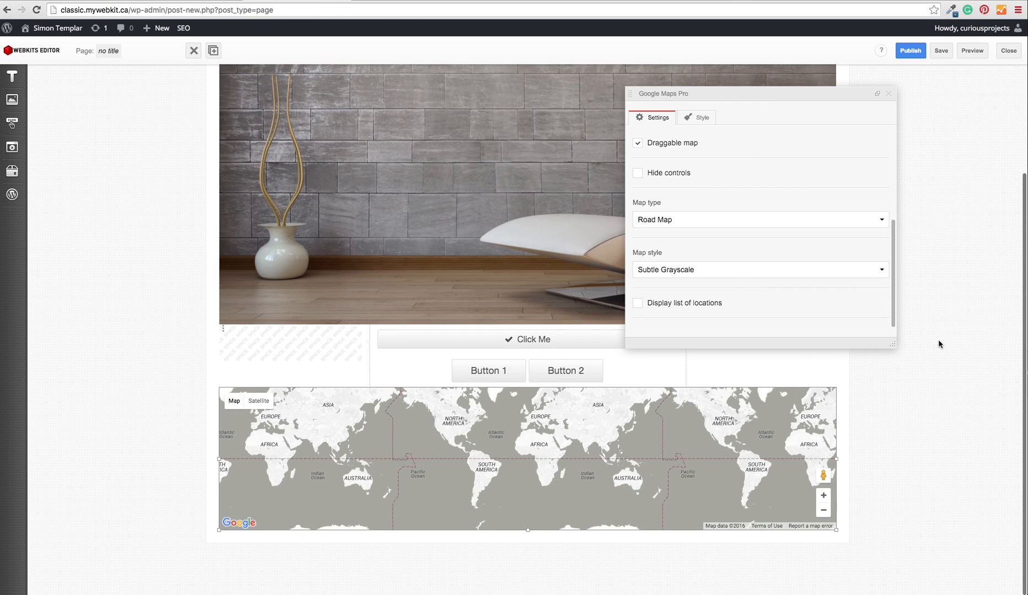
# Set the Google Maps Pro zoom to 17 and delete the map from the page.
pyautogui.click(655, 221)
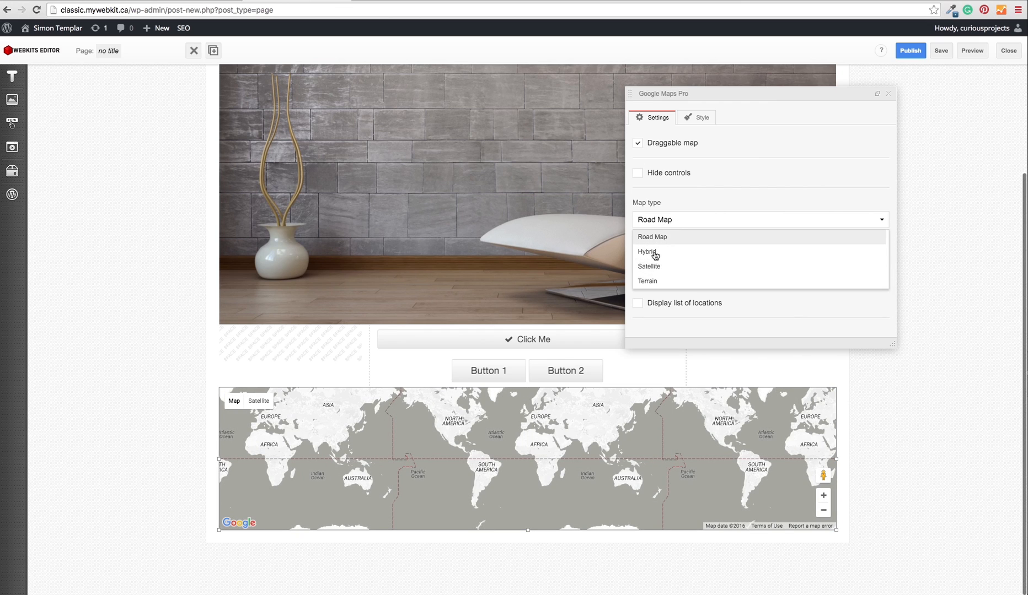
pyautogui.scroll(3, 769, 137)
pyautogui.scroll(5, 687, 158)
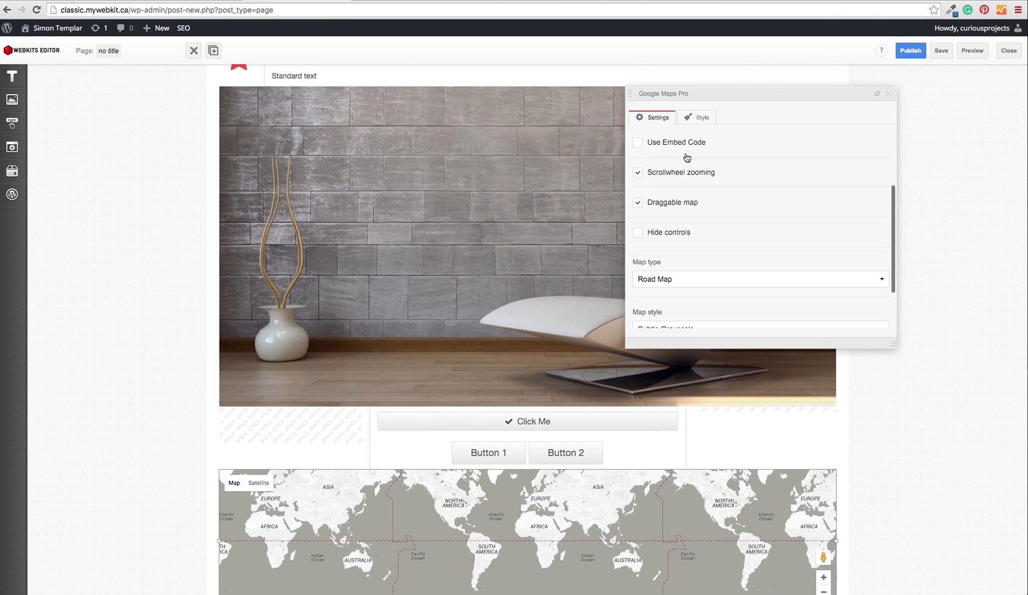
pyautogui.moveTo(793, 185); pyautogui.dragTo(825, 186)
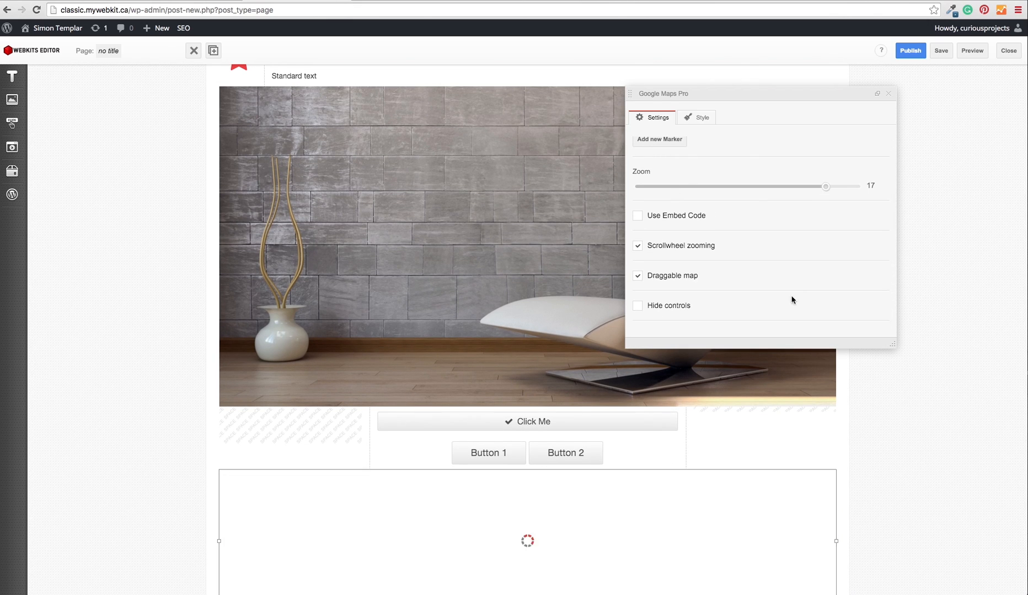
pyautogui.click(194, 50)
# Try a full-width Google Maps object below the buttons at zoom 15 and remove it again.
pyautogui.moveTo(12, 171)
pyautogui.moveTo(171, 225); pyautogui.dragTo(578, 551)
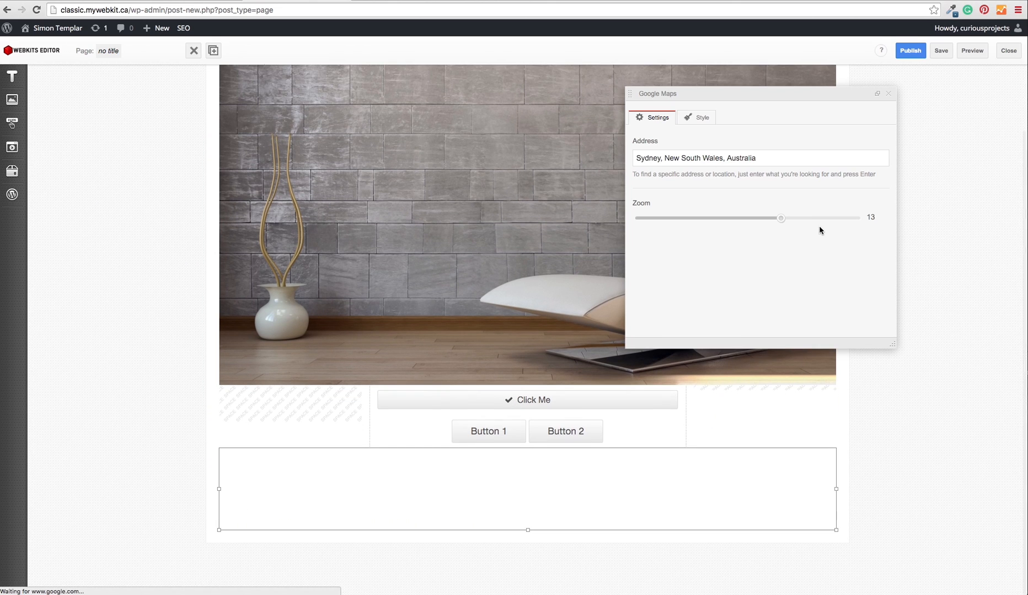
pyautogui.tripleClick(773, 157)
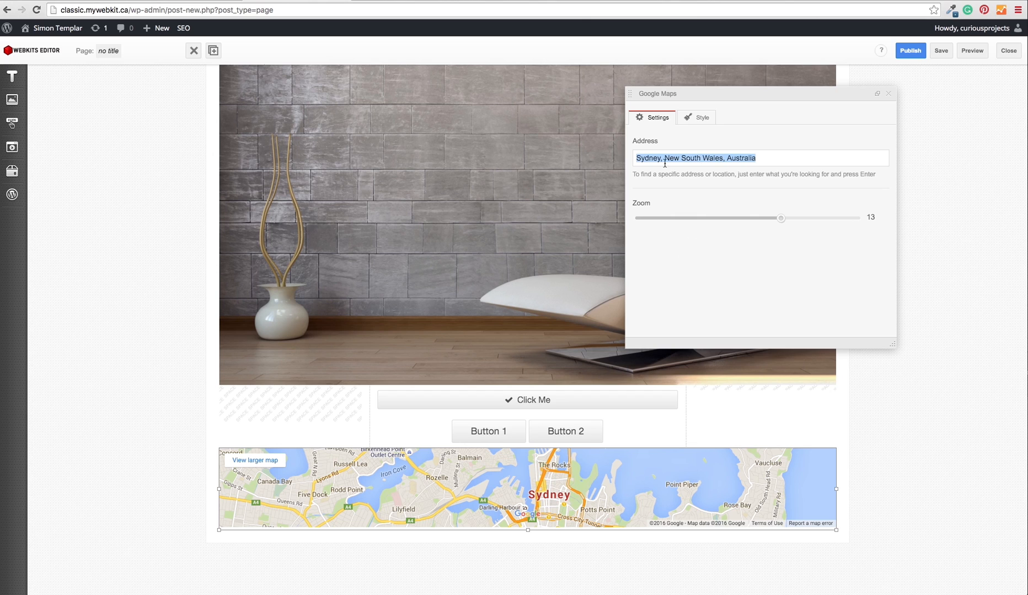
pyautogui.moveTo(780, 219); pyautogui.dragTo(802, 219)
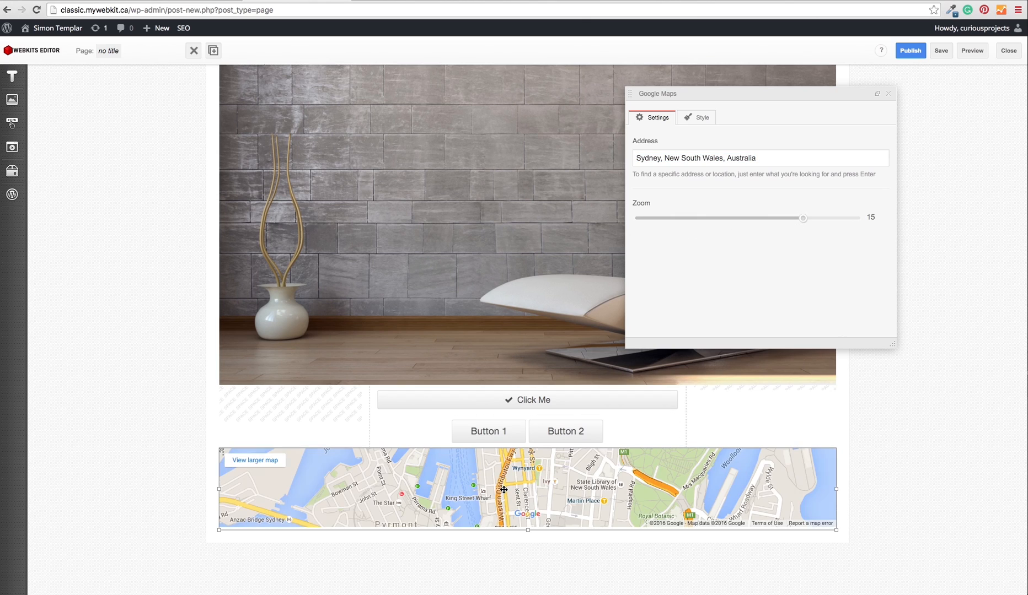
pyautogui.click(193, 51)
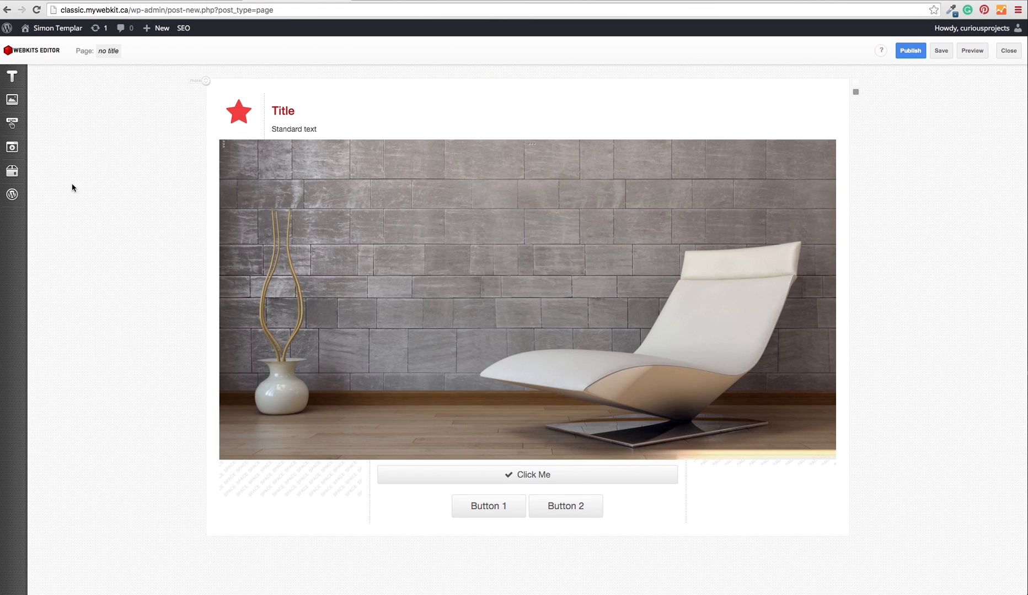
# Insert a full-width WordPress Widgets Area above the title row and set its area to Contact.
pyautogui.moveTo(23, 171)
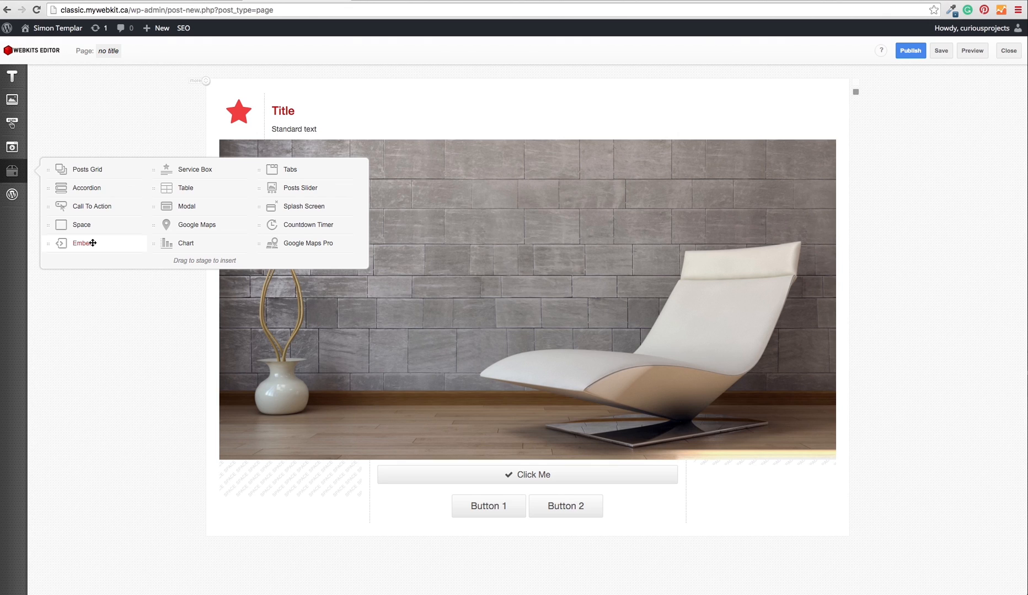
pyautogui.click(15, 194)
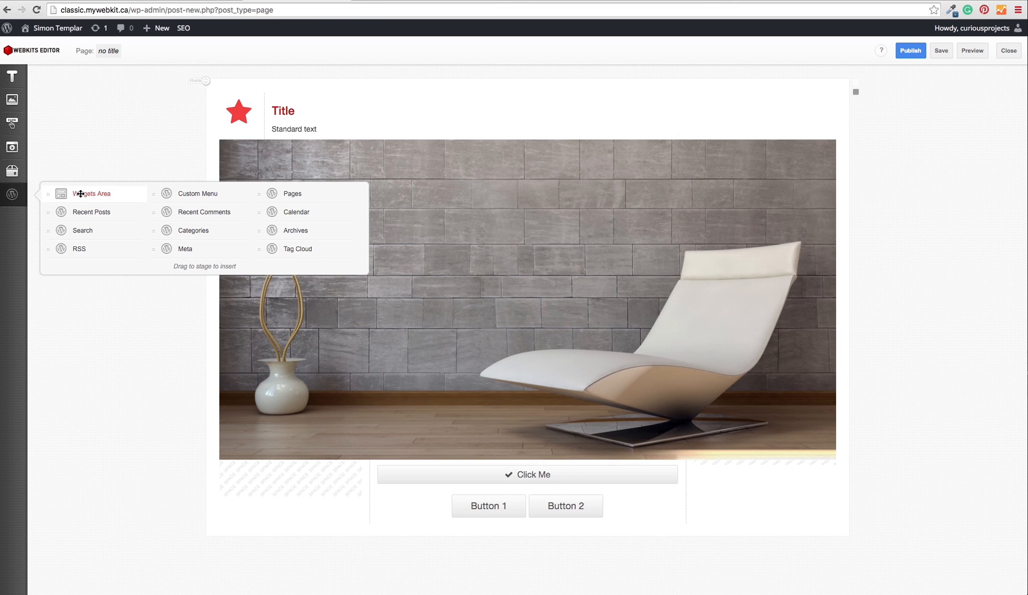
pyautogui.moveTo(60, 194); pyautogui.dragTo(358, 89)
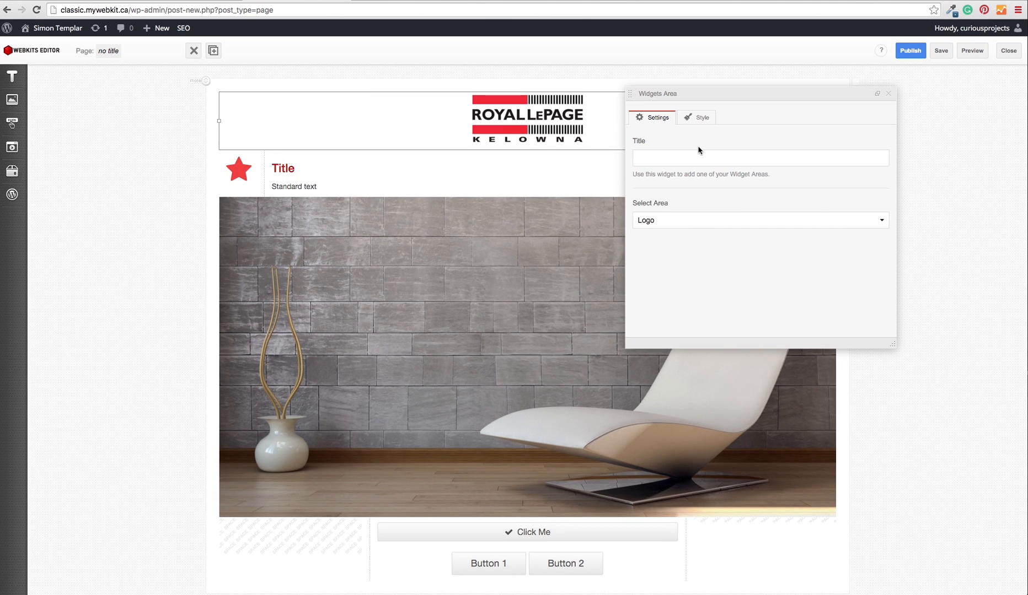
pyautogui.click(694, 220)
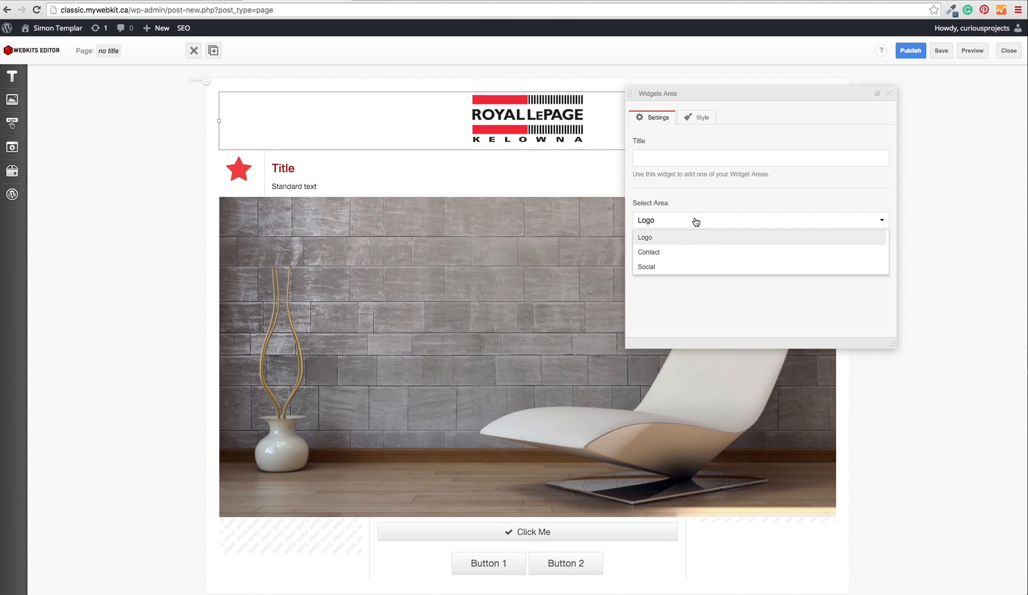
pyautogui.click(680, 253)
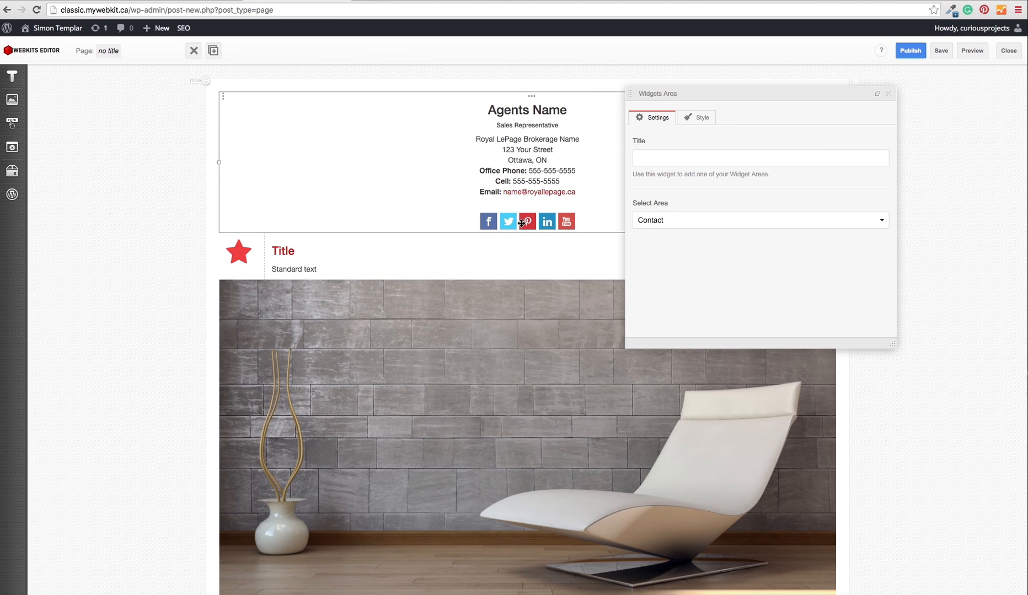
# Set the Widgets Area to Social and move its settings window away from the icons.
pyautogui.click(694, 222)
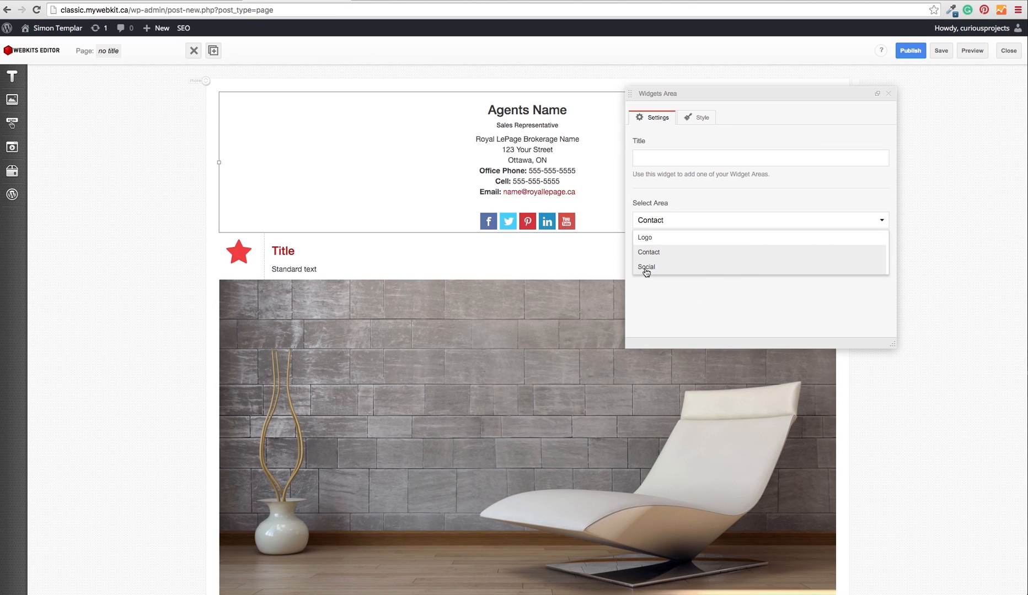
pyautogui.click(644, 270)
pyautogui.moveTo(715, 95); pyautogui.dragTo(722, 263)
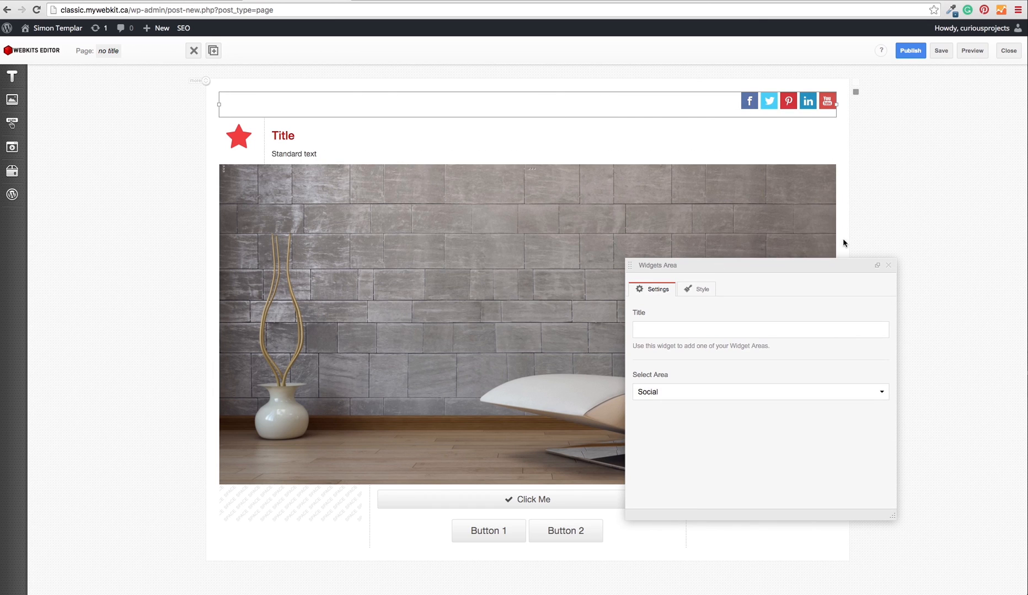
pyautogui.moveTo(846, 265); pyautogui.dragTo(921, 216)
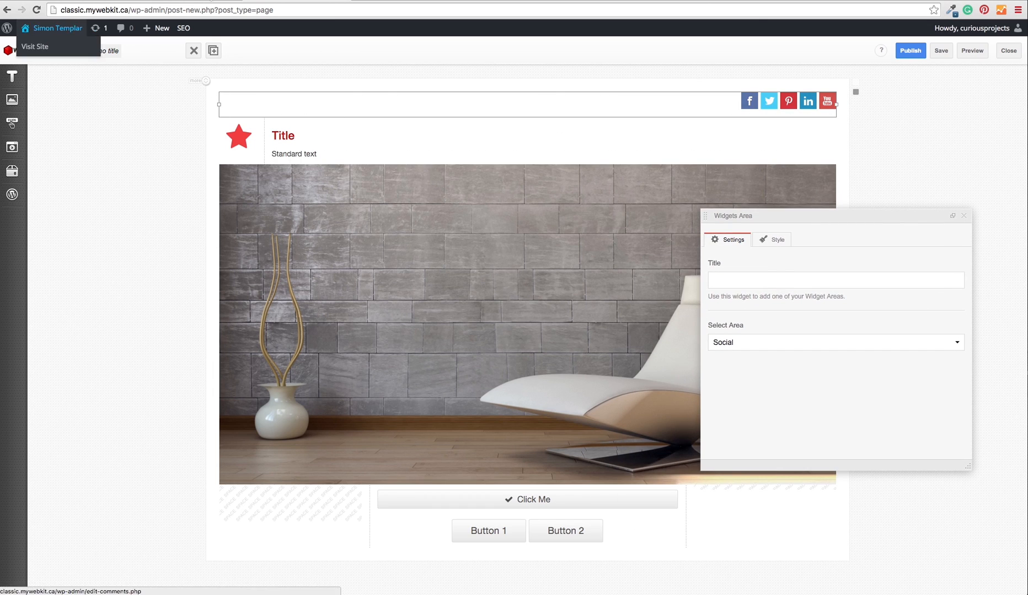
# Preview the page and compare the header's social icons with the logo and contact areas in the footer.
pyautogui.click(972, 50)
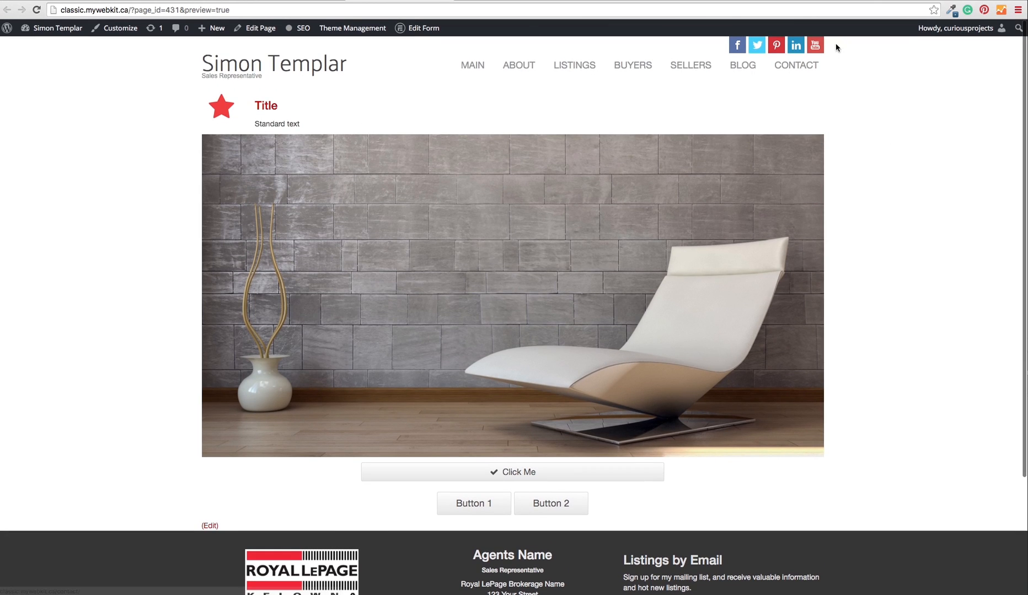
pyautogui.scroll(-5, 865, 228)
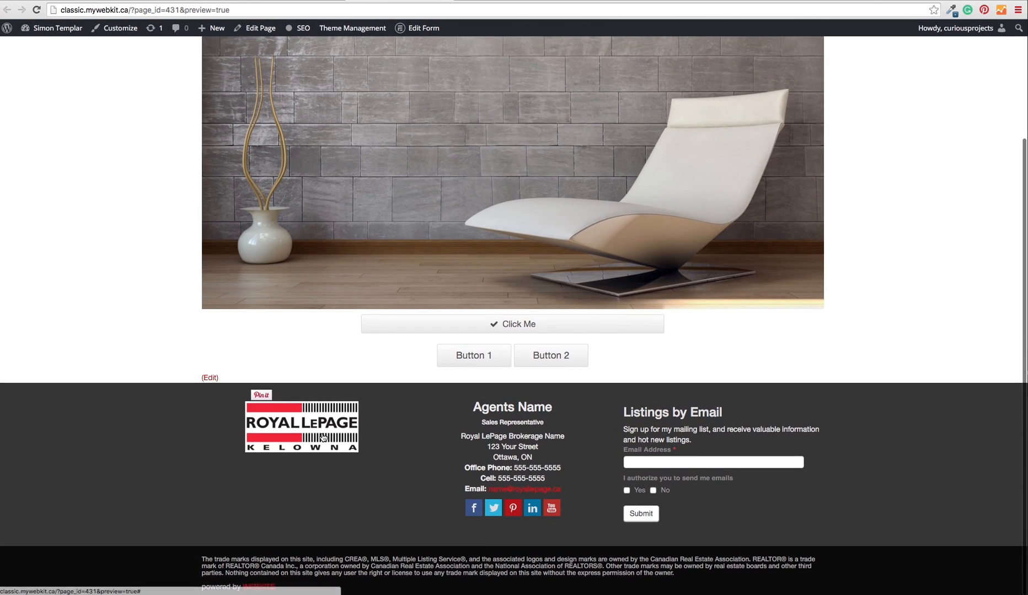
pyautogui.click(306, 1)
# Set the Widgets Area above the title row to Logo.
pyautogui.scroll(-1, 690, 299)
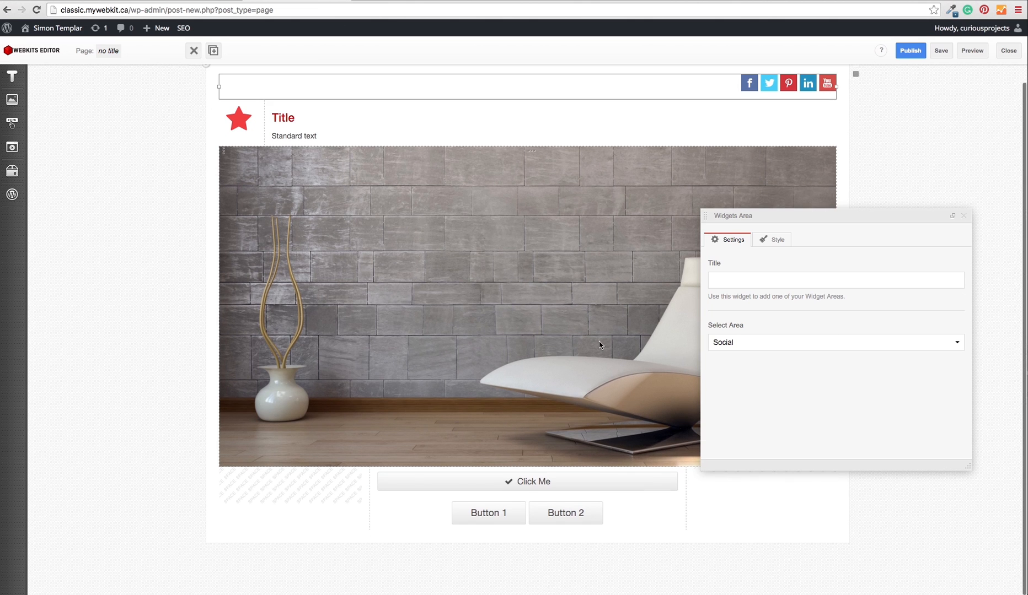
pyautogui.click(745, 342)
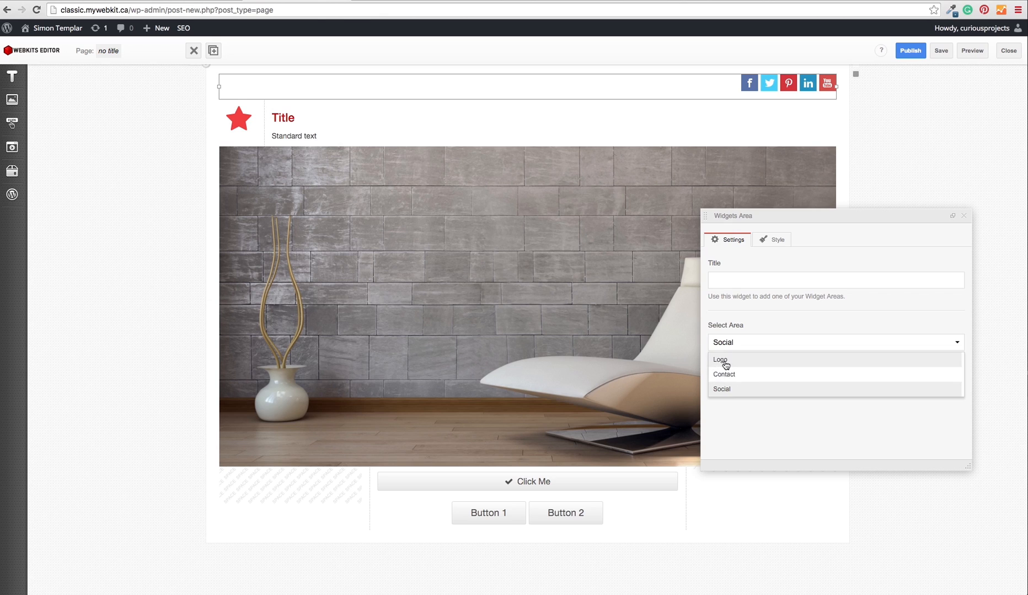
pyautogui.click(722, 360)
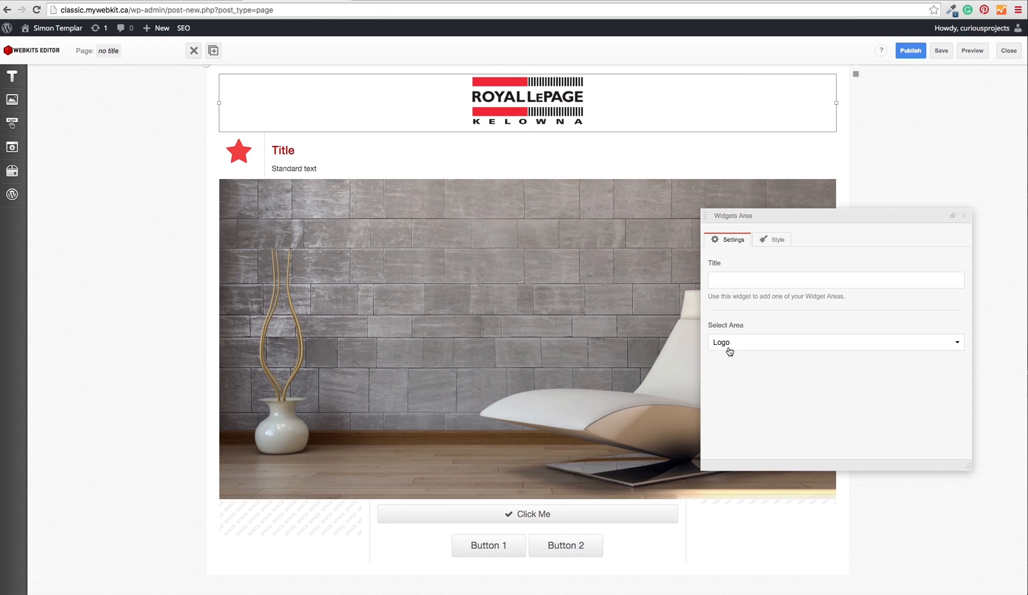
# Place a duplicate of the Logo Widgets Area in its own row below it and set the copy to Contact.
pyautogui.click(12, 171)
pyautogui.click(213, 50)
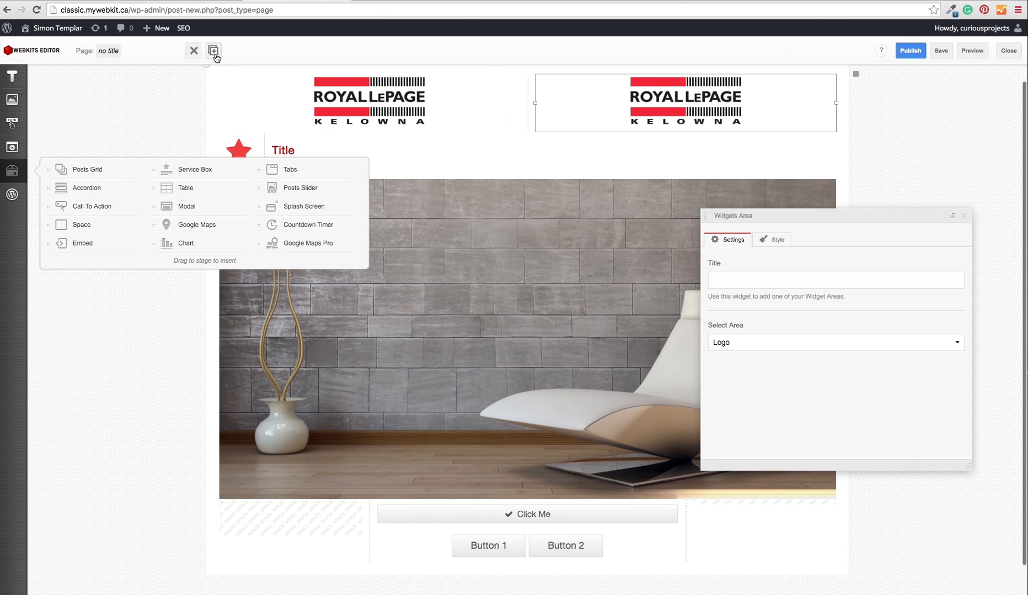
pyautogui.click(548, 133)
pyautogui.moveTo(548, 133); pyautogui.dragTo(451, 134)
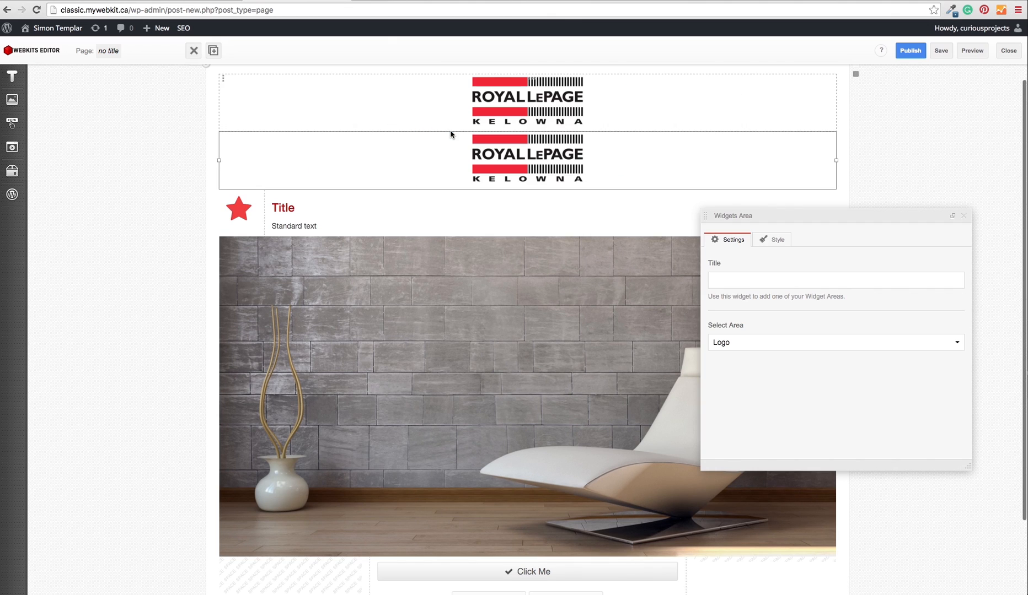
pyautogui.click(769, 347)
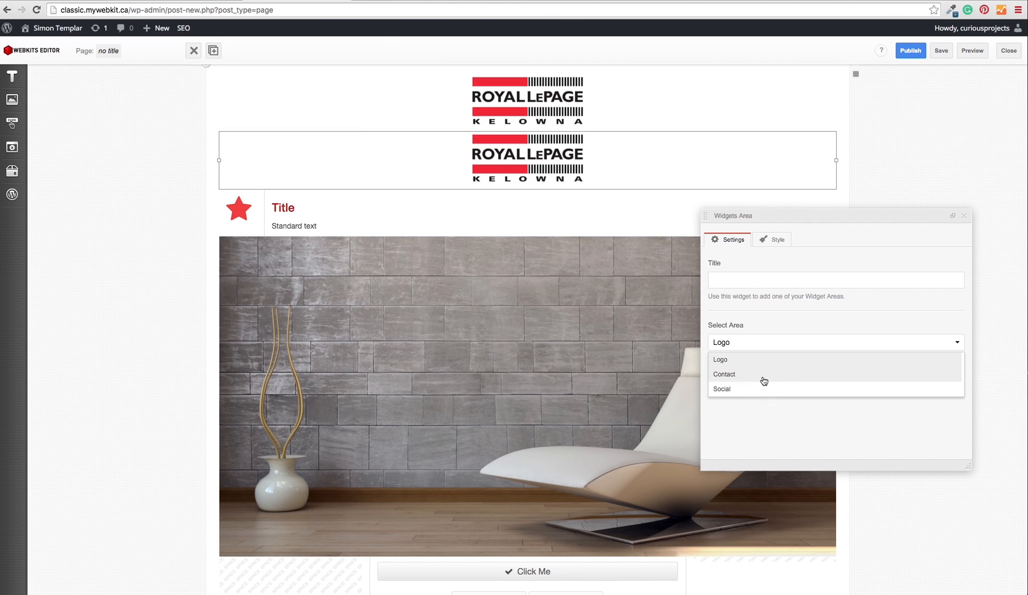
pyautogui.click(764, 381)
# Look over the previewed page and open the site's home page from its header to examine it.
pyautogui.click(101, 176)
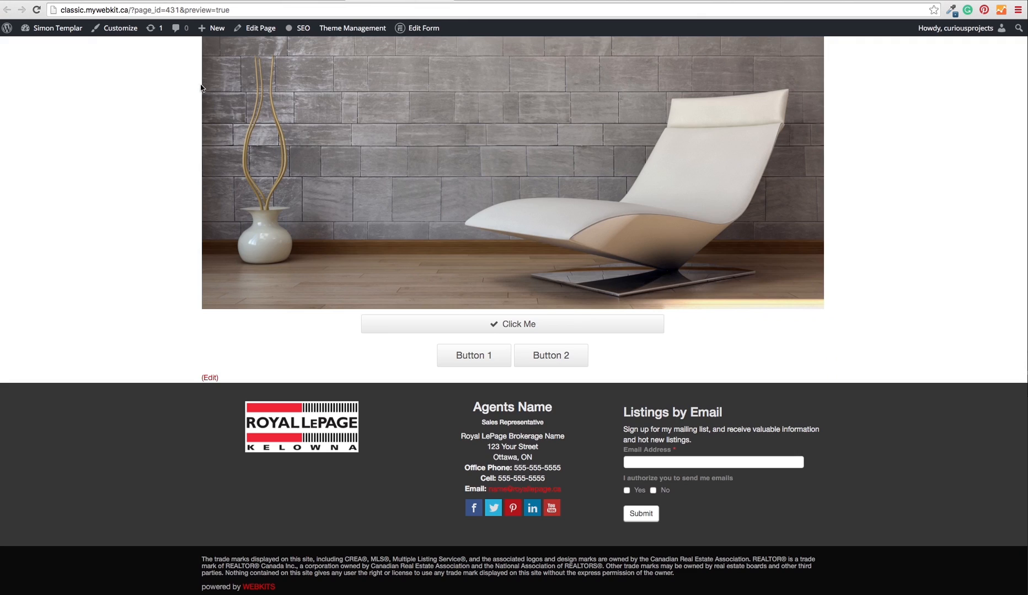
pyautogui.scroll(10, 199, 92)
pyautogui.click(237, 75)
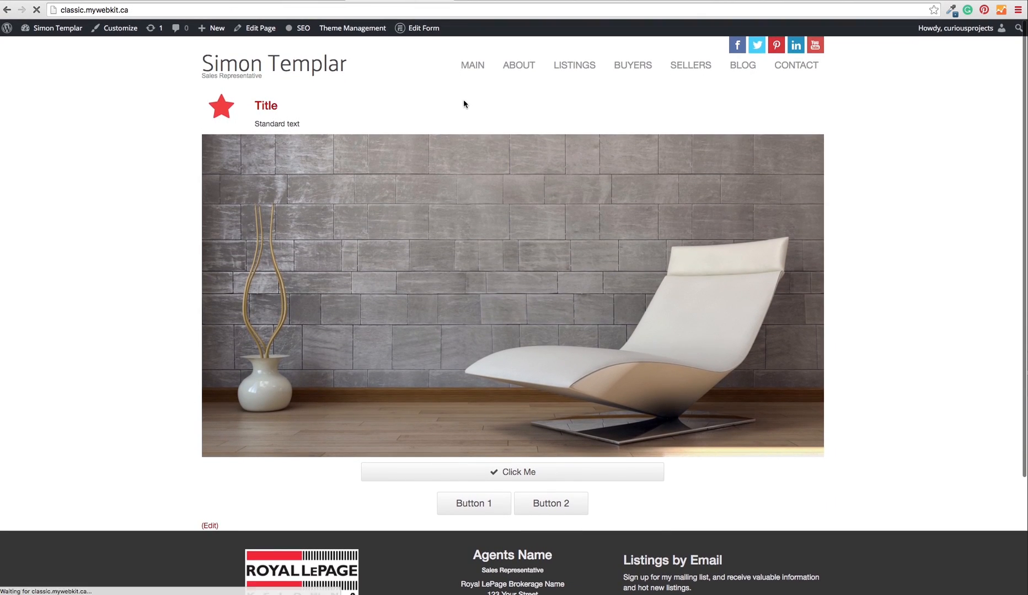
pyautogui.scroll(-5, 862, 270)
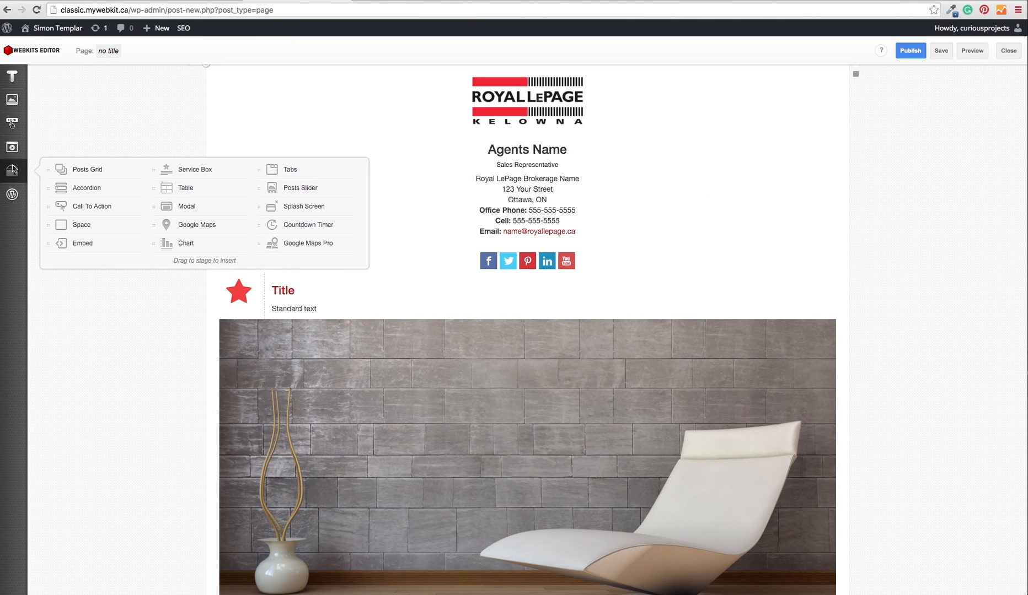
pyautogui.moveTo(23, 94)
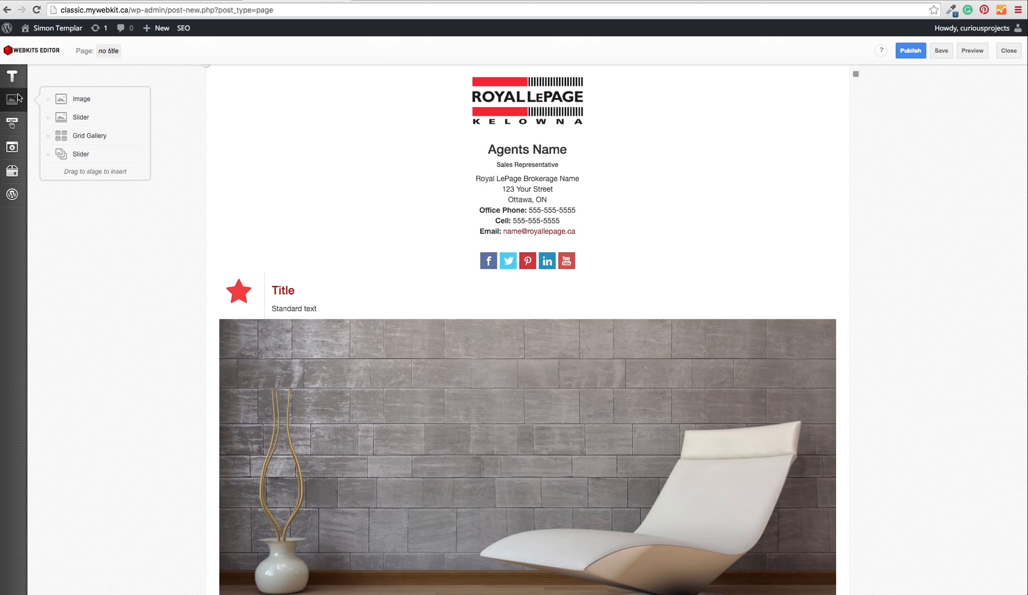
pyautogui.moveTo(13, 119)
pyautogui.moveTo(14, 156)
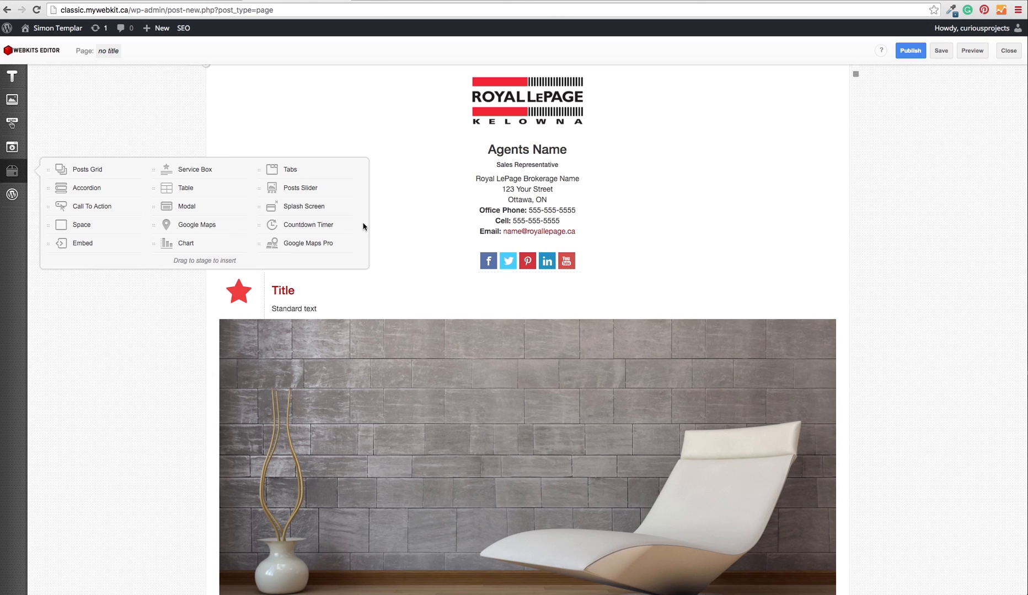
pyautogui.scroll(1, 418, 192)
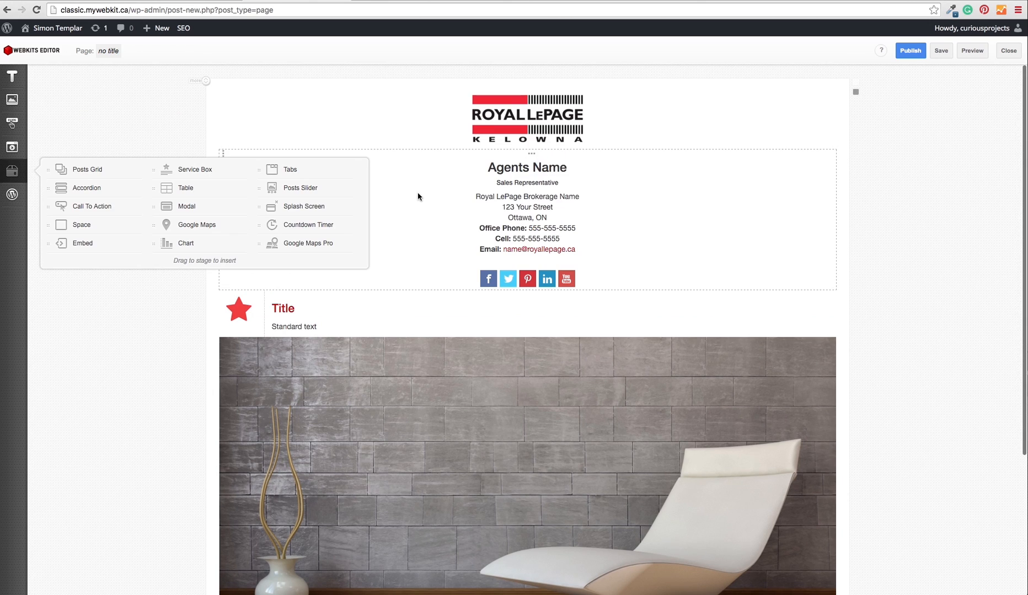
# Close the WEBKITS Editor and delete all the shortcode content from the page's text field.
pyautogui.click(1011, 53)
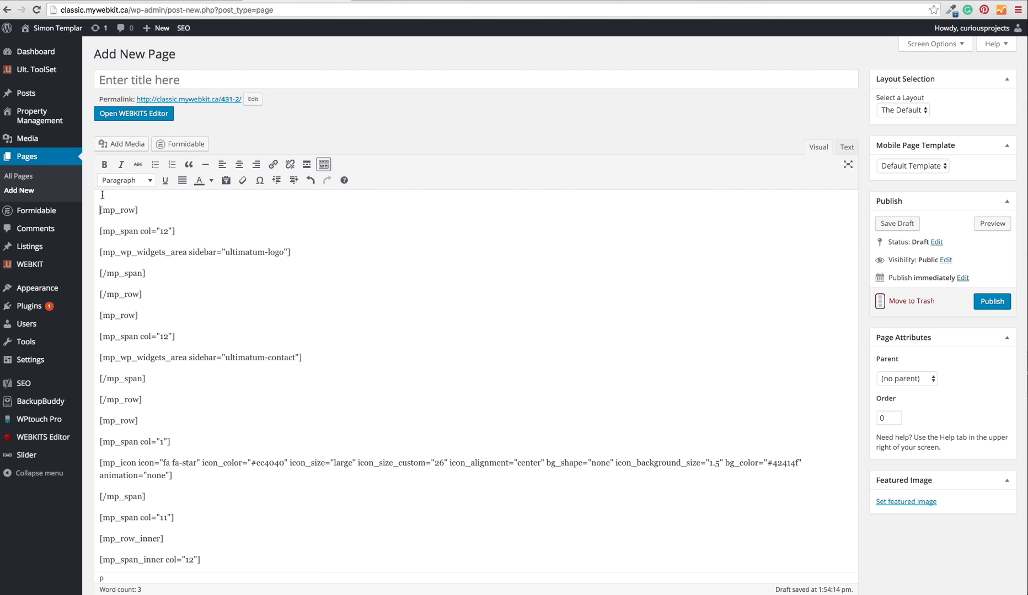
pyautogui.press('super+a')
pyautogui.press('BackSpace')
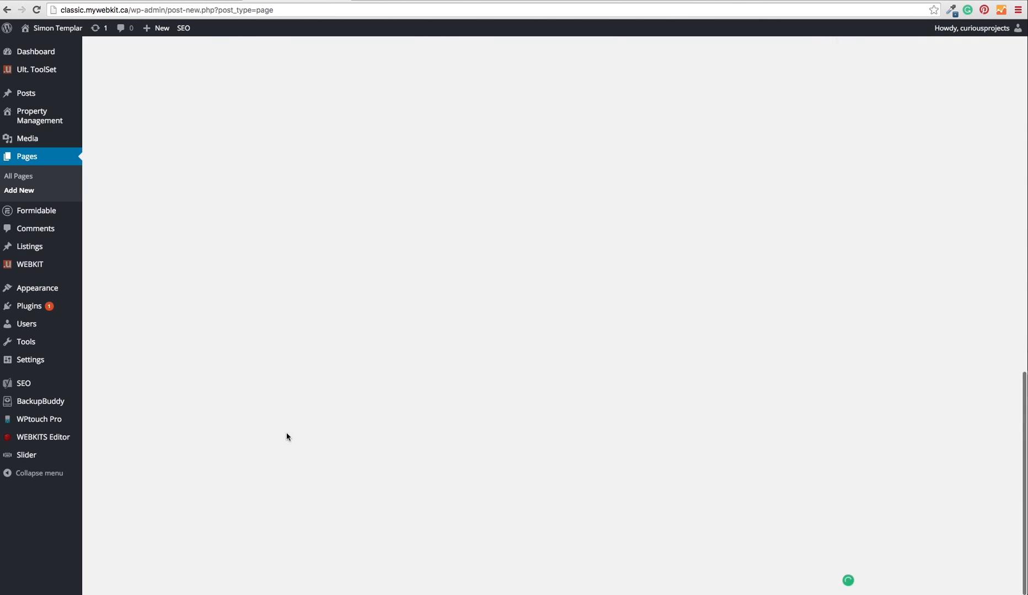
# Reopen the WEBKITS Editor on the emptied page and insert a title object reading "title".
pyautogui.click(160, 113)
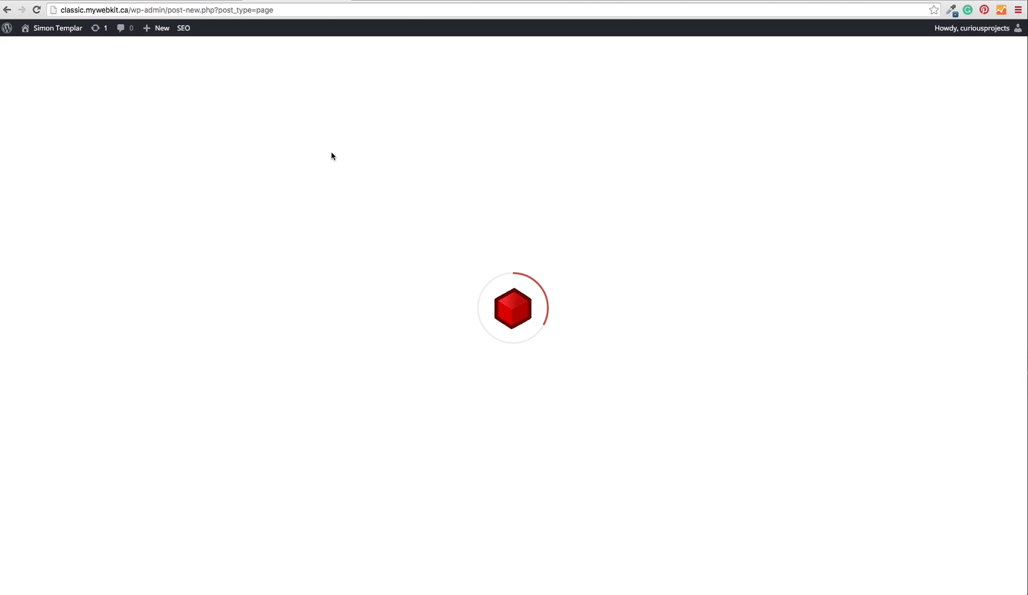
pyautogui.moveTo(72, 81); pyautogui.dragTo(437, 153)
pyautogui.click(413, 136)
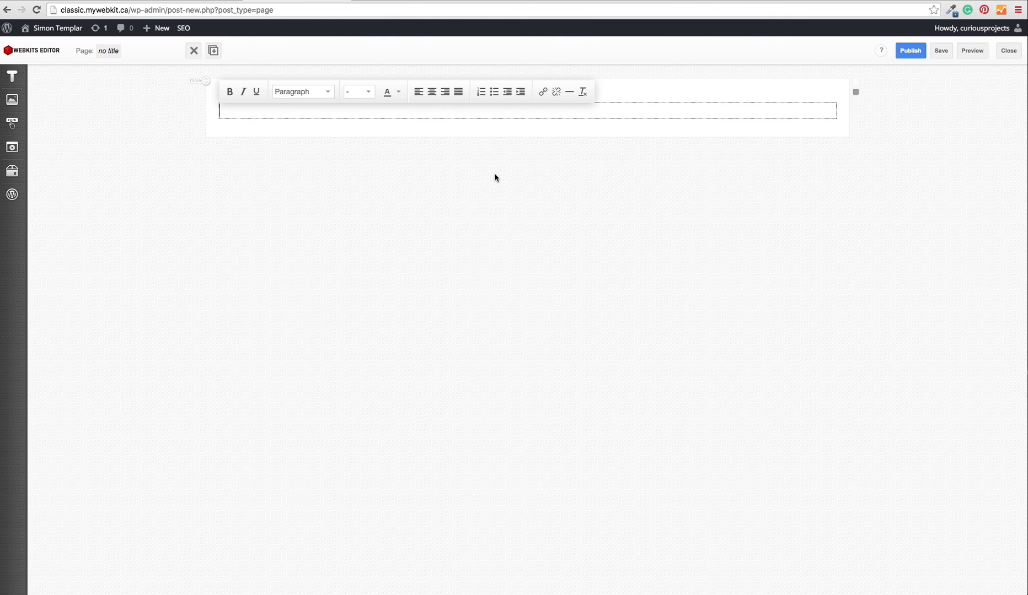
pyautogui.write('title')
pyautogui.press('Return')
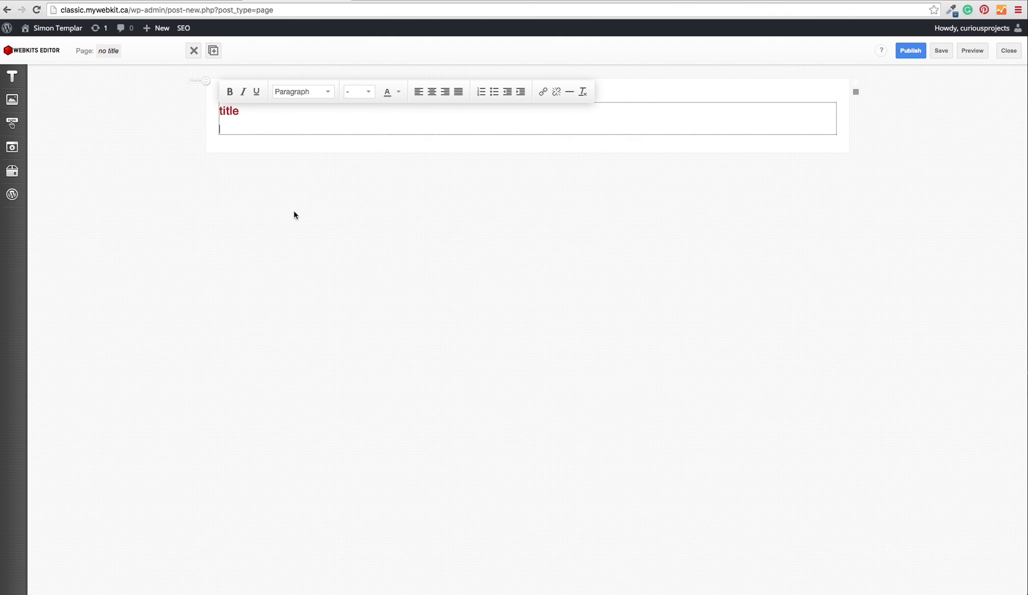
pyautogui.click(293, 213)
# Insert a paragraph text object below the title and fill it with the placeholder text "skfsdl'fmdsl;"FM.dsf".
pyautogui.moveTo(13, 77)
pyautogui.moveTo(189, 77); pyautogui.dragTo(419, 168)
pyautogui.write('skfsdl\'fmdsl;"FM.dsf')
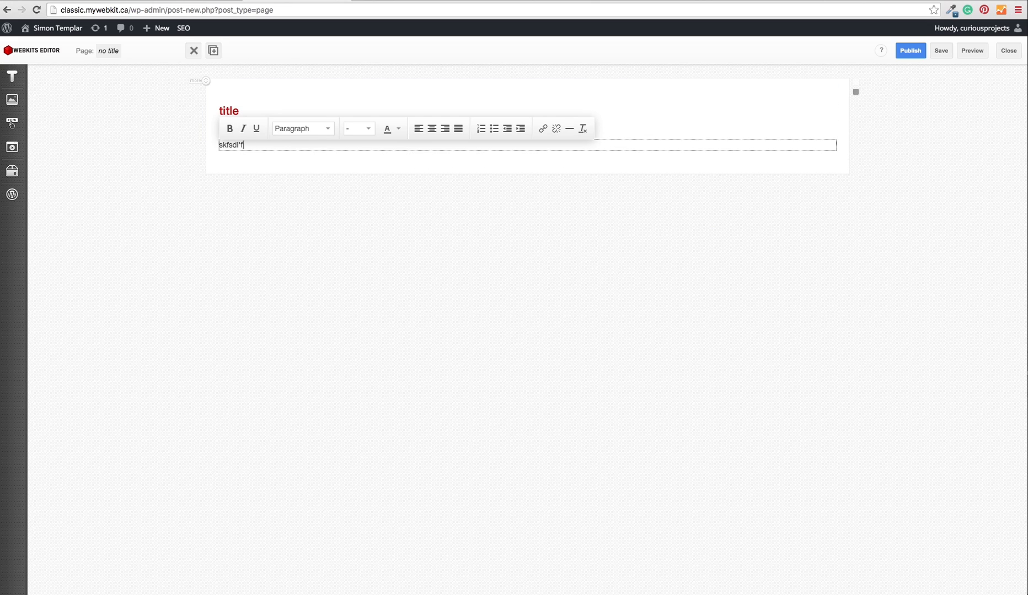
# Add the lines "Df", "DSf" and "dsf" to the paragraph, with a line break before "DSf" and a blank last line.
pyautogui.press('Return')
pyautogui.write('Df')
pyautogui.hotkey('shift', 'Return')
pyautogui.write('DSf')
pyautogui.press('Return')
pyautogui.write('dsf')
pyautogui.press('Return')
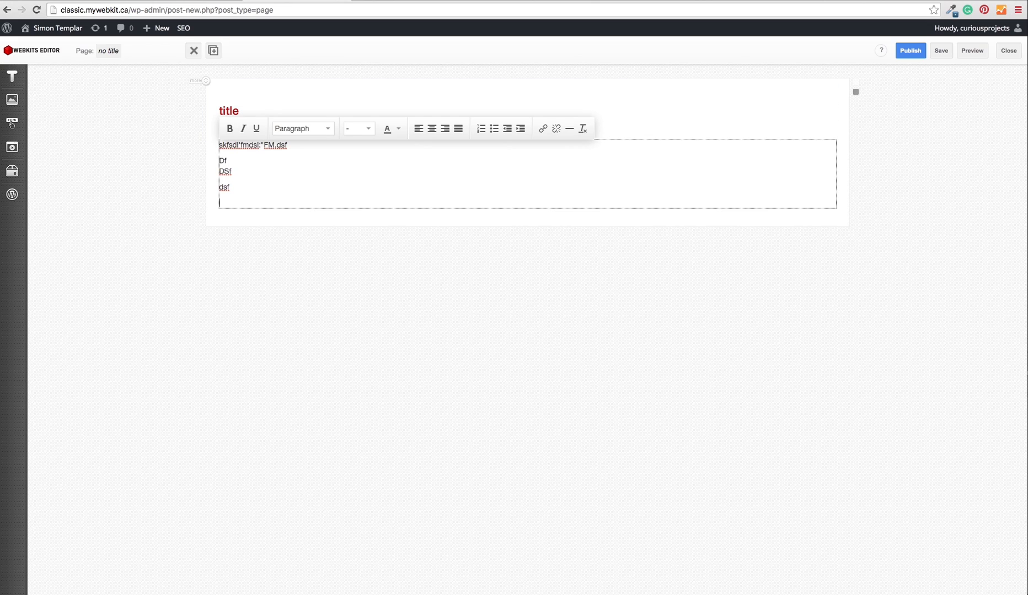
pyautogui.click(238, 226)
# Insert the media library image of the coin stacks beside the title and narrow its column to about a third of the row.
pyautogui.moveTo(77, 99); pyautogui.dragTo(870, 132)
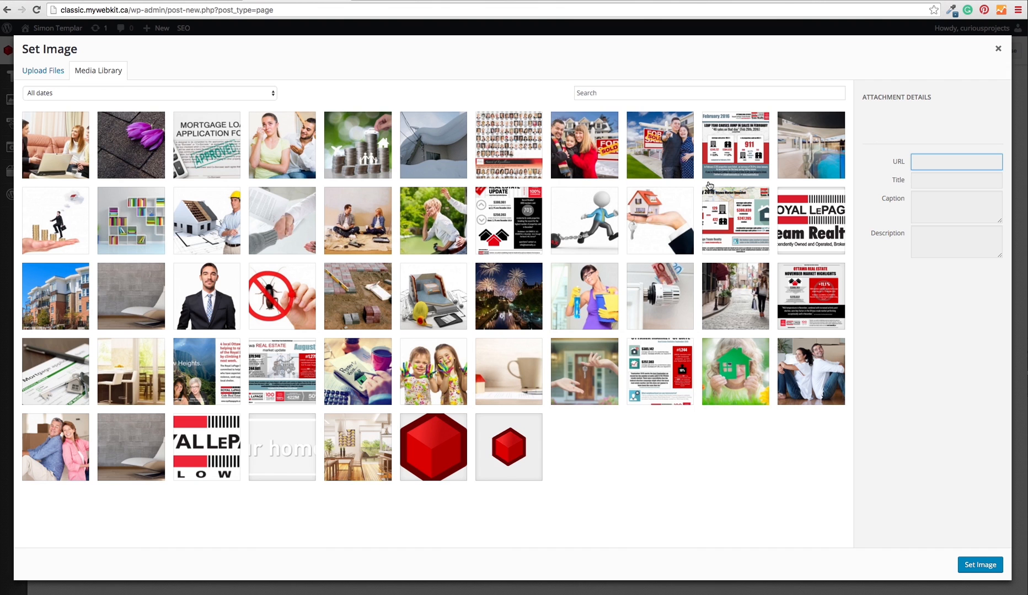
pyautogui.click(347, 156)
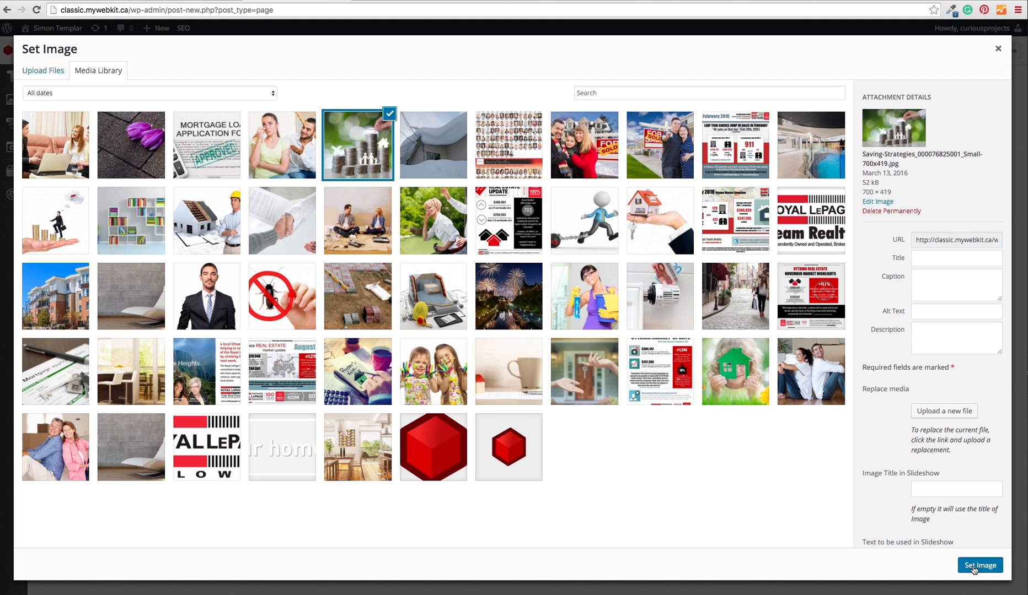
pyautogui.click(974, 566)
pyautogui.moveTo(530, 174); pyautogui.dragTo(638, 172)
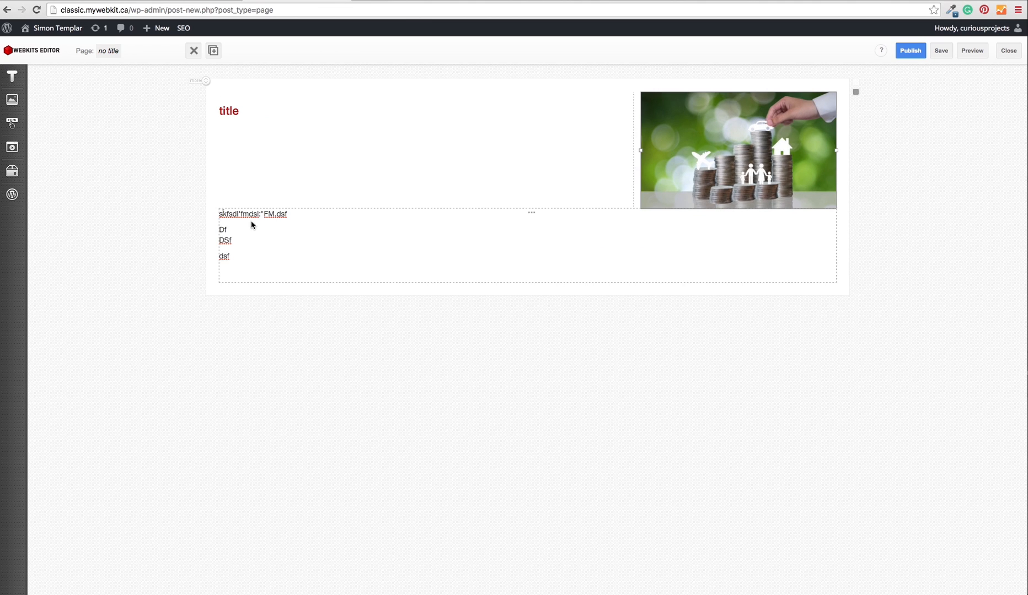
# Move the paragraph directly under the title beside the image, and widen the image's column.
pyautogui.moveTo(251, 225); pyautogui.dragTo(264, 146)
pyautogui.click(117, 216)
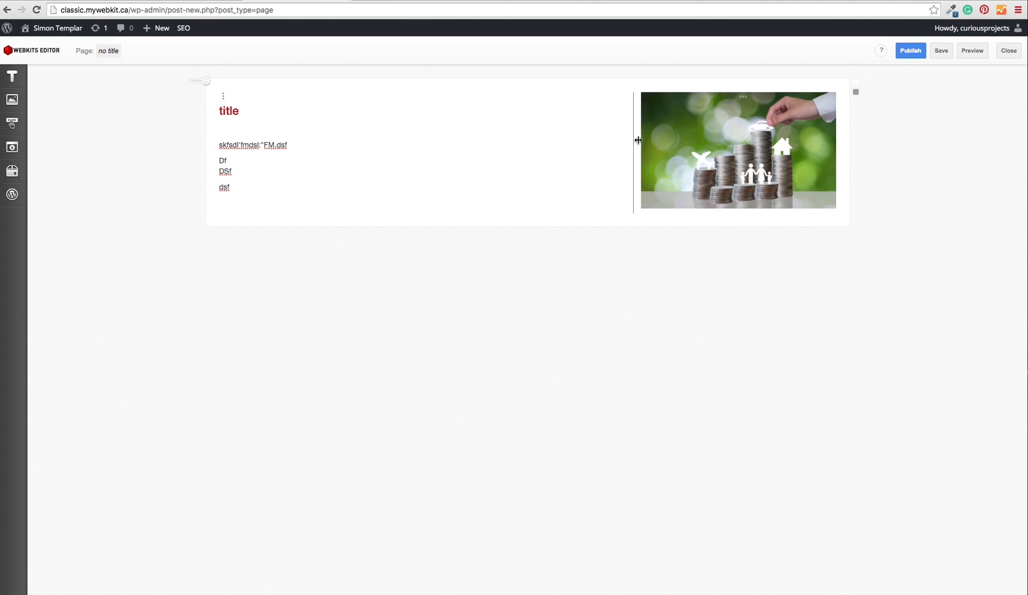
pyautogui.moveTo(638, 140); pyautogui.dragTo(535, 149)
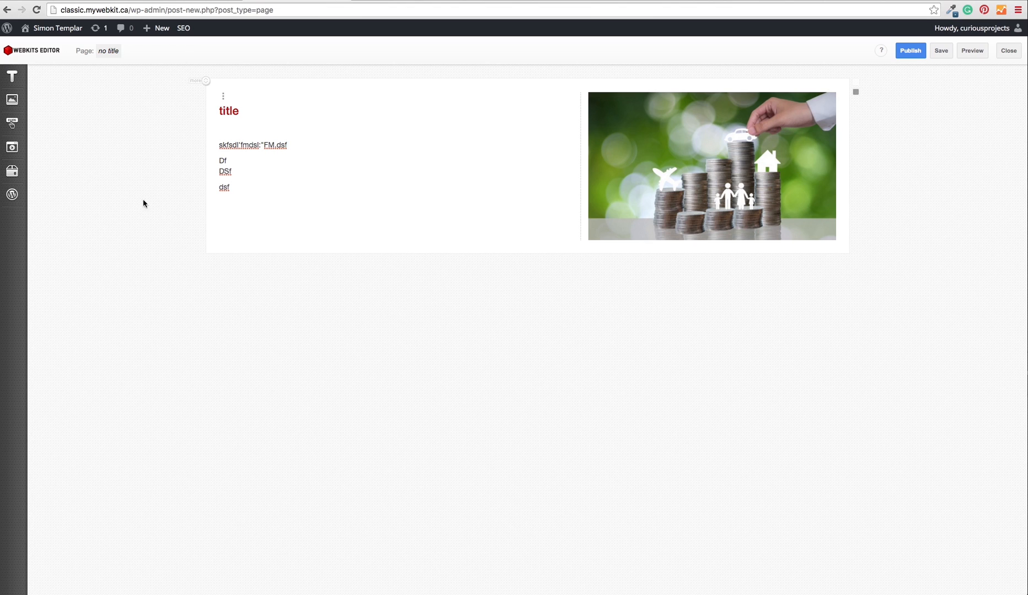
# Insert a grid gallery below the row with the laptop meeting, purple flower, mortgage loan form and coin stacks images, moving its settings aside.
pyautogui.click(8, 100)
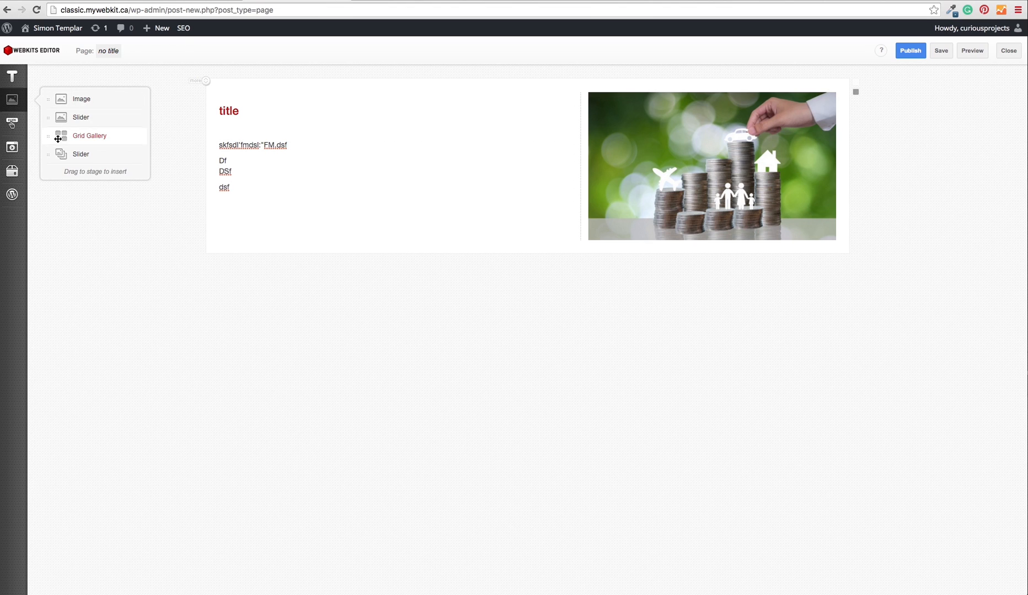
pyautogui.moveTo(59, 135); pyautogui.dragTo(539, 321)
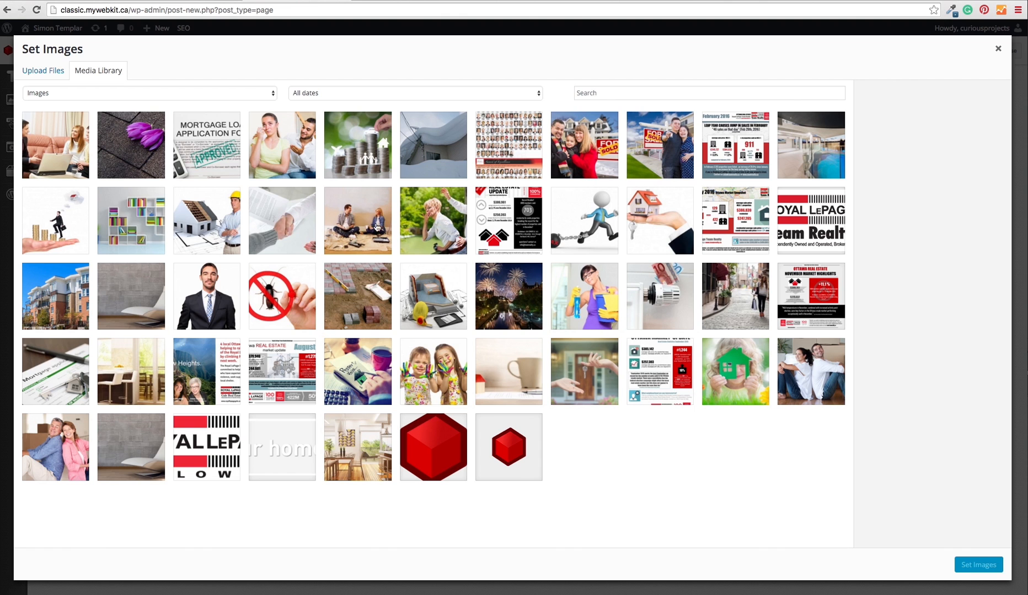
pyautogui.click(53, 146)
pyautogui.click(124, 144)
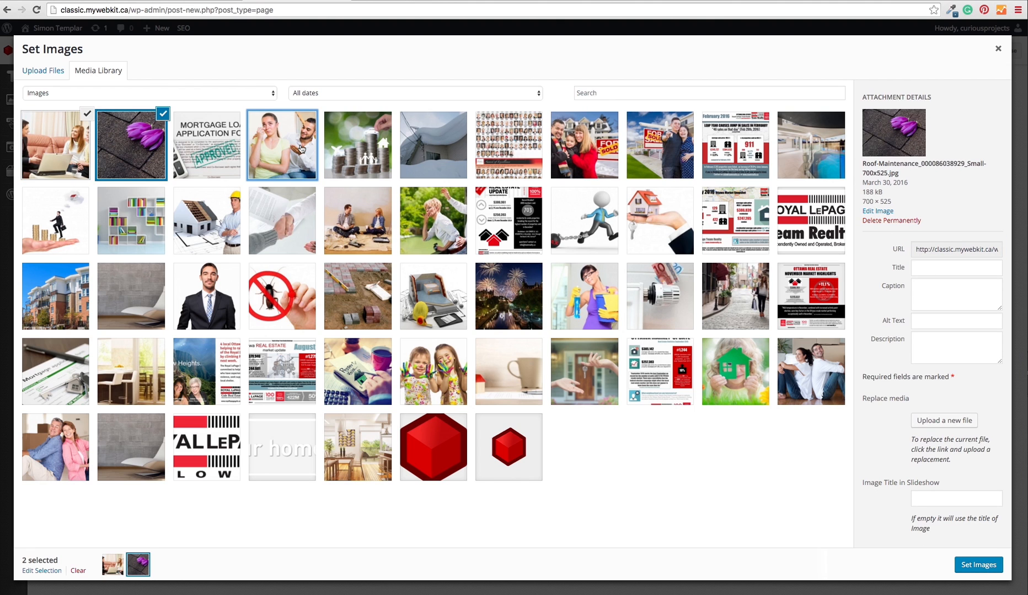
pyautogui.click(218, 147)
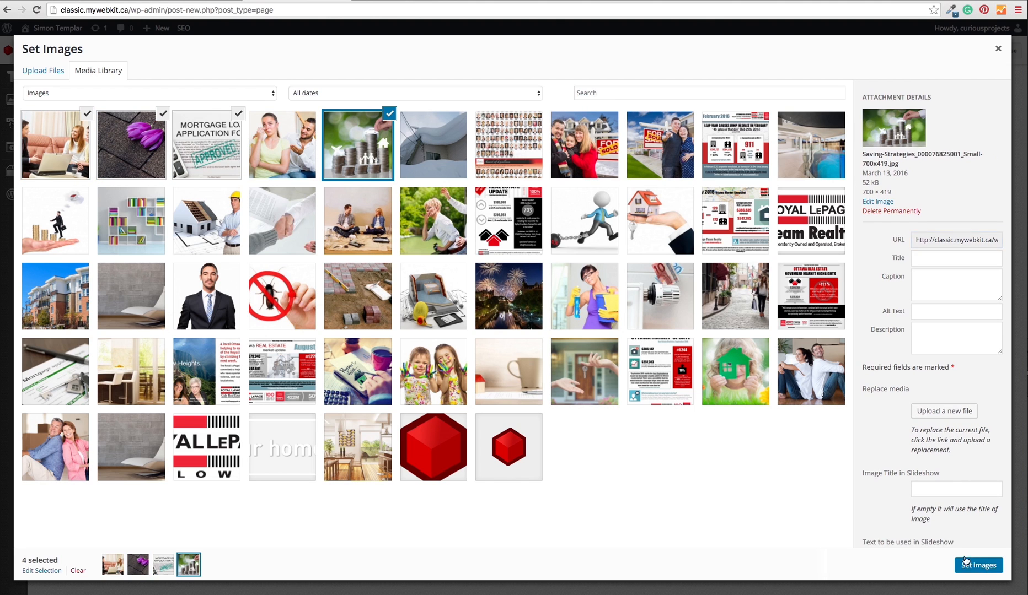
pyautogui.click(978, 565)
pyautogui.moveTo(817, 222); pyautogui.dragTo(908, 378)
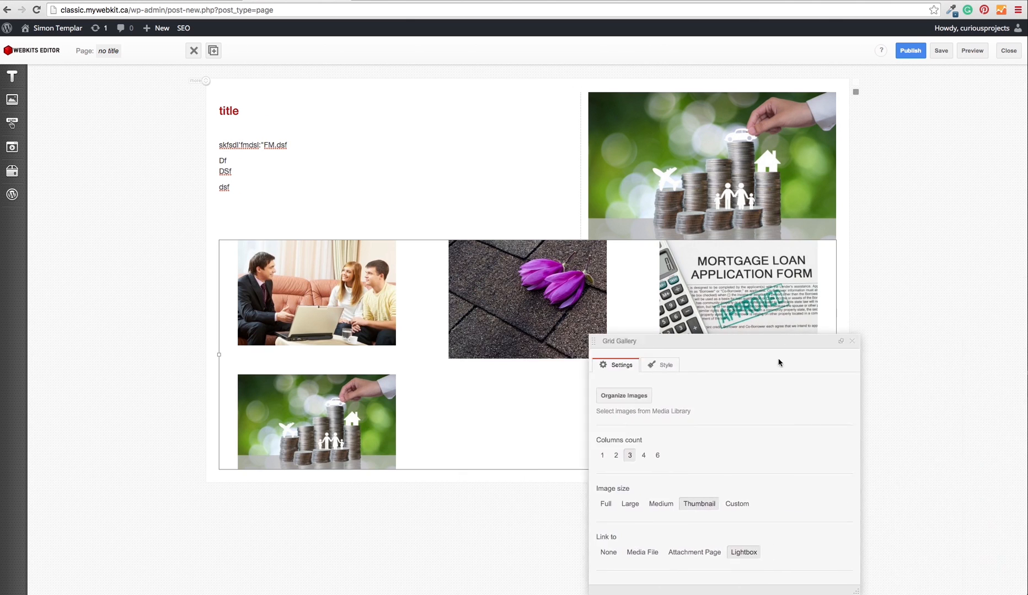
# Insert a video object in front of the grid gallery so both share one row.
pyautogui.moveTo(16, 148)
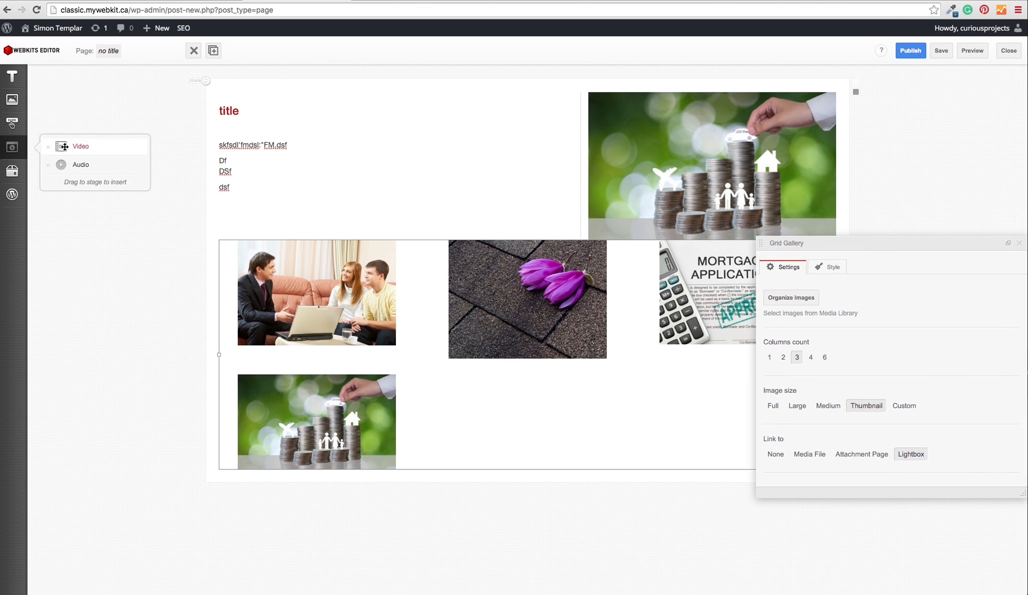
pyautogui.moveTo(77, 146); pyautogui.dragTo(220, 331)
pyautogui.click(128, 325)
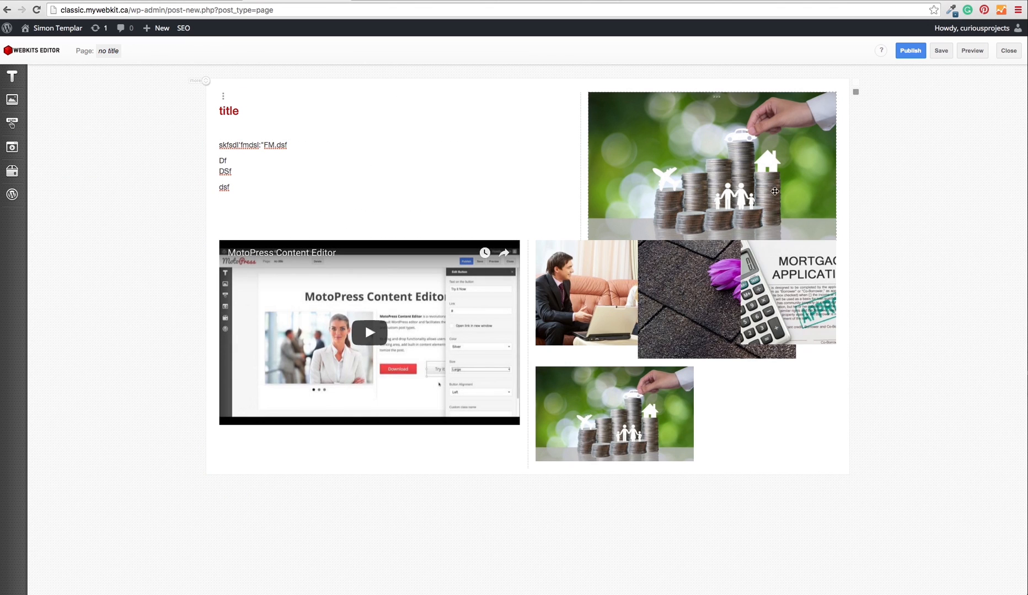
pyautogui.click(576, 276)
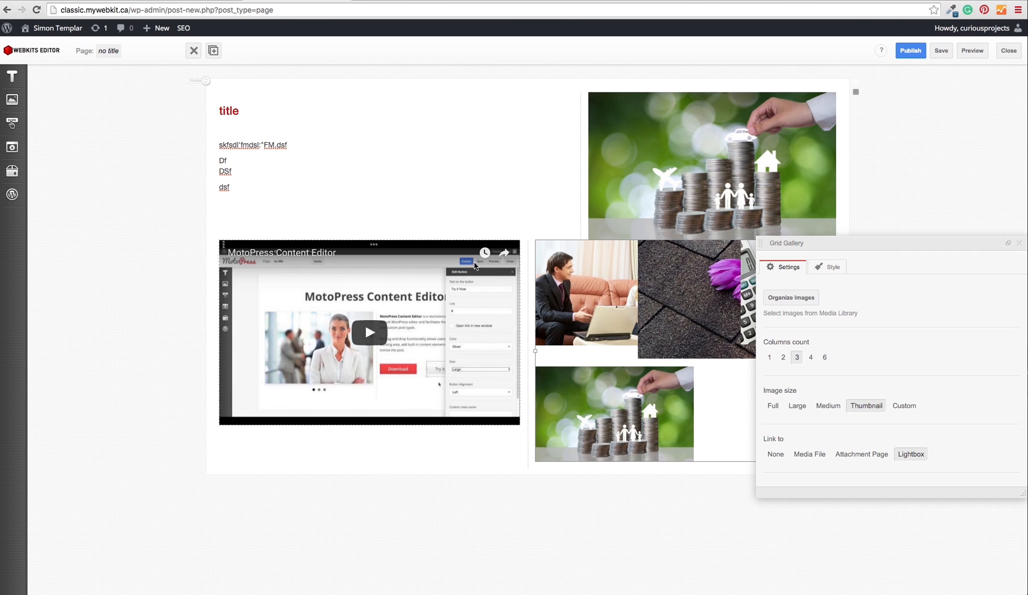
pyautogui.click(132, 185)
# Insert a space object between the top row and the video row, and set its bottom margin to 50.
pyautogui.moveTo(14, 171)
pyautogui.moveTo(61, 225); pyautogui.dragTo(545, 242)
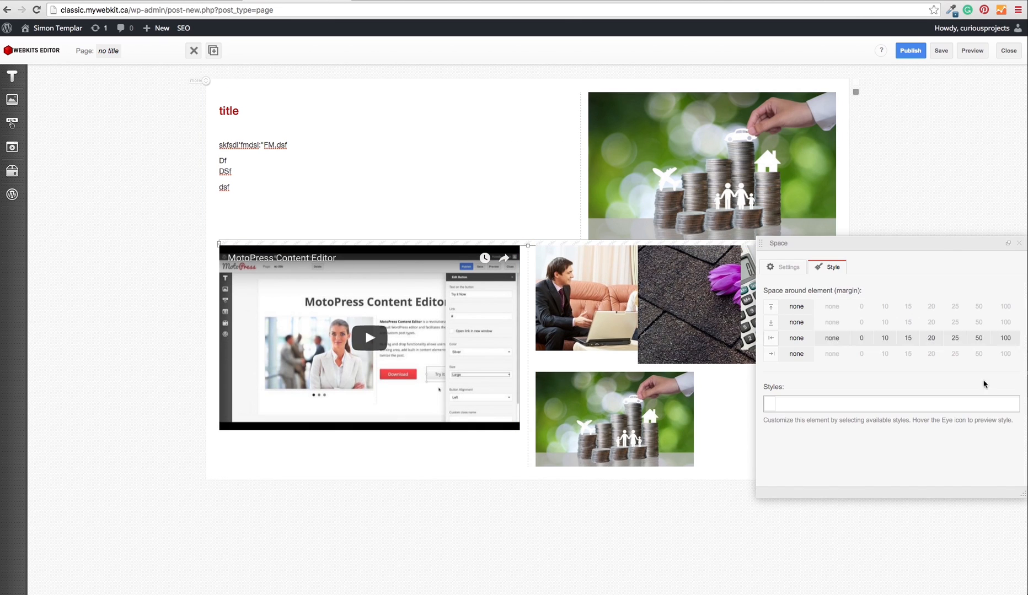
pyautogui.click(978, 322)
pyautogui.click(174, 221)
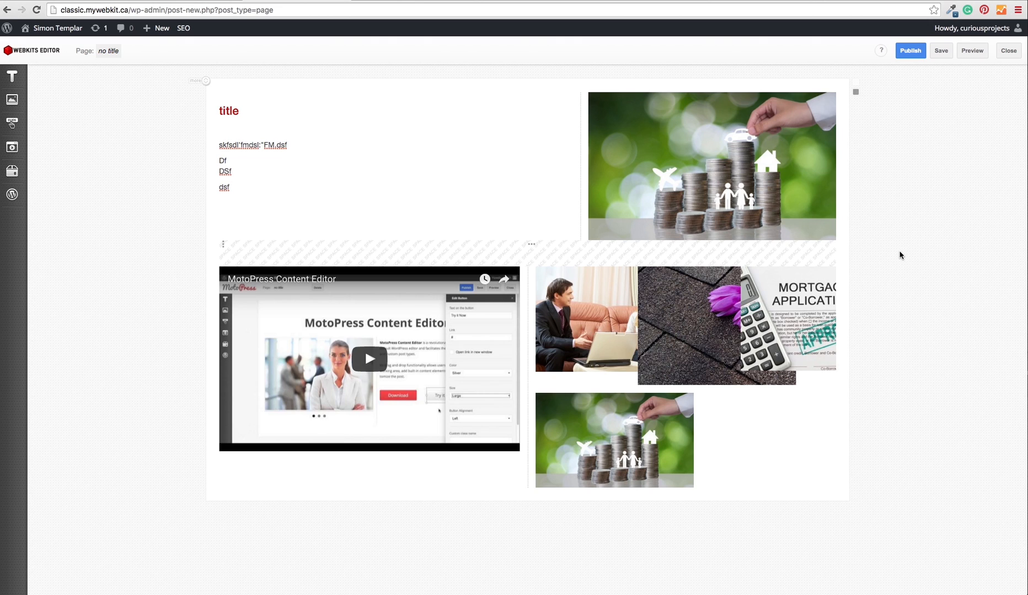
pyautogui.click(992, 0)
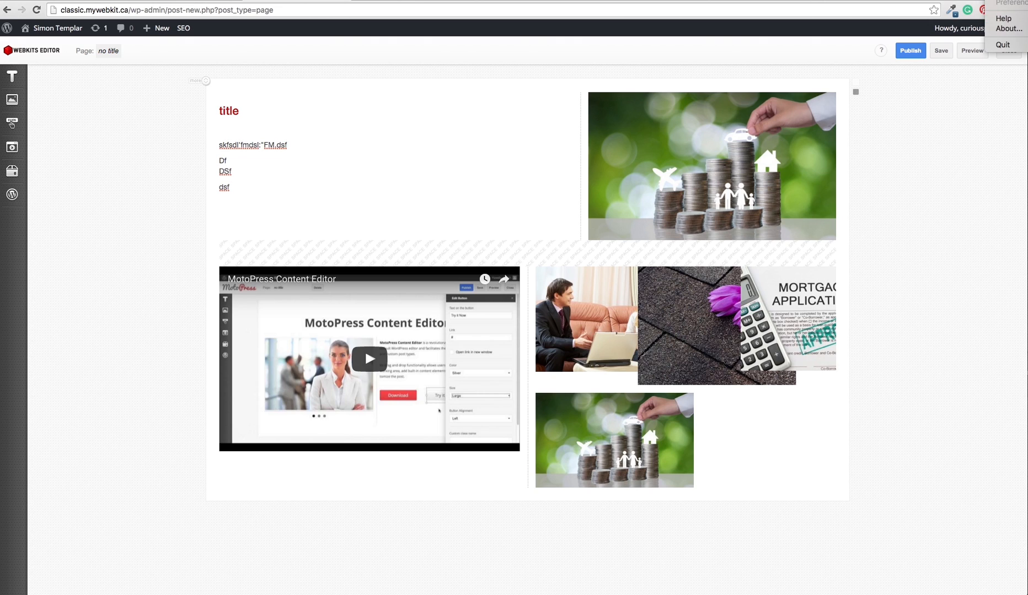